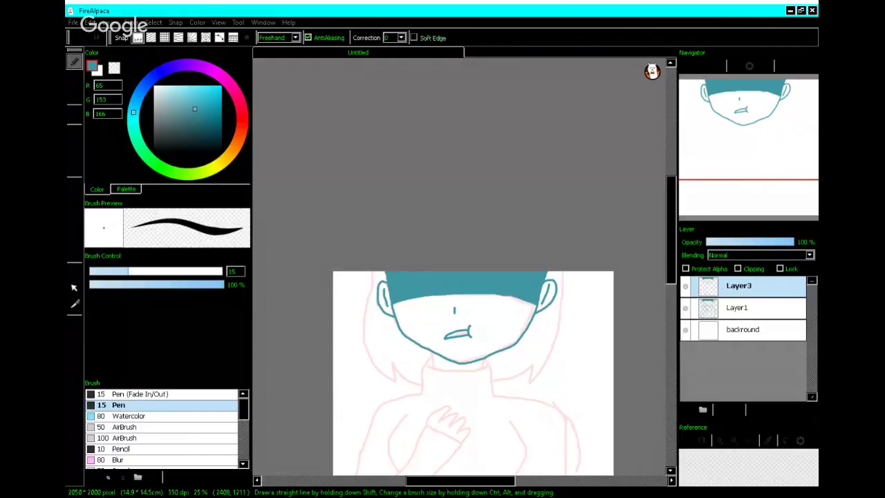
# - Trace both short neck lines below the jaw in teal on Layer3 with the Pen at size 15
pyautogui.click(758, 161)
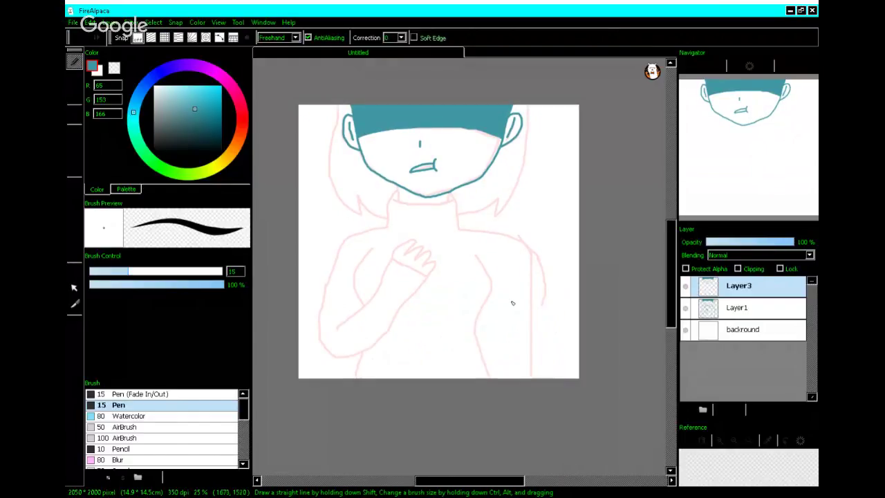
pyautogui.scroll(6, 421, 231)
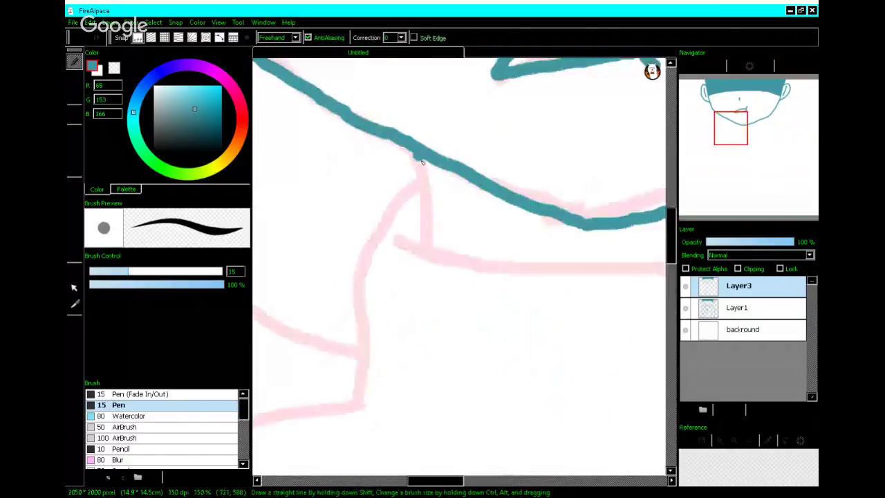
pyautogui.moveTo(419, 157); pyautogui.dragTo(427, 242)
pyautogui.scroll(-3, 427, 244)
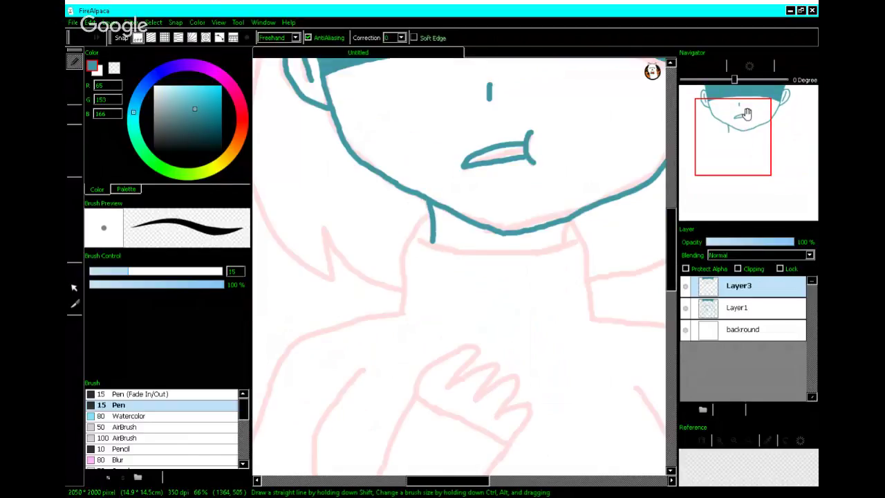
pyautogui.moveTo(746, 112); pyautogui.dragTo(768, 117)
pyautogui.scroll(3, 418, 233)
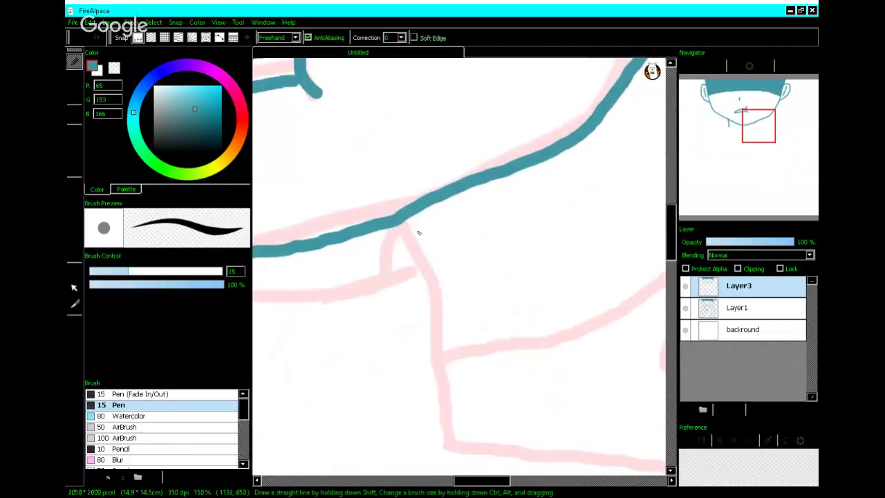
pyautogui.moveTo(399, 225); pyautogui.dragTo(392, 273)
# - Trace the left side of the turtleneck collar from the jaw down to the shoulder
pyautogui.scroll(-2, 375, 279)
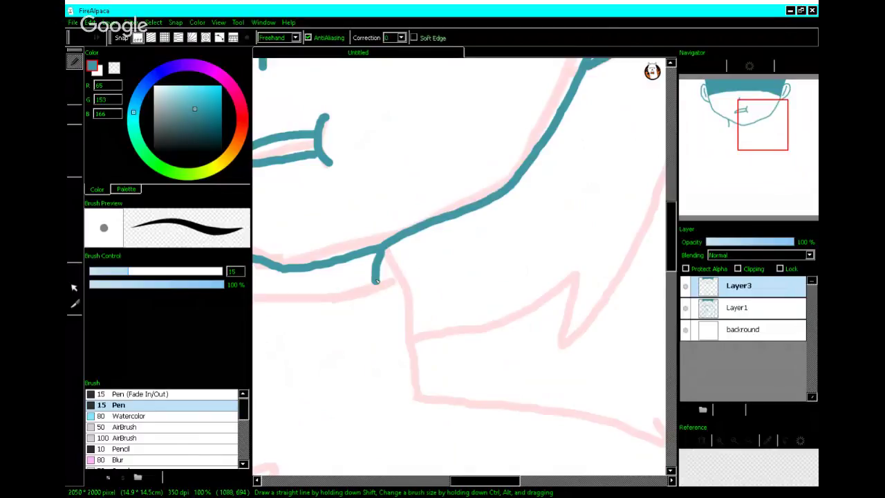
pyautogui.scroll(-4, 375, 280)
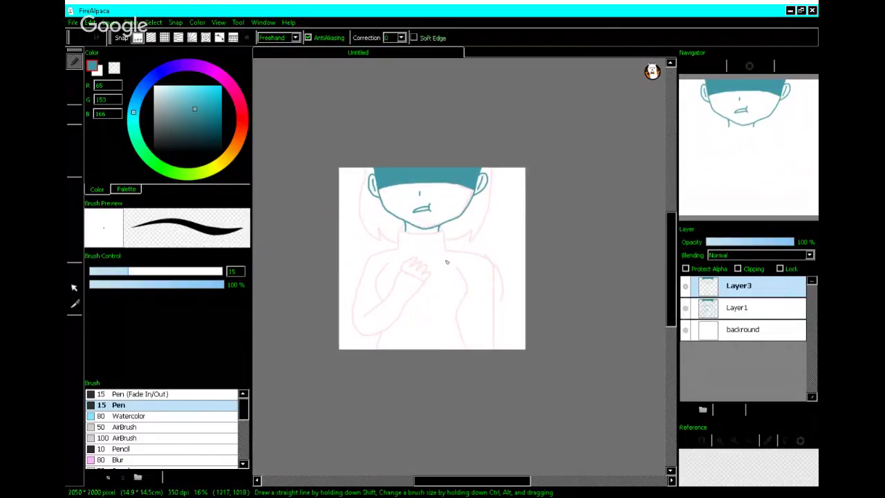
pyautogui.scroll(4, 421, 246)
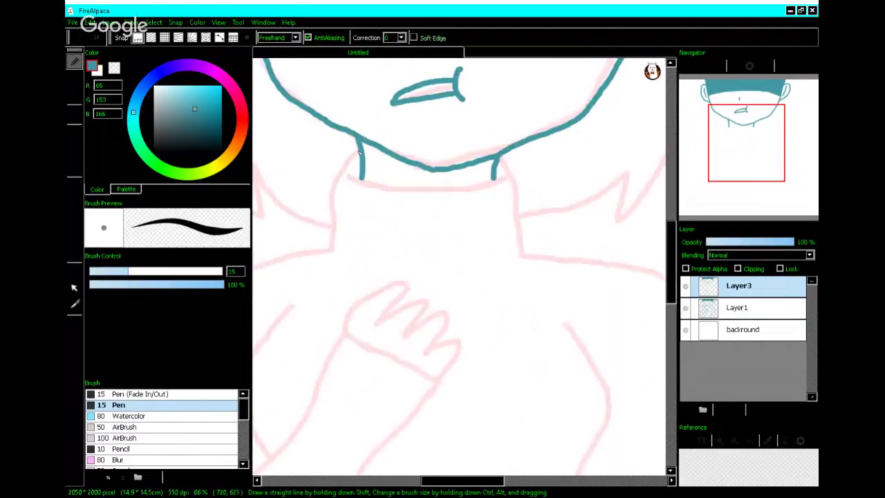
pyautogui.moveTo(358, 142)
pyautogui.mouseDown()
pyautogui.moveTo(333, 181)
pyautogui.moveTo(328, 252)
pyautogui.mouseUp()
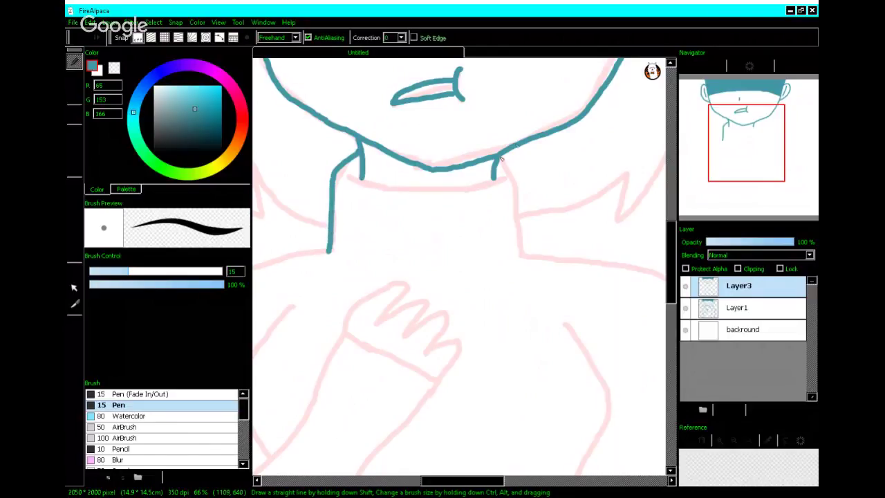
pyautogui.moveTo(497, 158)
pyautogui.mouseDown()
pyautogui.moveTo(517, 203)
pyautogui.moveTo(523, 259)
pyautogui.mouseUp()
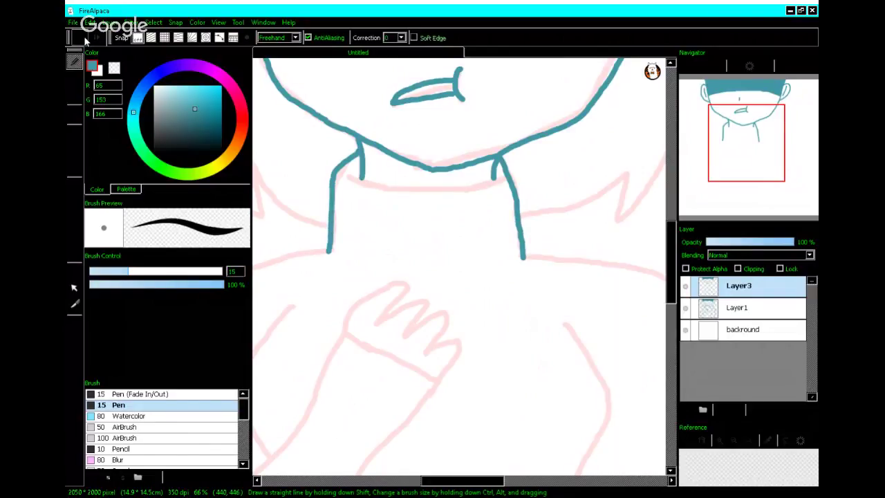
pyautogui.hotkey('ctrl', 'z')
pyautogui.moveTo(499, 158); pyautogui.dragTo(526, 265)
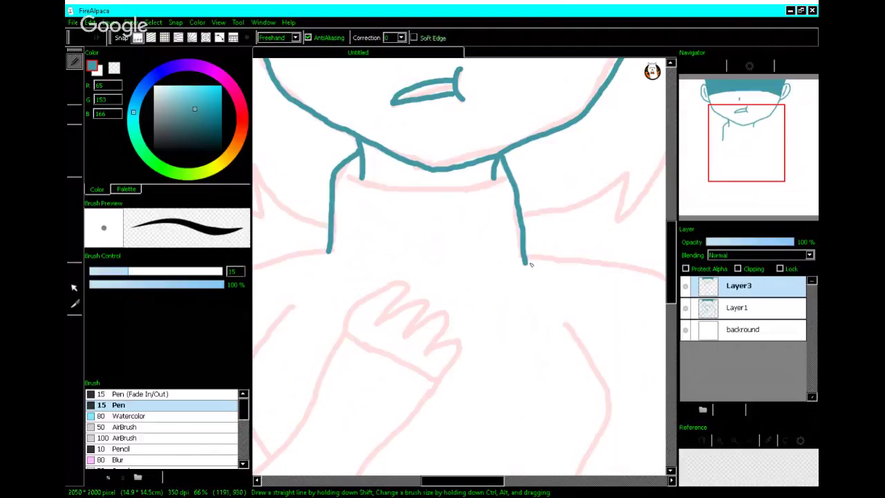
pyautogui.hotkey('ctrl', 'z')
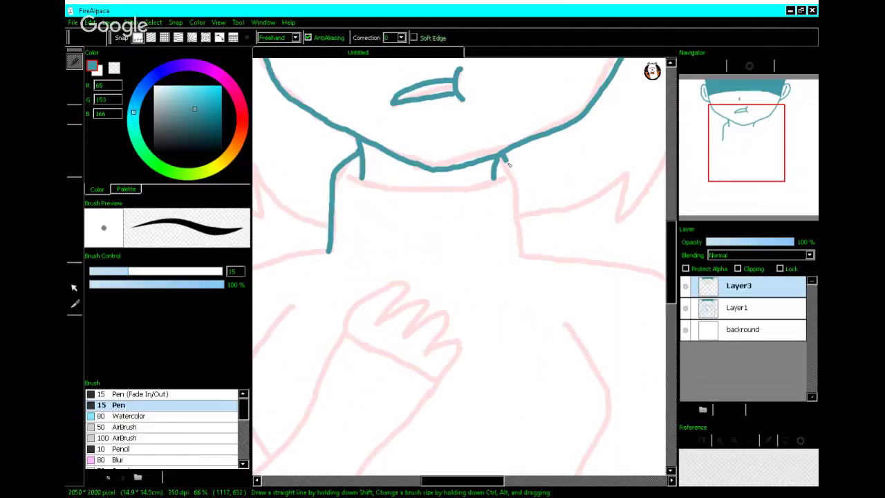
# - Trace the right side of the turtleneck collar and its curved upper edge across the neck
pyautogui.moveTo(506, 159)
pyautogui.mouseDown()
pyautogui.moveTo(525, 231)
pyautogui.moveTo(522, 259)
pyautogui.mouseUp()
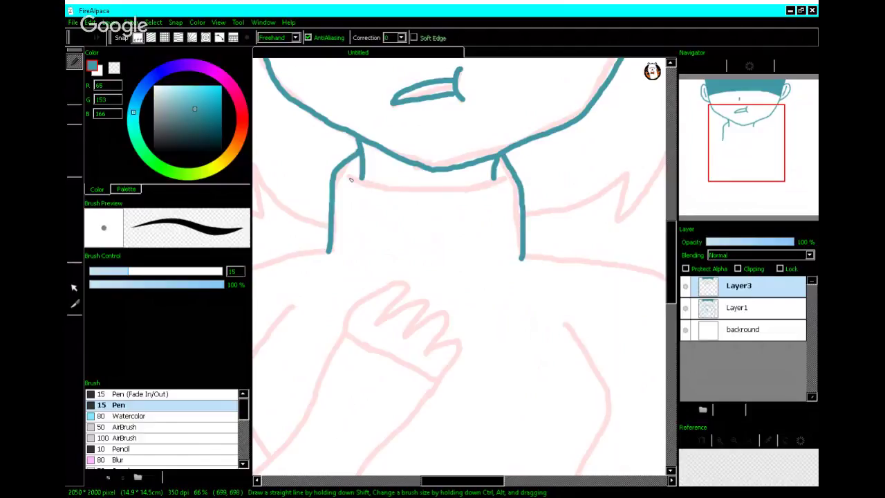
pyautogui.moveTo(346, 175)
pyautogui.mouseDown()
pyautogui.moveTo(364, 181)
pyautogui.moveTo(504, 177)
pyautogui.mouseUp()
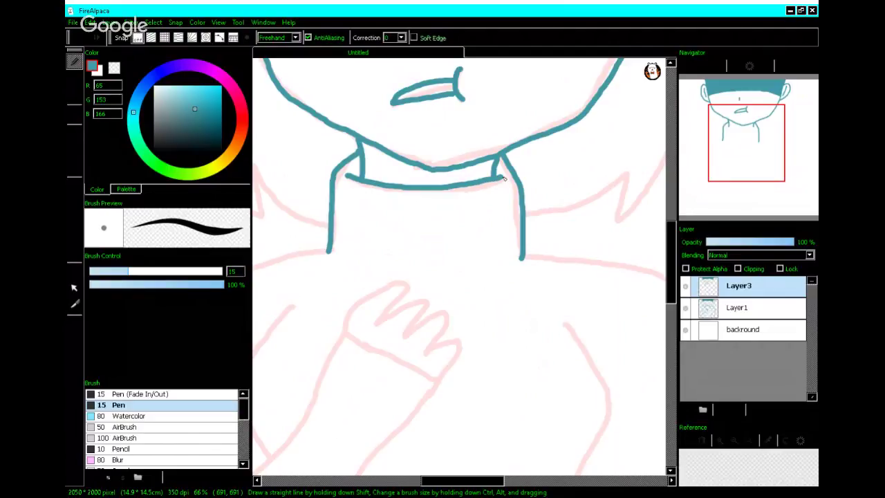
# - Trace the bobbed hair outline on both sides of the face, including the pointed tips, ending at the collar
pyautogui.scroll(-1, 451, 232)
pyautogui.scroll(-2, 451, 232)
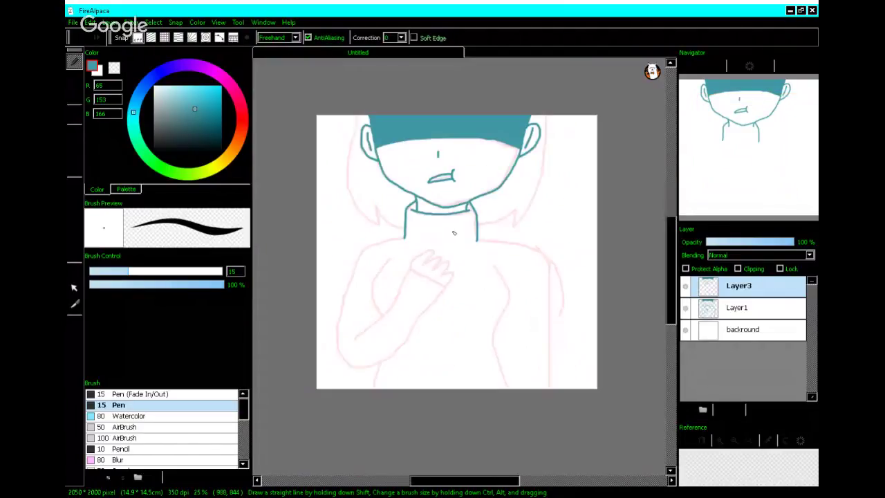
pyautogui.moveTo(782, 129)
pyautogui.moveTo(782, 130); pyautogui.dragTo(765, 161)
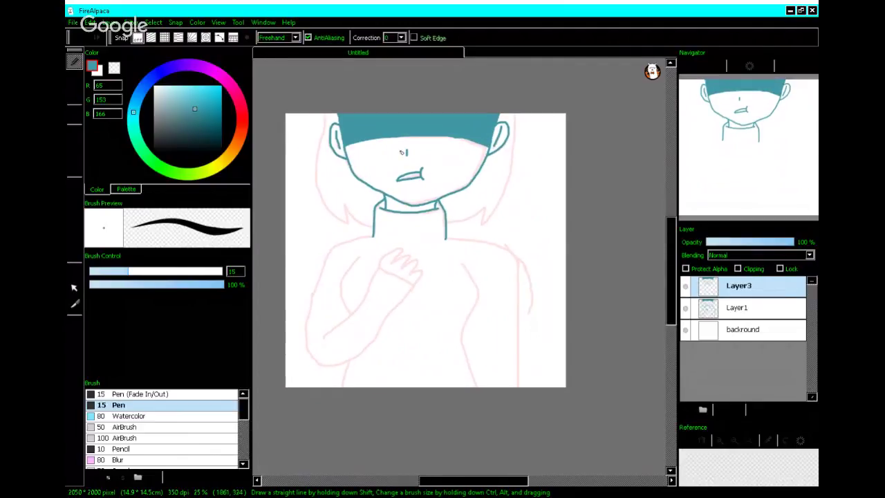
pyautogui.scroll(2, 401, 152)
pyautogui.moveTo(338, 122)
pyautogui.mouseDown()
pyautogui.moveTo(303, 302)
pyautogui.moveTo(367, 388)
pyautogui.moveTo(393, 389)
pyautogui.moveTo(382, 329)
pyautogui.moveTo(465, 396)
pyautogui.mouseUp()
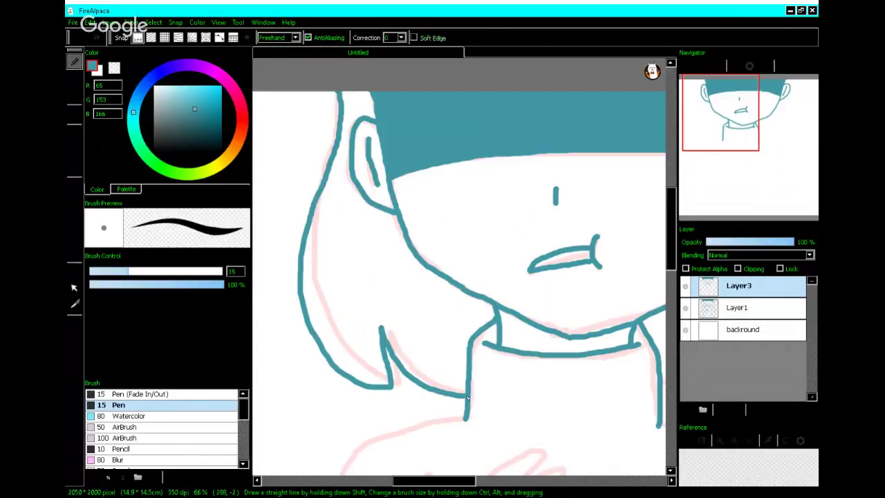
pyautogui.scroll(-3, 467, 396)
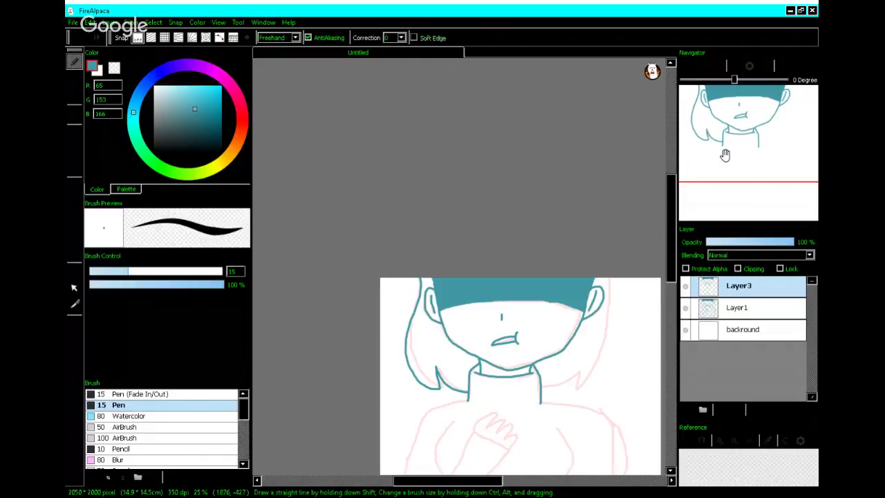
pyautogui.scroll(2, 724, 155)
pyautogui.moveTo(563, 63)
pyautogui.mouseDown()
pyautogui.moveTo(551, 168)
pyautogui.moveTo(521, 258)
pyautogui.moveTo(501, 275)
pyautogui.moveTo(504, 254)
pyautogui.moveTo(426, 276)
pyautogui.mouseUp()
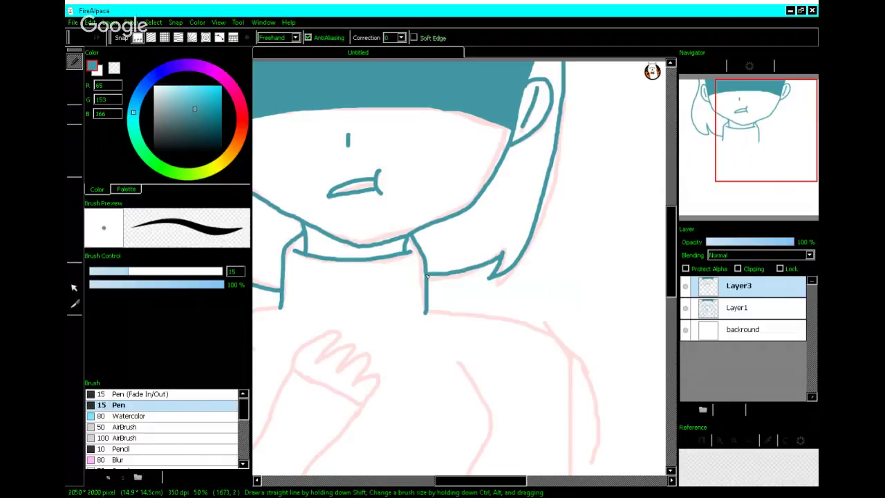
# - Trace the drawing's left shoulder and outer upper arm, starting from the base of the collar
pyautogui.scroll(-2, 631, 158)
pyautogui.moveTo(733, 165); pyautogui.dragTo(739, 177)
pyautogui.scroll(1, 399, 220)
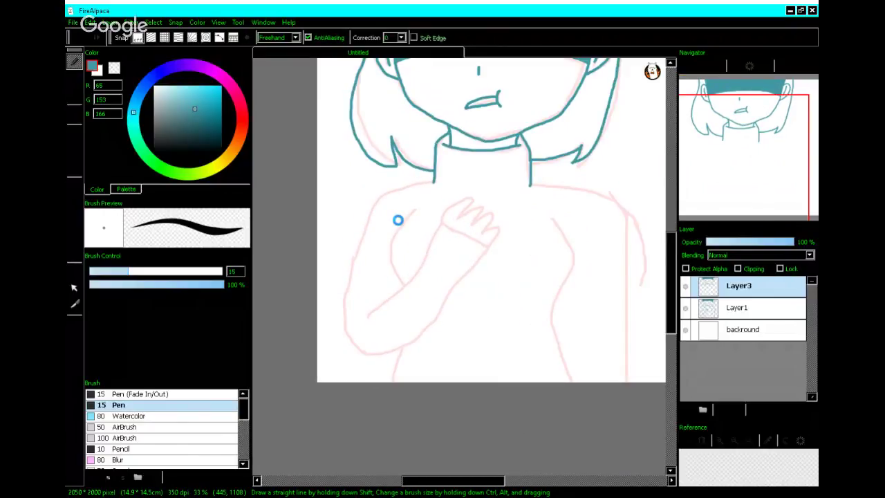
pyautogui.scroll(2, 397, 220)
pyautogui.moveTo(471, 145)
pyautogui.mouseDown()
pyautogui.moveTo(349, 200)
pyautogui.moveTo(305, 353)
pyautogui.mouseUp()
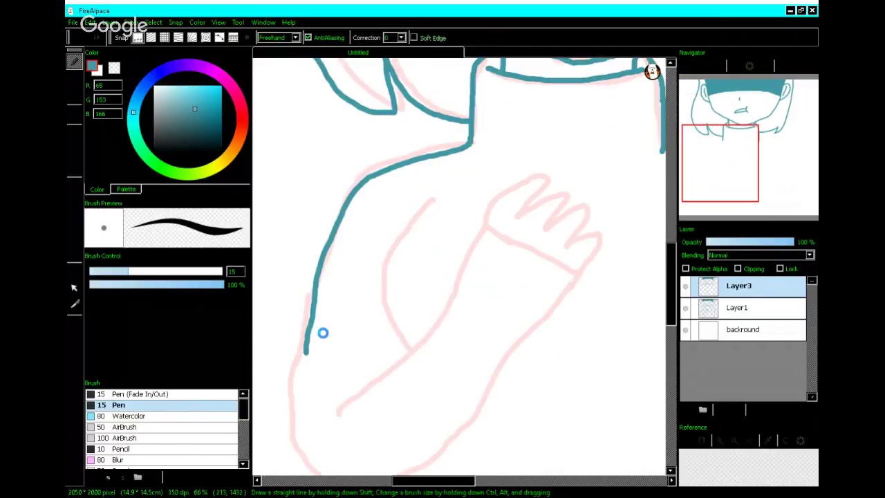
# - Reduce the Pen size to 14.5 and continue the outer arm outline down around the left elbow
pyautogui.scroll(-2, 323, 333)
pyautogui.click(746, 183)
pyautogui.scroll(2, 314, 305)
pyautogui.press('[')
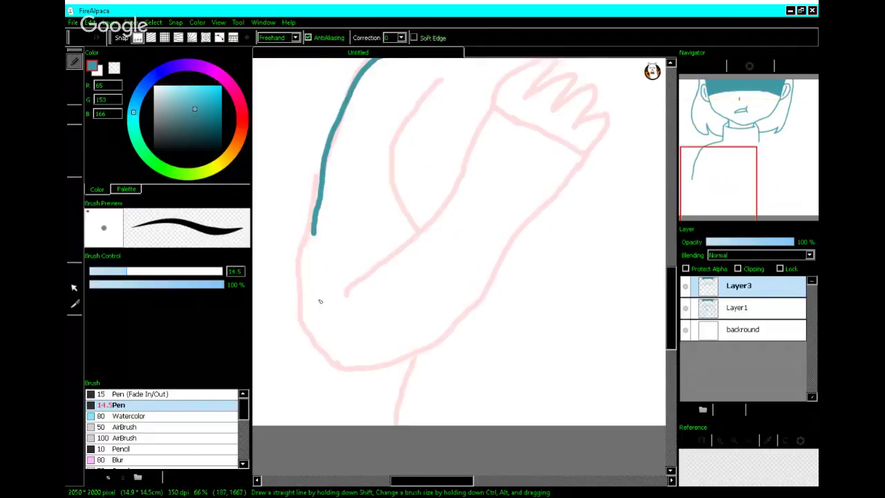
pyautogui.moveTo(314, 232)
pyautogui.mouseDown()
pyautogui.moveTo(306, 270)
pyautogui.moveTo(320, 343)
pyautogui.moveTo(349, 372)
pyautogui.mouseUp()
# - Trace the raised forearm and the hand's fingers back to the elbow, and add the cuff line across the wrist
pyautogui.scroll(-3, 356, 355)
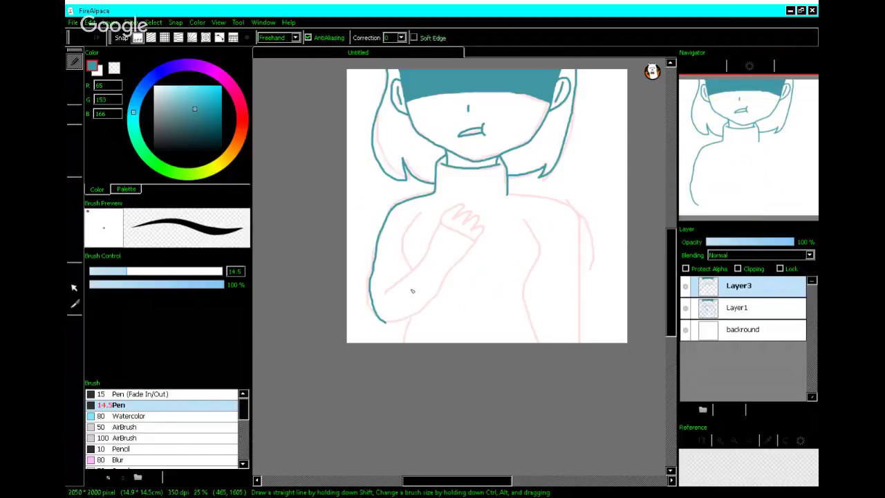
pyautogui.scroll(1, 412, 291)
pyautogui.scroll(2, 414, 279)
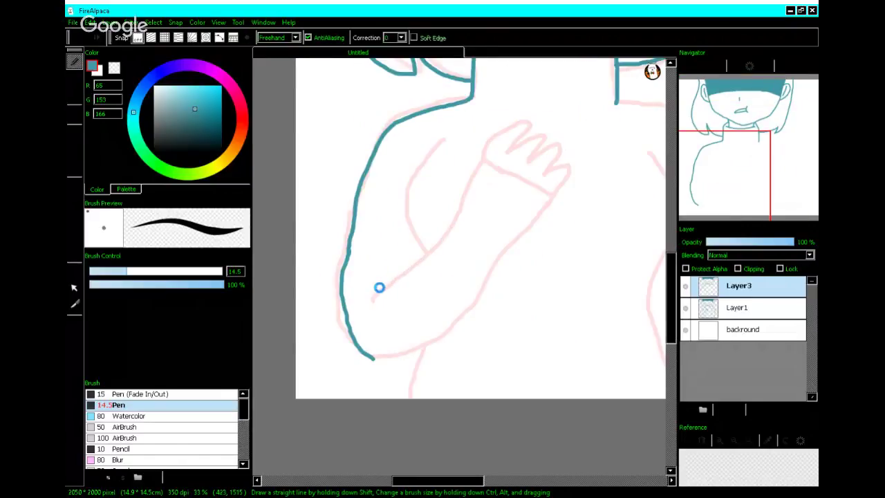
pyautogui.scroll(-4, 421, 260)
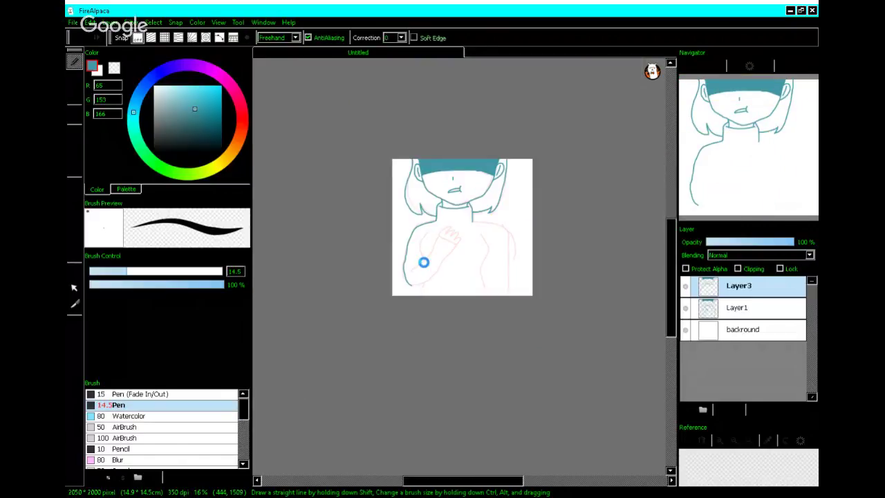
pyautogui.scroll(3, 424, 262)
pyautogui.moveTo(354, 295)
pyautogui.mouseDown()
pyautogui.moveTo(452, 190)
pyautogui.moveTo(492, 130)
pyautogui.moveTo(515, 117)
pyautogui.moveTo(499, 142)
pyautogui.moveTo(530, 128)
pyautogui.moveTo(519, 155)
pyautogui.moveTo(545, 135)
pyautogui.moveTo(538, 167)
pyautogui.moveTo(554, 160)
pyautogui.moveTo(456, 309)
pyautogui.moveTo(421, 338)
pyautogui.moveTo(357, 353)
pyautogui.mouseUp()
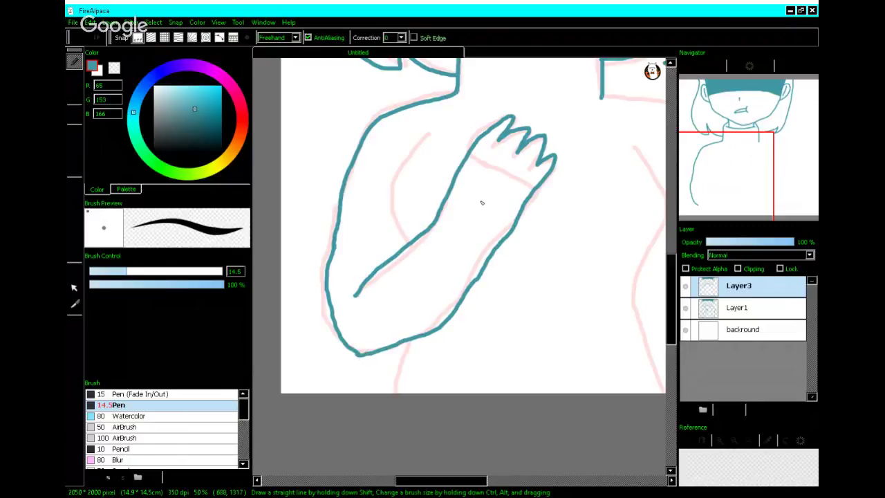
pyautogui.scroll(2, 482, 203)
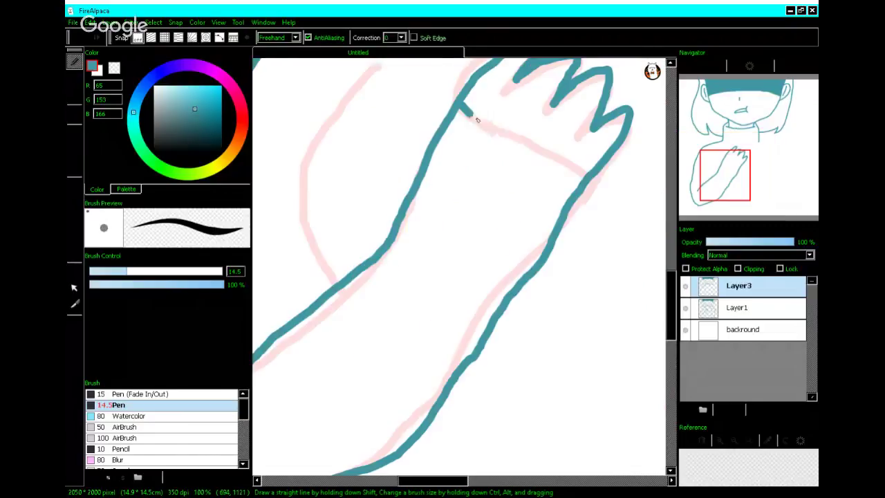
pyautogui.moveTo(462, 105); pyautogui.dragTo(581, 183)
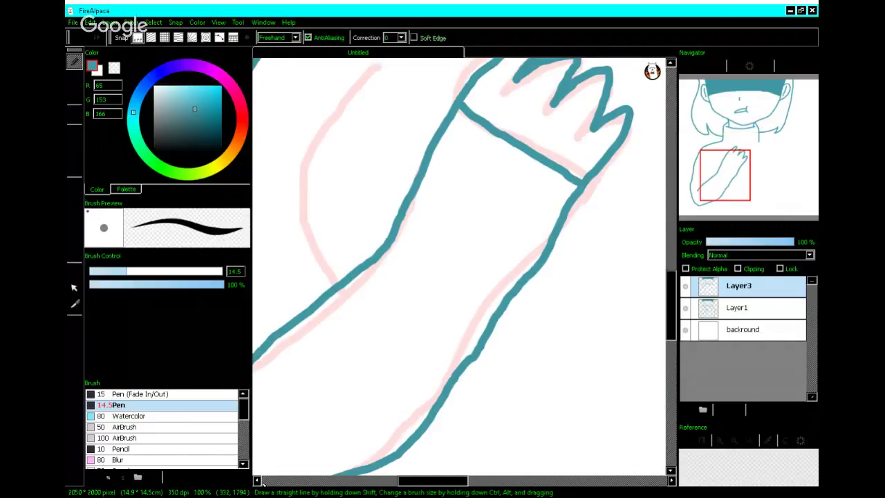
# - Trace the right shoulder and outer arm down to the canvas edge, plus the inner line along the right side of the torso
pyautogui.scroll(-2, 269, 473)
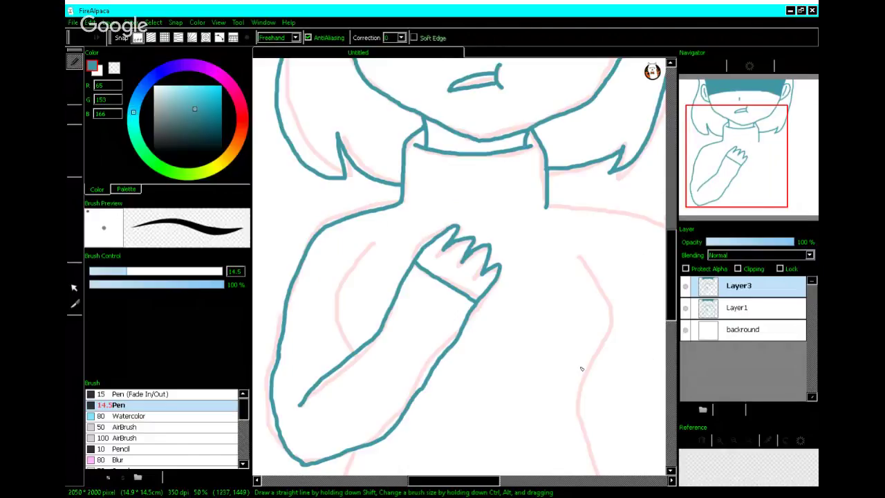
pyautogui.moveTo(692, 172)
pyautogui.moveTo(693, 171); pyautogui.dragTo(716, 191)
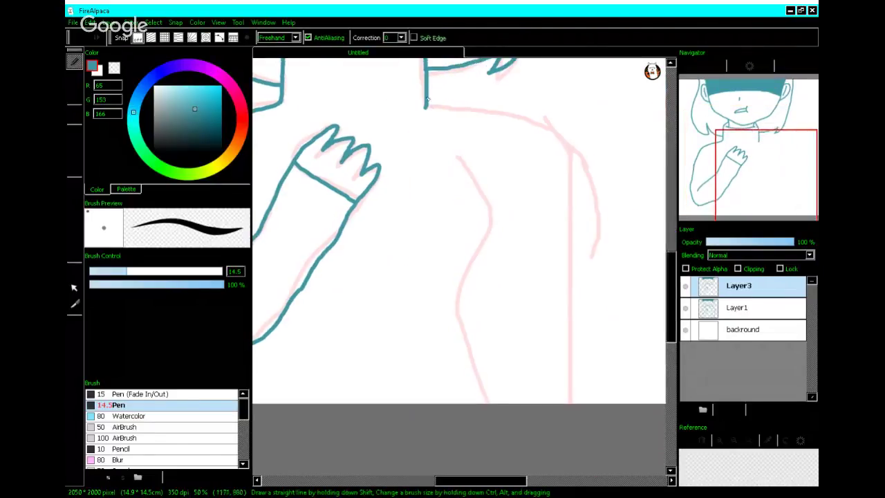
pyautogui.moveTo(427, 106)
pyautogui.mouseDown()
pyautogui.moveTo(508, 115)
pyautogui.moveTo(553, 140)
pyautogui.moveTo(575, 216)
pyautogui.moveTo(563, 403)
pyautogui.mouseUp()
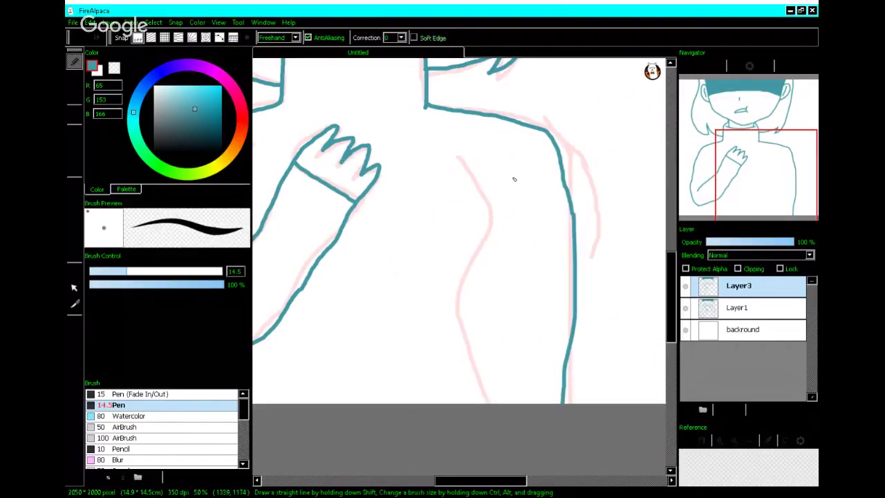
pyautogui.moveTo(458, 157)
pyautogui.mouseDown()
pyautogui.moveTo(490, 200)
pyautogui.moveTo(483, 258)
pyautogui.moveTo(461, 302)
pyautogui.moveTo(488, 404)
pyautogui.mouseUp()
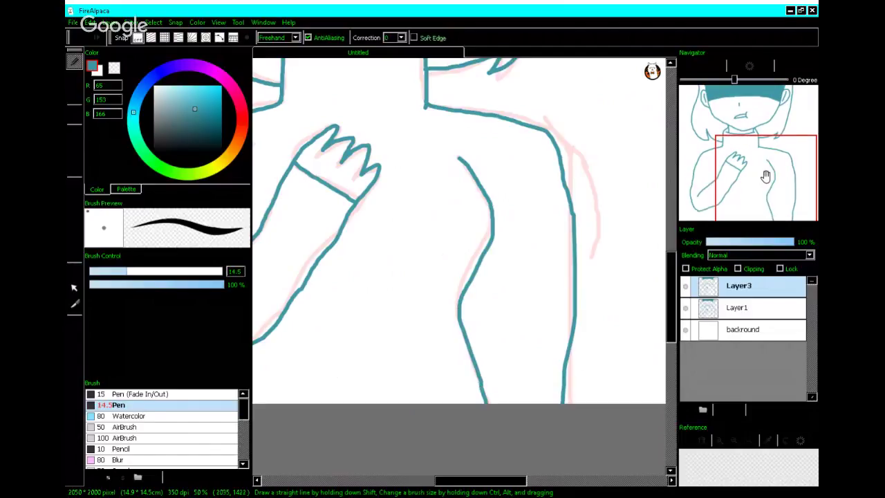
# - Trace the curved inner line of the left upper arm and the short waist line below the left forearm
pyautogui.moveTo(766, 177); pyautogui.dragTo(738, 176)
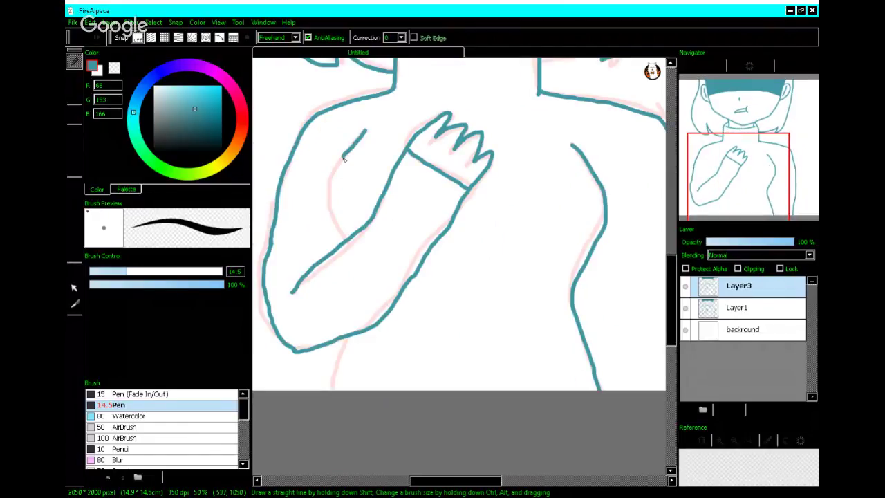
pyautogui.moveTo(343, 159)
pyautogui.mouseDown()
pyautogui.moveTo(333, 215)
pyautogui.moveTo(344, 247)
pyautogui.mouseUp()
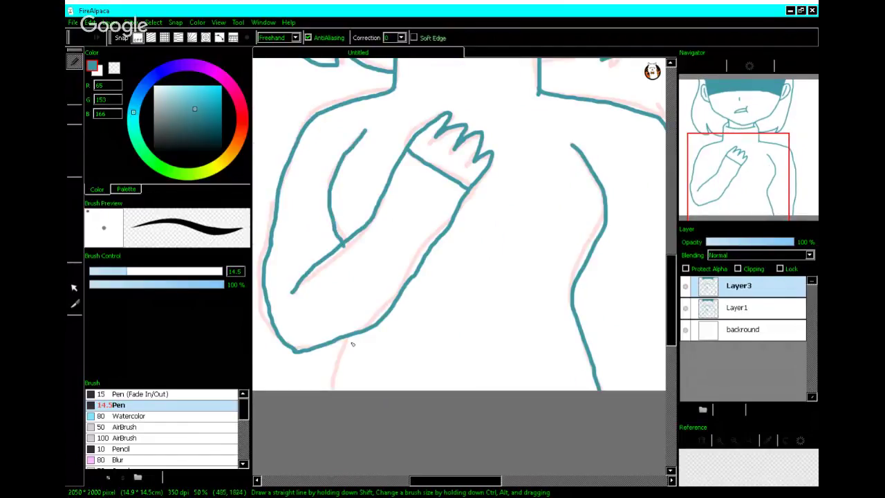
pyautogui.moveTo(341, 338); pyautogui.dragTo(331, 388)
# - Add a new layer above Layer3
pyautogui.scroll(-2, 335, 378)
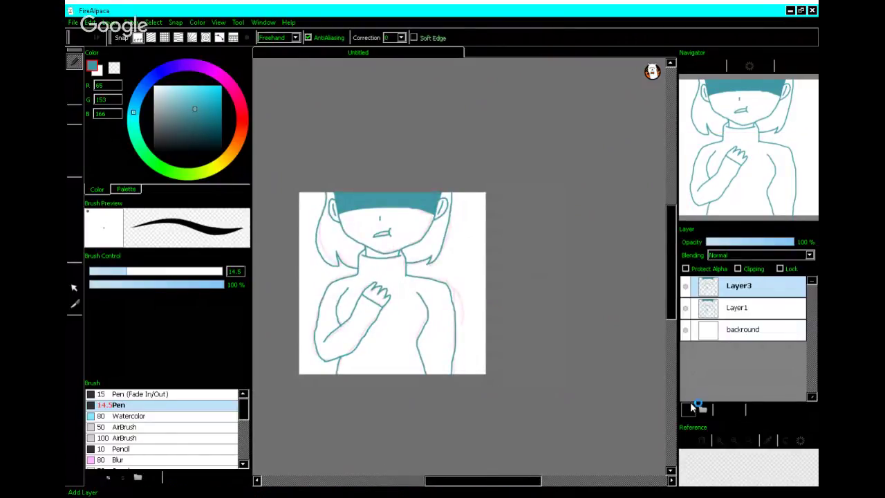
pyautogui.click(685, 401)
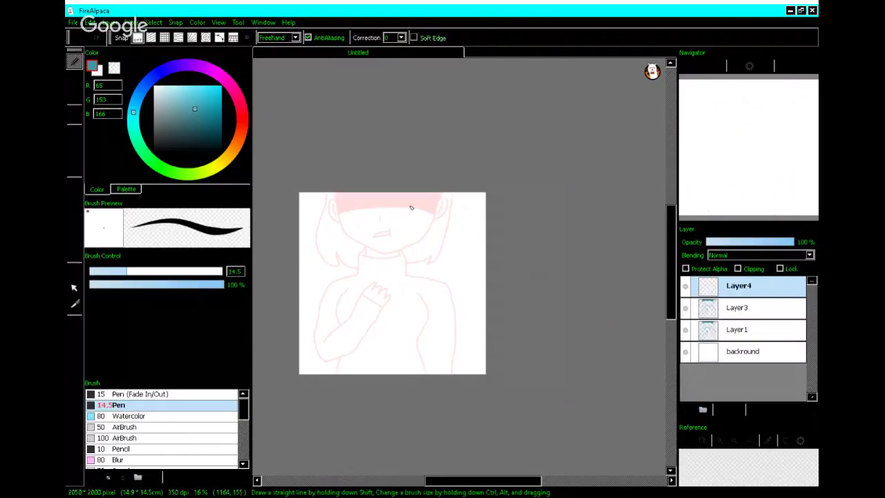
pyautogui.scroll(1, 449, 208)
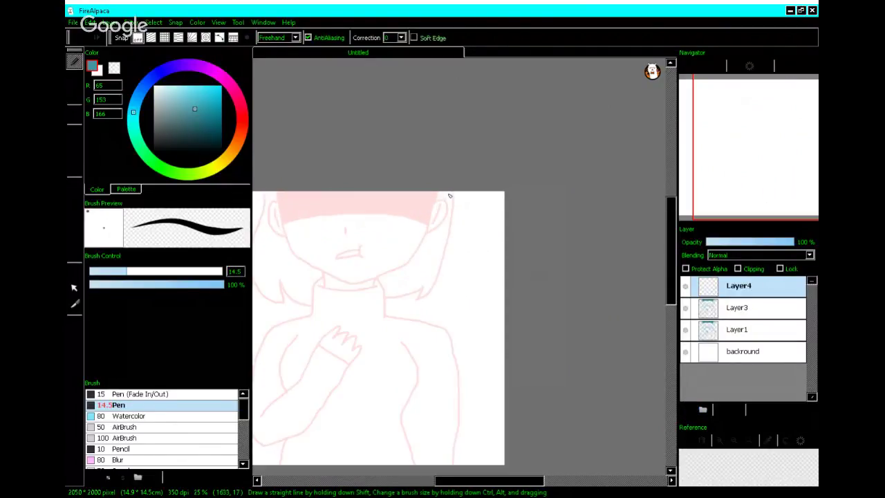
pyautogui.scroll(-2, 422, 214)
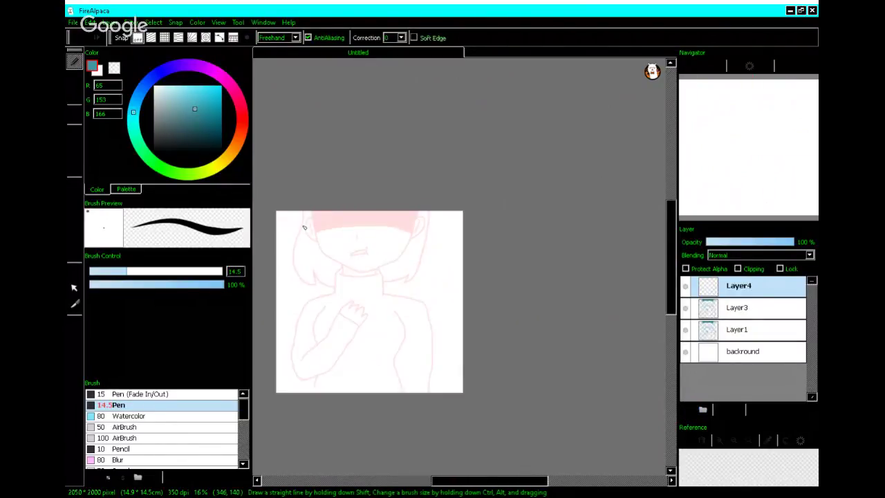
pyautogui.scroll(2, 315, 229)
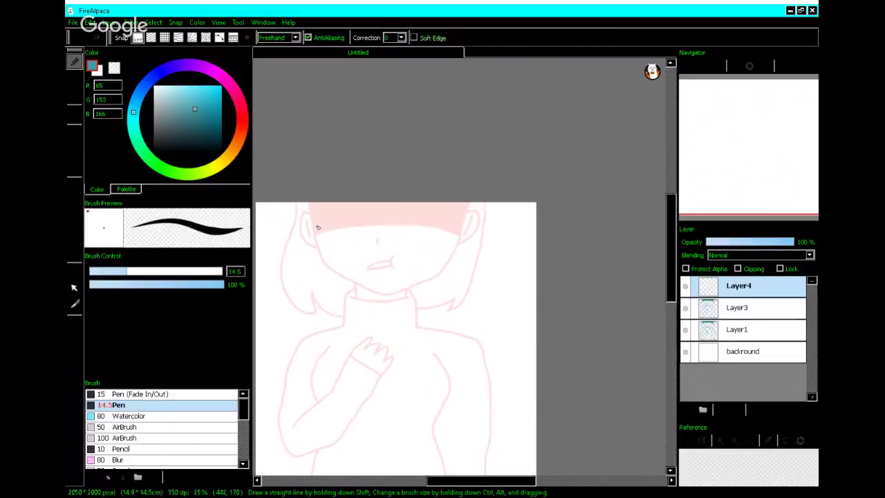
pyautogui.scroll(2, 318, 227)
pyautogui.moveTo(300, 177)
pyautogui.mouseDown()
pyautogui.moveTo(324, 292)
pyautogui.moveTo(372, 335)
pyautogui.moveTo(464, 363)
pyautogui.moveTo(559, 320)
pyautogui.mouseUp()
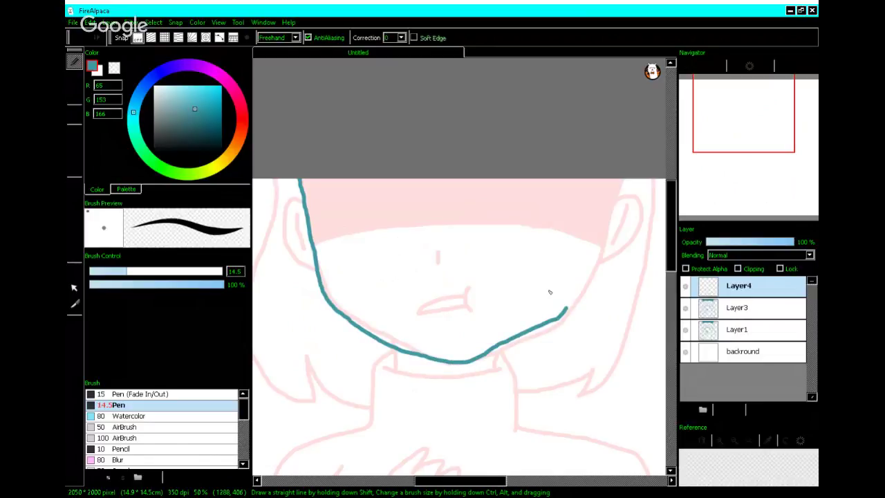
pyautogui.hotkey('ctrl', 'z')
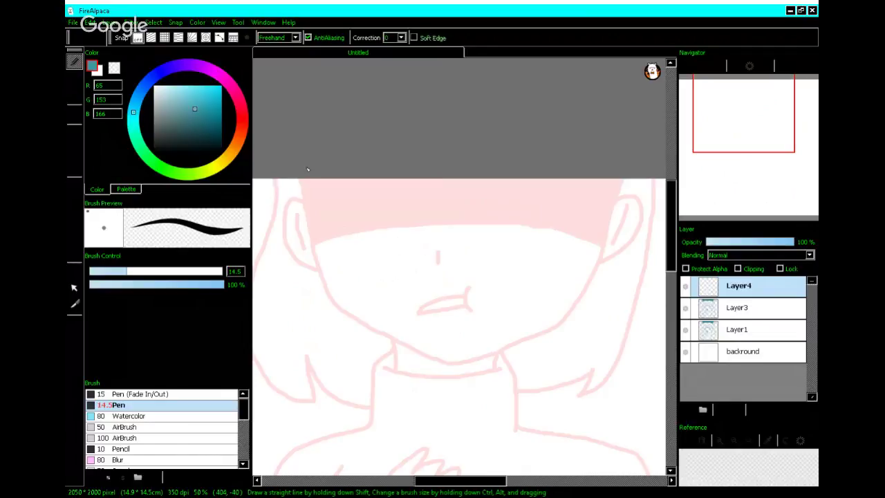
pyautogui.moveTo(298, 163); pyautogui.dragTo(322, 260)
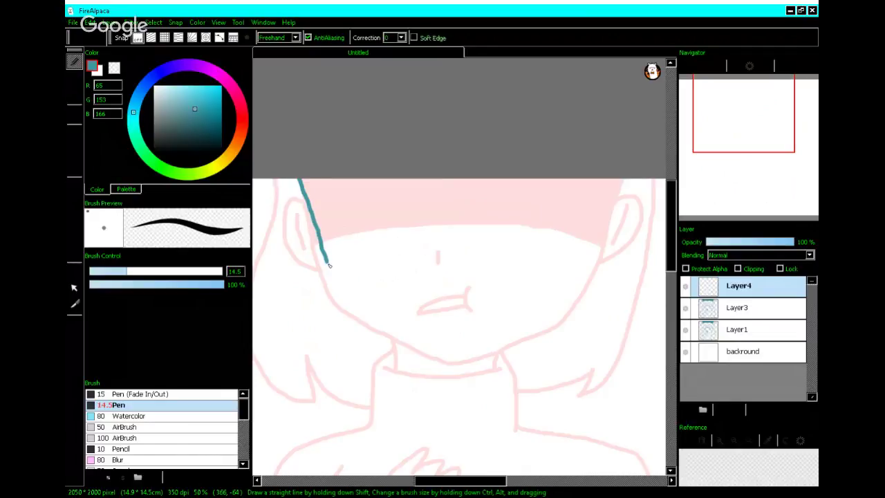
pyautogui.hotkey('ctrl', 'z')
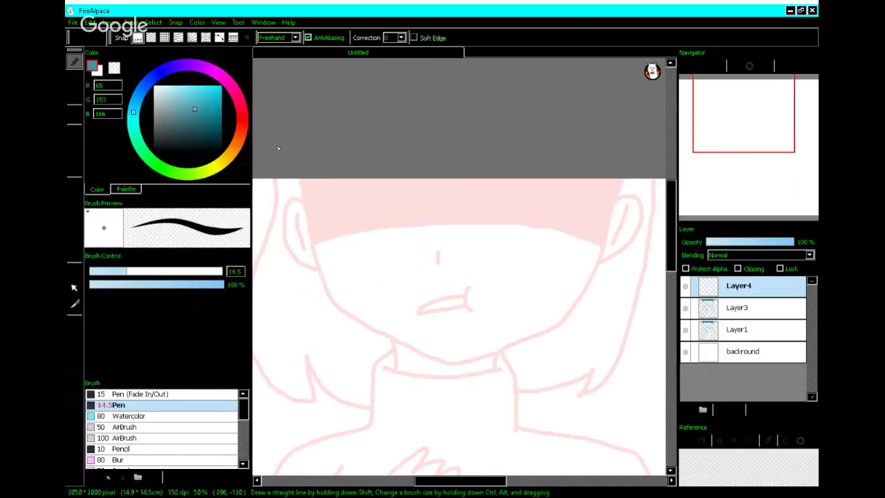
# - Trace both sides of the face from the canvas's upper edge down to a meeting point at the chin
pyautogui.moveTo(300, 179)
pyautogui.mouseDown()
pyautogui.moveTo(331, 303)
pyautogui.moveTo(393, 345)
pyautogui.moveTo(456, 370)
pyautogui.mouseUp()
pyautogui.moveTo(626, 179)
pyautogui.mouseDown()
pyautogui.moveTo(589, 291)
pyautogui.moveTo(561, 327)
pyautogui.moveTo(452, 372)
pyautogui.mouseUp()
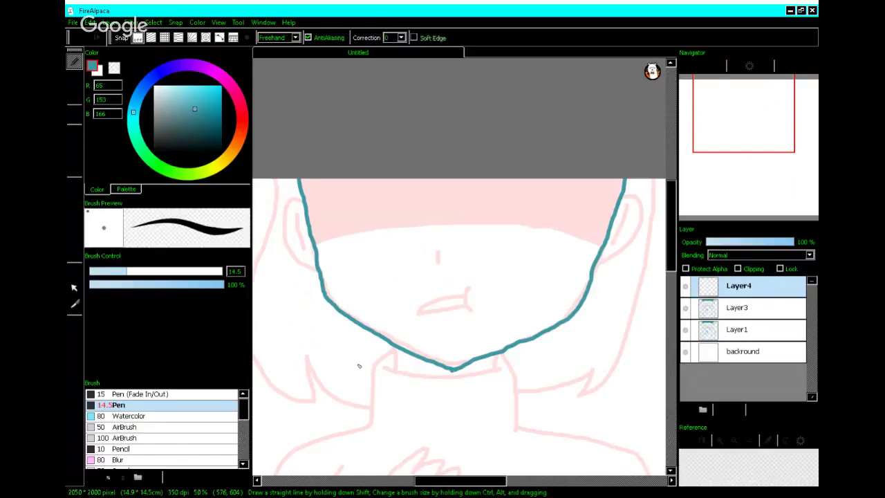
pyautogui.scroll(-3, 359, 366)
pyautogui.scroll(3, 361, 377)
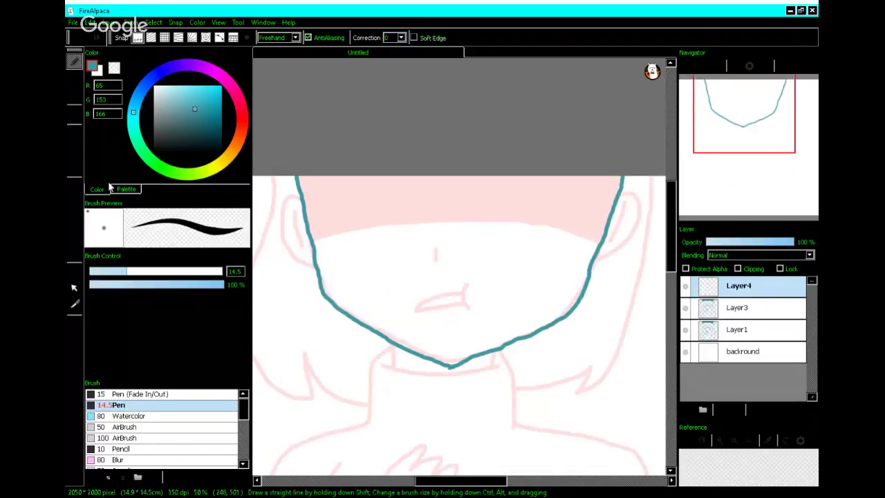
# - Erase the pointed tip of the chin and redraw it to rejoin the two jaw lines
pyautogui.click(74, 79)
pyautogui.moveTo(443, 362); pyautogui.dragTo(463, 365)
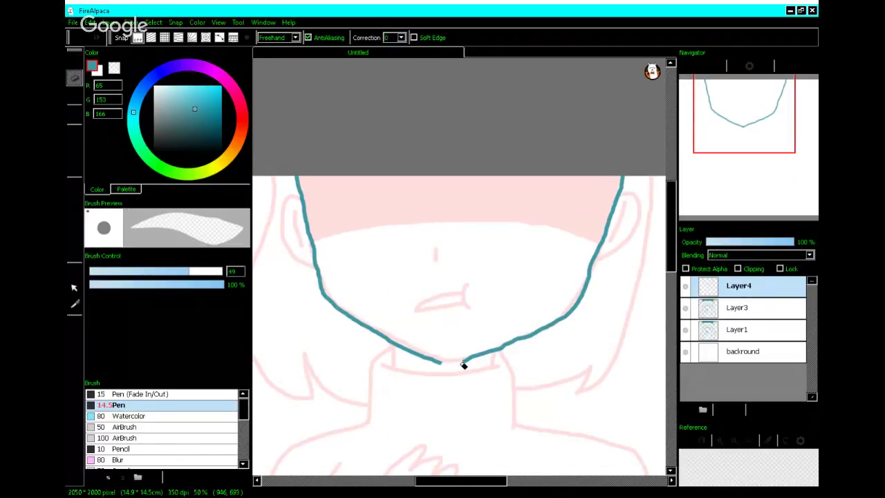
pyautogui.press('b')
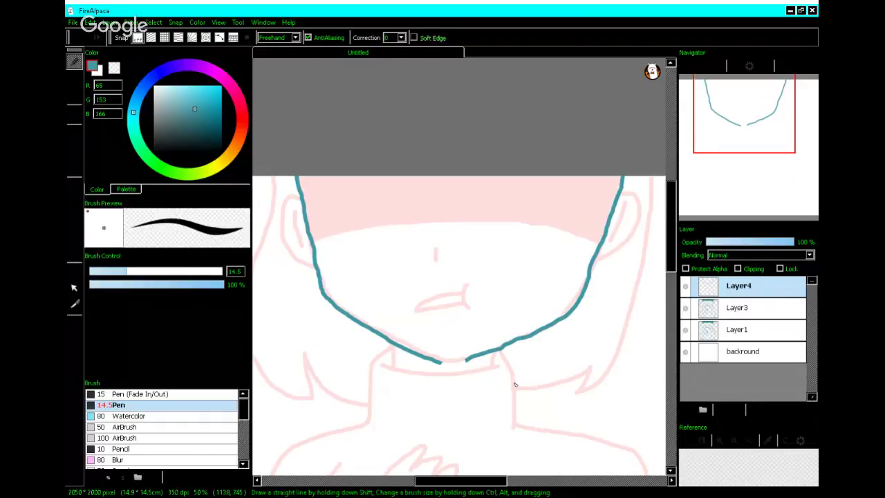
pyautogui.scroll(2, 464, 362)
pyautogui.moveTo(463, 365)
pyautogui.mouseDown()
pyautogui.moveTo(433, 377)
pyautogui.moveTo(415, 372)
pyautogui.mouseUp()
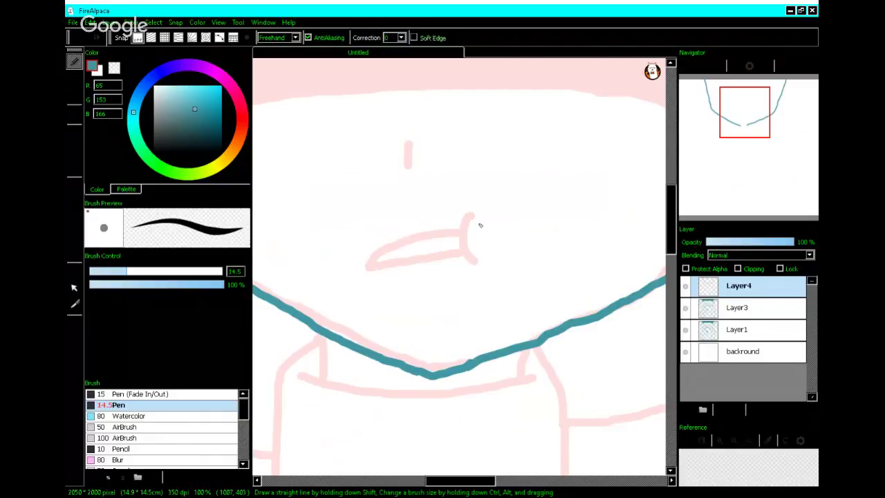
# - Trace the left ear's outline against the face line and add its short inner line
pyautogui.scroll(-5, 480, 226)
pyautogui.moveTo(780, 124); pyautogui.dragTo(768, 149)
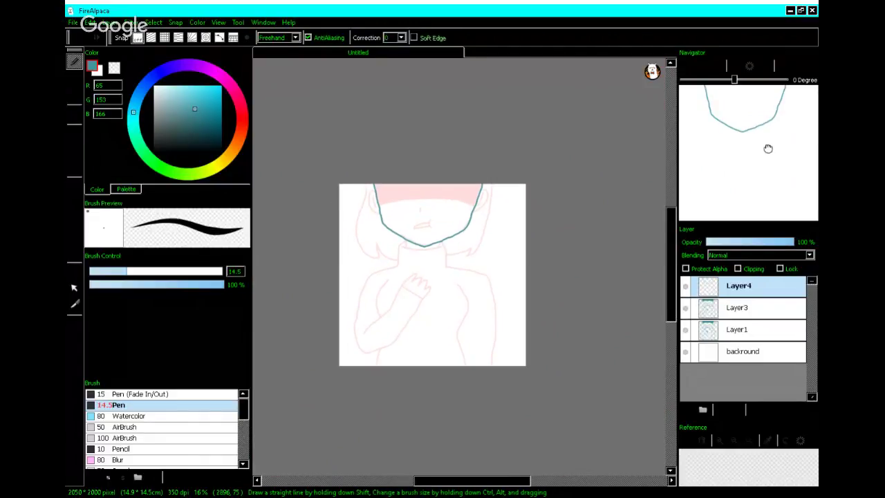
pyautogui.scroll(5, 380, 211)
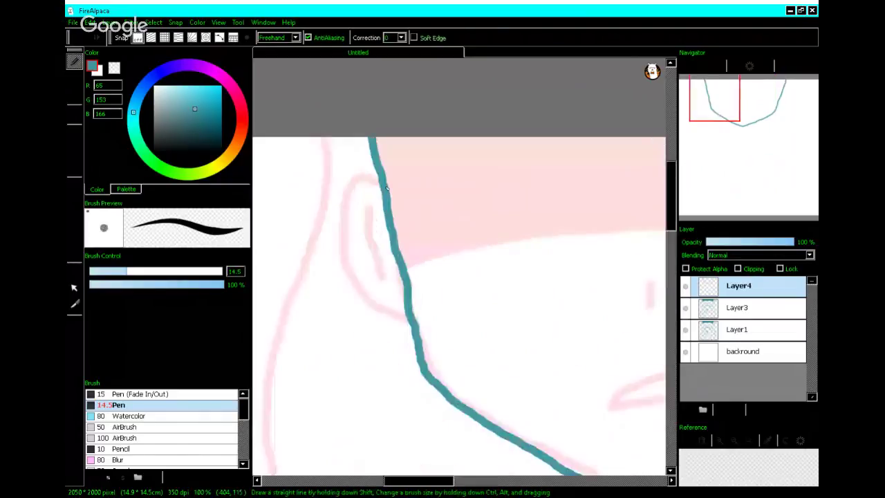
pyautogui.moveTo(384, 184)
pyautogui.mouseDown()
pyautogui.moveTo(371, 175)
pyautogui.moveTo(351, 289)
pyautogui.moveTo(364, 306)
pyautogui.moveTo(413, 328)
pyautogui.mouseUp()
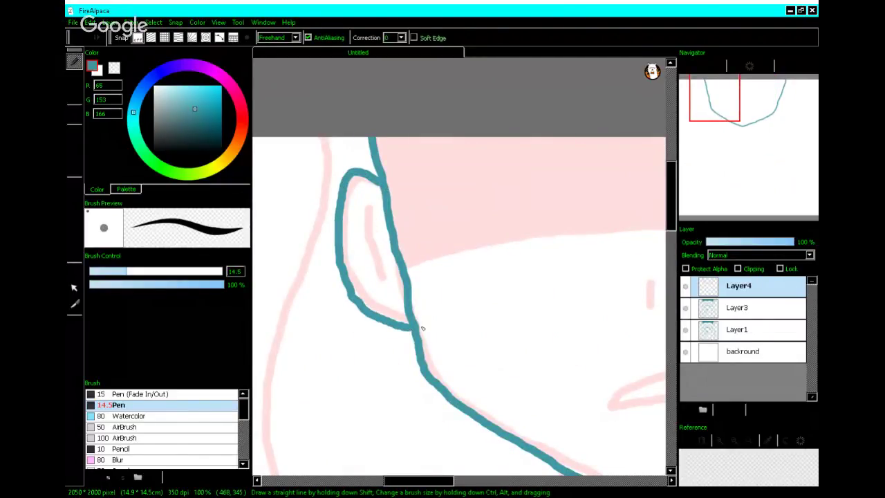
pyautogui.hotkey('ctrl', 'z')
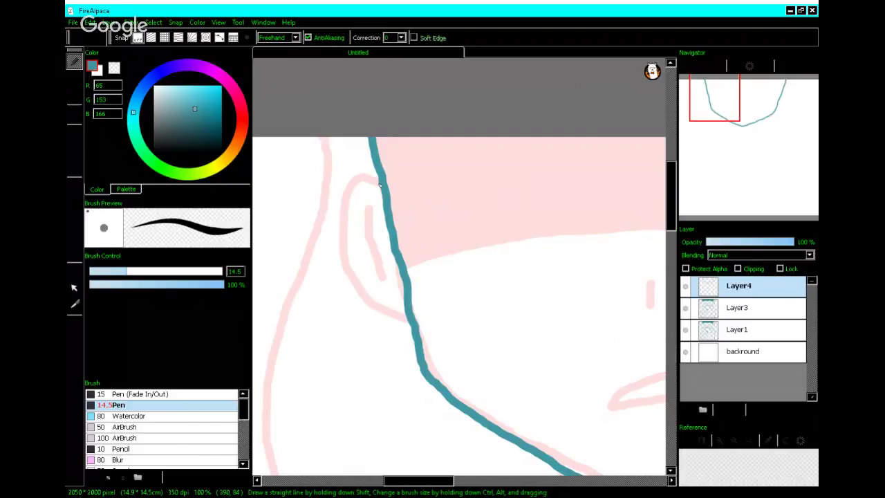
pyautogui.moveTo(378, 184)
pyautogui.mouseDown()
pyautogui.moveTo(359, 170)
pyautogui.moveTo(342, 215)
pyautogui.moveTo(387, 319)
pyautogui.moveTo(415, 329)
pyautogui.mouseUp()
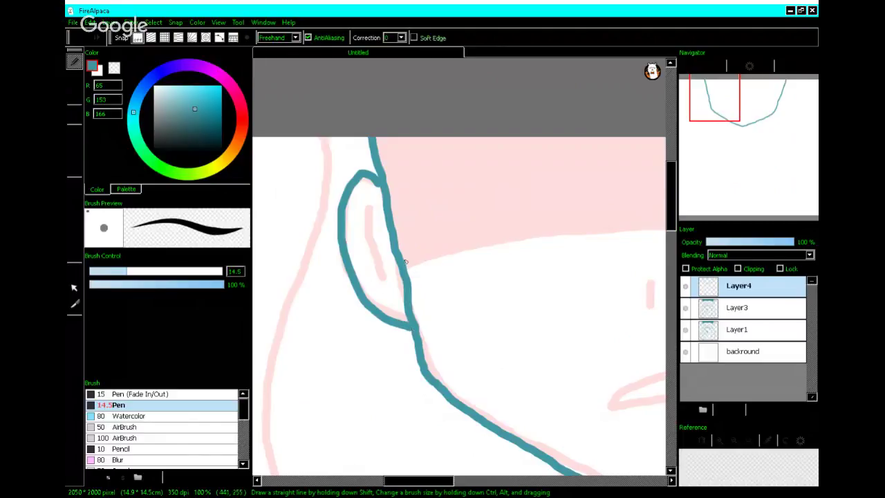
pyautogui.moveTo(363, 206); pyautogui.dragTo(387, 286)
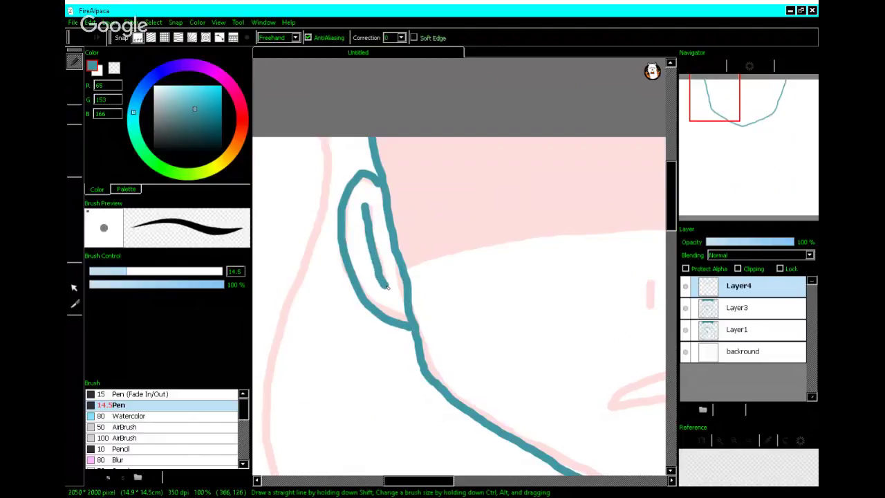
# - Trace the right ear's outline down to the jaw line and add its short inner line
pyautogui.scroll(-2, 388, 286)
pyautogui.click(741, 117)
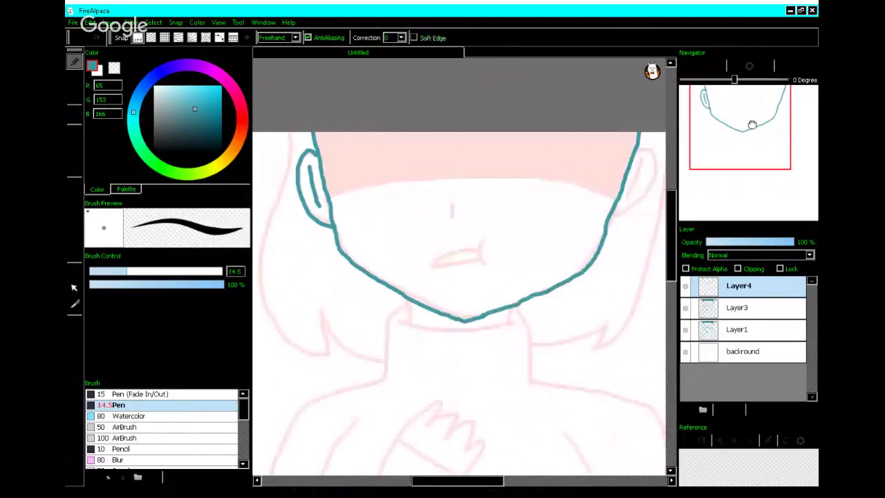
pyautogui.moveTo(752, 124); pyautogui.dragTo(766, 125)
pyautogui.scroll(2, 541, 123)
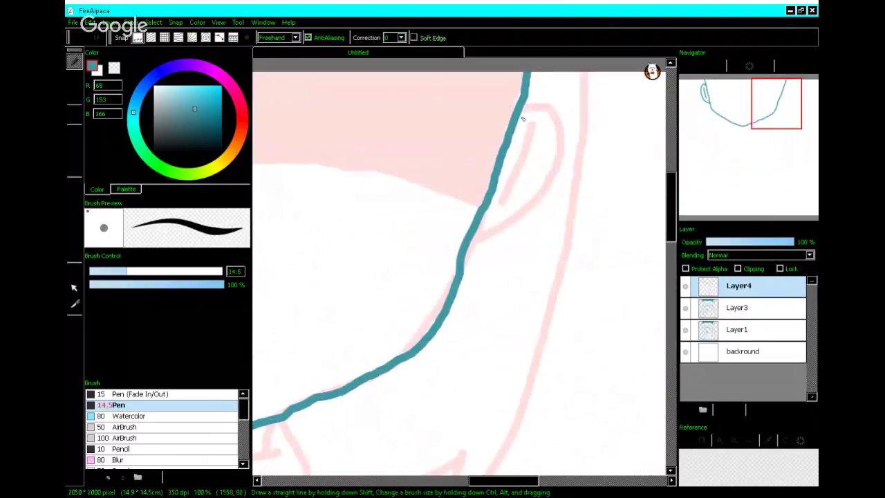
pyautogui.moveTo(523, 107)
pyautogui.mouseDown()
pyautogui.moveTo(561, 141)
pyautogui.moveTo(537, 199)
pyautogui.moveTo(514, 227)
pyautogui.moveTo(465, 243)
pyautogui.mouseUp()
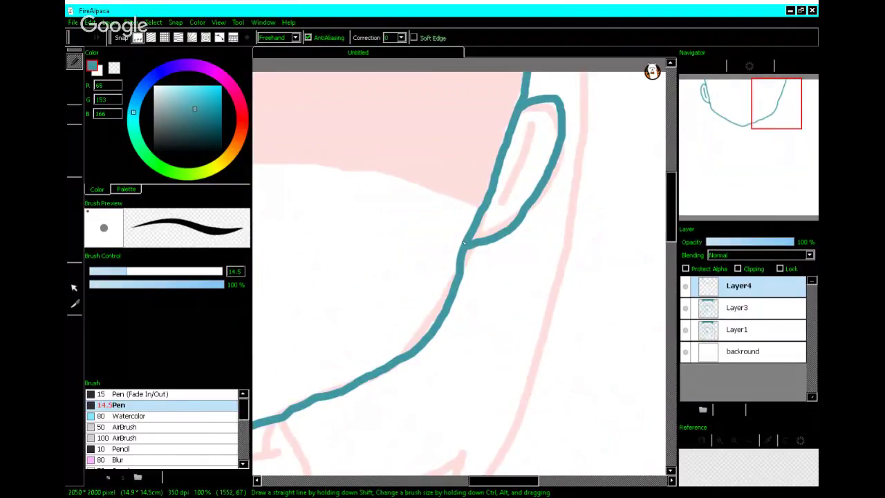
pyautogui.scroll(-2, 464, 244)
pyautogui.scroll(3, 594, 87)
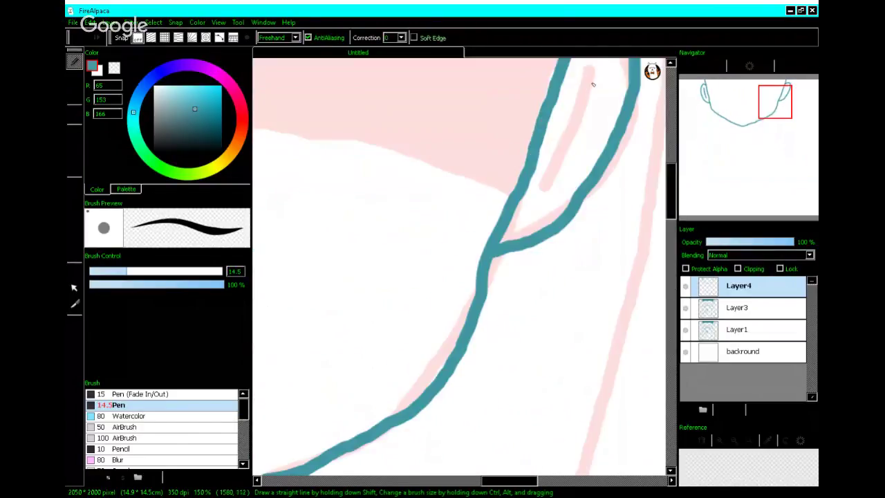
pyautogui.moveTo(586, 71)
pyautogui.mouseDown()
pyautogui.moveTo(564, 167)
pyautogui.moveTo(544, 201)
pyautogui.mouseUp()
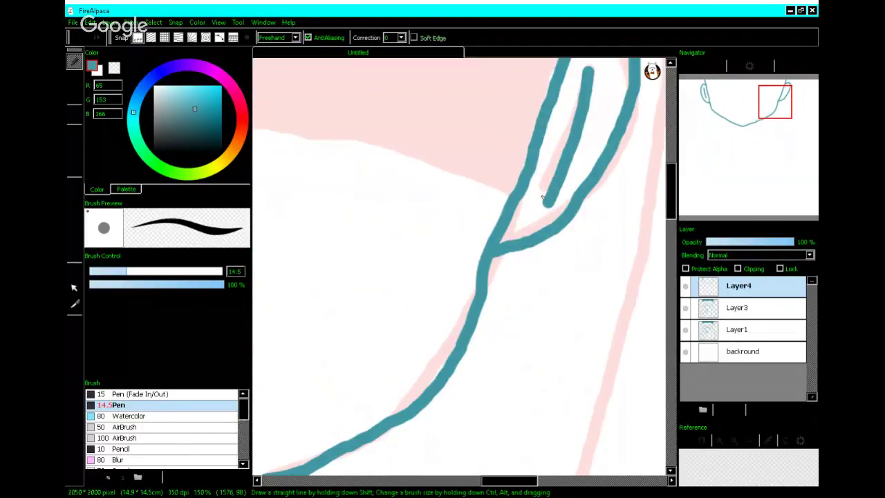
# - Trace the curved lower edge of the pink forehead area from one side of the face to the other
pyautogui.scroll(-2, 543, 199)
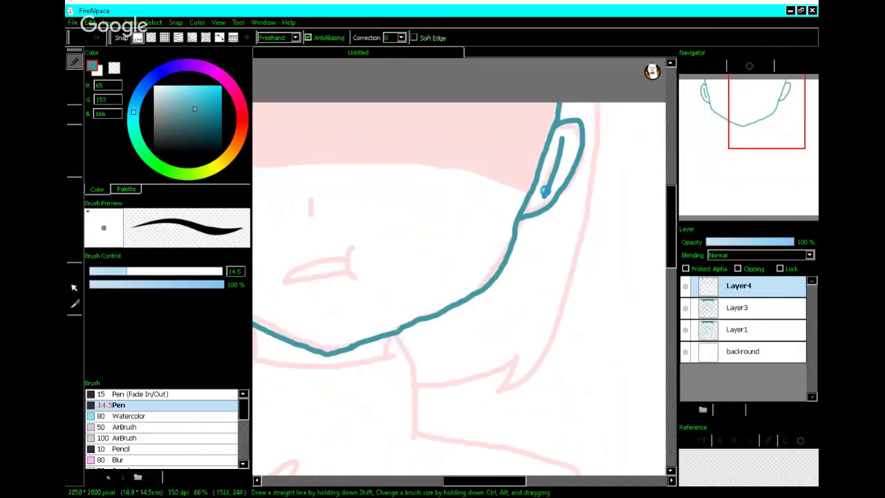
pyautogui.moveTo(544, 191); pyautogui.dragTo(730, 185)
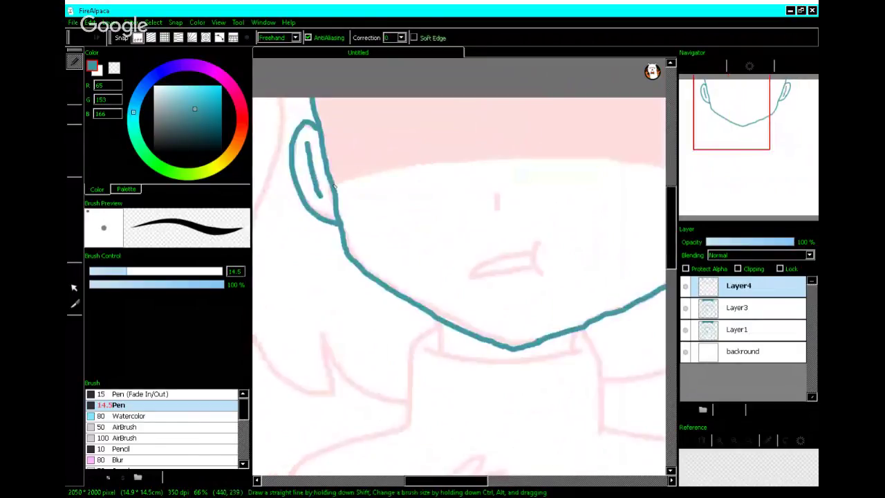
pyautogui.moveTo(334, 185); pyautogui.dragTo(631, 169)
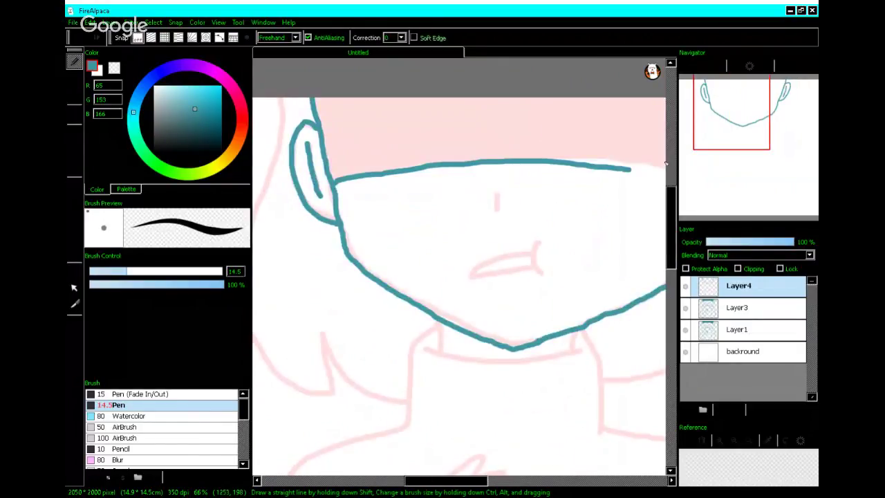
pyautogui.hscroll(3, 666, 163)
pyautogui.scroll(-1, 666, 163)
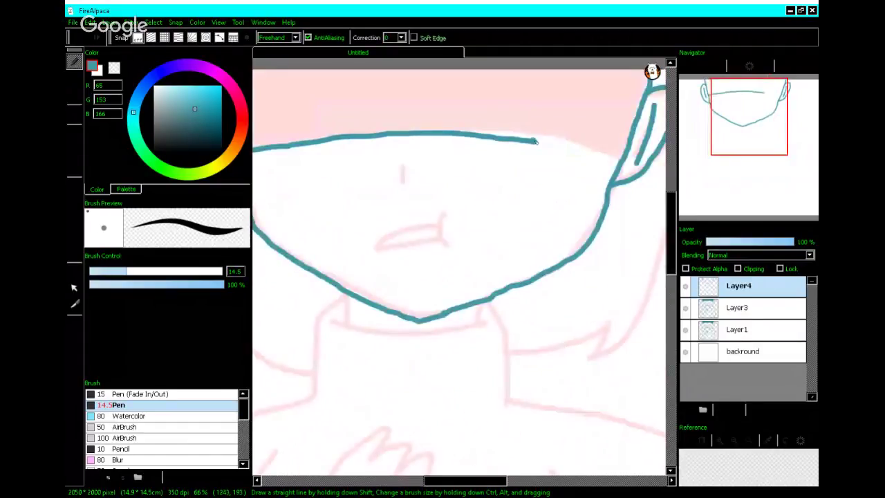
pyautogui.moveTo(534, 138); pyautogui.dragTo(621, 160)
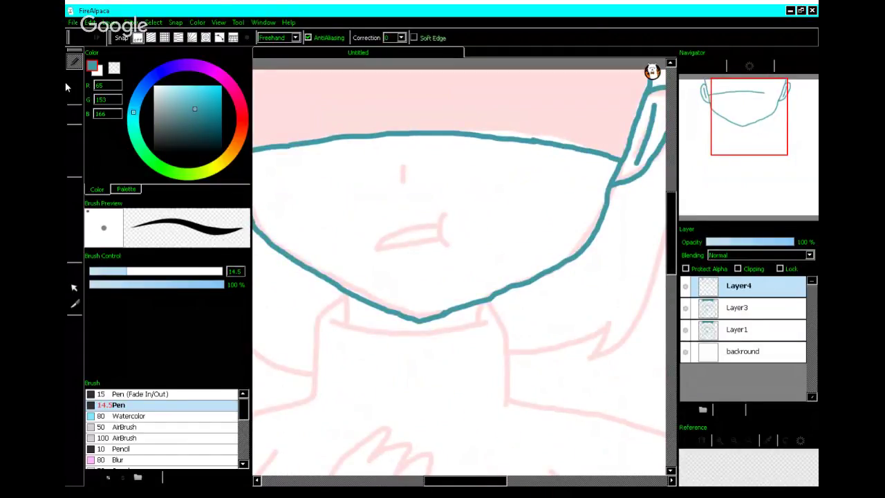
# - Fill the forehead area above the curved line with the teal colour using the Bucket tool
pyautogui.click(74, 149)
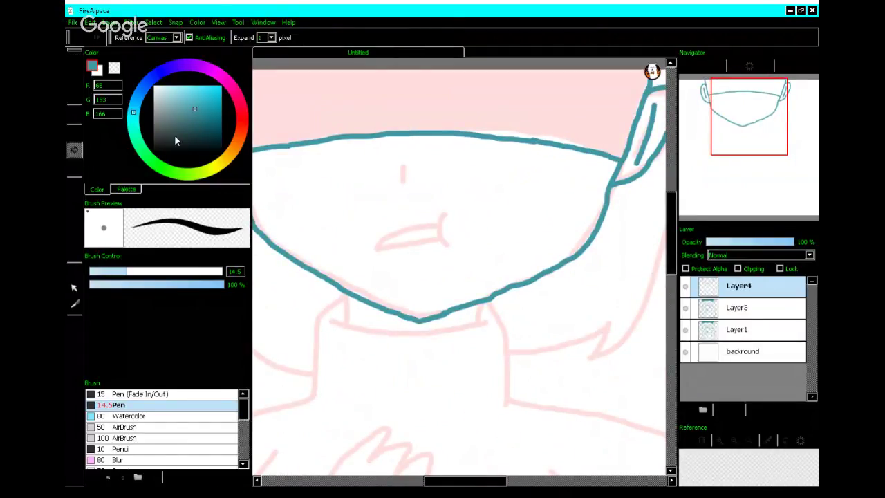
pyautogui.click(368, 110)
pyautogui.scroll(-1, 368, 111)
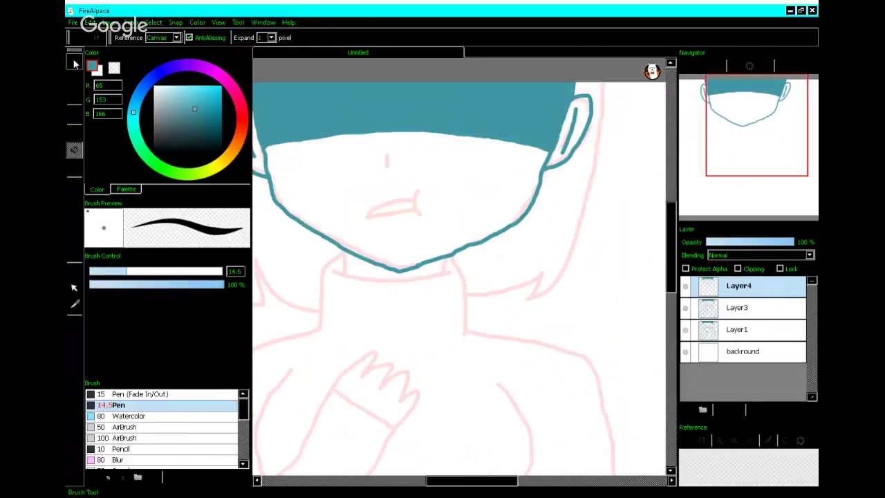
# - Trace the short vertical nose line and the open mouth with its corner strokes using the Pen brush
pyautogui.click(74, 62)
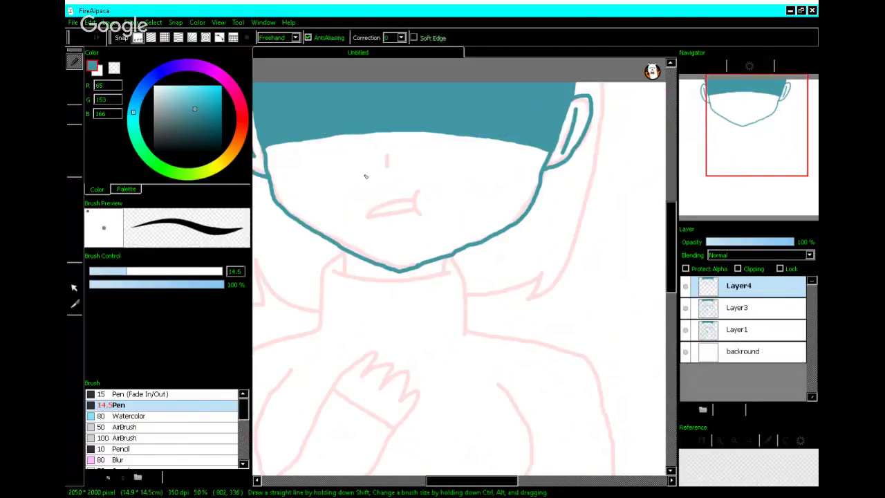
pyautogui.scroll(2, 365, 177)
pyautogui.moveTo(408, 135); pyautogui.dragTo(409, 164)
pyautogui.scroll(2, 440, 228)
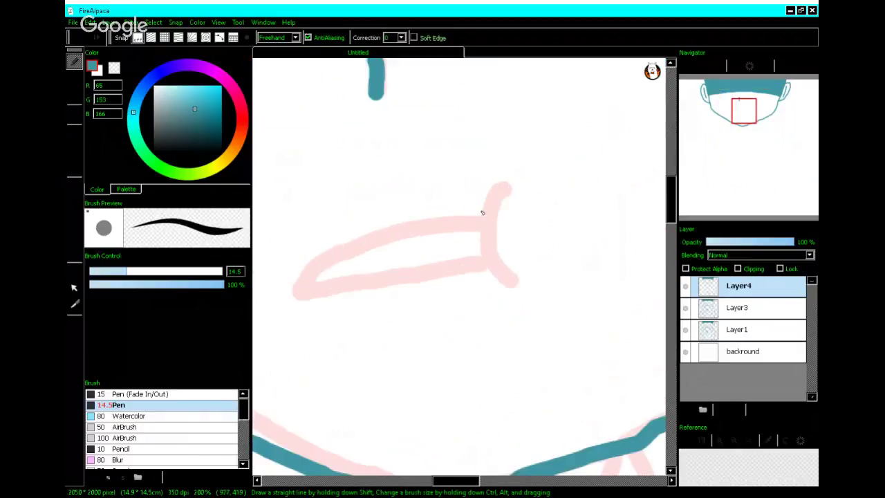
pyautogui.moveTo(490, 197)
pyautogui.mouseDown()
pyautogui.moveTo(400, 200)
pyautogui.moveTo(311, 256)
pyautogui.moveTo(293, 284)
pyautogui.moveTo(298, 297)
pyautogui.moveTo(349, 298)
pyautogui.moveTo(488, 271)
pyautogui.moveTo(488, 219)
pyautogui.moveTo(484, 266)
pyautogui.moveTo(515, 285)
pyautogui.mouseUp()
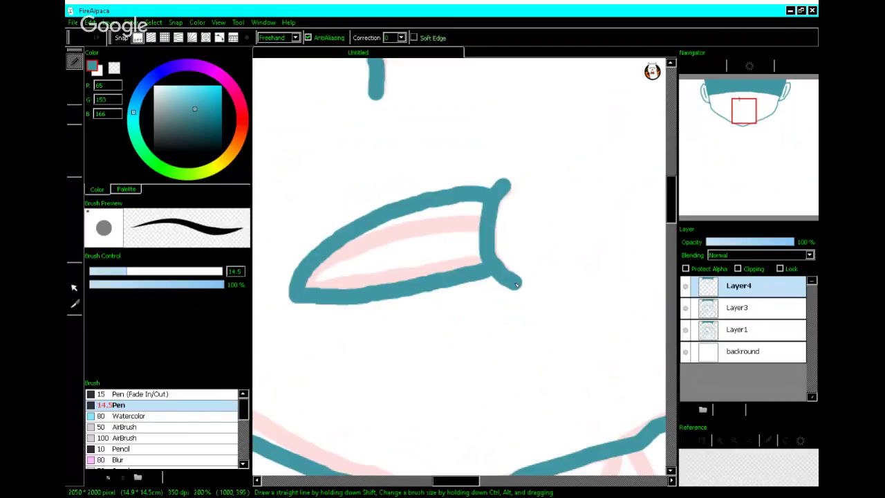
# - Trace the hair on the left side from the canvas's upper edge, around its pointed tips, to the neck
pyautogui.scroll(-4, 723, 130)
pyautogui.moveTo(724, 126); pyautogui.dragTo(708, 105)
pyautogui.scroll(2, 708, 105)
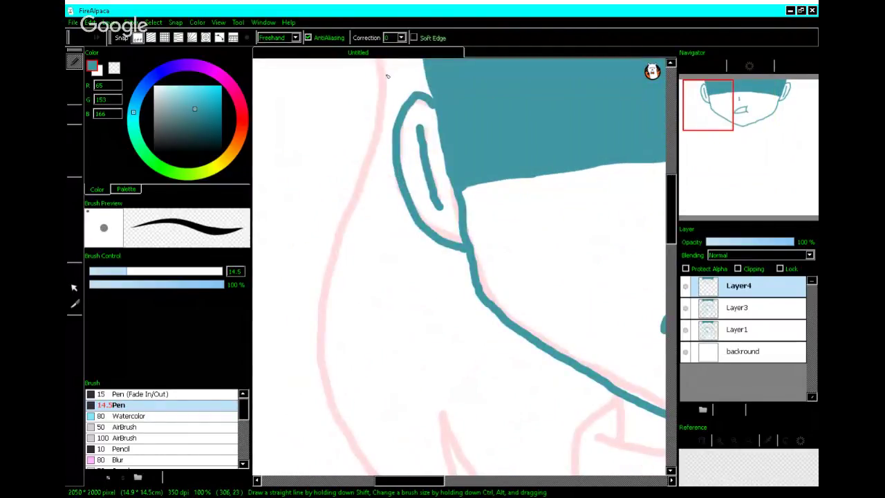
pyautogui.scroll(-1, 387, 76)
pyautogui.moveTo(381, 69)
pyautogui.mouseDown()
pyautogui.moveTo(373, 128)
pyautogui.moveTo(328, 227)
pyautogui.moveTo(327, 259)
pyautogui.moveTo(365, 331)
pyautogui.moveTo(418, 356)
pyautogui.moveTo(411, 302)
pyautogui.moveTo(477, 362)
pyautogui.moveTo(506, 367)
pyautogui.mouseUp()
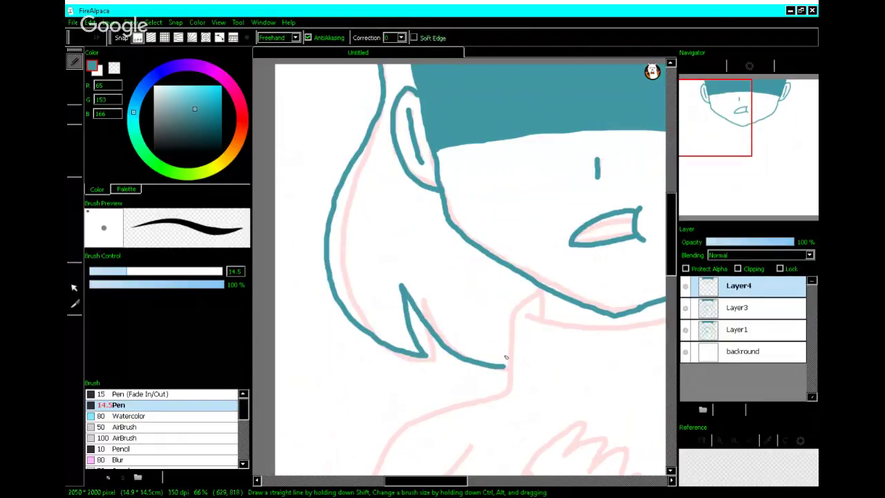
# - Trace the short line under the left jaw and the left side of the neck, extending the hair line to meet it
pyautogui.moveTo(702, 119)
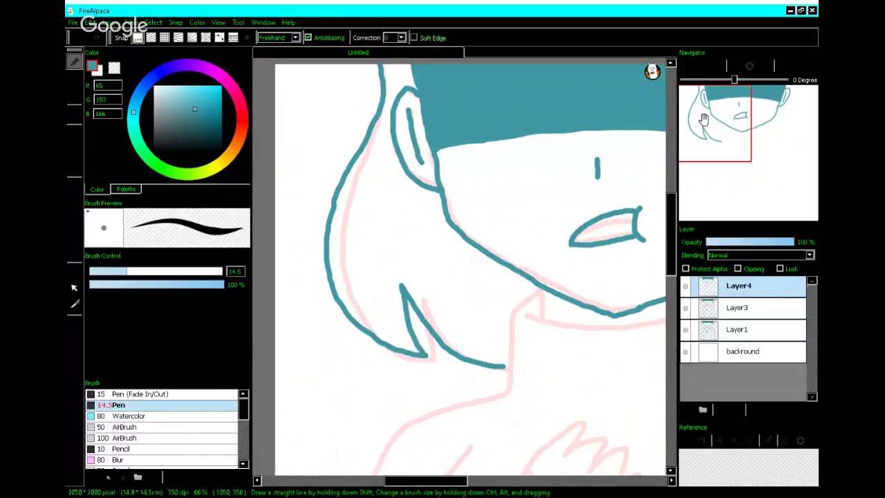
pyautogui.scroll(3, 625, 383)
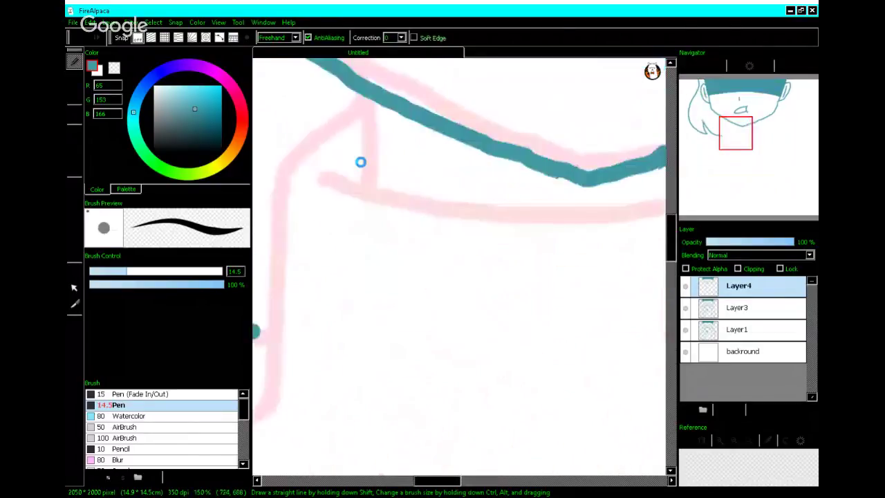
pyautogui.moveTo(356, 94)
pyautogui.mouseDown()
pyautogui.moveTo(370, 141)
pyautogui.moveTo(367, 192)
pyautogui.mouseUp()
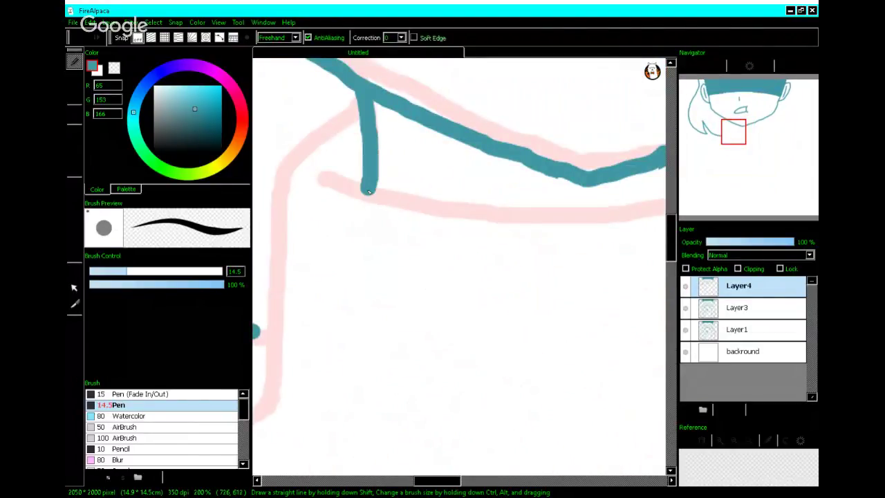
pyautogui.scroll(-2, 368, 192)
pyautogui.moveTo(351, 120)
pyautogui.mouseDown()
pyautogui.moveTo(311, 175)
pyautogui.moveTo(306, 279)
pyautogui.mouseUp()
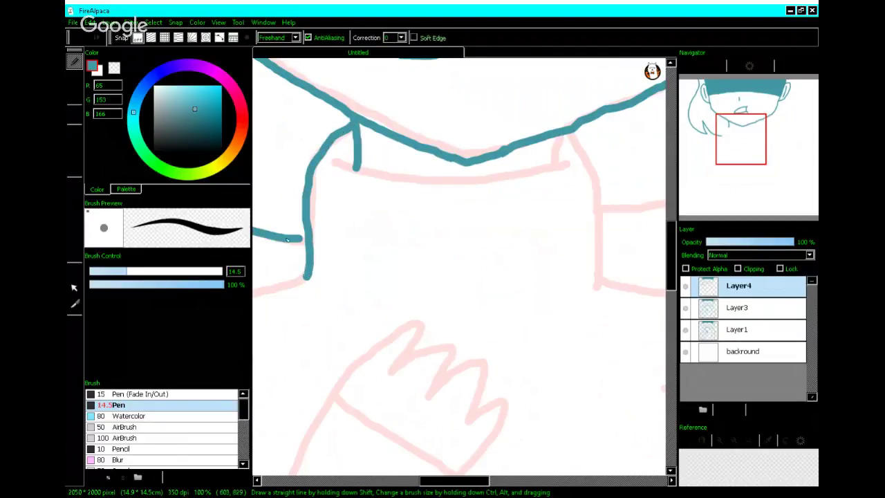
pyautogui.moveTo(295, 238); pyautogui.dragTo(309, 237)
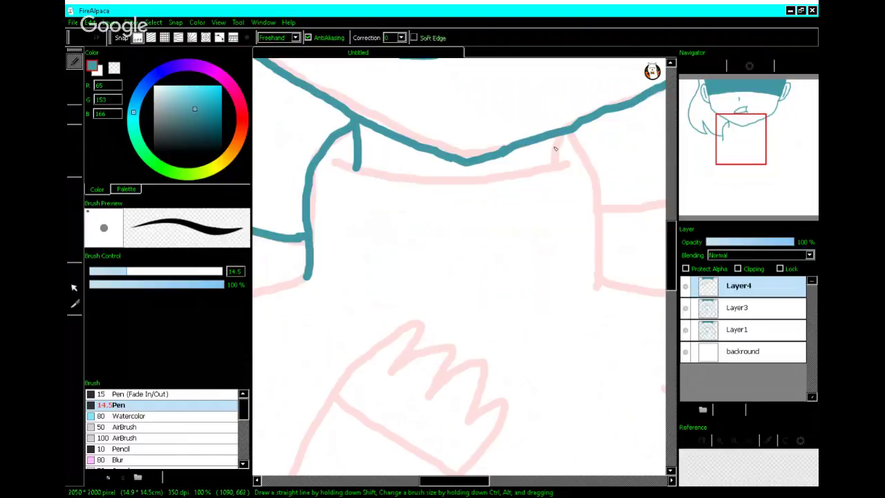
# - Trace the short line under the right jaw, the curved collar line beneath the chin, and the right side of the neck
pyautogui.scroll(2, 555, 148)
pyautogui.moveTo(571, 121); pyautogui.dragTo(556, 189)
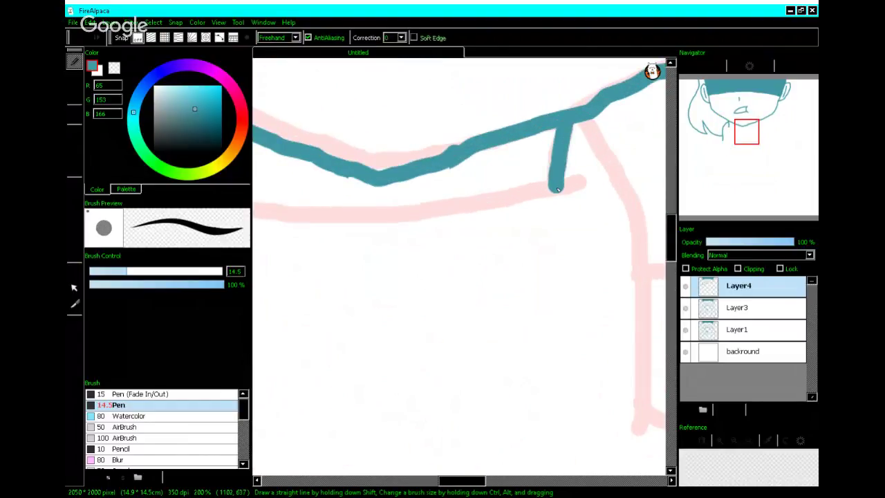
pyautogui.scroll(-3, 396, 190)
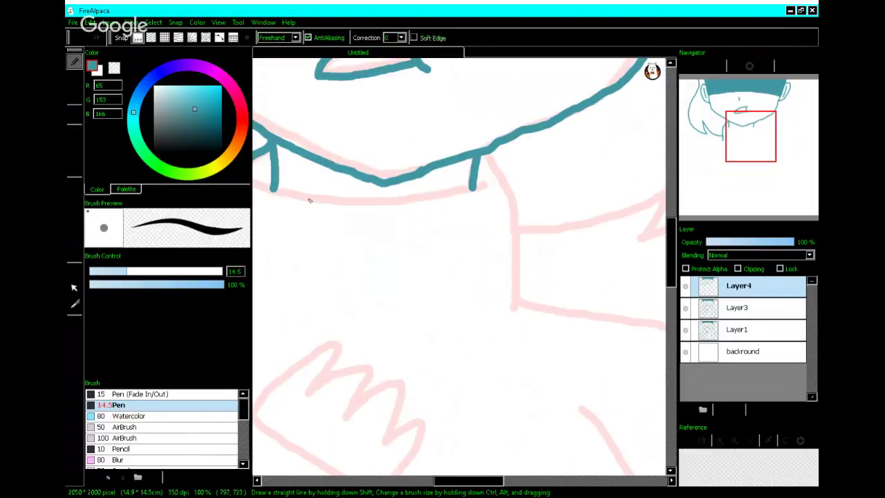
pyautogui.scroll(1, 279, 192)
pyautogui.click(266, 183)
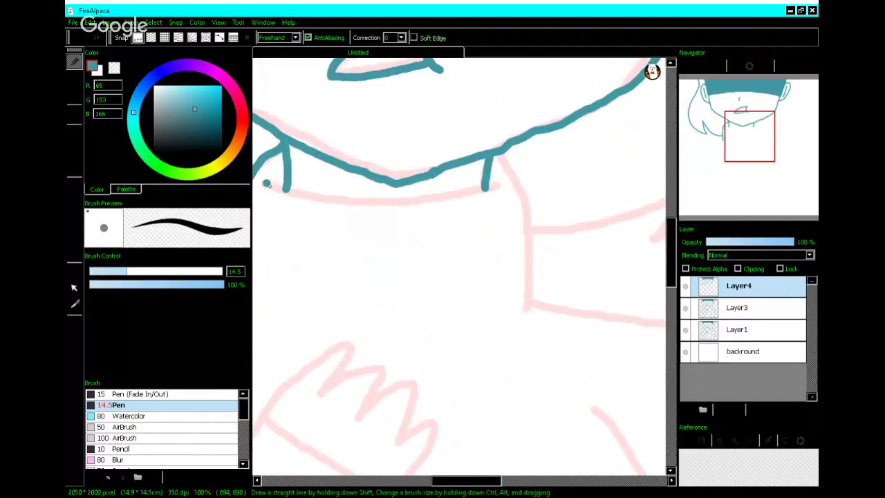
pyautogui.moveTo(267, 183)
pyautogui.mouseDown()
pyautogui.moveTo(304, 197)
pyautogui.moveTo(406, 204)
pyautogui.moveTo(499, 188)
pyautogui.mouseUp()
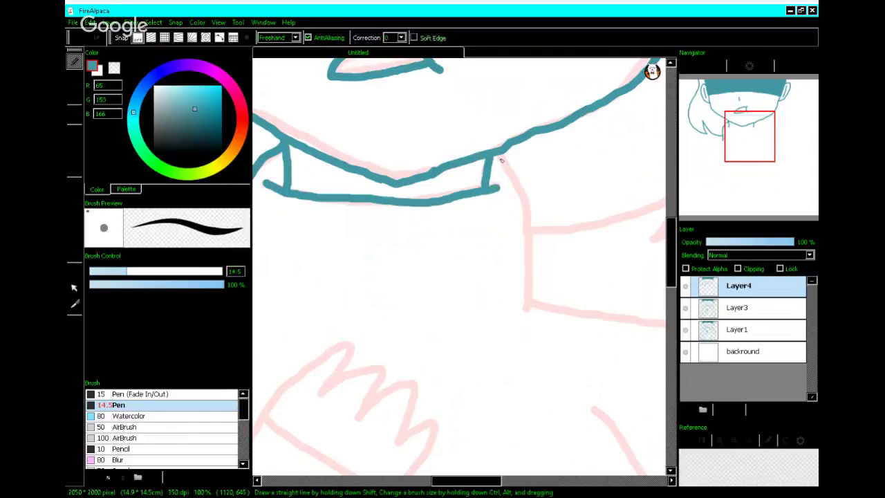
pyautogui.moveTo(505, 153)
pyautogui.mouseDown()
pyautogui.moveTo(525, 188)
pyautogui.moveTo(534, 235)
pyautogui.moveTo(530, 298)
pyautogui.mouseUp()
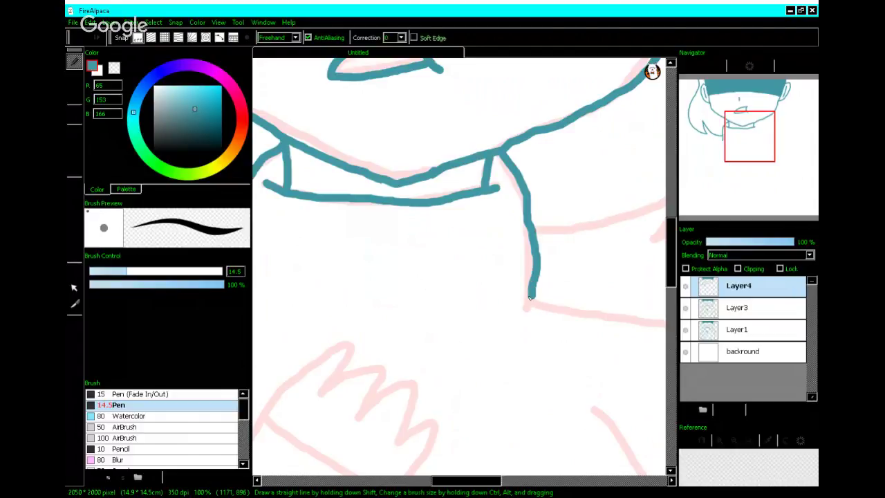
# - Trace the hair on the right side from the canvas's upper edge, around its pointed tip, to the neck
pyautogui.scroll(-4, 529, 283)
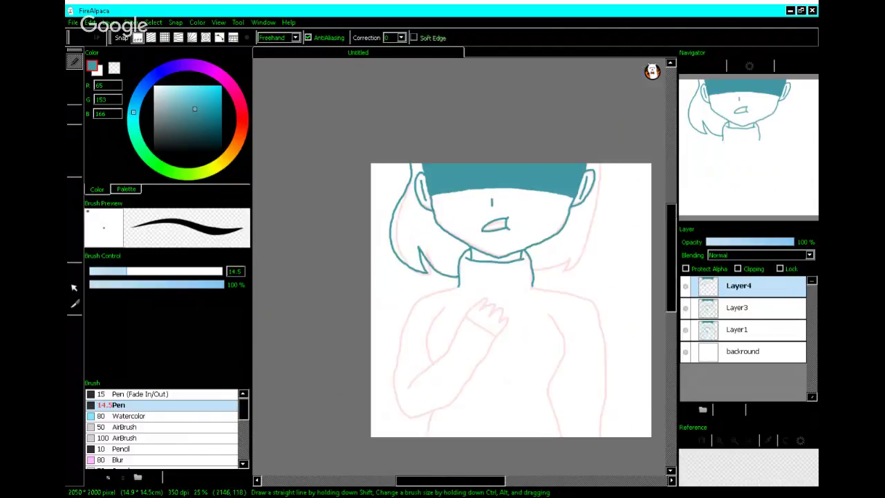
pyautogui.moveTo(795, 123); pyautogui.dragTo(769, 124)
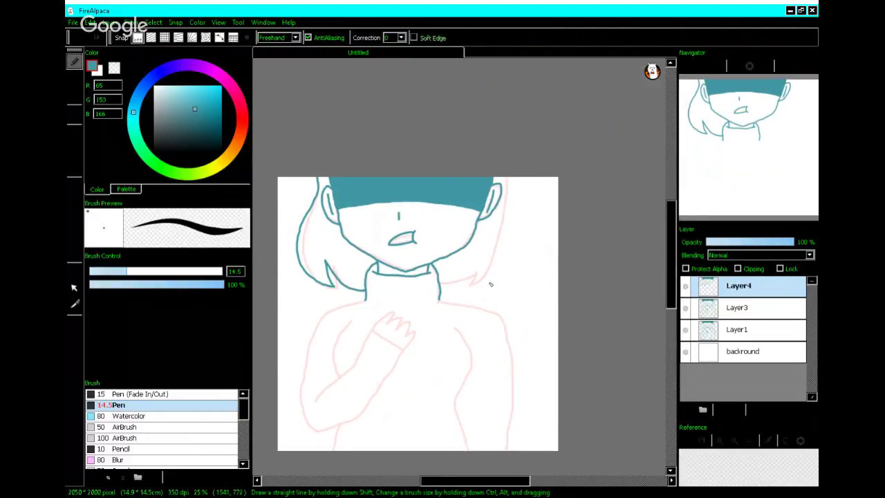
pyautogui.scroll(2, 490, 286)
pyautogui.moveTo(522, 99)
pyautogui.mouseDown()
pyautogui.moveTo(513, 162)
pyautogui.moveTo(438, 303)
pyautogui.moveTo(439, 278)
pyautogui.moveTo(385, 305)
pyautogui.mouseUp()
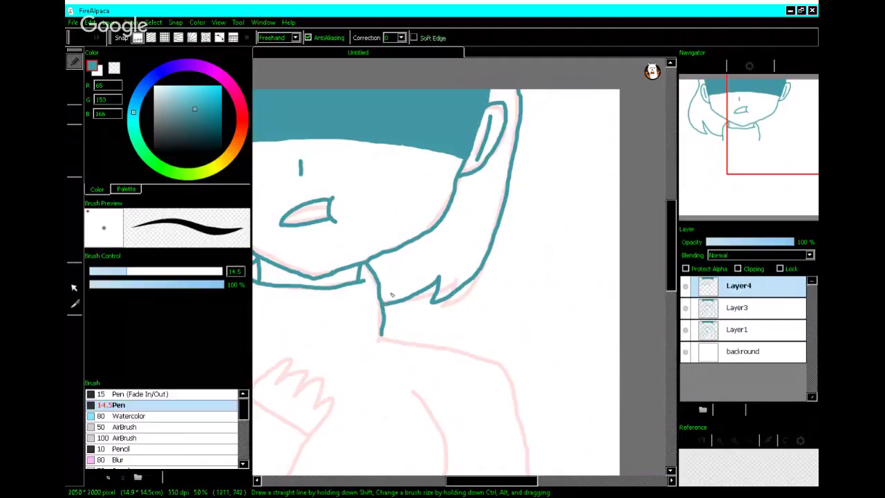
# - Trace the left shoulder and outer arm from the neck down to near the elbow, and close an extra browser window
pyautogui.scroll(-4, 548, 264)
pyautogui.click(740, 150)
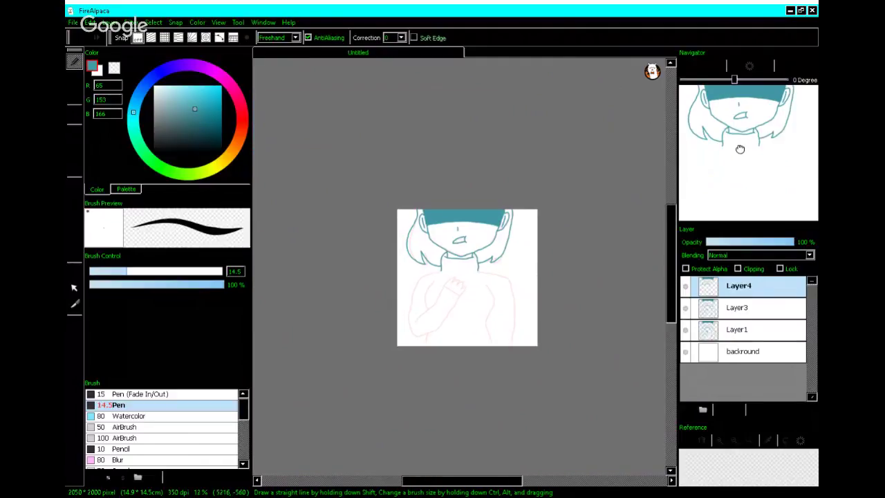
pyautogui.moveTo(740, 149); pyautogui.dragTo(740, 200)
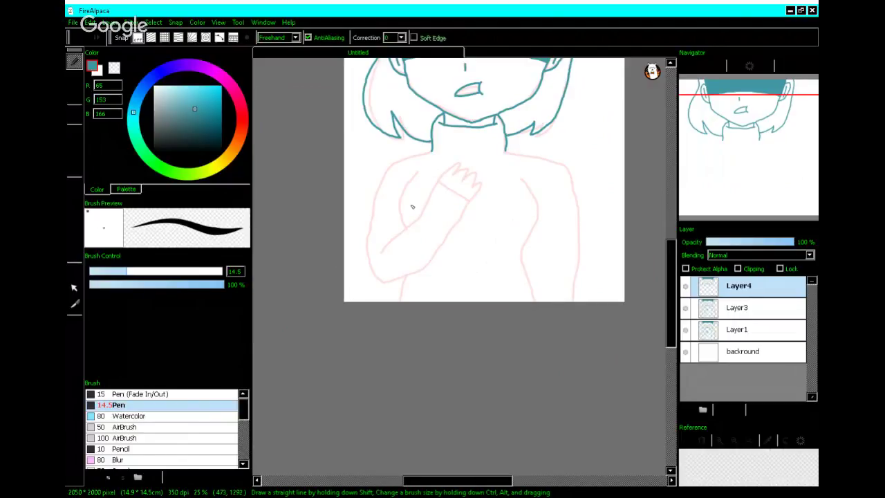
pyautogui.scroll(3, 478, 127)
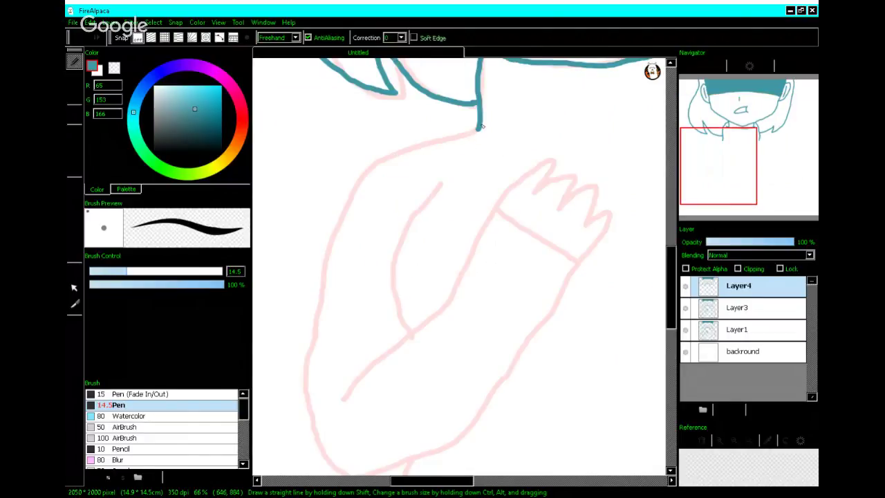
pyautogui.moveTo(478, 127)
pyautogui.mouseDown()
pyautogui.moveTo(374, 163)
pyautogui.moveTo(330, 243)
pyautogui.moveTo(315, 284)
pyautogui.moveTo(315, 385)
pyautogui.moveTo(348, 462)
pyautogui.mouseUp()
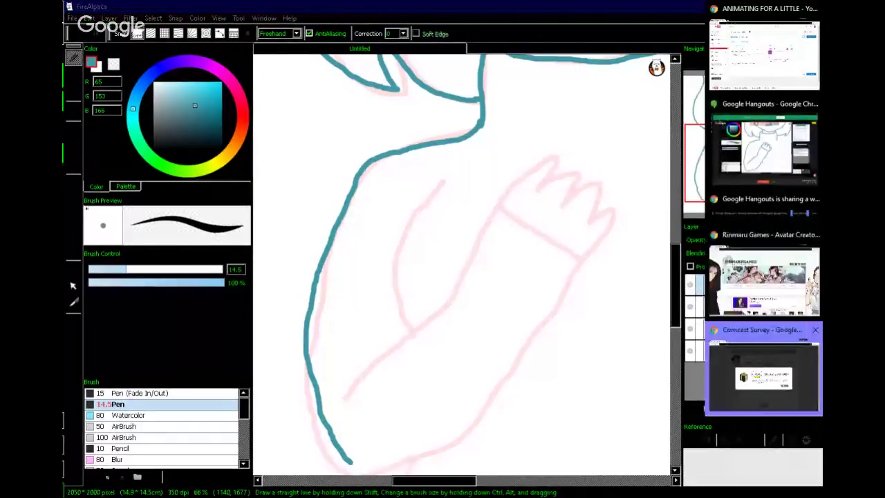
pyautogui.click(814, 234)
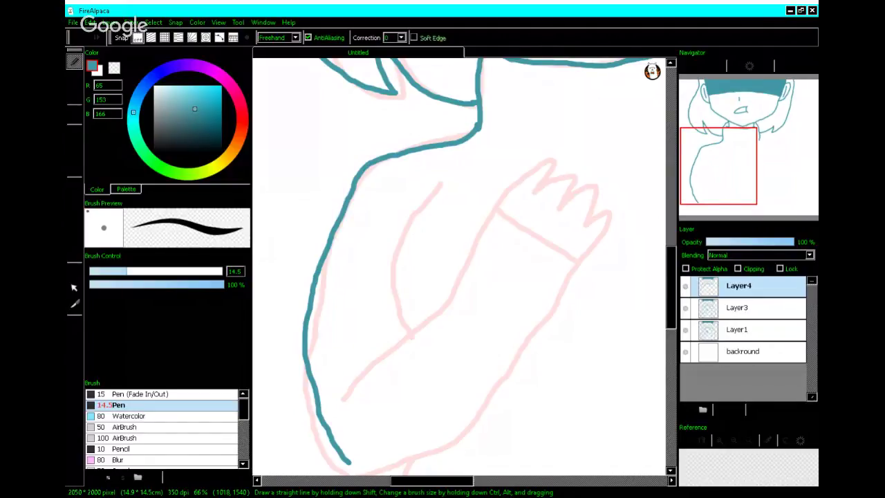
# - Trace the raised forearm's inner line and the fingers, erasing the misdrawn last finger and outer wrist line with the Eraser
pyautogui.moveTo(789, 134)
pyautogui.scroll(1, 355, 396)
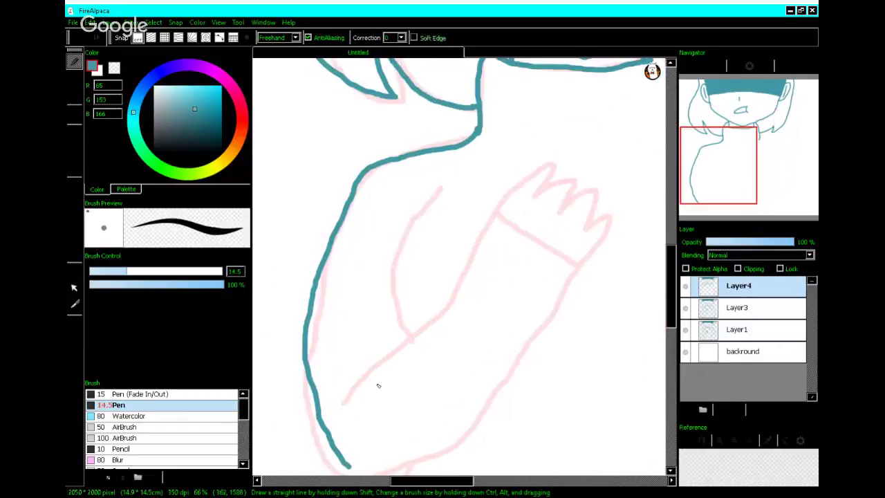
pyautogui.moveTo(346, 399)
pyautogui.mouseDown()
pyautogui.moveTo(423, 348)
pyautogui.moveTo(474, 281)
pyautogui.moveTo(530, 177)
pyautogui.moveTo(555, 170)
pyautogui.moveTo(531, 194)
pyautogui.moveTo(578, 181)
pyautogui.moveTo(564, 209)
pyautogui.moveTo(582, 191)
pyautogui.moveTo(597, 205)
pyautogui.moveTo(592, 226)
pyautogui.moveTo(611, 221)
pyautogui.moveTo(543, 324)
pyautogui.mouseUp()
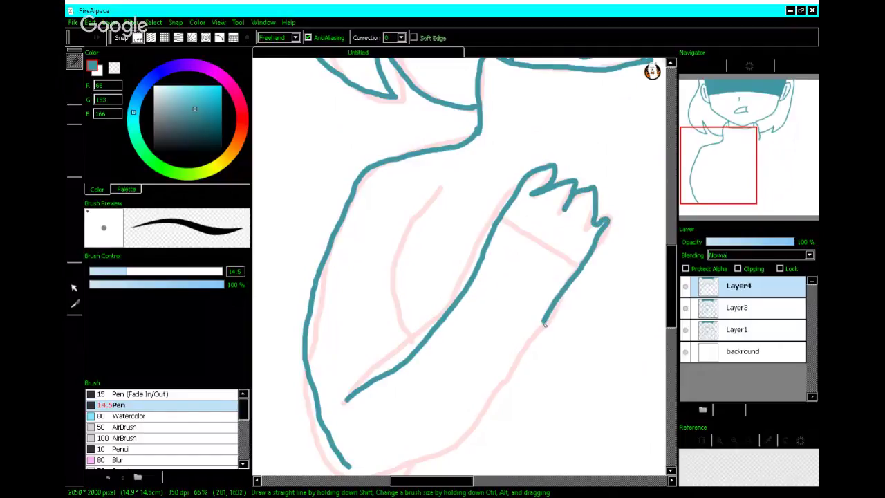
pyautogui.click(77, 78)
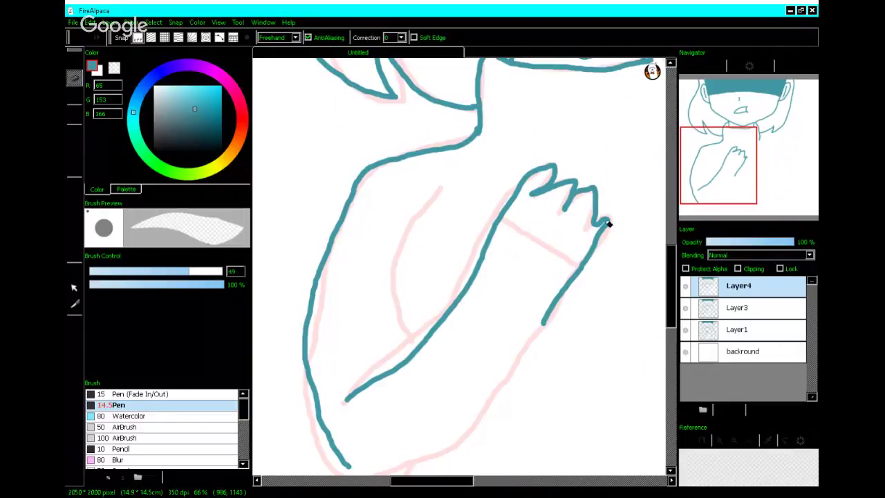
pyautogui.moveTo(607, 221)
pyautogui.mouseDown()
pyautogui.moveTo(557, 286)
pyautogui.moveTo(531, 343)
pyautogui.mouseUp()
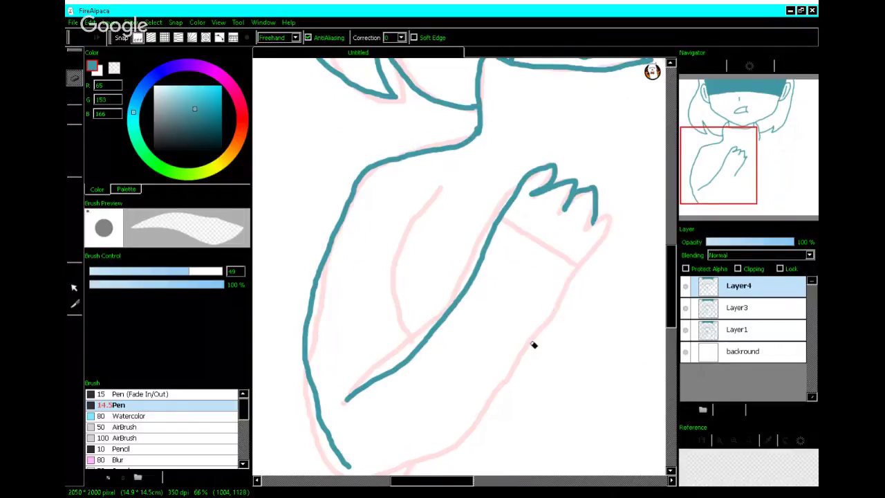
# - Redraw the last finger with the Pen brush and trace the forearm's outer line down to the elbow, joining the arm outline
pyautogui.click(78, 65)
pyautogui.scroll(2, 620, 215)
pyautogui.moveTo(564, 236)
pyautogui.mouseDown()
pyautogui.moveTo(598, 219)
pyautogui.moveTo(556, 311)
pyautogui.mouseUp()
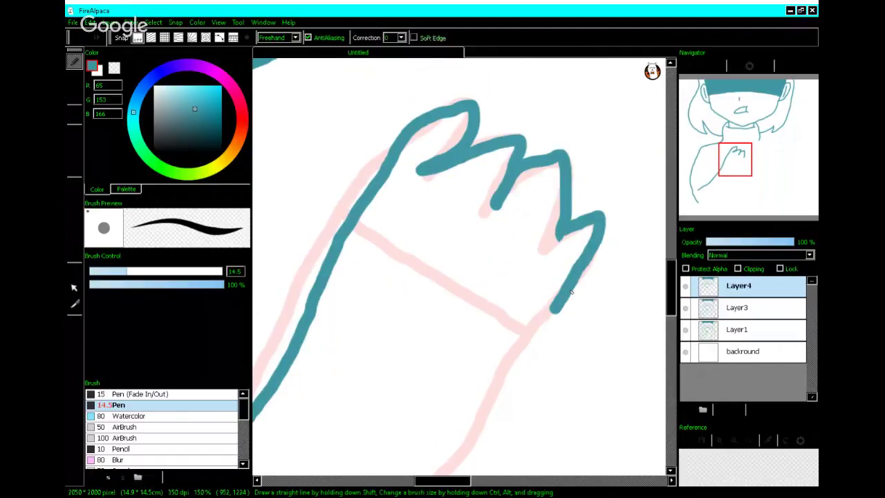
pyautogui.scroll(-2, 571, 292)
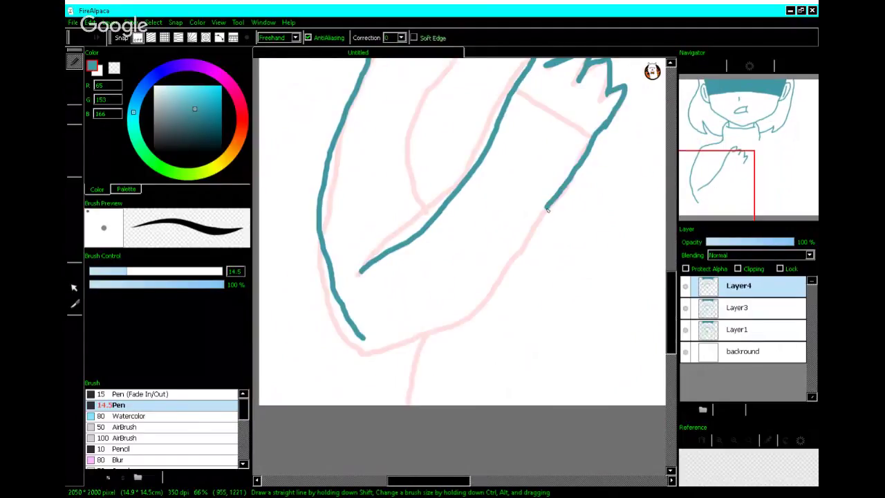
pyautogui.moveTo(547, 209)
pyautogui.mouseDown()
pyautogui.moveTo(413, 340)
pyautogui.moveTo(366, 339)
pyautogui.mouseUp()
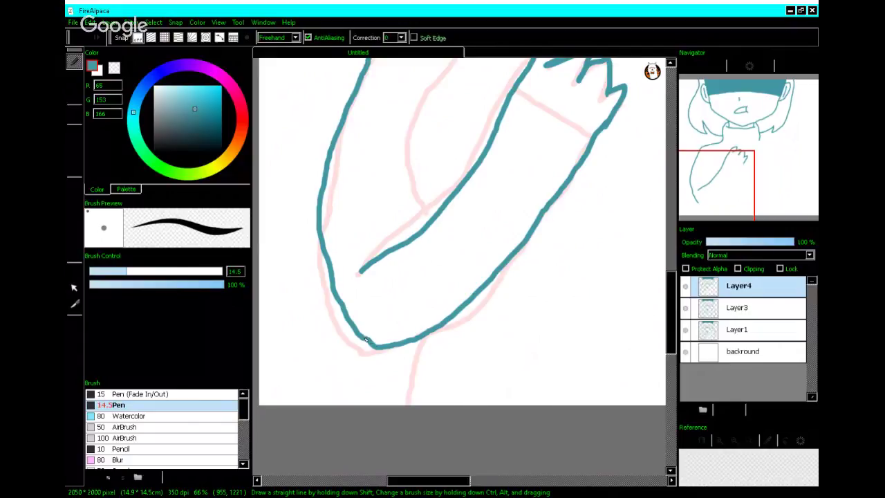
# - Check the drawings on Layer1 and Layer3, and trace the torso's side line on Layer4 from the raised forearm to the canvas's lower edge
pyautogui.scroll(-5, 366, 340)
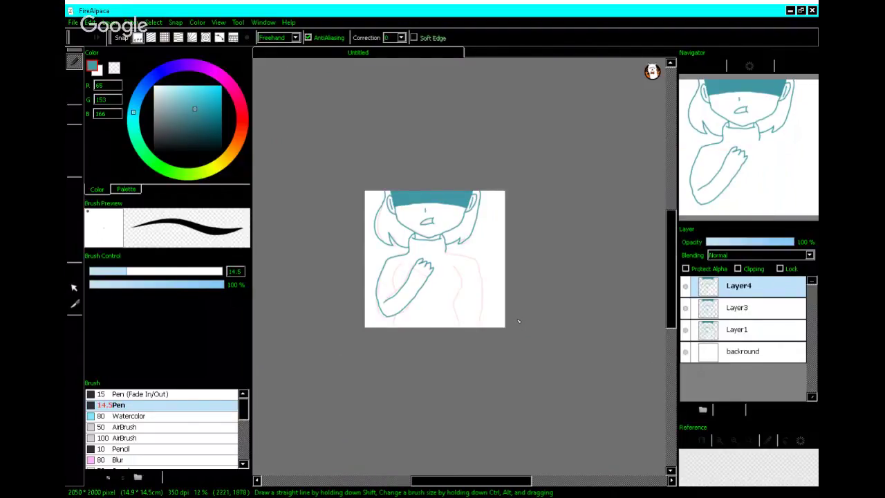
pyautogui.click(766, 322)
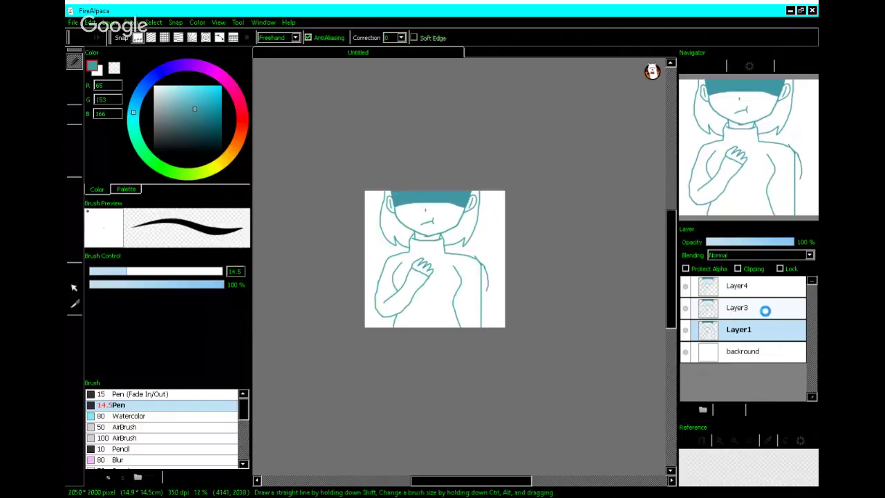
pyautogui.click(766, 311)
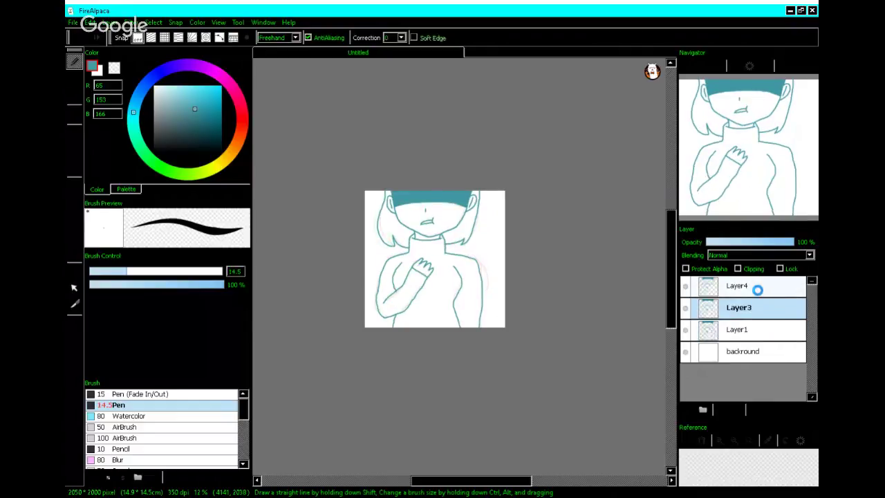
pyautogui.click(758, 286)
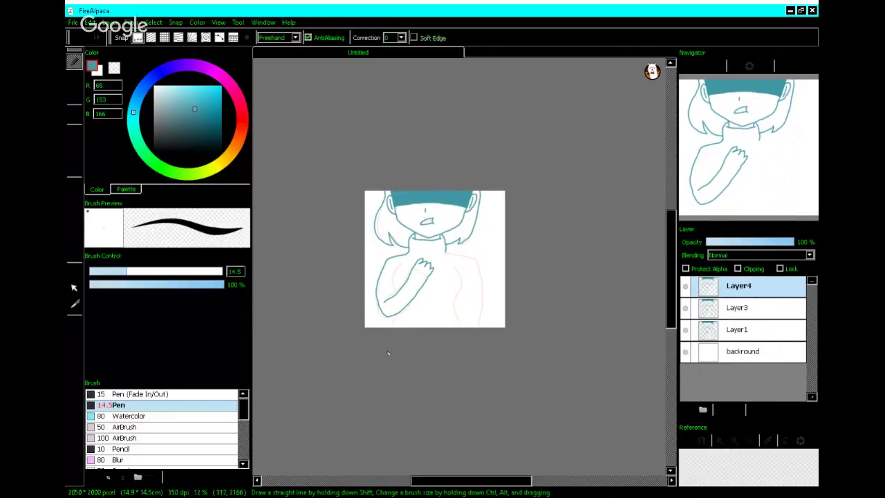
pyautogui.scroll(4, 387, 353)
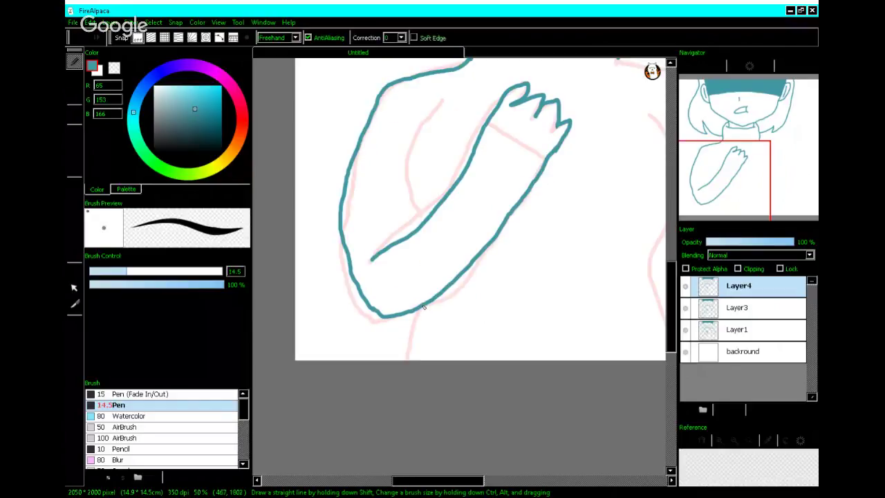
pyautogui.moveTo(424, 306); pyautogui.dragTo(412, 360)
pyautogui.moveTo(714, 183)
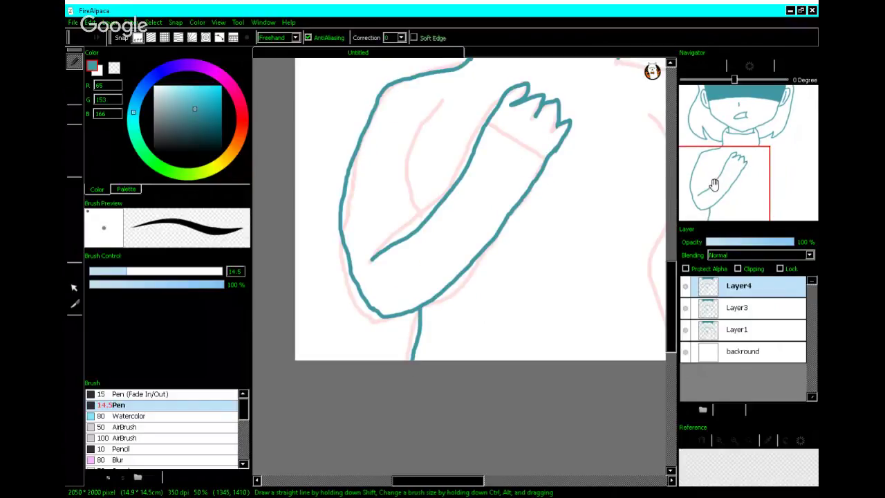
# - Erase the raised forearm's whole inner line up to the first finger with the Eraser, enlarging it to 117
pyautogui.moveTo(741, 171)
pyautogui.mouseDown()
pyautogui.moveTo(772, 124)
pyautogui.moveTo(758, 159)
pyautogui.mouseUp()
pyautogui.click(189, 271)
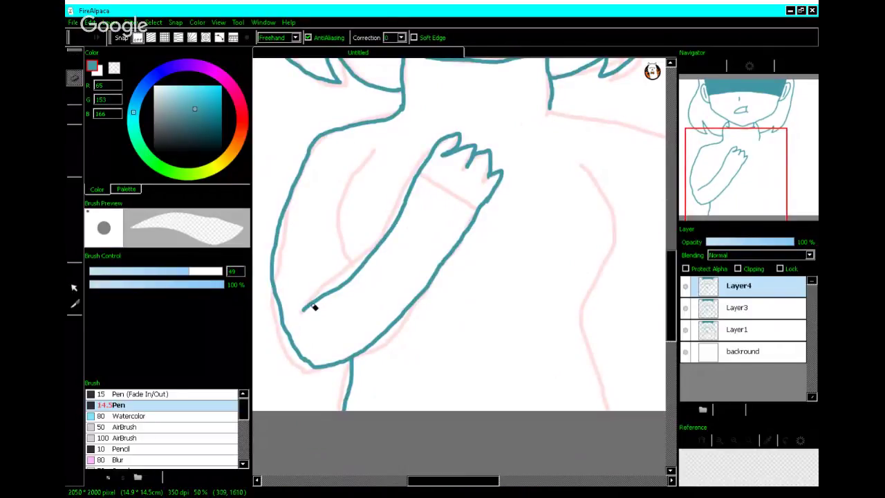
pyautogui.hotkey('ctrl', 'z')
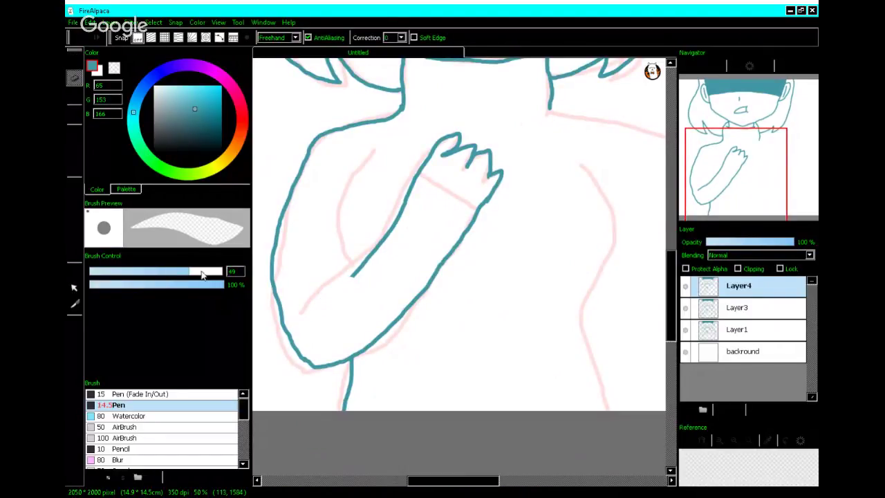
pyautogui.click(217, 270)
pyautogui.click(424, 166)
pyautogui.moveTo(427, 168)
pyautogui.mouseDown()
pyautogui.moveTo(349, 258)
pyautogui.moveTo(370, 249)
pyautogui.moveTo(392, 205)
pyautogui.mouseUp()
pyautogui.moveTo(433, 135); pyautogui.dragTo(419, 152)
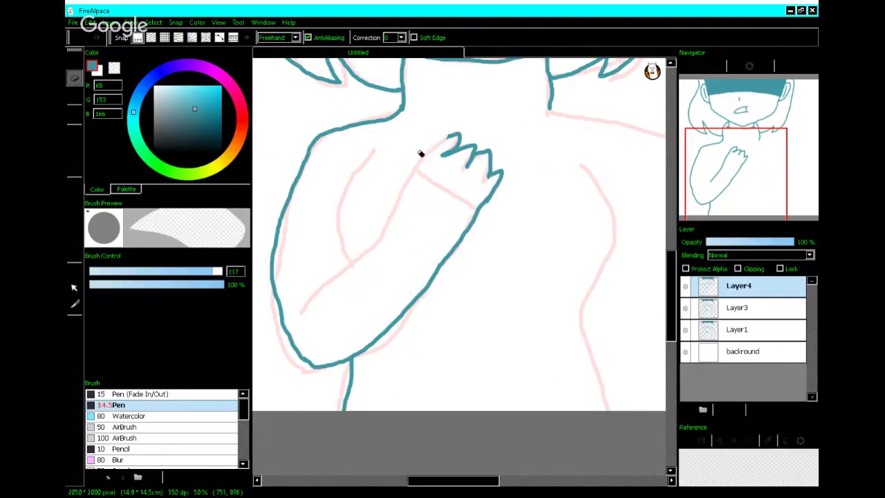
# - Retrace the forearm's inner line from the first finger down toward the elbow with the Pen brush
pyautogui.click(76, 64)
pyautogui.scroll(2, 394, 172)
pyautogui.moveTo(494, 107)
pyautogui.mouseDown()
pyautogui.moveTo(405, 210)
pyautogui.moveTo(322, 332)
pyautogui.moveTo(269, 384)
pyautogui.mouseUp()
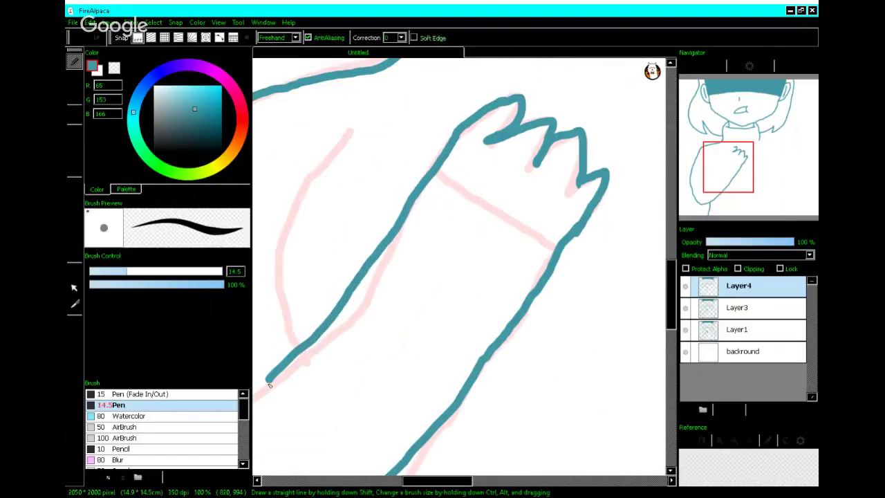
# - Extend the raised forearm's inner line down toward the elbow with the Pen brush
pyautogui.scroll(-2, 270, 384)
pyautogui.click(713, 179)
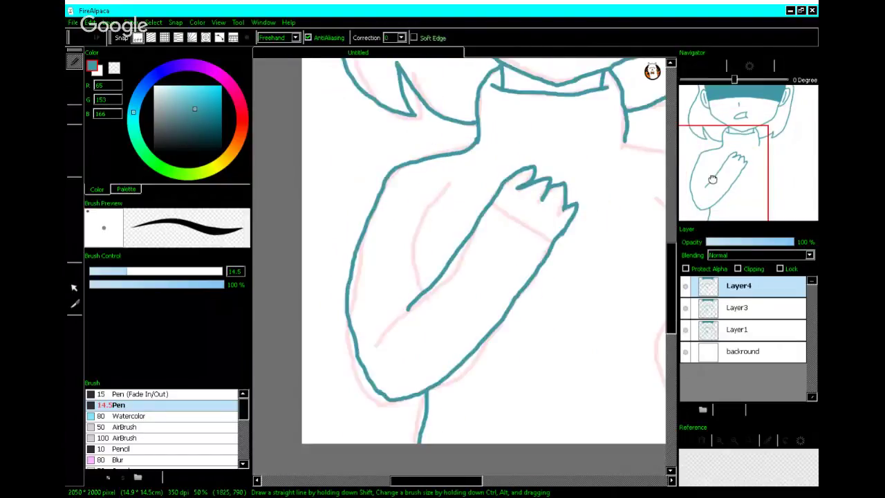
pyautogui.scroll(3, 394, 316)
pyautogui.moveTo(486, 271); pyautogui.dragTo(394, 373)
pyautogui.scroll(-3, 394, 373)
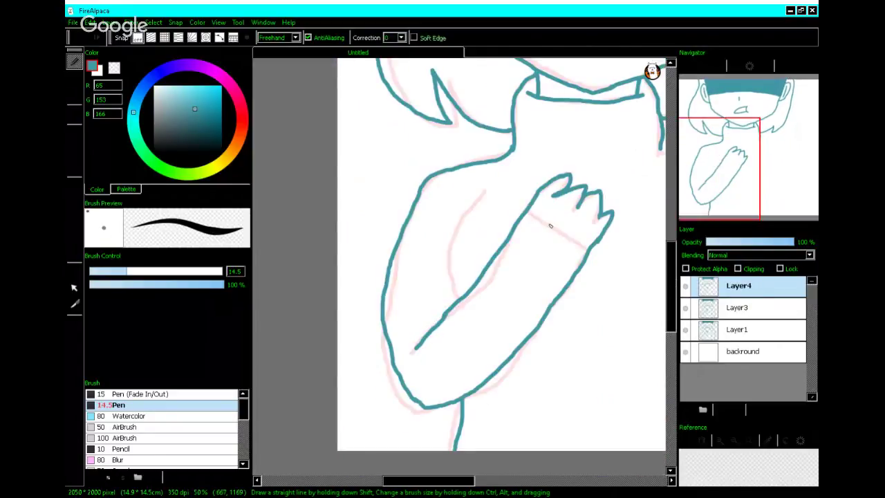
# - Trace the cuff line across the raised wrist and the upper arm's inner line from near the shoulder down to the forearm
pyautogui.scroll(2, 550, 226)
pyautogui.moveTo(495, 199); pyautogui.dragTo(613, 284)
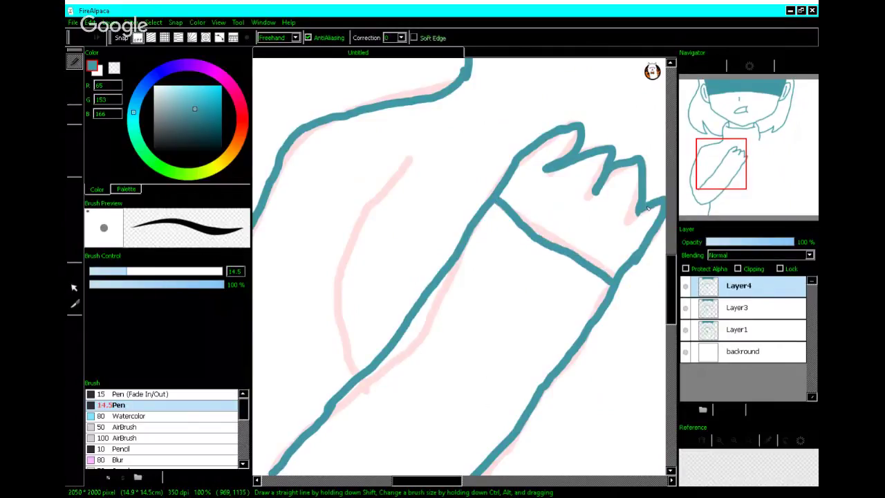
pyautogui.scroll(-3, 430, 148)
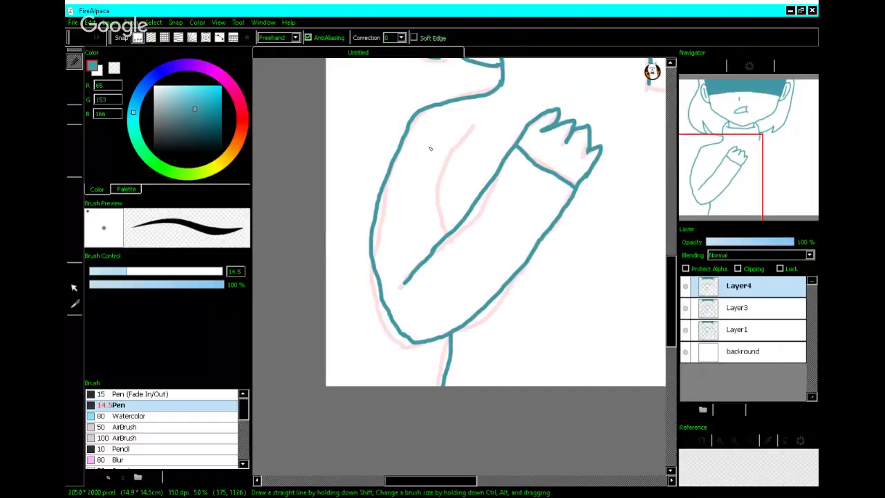
pyautogui.scroll(1, 430, 148)
pyautogui.moveTo(474, 119)
pyautogui.mouseDown()
pyautogui.moveTo(429, 186)
pyautogui.moveTo(439, 267)
pyautogui.mouseUp()
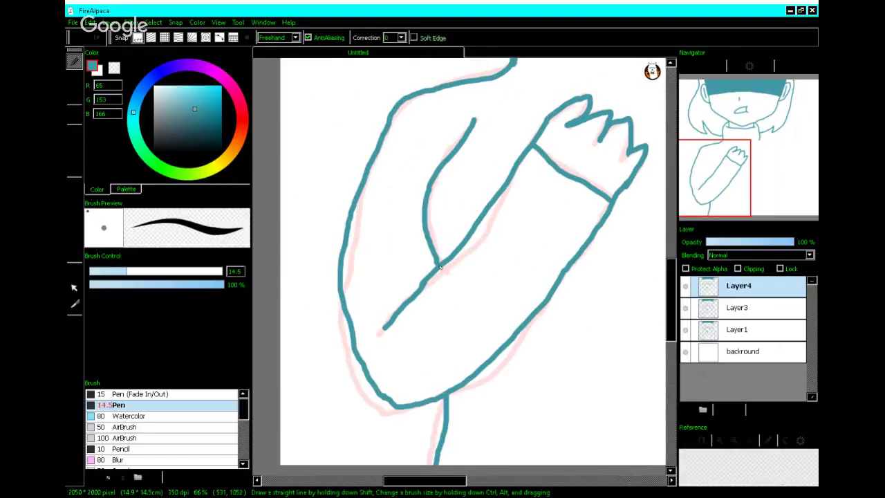
pyautogui.scroll(-1, 439, 267)
# - Trace the other shoulder from the neck base and continue the lowered arm's outer line down to the canvas's lower edge
pyautogui.scroll(1, 428, 182)
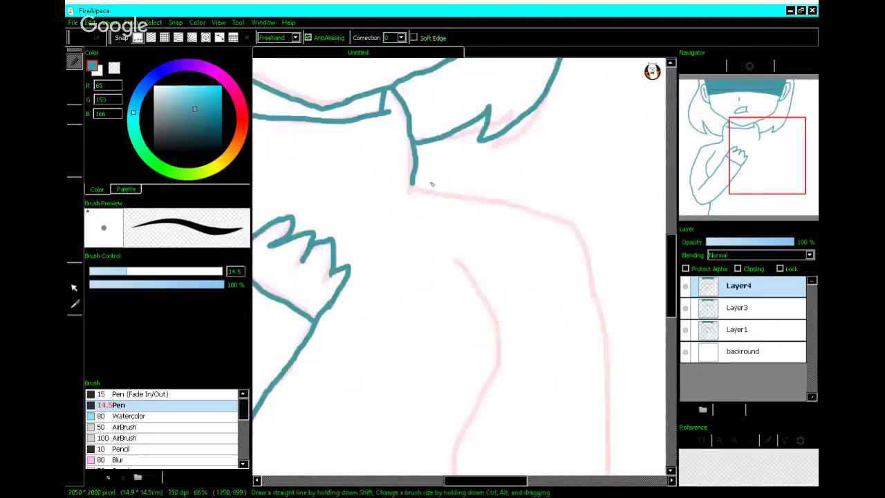
pyautogui.moveTo(411, 185)
pyautogui.mouseDown()
pyautogui.moveTo(548, 220)
pyautogui.moveTo(580, 250)
pyautogui.moveTo(595, 323)
pyautogui.mouseUp()
pyautogui.moveTo(774, 180); pyautogui.dragTo(775, 190)
pyautogui.moveTo(556, 136); pyautogui.dragTo(573, 398)
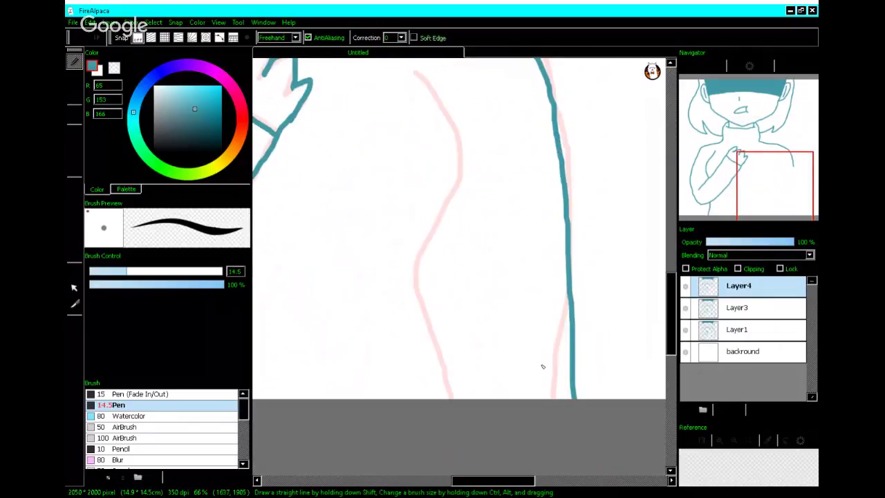
# - Trace the curved line between the torso and the lowered arm, from the armpit down to the canvas's lower edge
pyautogui.scroll(-3, 513, 291)
pyautogui.scroll(2, 474, 228)
pyautogui.moveTo(478, 181)
pyautogui.mouseDown()
pyautogui.moveTo(507, 233)
pyautogui.moveTo(484, 350)
pyautogui.moveTo(520, 447)
pyautogui.mouseUp()
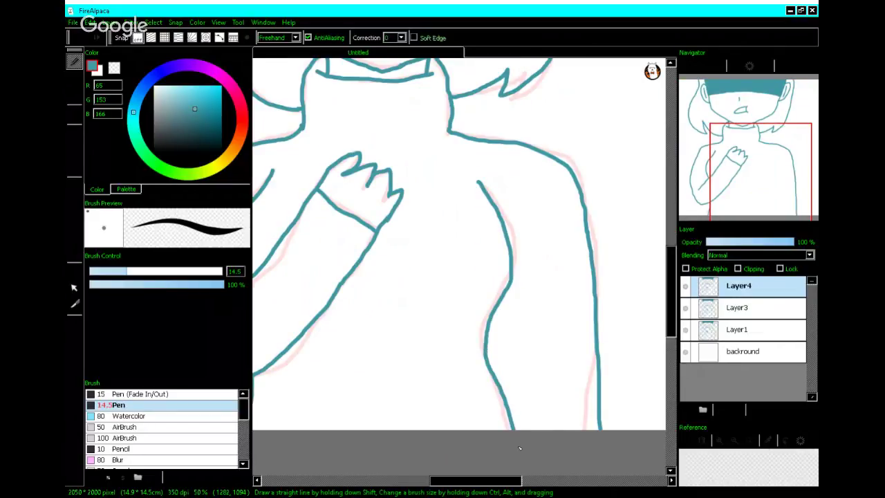
pyautogui.scroll(-2, 520, 447)
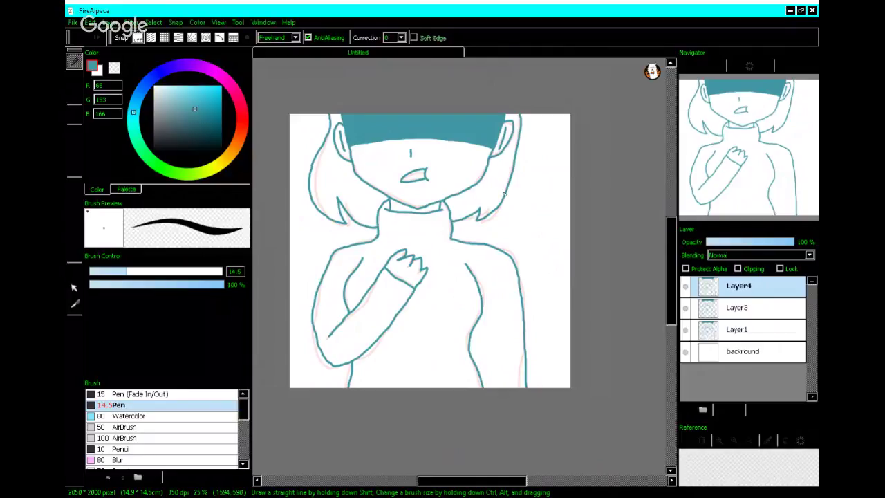
# - Compare the finished drawings on Layer1, Layer3 and Layer4 with the whole canvas in view
pyautogui.scroll(-2, 476, 177)
pyautogui.scroll(-1, 476, 178)
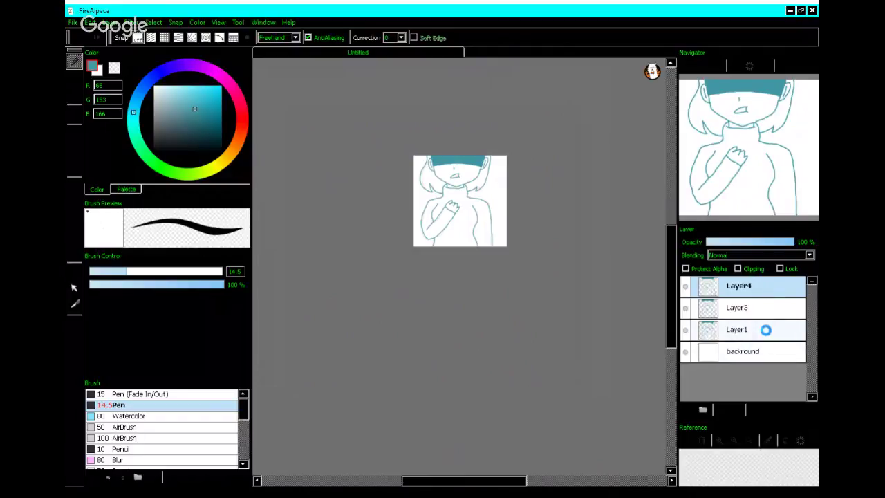
pyautogui.click(765, 330)
pyautogui.click(763, 307)
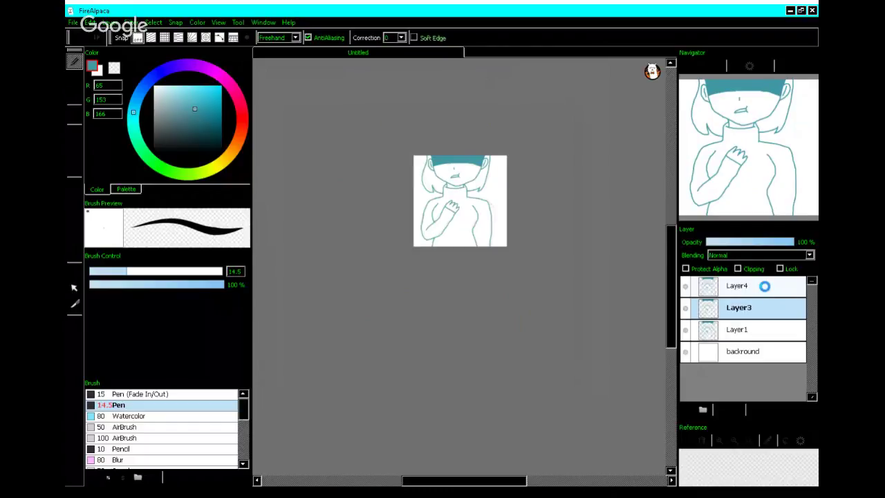
pyautogui.click(764, 286)
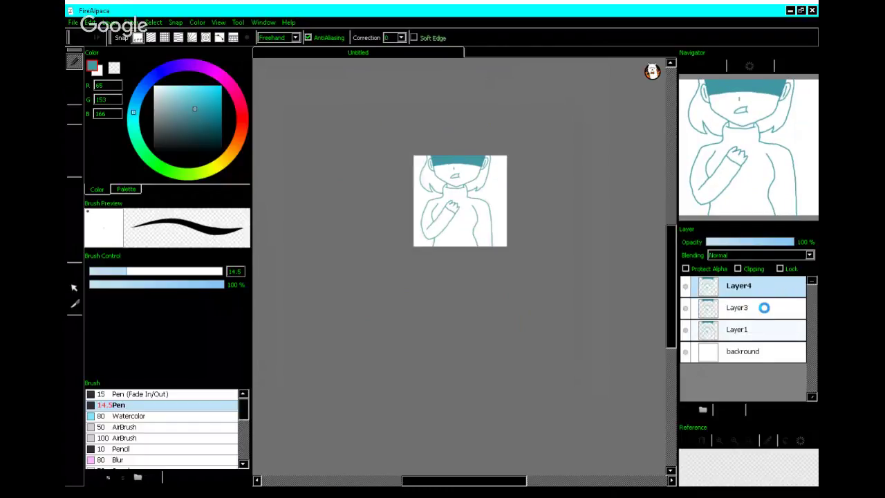
pyautogui.click(764, 330)
pyautogui.click(763, 307)
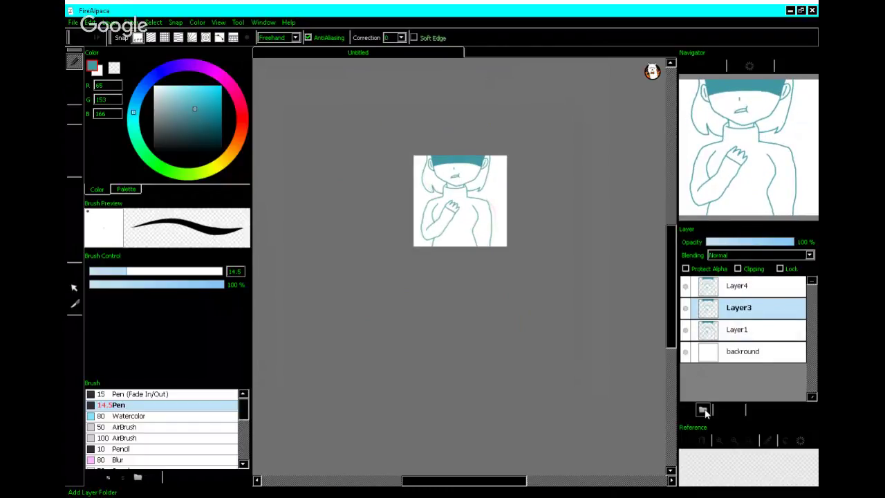
# - Create a layer folder at the top of the layer stack and move Layer1, Layer3 and Layer4 into it
pyautogui.click(746, 285)
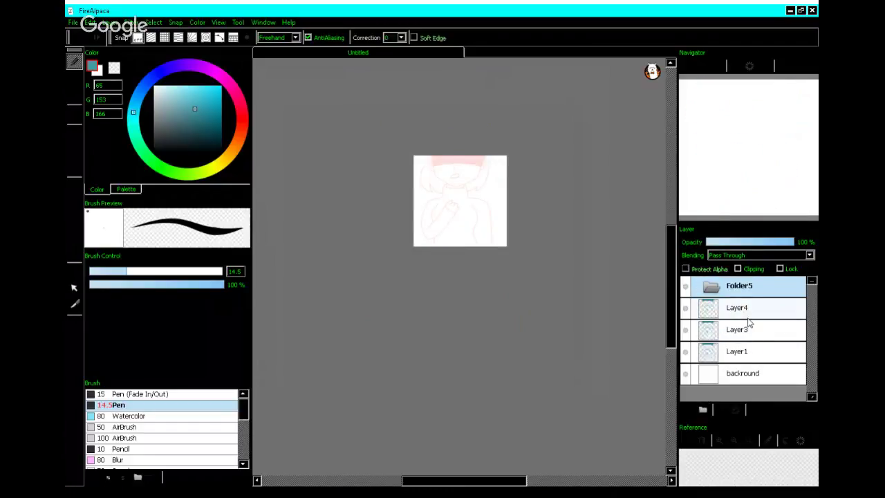
pyautogui.moveTo(748, 350); pyautogui.dragTo(755, 313)
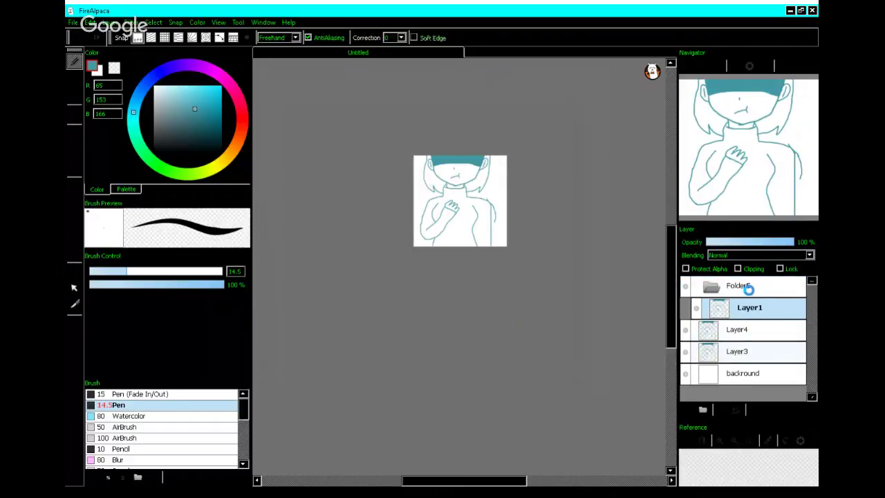
pyautogui.click(764, 349)
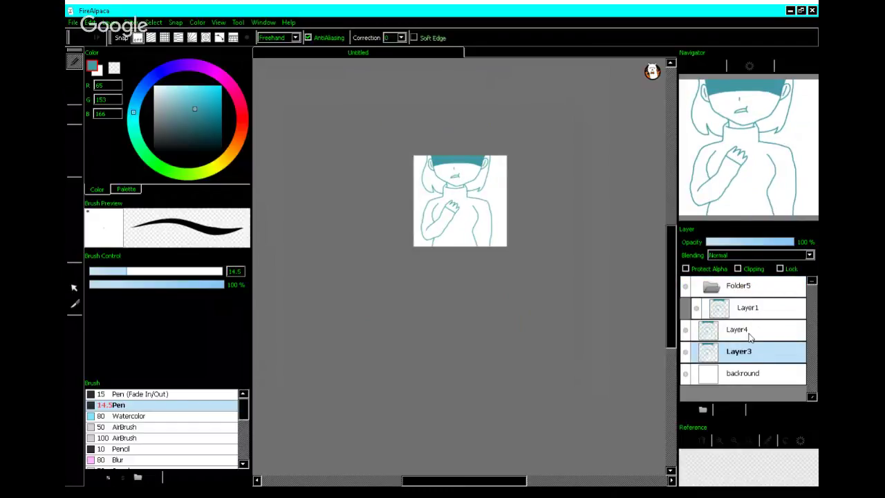
pyautogui.moveTo(752, 353); pyautogui.dragTo(742, 290)
pyautogui.moveTo(721, 332); pyautogui.dragTo(756, 309)
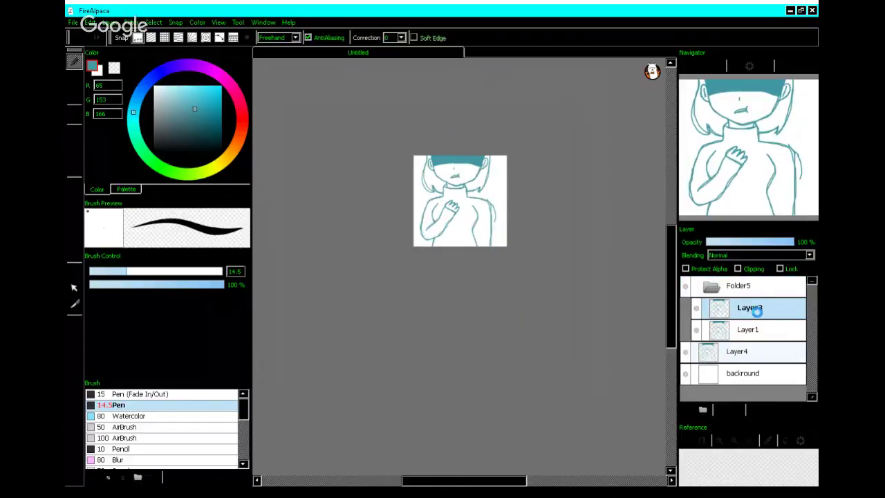
pyautogui.moveTo(755, 351)
pyautogui.mouseDown()
pyautogui.moveTo(757, 282)
pyautogui.moveTo(768, 342)
pyautogui.mouseUp()
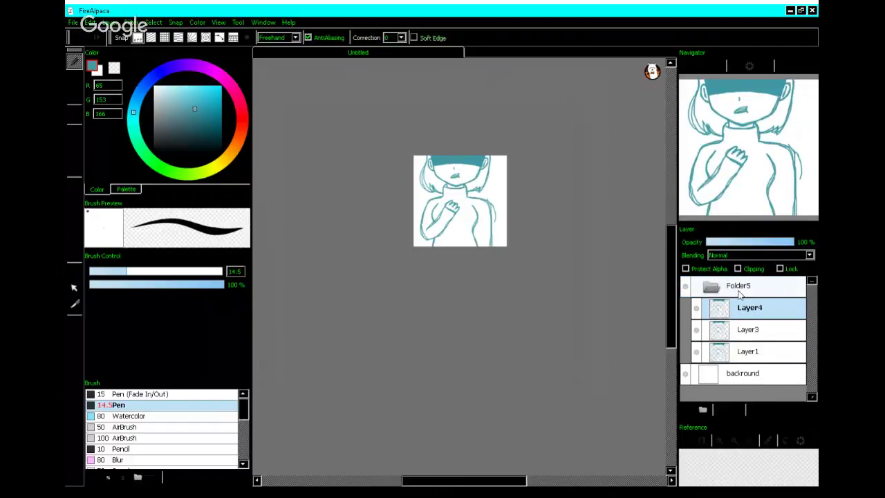
# - Collapse and hide the layer folder, and add a new empty layer above it
pyautogui.click(782, 282)
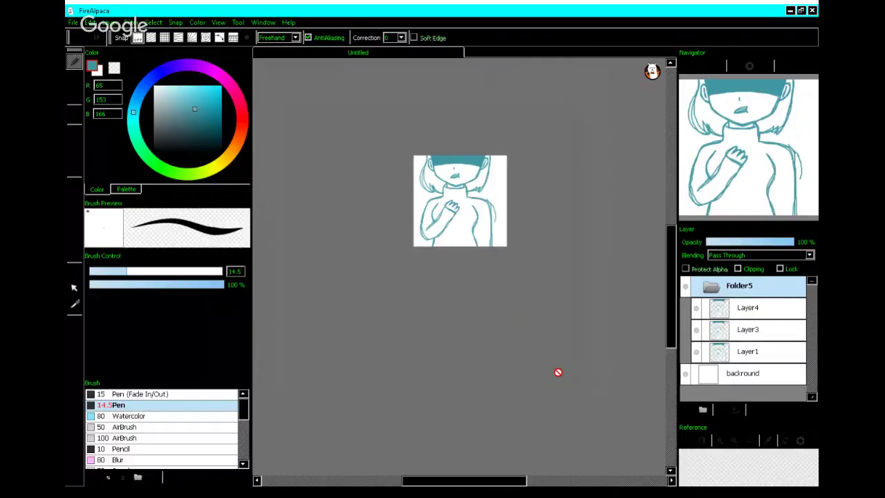
pyautogui.click(711, 285)
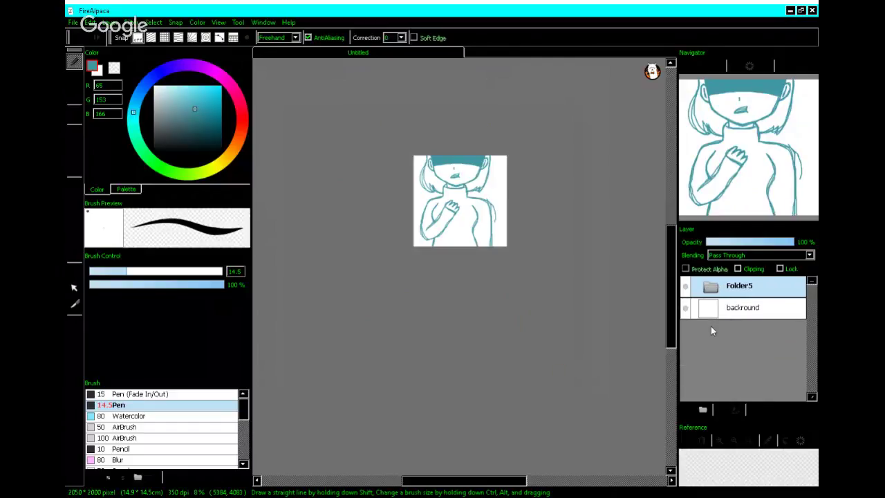
pyautogui.click(689, 409)
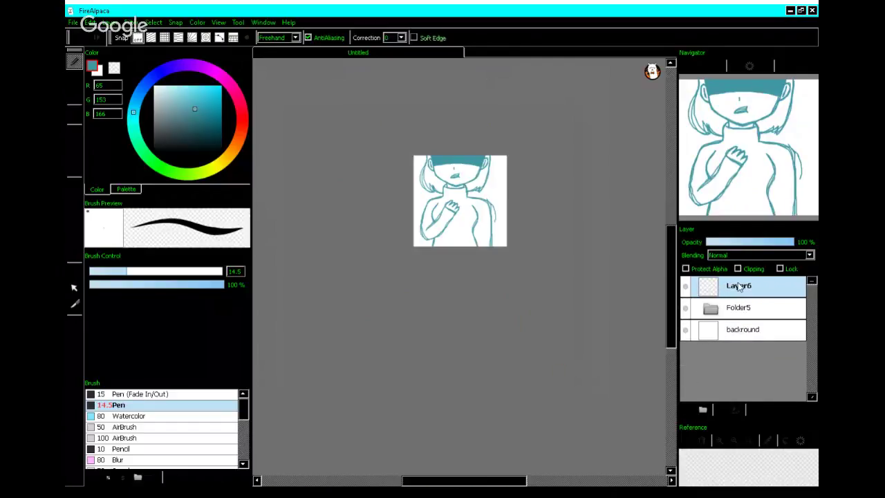
pyautogui.click(685, 307)
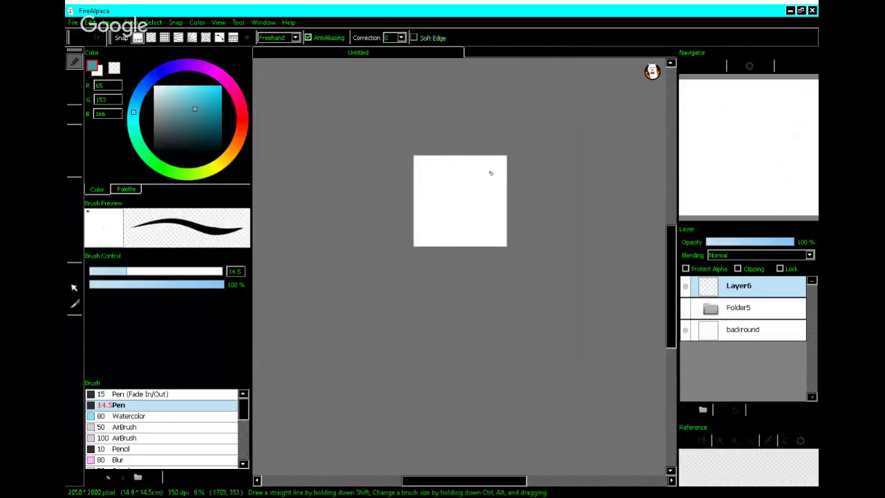
pyautogui.scroll(4, 462, 233)
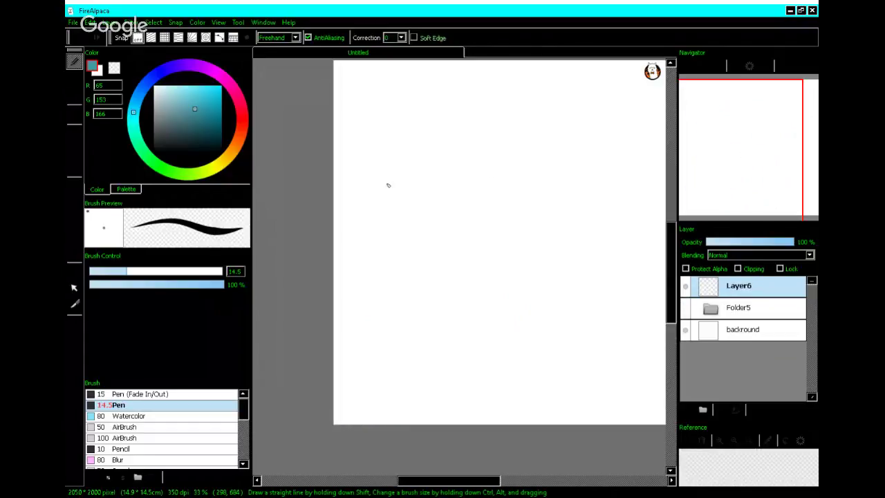
pyautogui.moveTo(467, 169)
pyautogui.mouseDown()
pyautogui.moveTo(448, 161)
pyautogui.moveTo(413, 186)
pyautogui.moveTo(416, 227)
pyautogui.moveTo(468, 235)
pyautogui.moveTo(488, 202)
pyautogui.moveTo(476, 178)
pyautogui.moveTo(452, 170)
pyautogui.mouseUp()
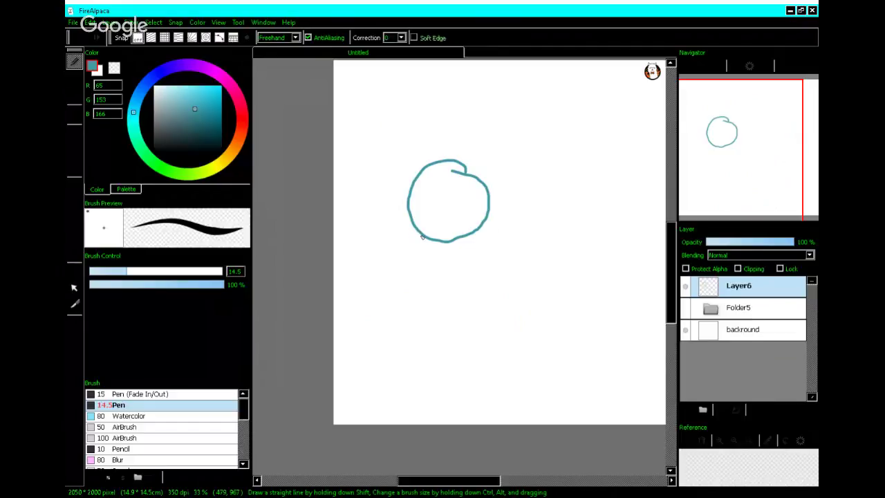
pyautogui.moveTo(427, 240); pyautogui.dragTo(370, 320)
pyautogui.moveTo(437, 357); pyautogui.dragTo(531, 334)
pyautogui.hotkey('ctrl', 'z')
pyautogui.hotkey('ctrl', 'z')
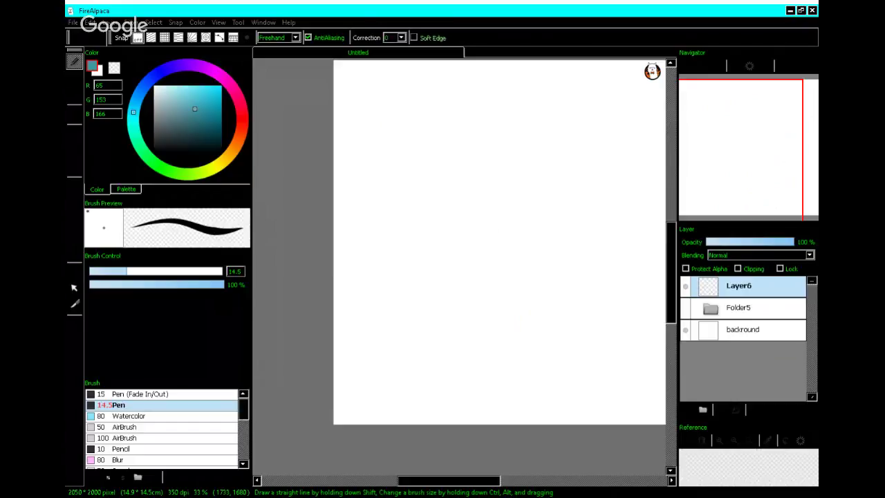
pyautogui.moveTo(746, 136); pyautogui.dragTo(747, 156)
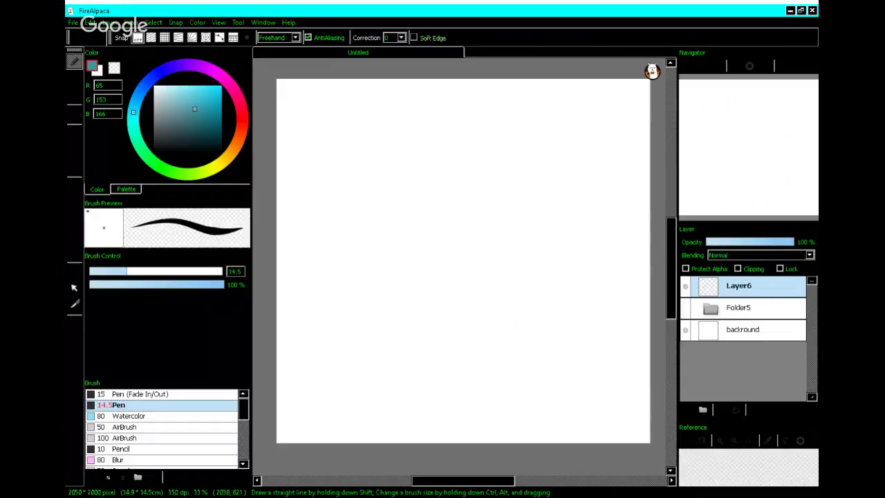
pyautogui.click(762, 170)
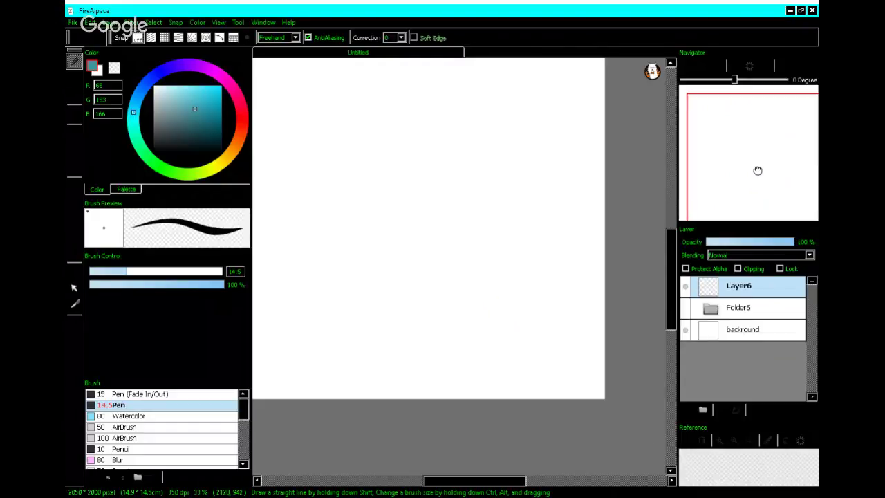
pyautogui.scroll(-1, 459, 228)
pyautogui.scroll(1, 437, 223)
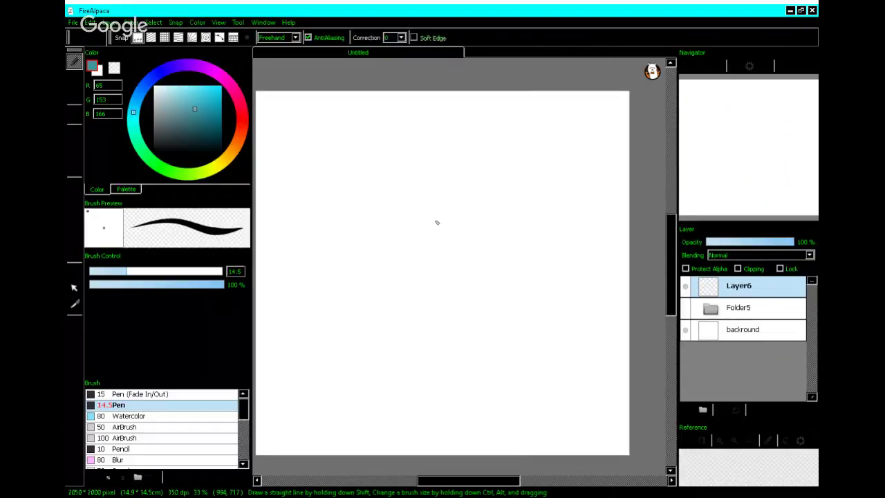
pyautogui.click(764, 148)
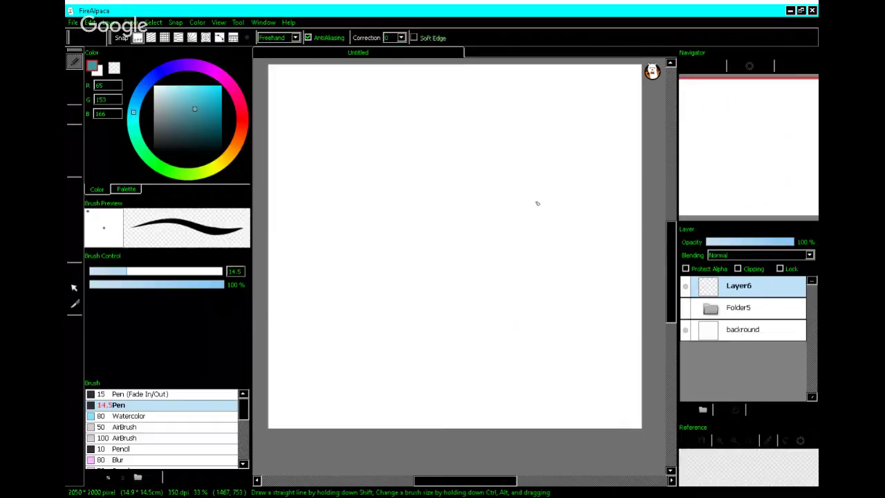
# - Draw a round head and two body side lines reaching the canvas's lower edge on Layer6 with the Pen brush
pyautogui.scroll(2, 385, 277)
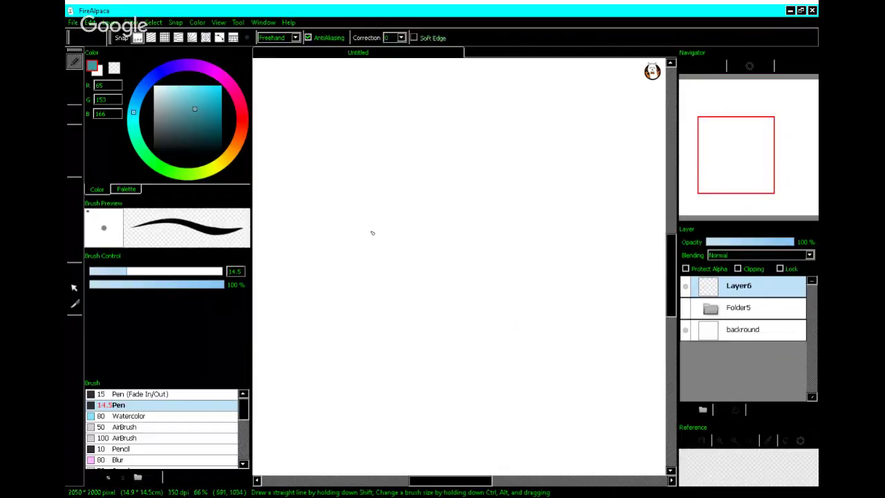
pyautogui.moveTo(379, 205)
pyautogui.mouseDown()
pyautogui.moveTo(305, 243)
pyautogui.moveTo(389, 372)
pyautogui.moveTo(457, 222)
pyautogui.moveTo(353, 199)
pyautogui.moveTo(294, 242)
pyautogui.moveTo(272, 287)
pyautogui.moveTo(271, 314)
pyautogui.moveTo(296, 350)
pyautogui.mouseUp()
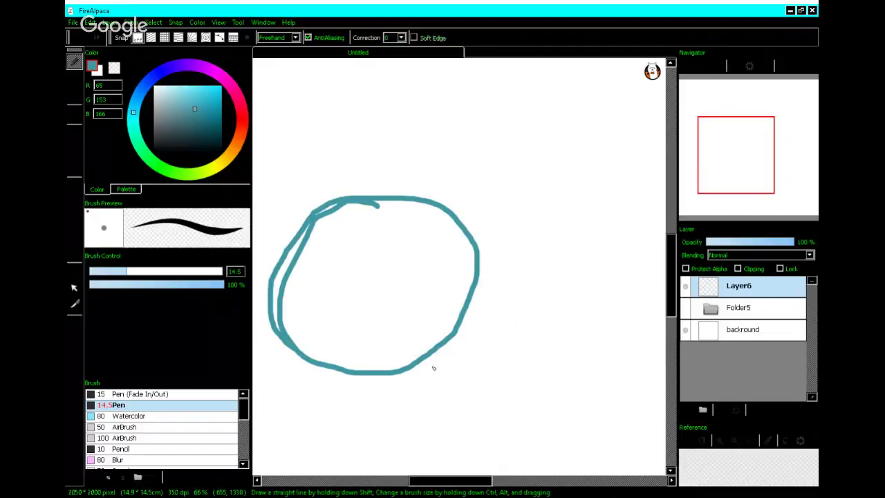
pyautogui.scroll(-2, 414, 325)
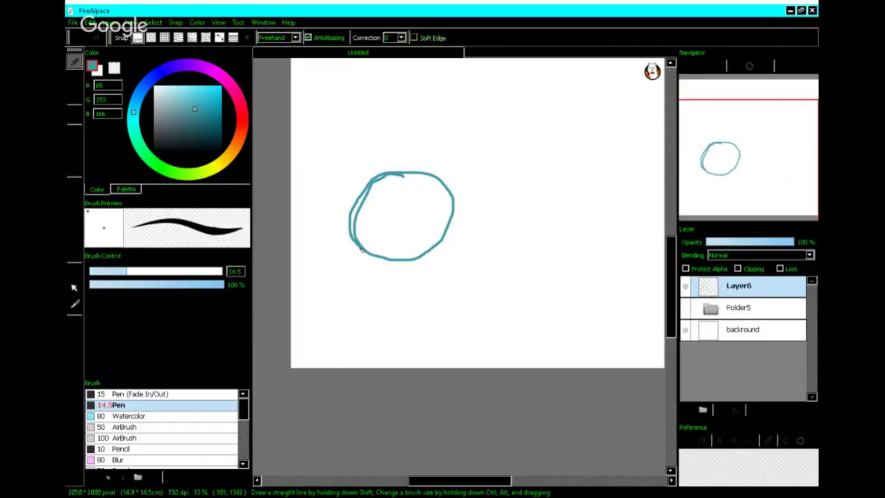
pyautogui.moveTo(360, 249); pyautogui.dragTo(335, 366)
pyautogui.moveTo(429, 247); pyautogui.dragTo(444, 376)
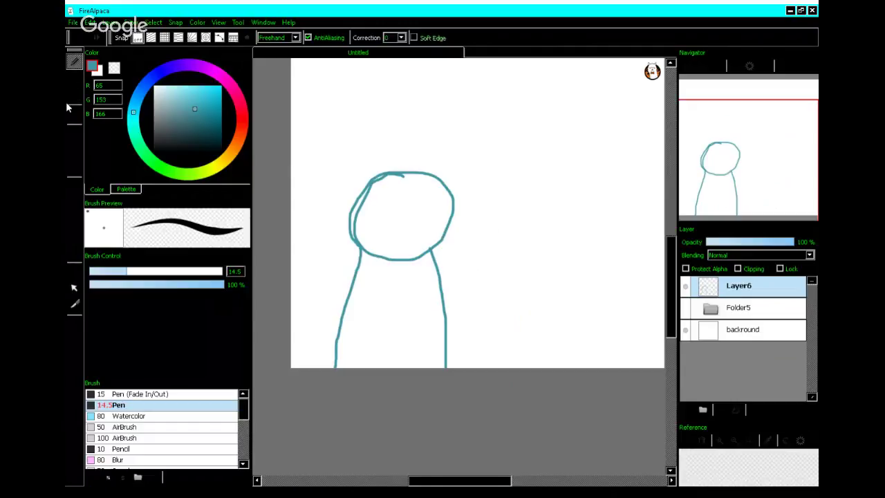
# - Fill the figure's head and body with the current teal using the Bucket tool
pyautogui.click(74, 150)
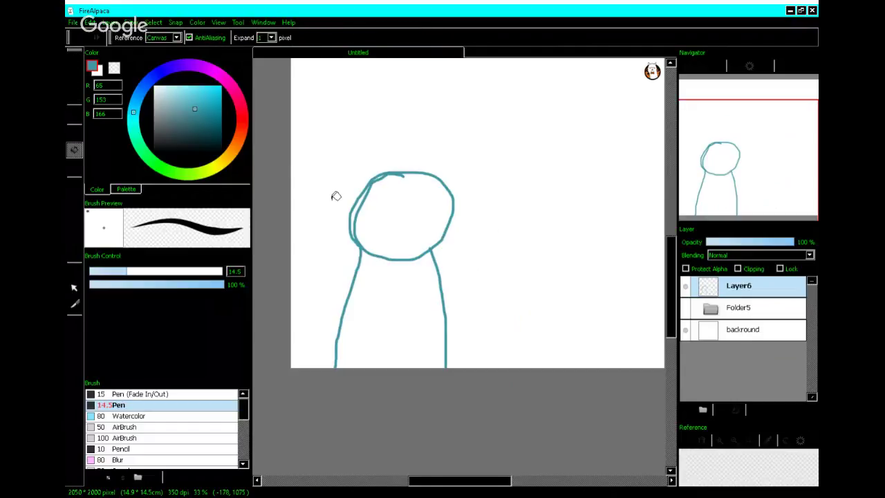
pyautogui.click(391, 196)
pyautogui.click(388, 311)
pyautogui.scroll(1, 362, 204)
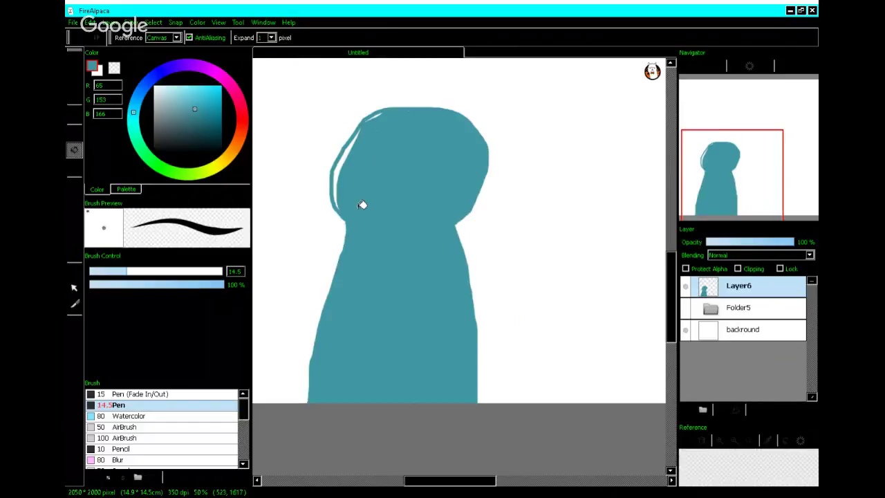
# - Fill the long white gap along the head's left edge with the current teal using the Bucket tool
pyautogui.moveTo(362, 205); pyautogui.dragTo(319, 121)
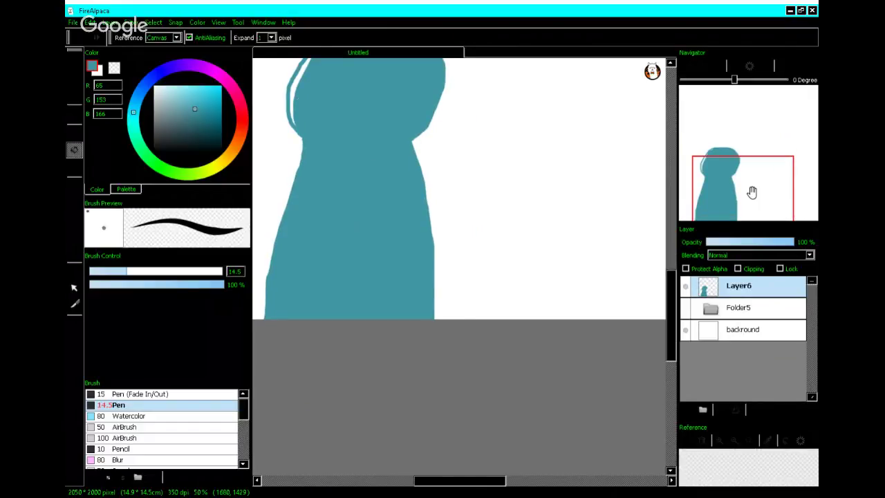
pyautogui.moveTo(752, 192); pyautogui.dragTo(737, 167)
pyautogui.scroll(3, 502, 205)
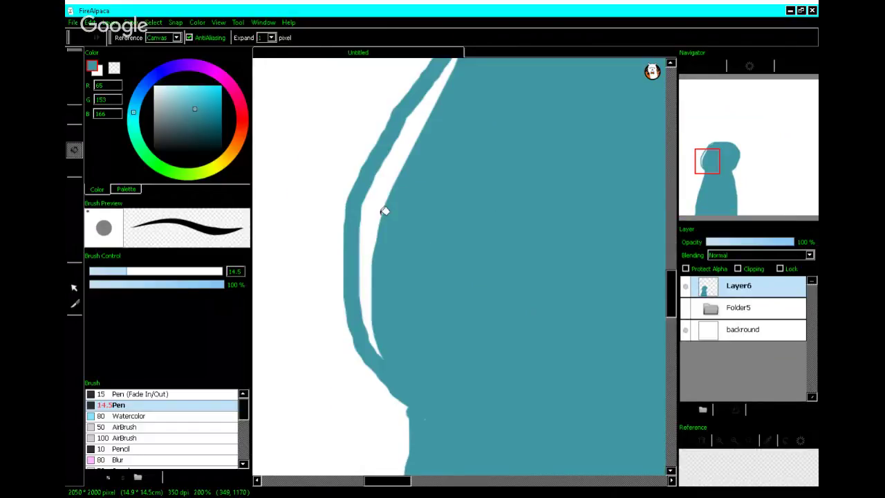
pyautogui.scroll(-1, 383, 208)
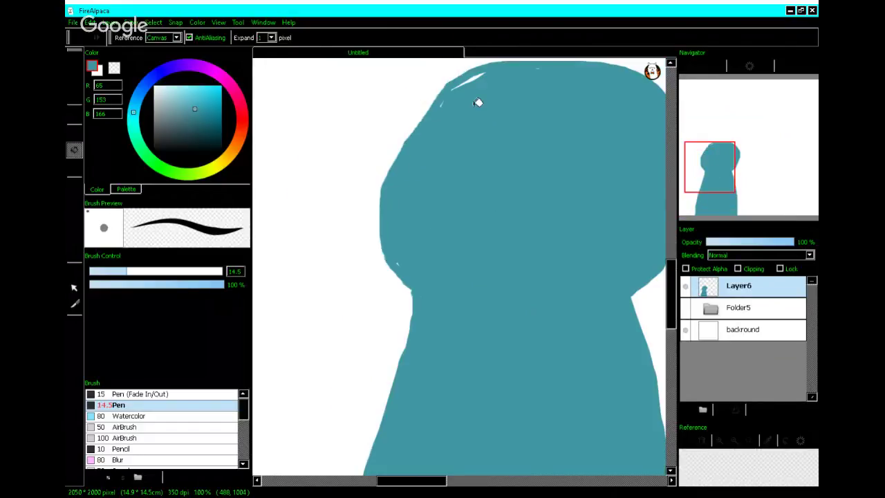
# - Cover the remaining white specks at the head's upper-left and lower-left edges in teal with the Pen brush
pyautogui.click(74, 61)
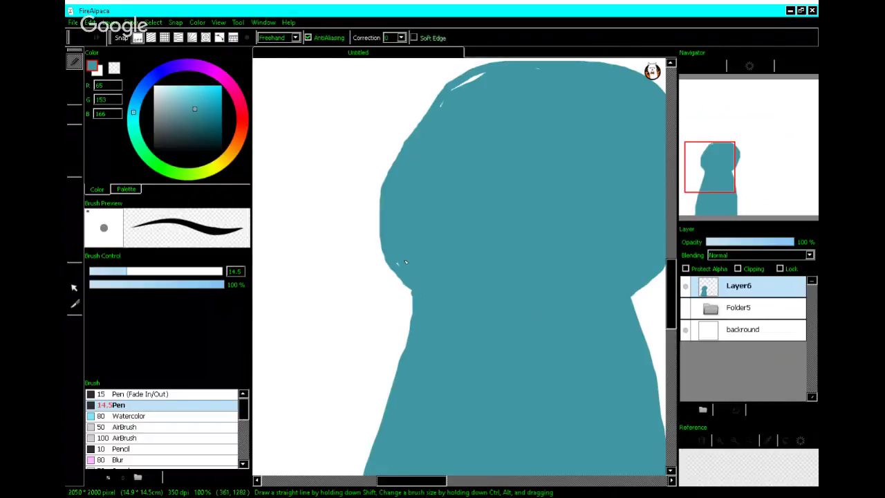
pyautogui.moveTo(406, 261); pyautogui.dragTo(397, 264)
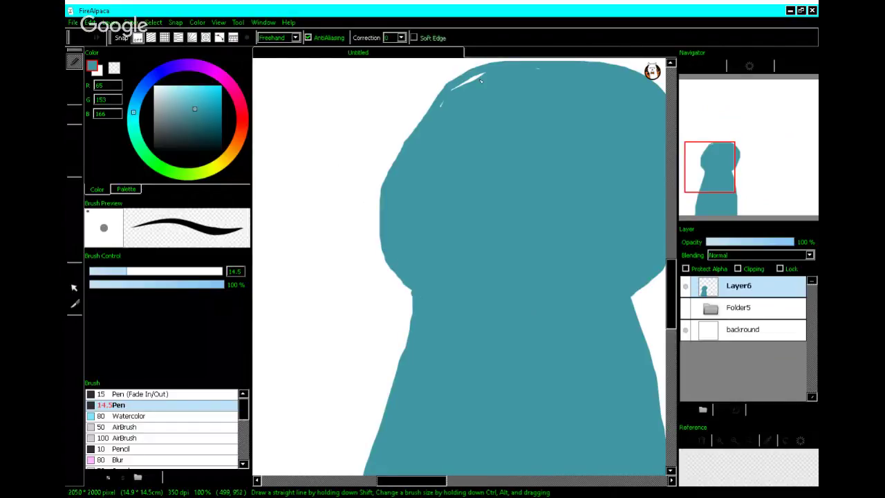
pyautogui.scroll(-2, 481, 80)
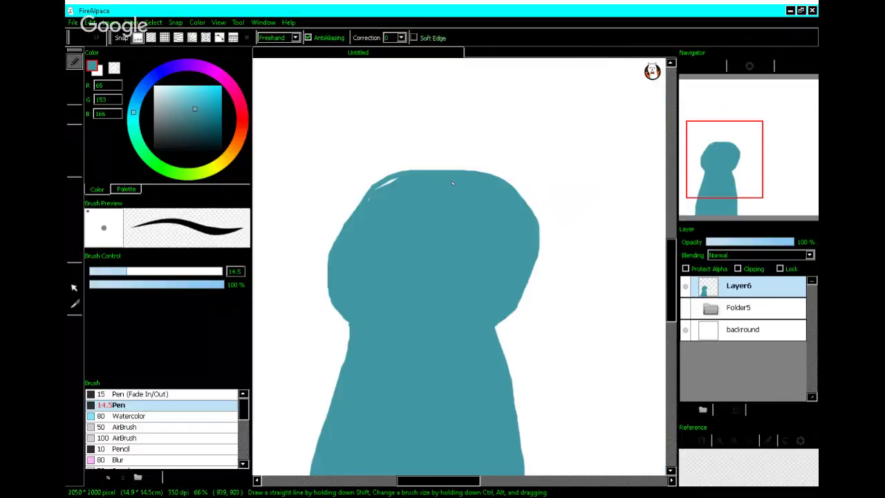
pyautogui.scroll(2, 452, 183)
pyautogui.scroll(-2, 454, 178)
pyautogui.moveTo(709, 159); pyautogui.dragTo(721, 153)
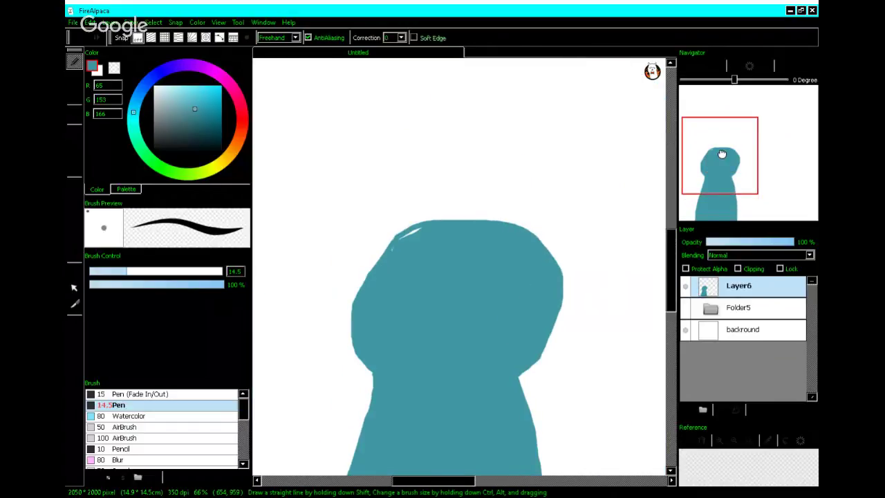
pyautogui.scroll(4, 416, 193)
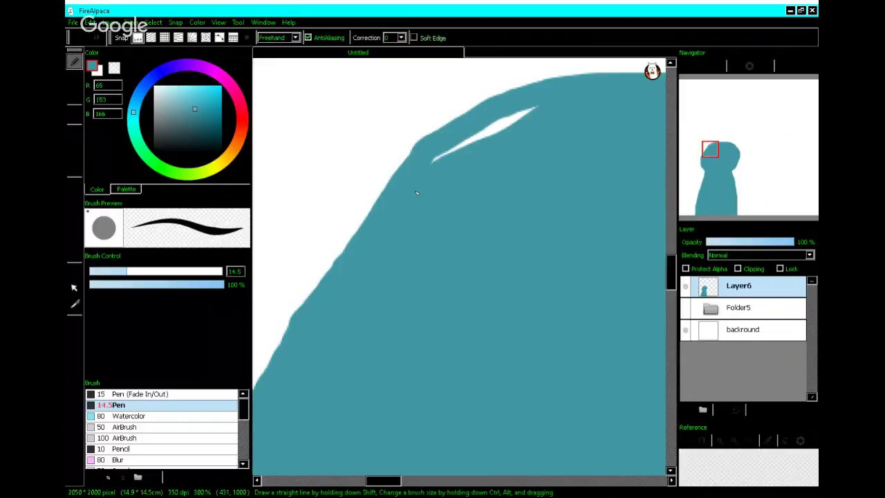
pyautogui.moveTo(442, 153); pyautogui.dragTo(505, 125)
pyautogui.click(436, 159)
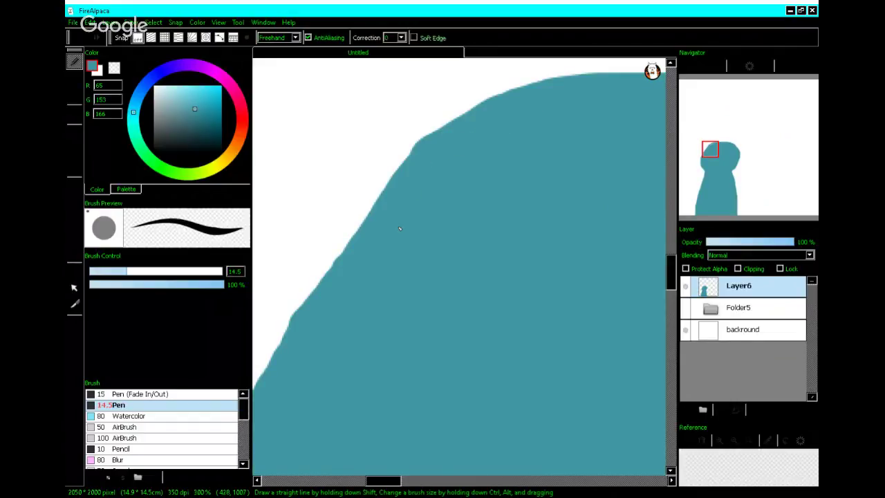
pyautogui.scroll(-3, 402, 232)
pyautogui.moveTo(728, 148); pyautogui.dragTo(737, 159)
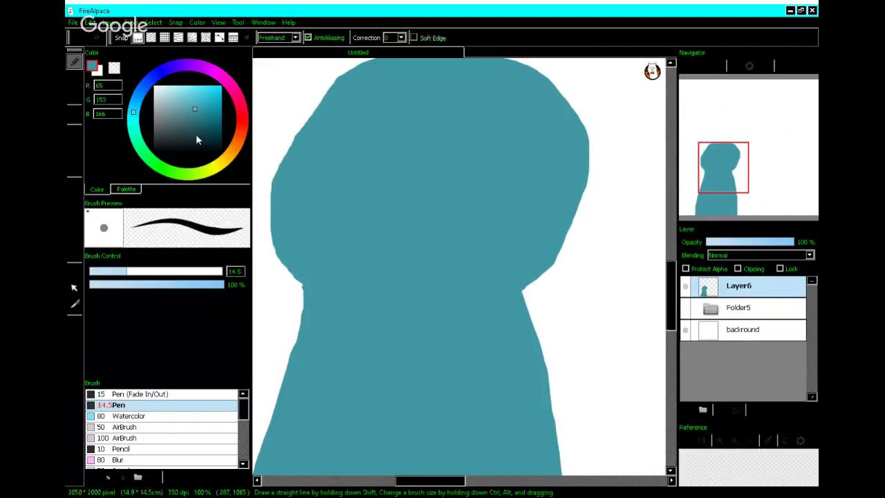
# - Make white the foreground color and paint a solid round eye on the right half of the head
pyautogui.click(102, 74)
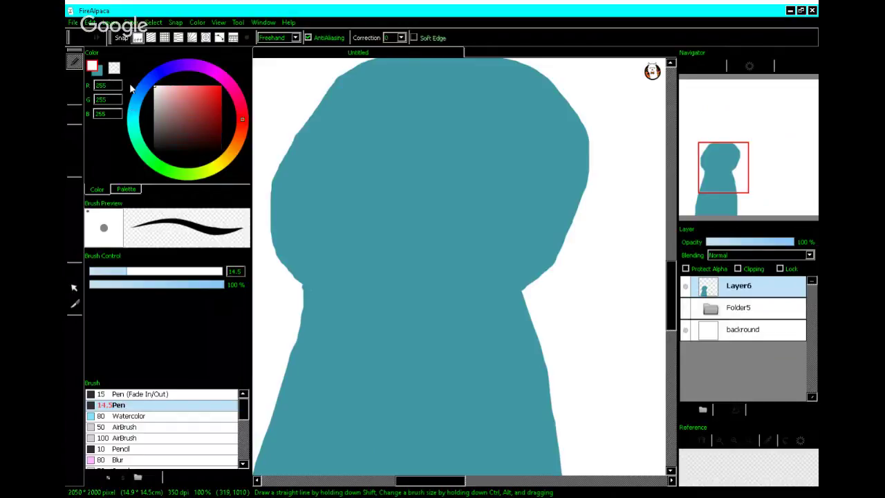
pyautogui.moveTo(488, 153)
pyautogui.mouseDown()
pyautogui.moveTo(463, 174)
pyautogui.moveTo(471, 191)
pyautogui.moveTo(505, 163)
pyautogui.moveTo(478, 157)
pyautogui.moveTo(470, 181)
pyautogui.moveTo(490, 185)
pyautogui.moveTo(491, 163)
pyautogui.moveTo(472, 185)
pyautogui.moveTo(499, 187)
pyautogui.moveTo(484, 170)
pyautogui.mouseUp()
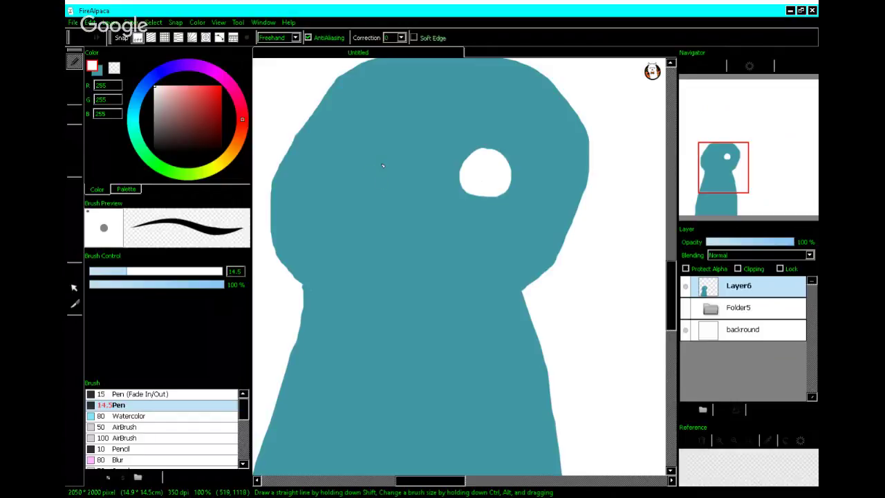
pyautogui.moveTo(382, 165)
pyautogui.mouseDown()
pyautogui.moveTo(356, 161)
pyautogui.moveTo(410, 185)
pyautogui.moveTo(368, 173)
pyautogui.moveTo(384, 176)
pyautogui.mouseUp()
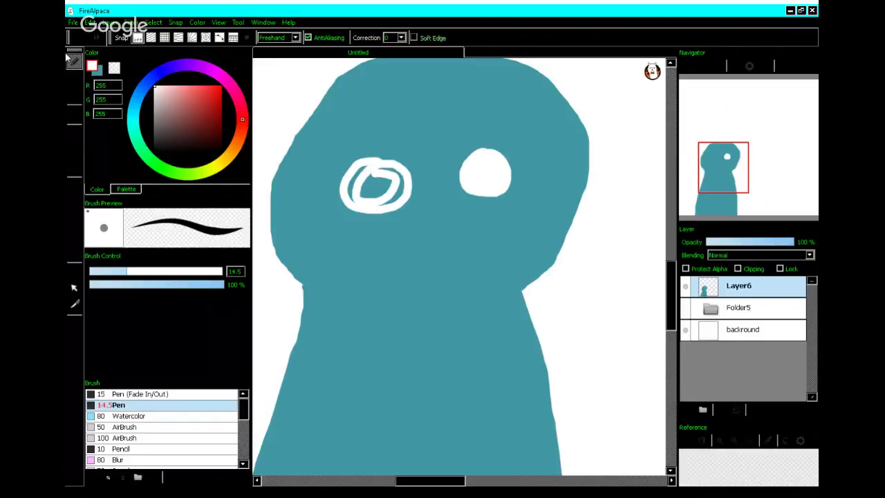
pyautogui.click(85, 41)
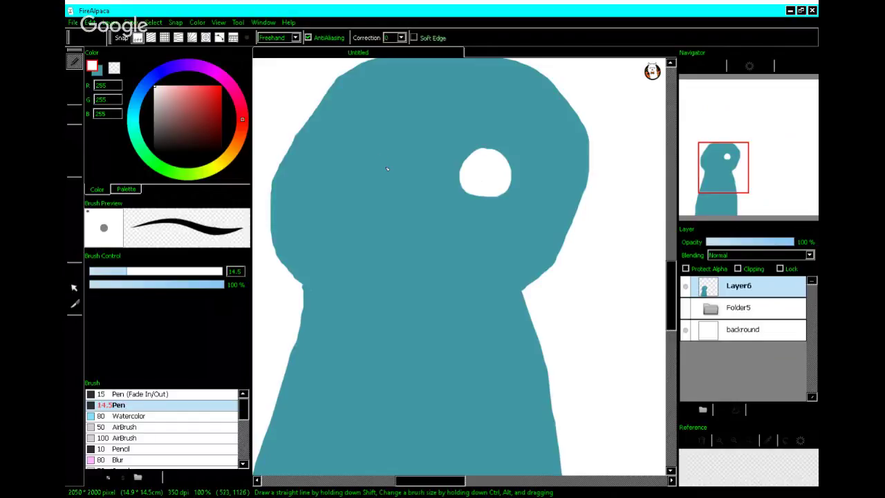
pyautogui.moveTo(399, 150); pyautogui.dragTo(323, 196)
pyautogui.moveTo(335, 163); pyautogui.dragTo(391, 187)
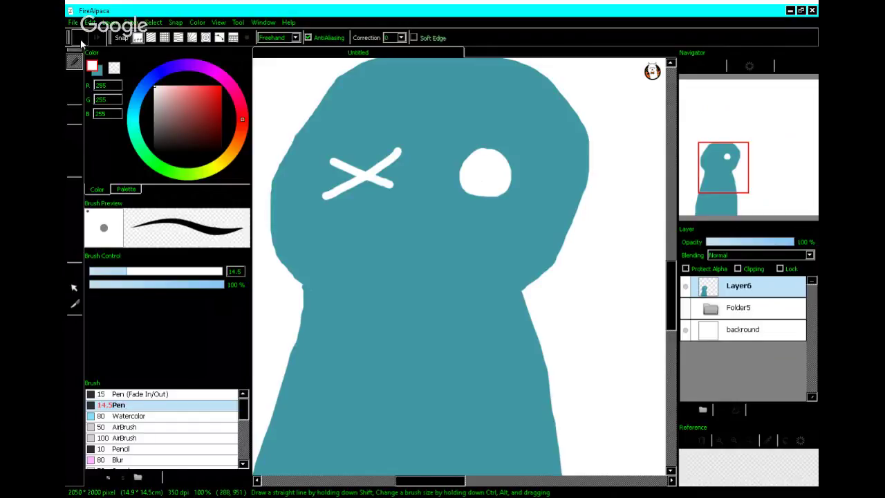
pyautogui.doubleClick(79, 38)
# - Draw a matching white eye on the head's left half, then fill the interiors of both eyes with white
pyautogui.moveTo(367, 160)
pyautogui.mouseDown()
pyautogui.moveTo(350, 160)
pyautogui.moveTo(344, 182)
pyautogui.moveTo(386, 198)
pyautogui.moveTo(356, 156)
pyautogui.moveTo(357, 188)
pyautogui.moveTo(387, 175)
pyautogui.moveTo(357, 160)
pyautogui.mouseUp()
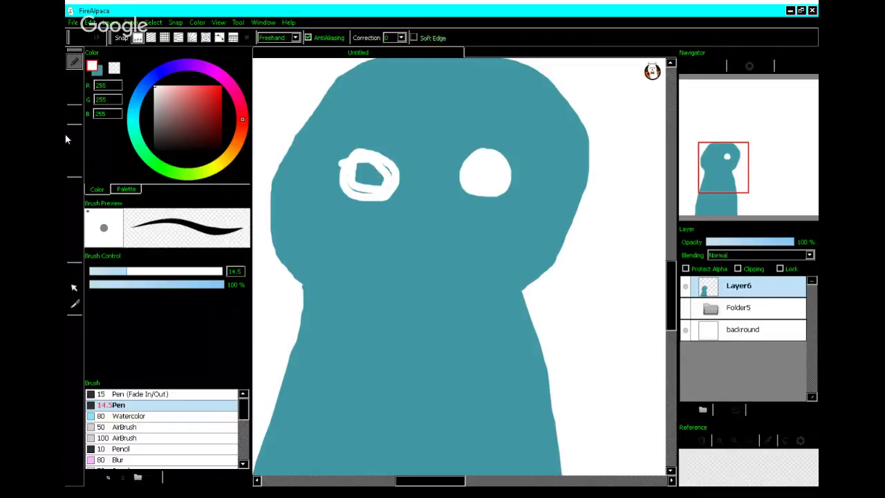
pyautogui.click(74, 150)
pyautogui.click(385, 166)
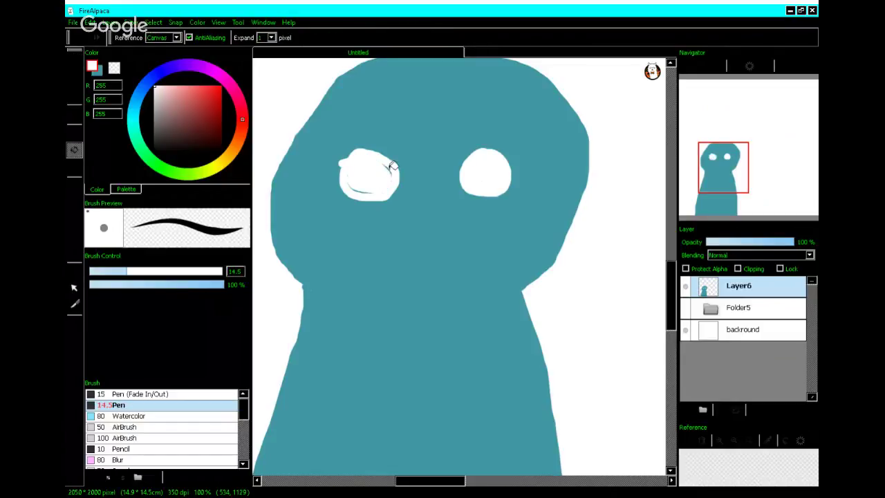
pyautogui.click(488, 167)
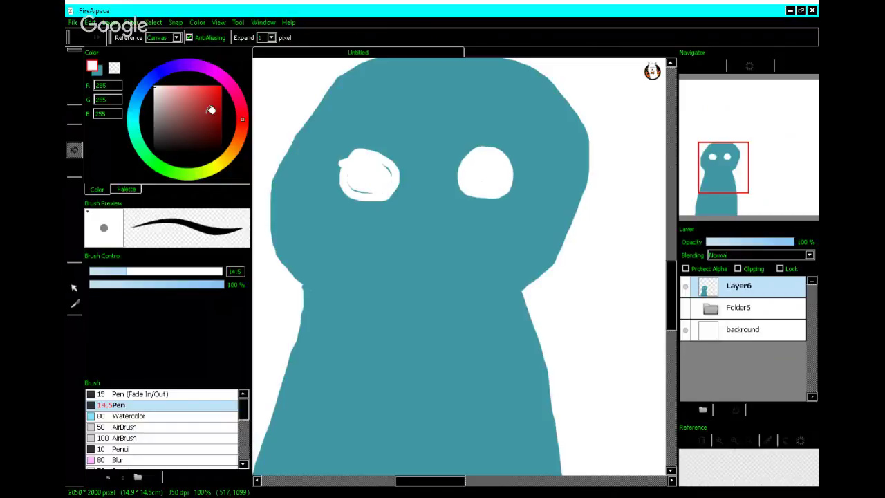
pyautogui.click(74, 60)
pyautogui.moveTo(372, 192)
pyautogui.mouseDown()
pyautogui.moveTo(349, 181)
pyautogui.moveTo(382, 189)
pyautogui.mouseUp()
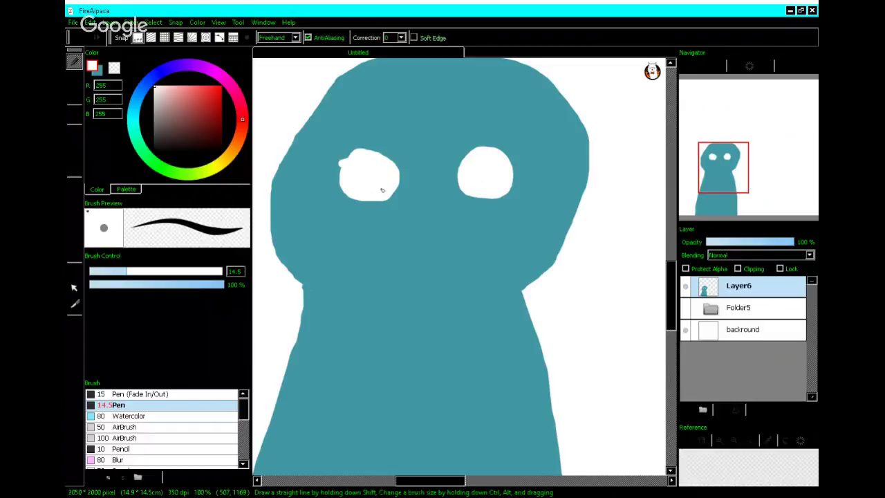
pyautogui.scroll(2, 431, 214)
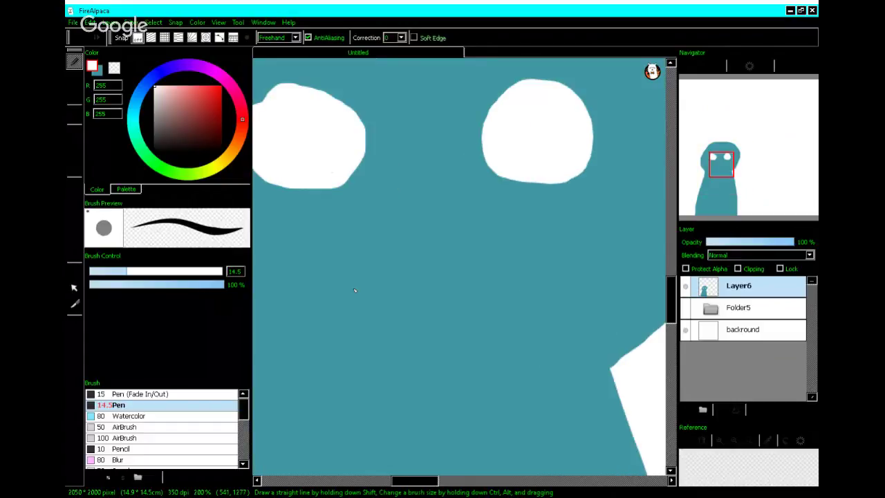
pyautogui.moveTo(340, 243)
pyautogui.mouseDown()
pyautogui.moveTo(440, 256)
pyautogui.moveTo(446, 214)
pyautogui.mouseUp()
pyautogui.scroll(-1, 442, 218)
pyautogui.scroll(-2, 373, 113)
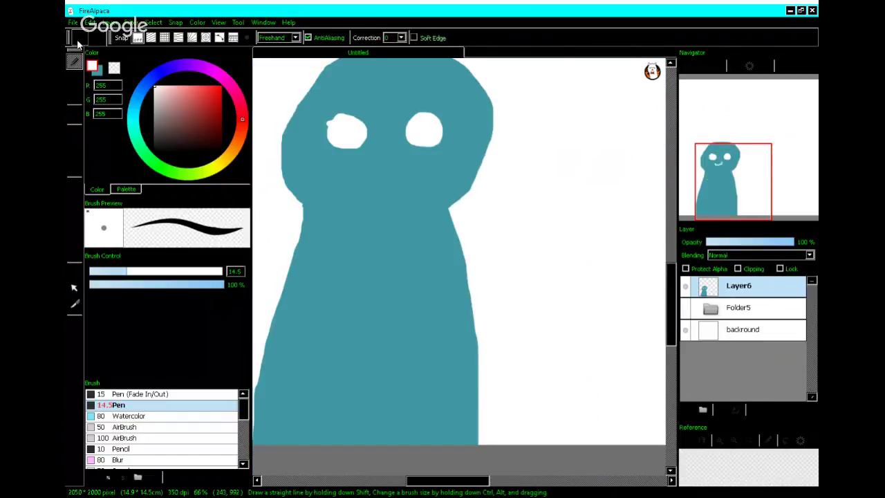
pyautogui.moveTo(376, 84)
pyautogui.mouseDown()
pyautogui.moveTo(452, 149)
pyautogui.moveTo(333, 145)
pyautogui.moveTo(290, 195)
pyautogui.mouseUp()
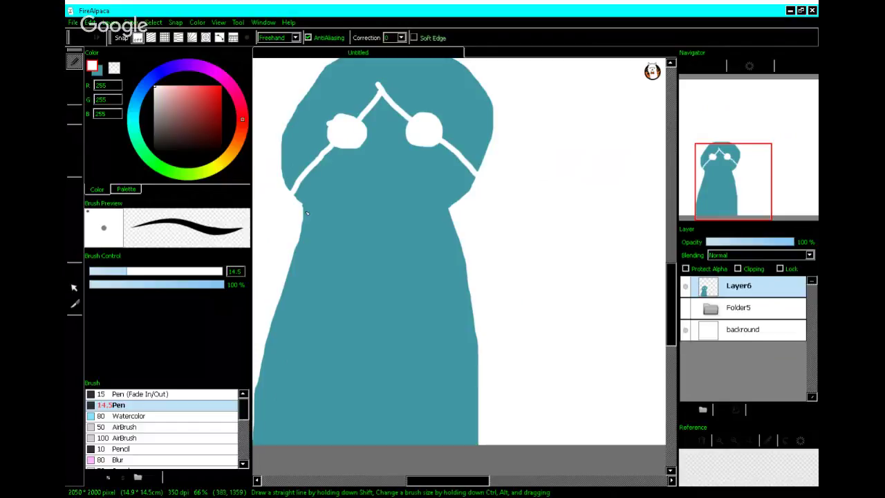
pyautogui.hotkey('ctrl', 'z')
pyautogui.hotkey('ctrl', 'z')
# - Duplicate Layer6 and use Transform to narrow the copied figure by about a tenth, keeping its height and centre
pyautogui.scroll(-2, 436, 209)
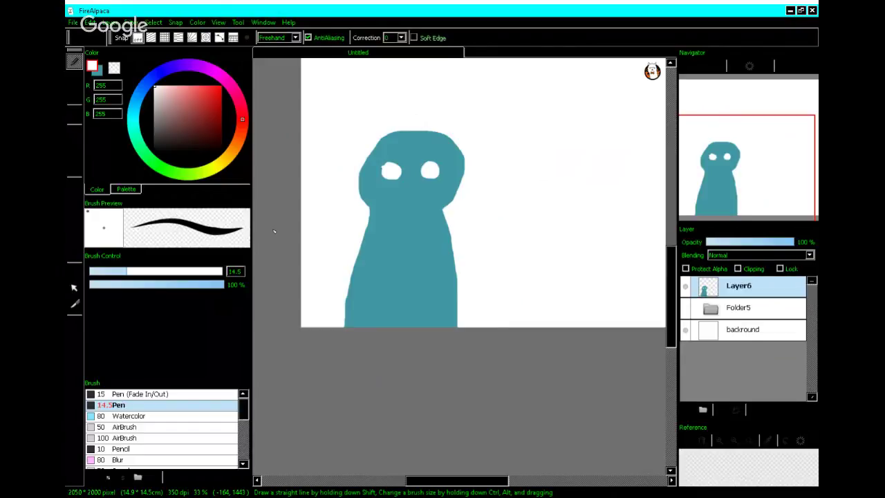
pyautogui.click(689, 408)
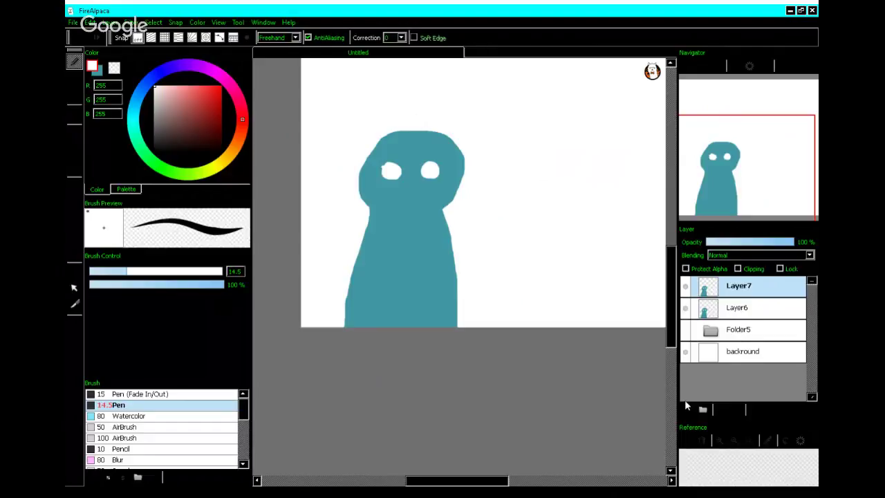
pyautogui.hotkey('ctrl', 't')
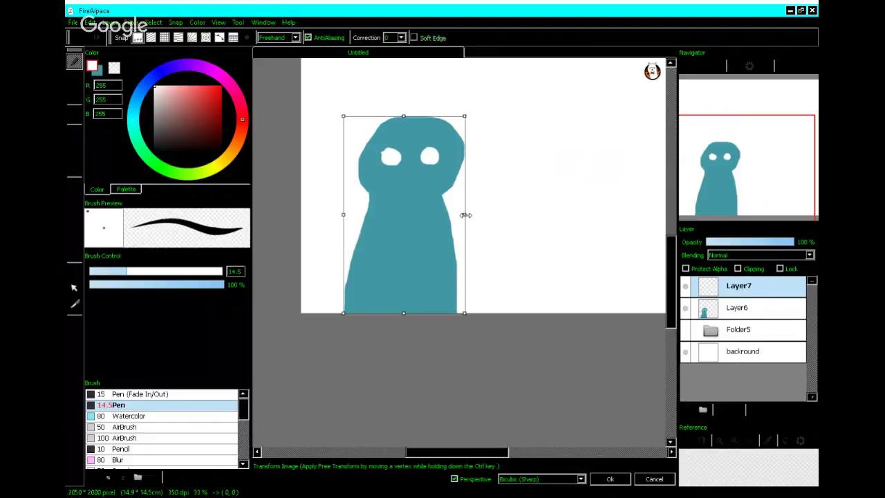
pyautogui.moveTo(465, 215); pyautogui.dragTo(457, 215)
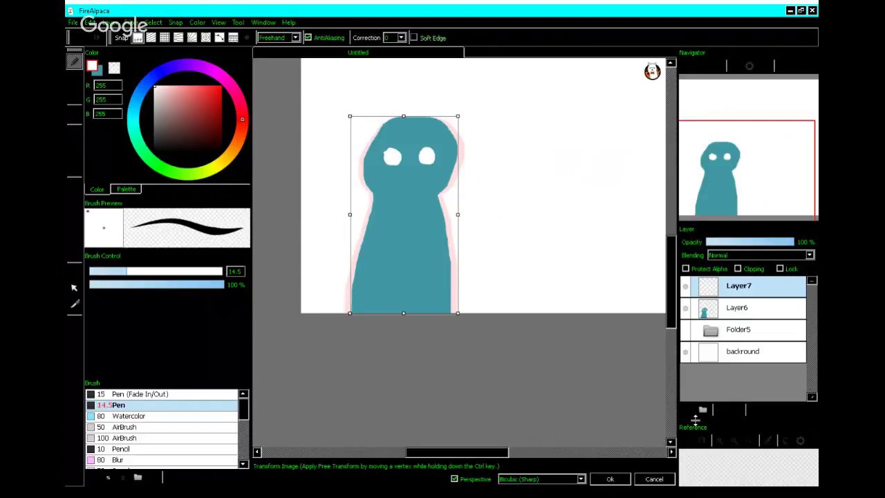
pyautogui.click(620, 478)
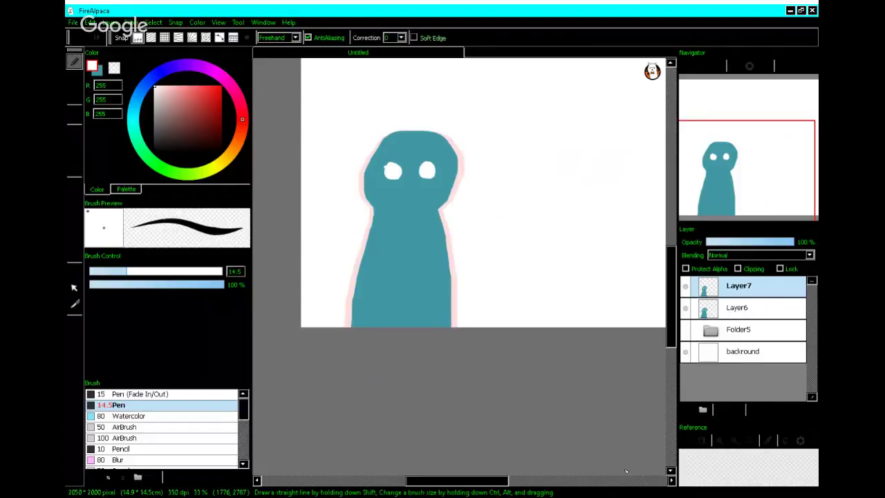
# - Duplicate Layer7 and transform the new copy about a tenth narrower, evenly from both sides at the same height
pyautogui.hotkey('ctrl', 'v')
pyautogui.hotkey('ctrl', 't')
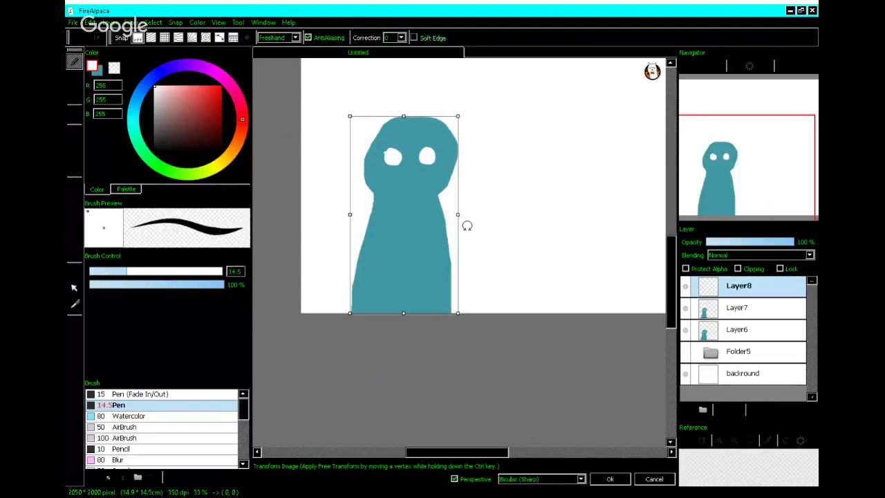
pyautogui.moveTo(460, 214); pyautogui.dragTo(452, 214)
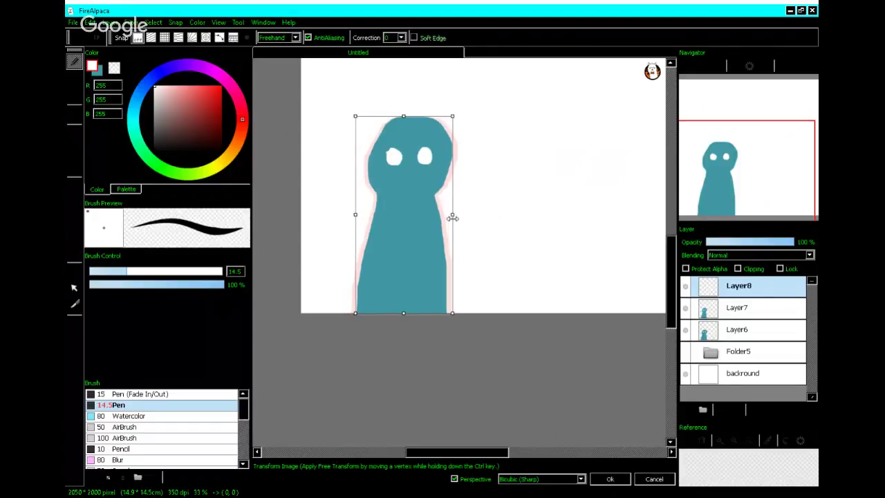
pyautogui.click(612, 478)
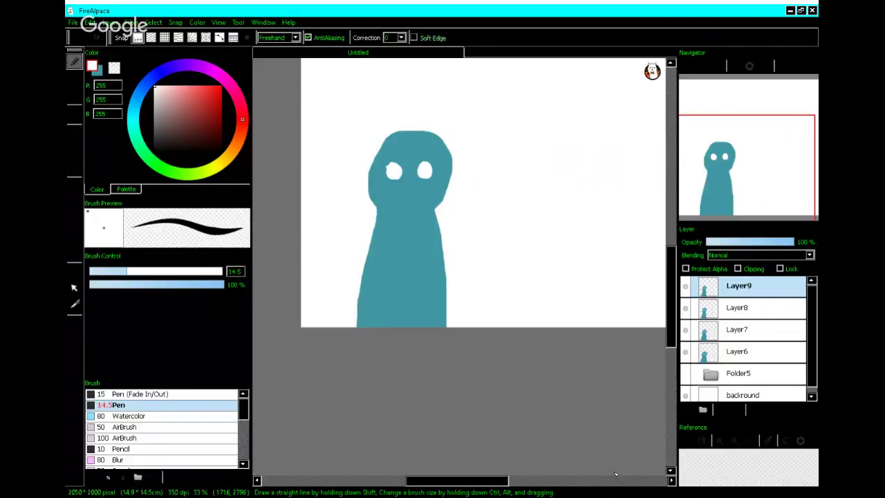
# - Duplicate Layer8 and transform the new copy about a fifth narrower around its centre at the same height
pyautogui.hotkey('ctrl', 't')
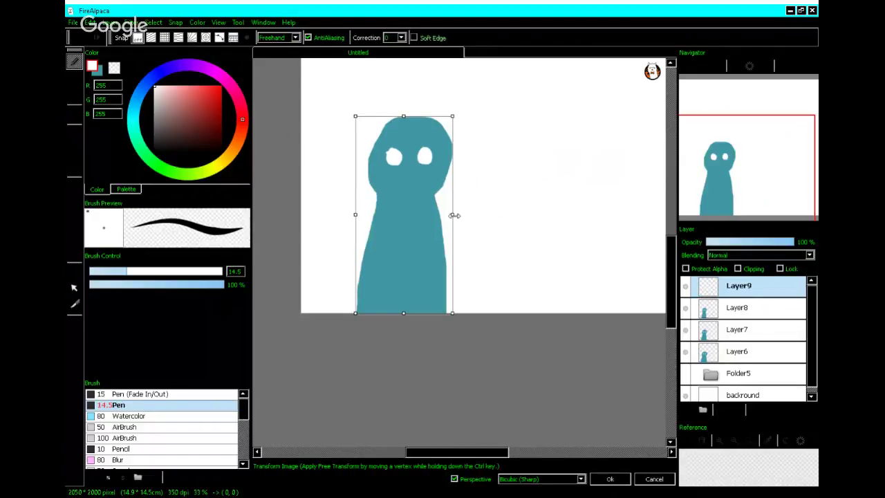
pyautogui.moveTo(454, 216); pyautogui.dragTo(442, 215)
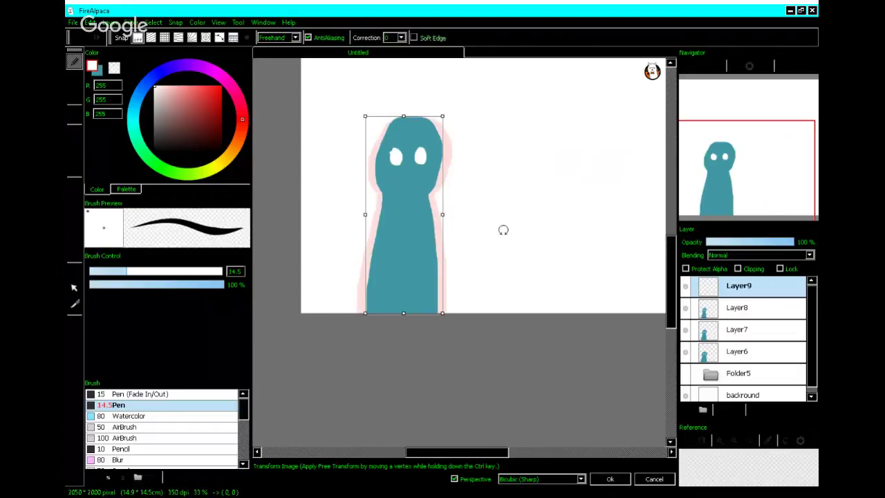
pyautogui.click(624, 482)
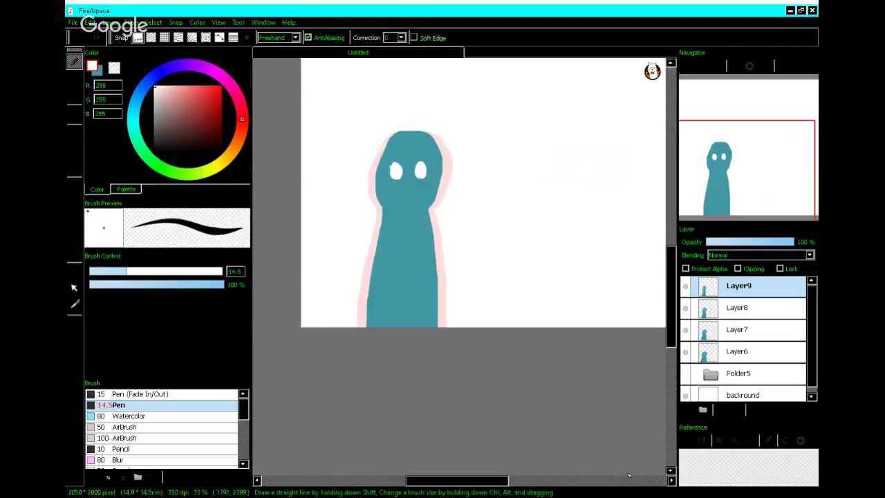
# - Make teal the foreground color again and switch to the Hand tool
pyautogui.press('v')
pyautogui.press('x')
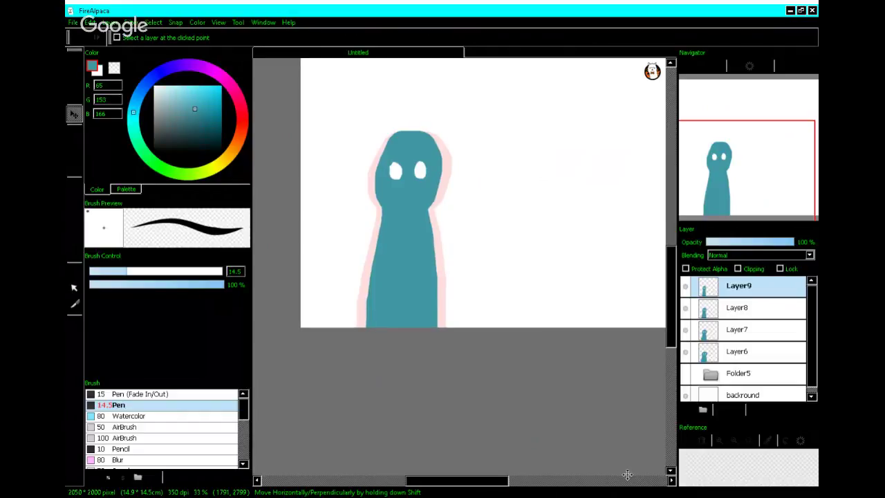
pyautogui.press('x')
pyautogui.press('x')
pyautogui.press('h')
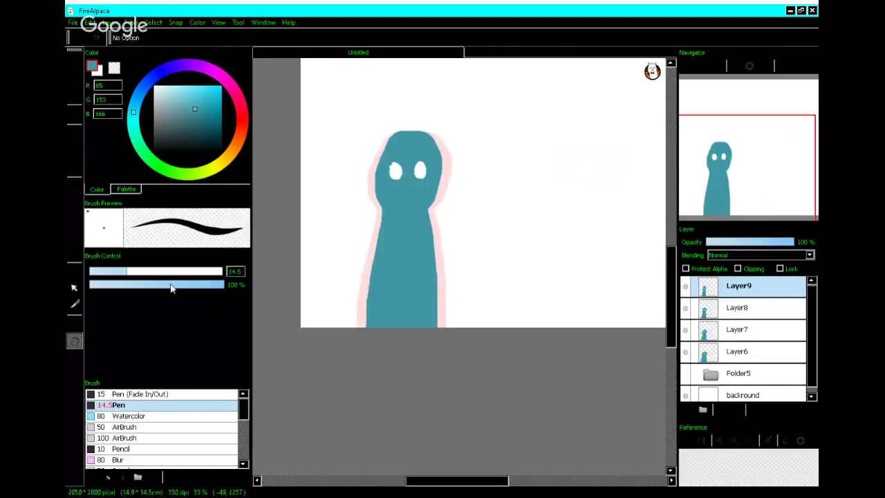
# - Switch to the Brush tool, then duplicate Layer9 and transform the copy about a quarter narrower around its centre
pyautogui.click(73, 61)
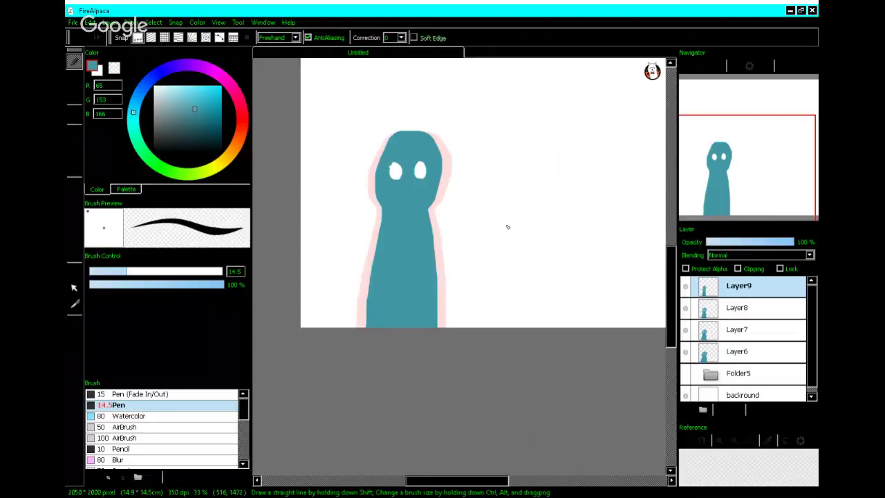
pyautogui.moveTo(761, 182); pyautogui.dragTo(738, 182)
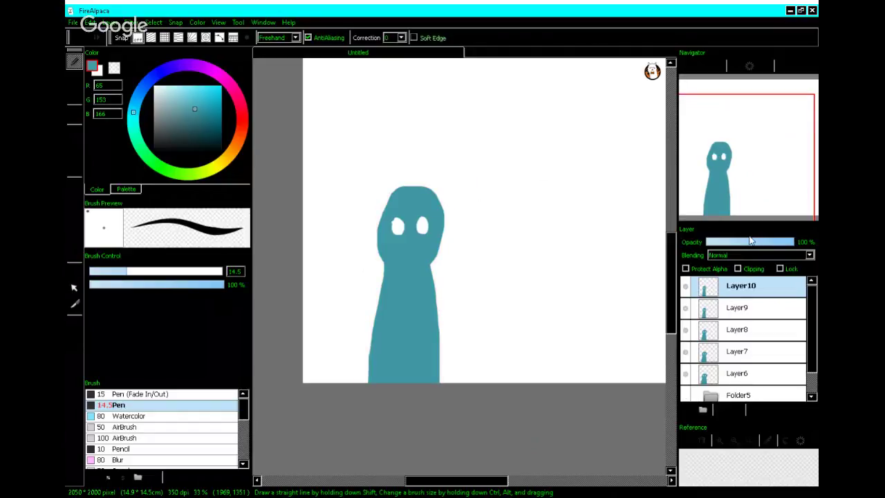
pyautogui.hotkey('ctrl', 't')
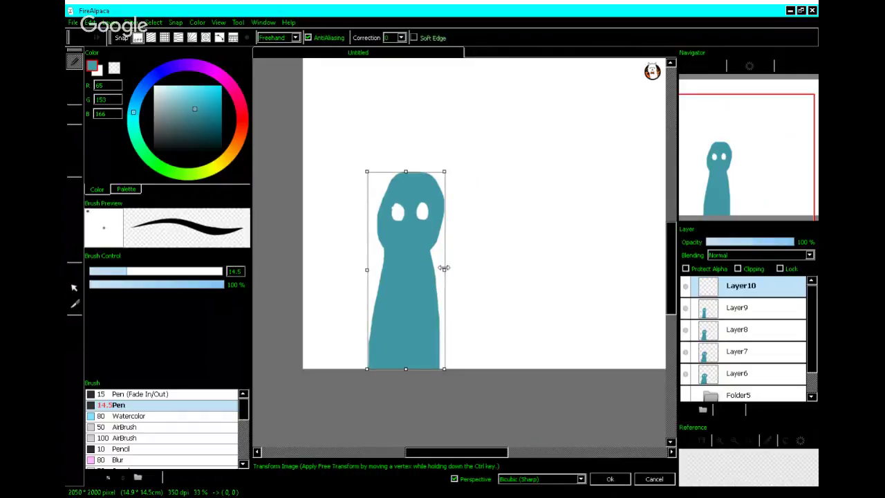
pyautogui.moveTo(442, 265); pyautogui.dragTo(435, 265)
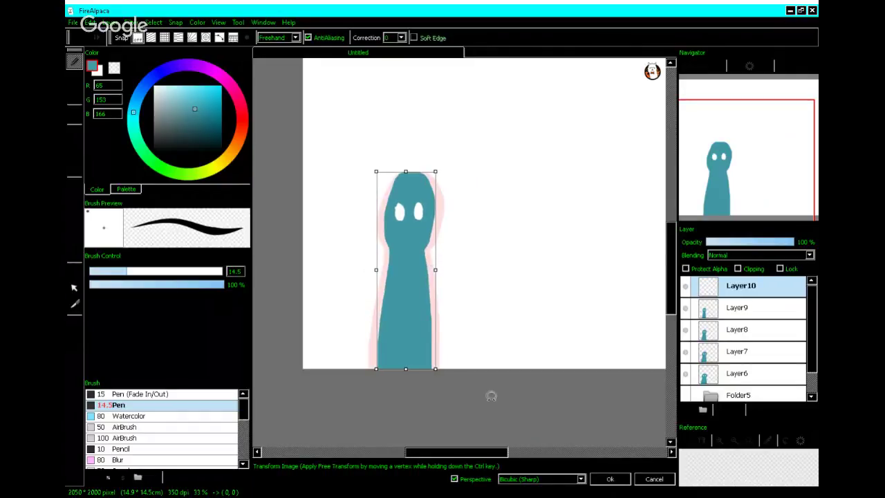
pyautogui.click(609, 479)
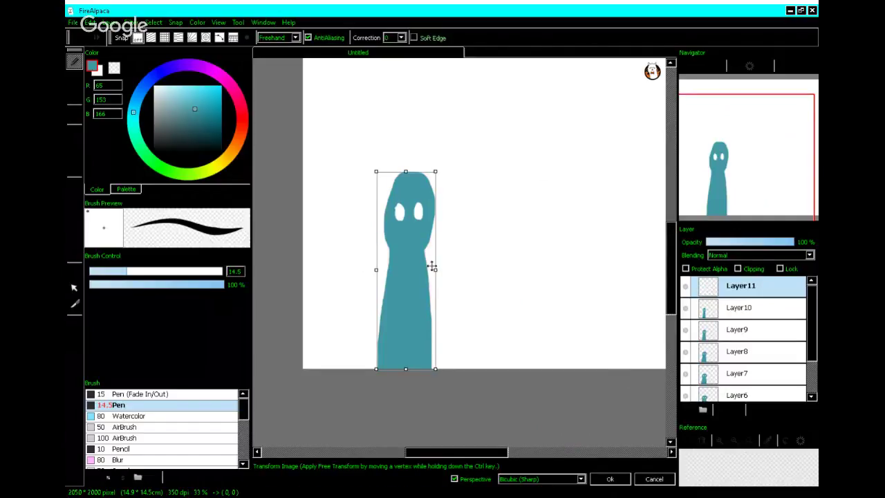
# - Duplicate Layer10 and then Layer11, transforming each new copy about a fifth narrower around its centre at the same height
pyautogui.moveTo(437, 270); pyautogui.dragTo(429, 270)
pyautogui.click(608, 476)
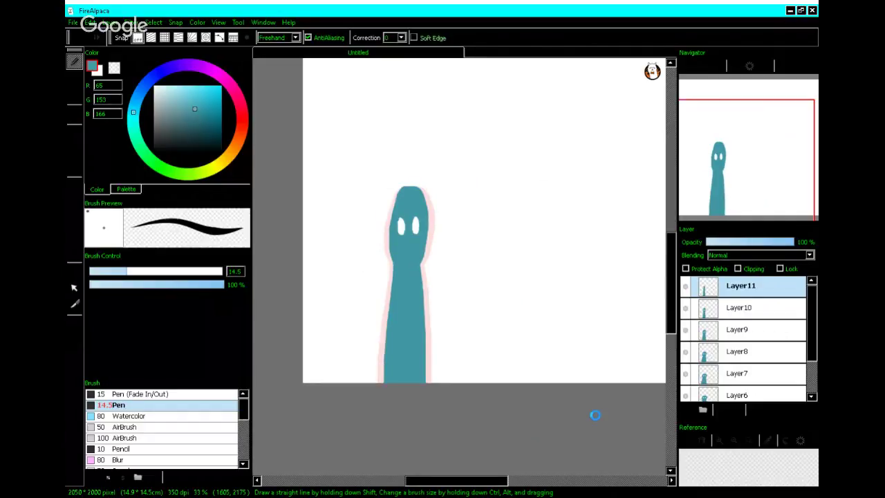
pyautogui.hotkey('ctrl', 'v')
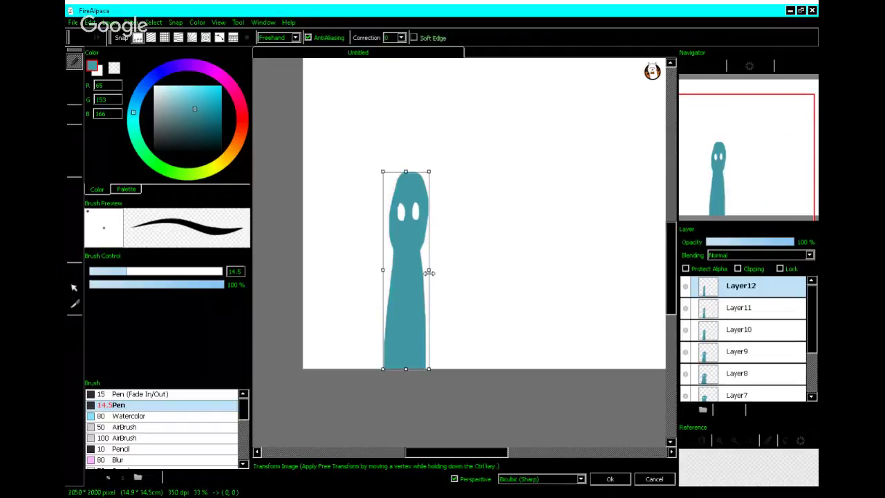
pyautogui.moveTo(430, 273); pyautogui.dragTo(424, 272)
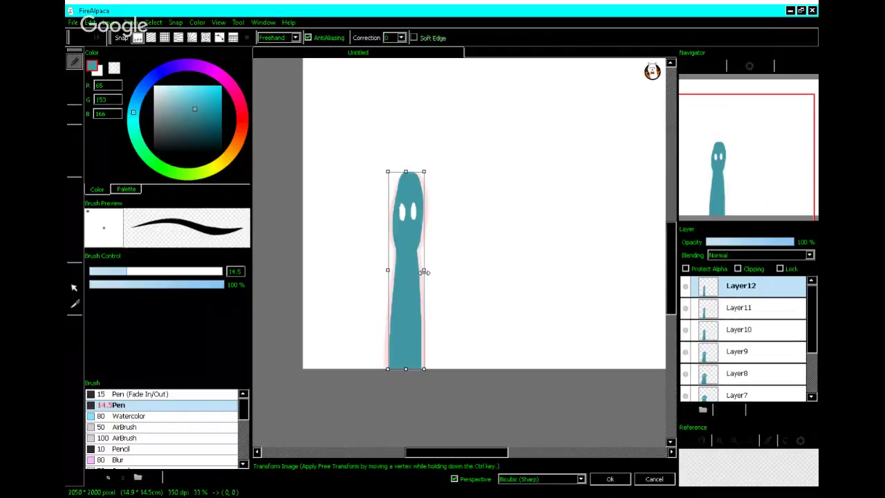
pyautogui.click(611, 479)
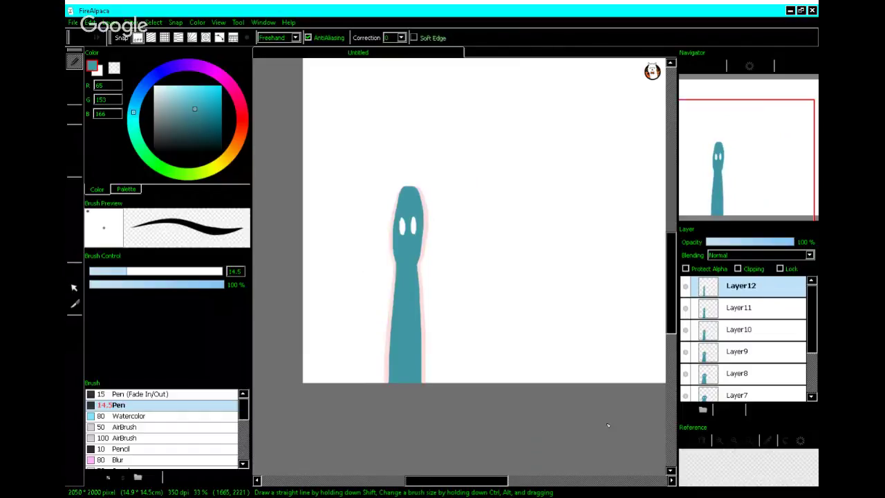
# - Duplicate Layer12 and transform the new copy about a quarter narrower, evenly from both sides at the same height
pyautogui.hotkey('ctrl', 'v')
pyautogui.hotkey('ctrl', 't')
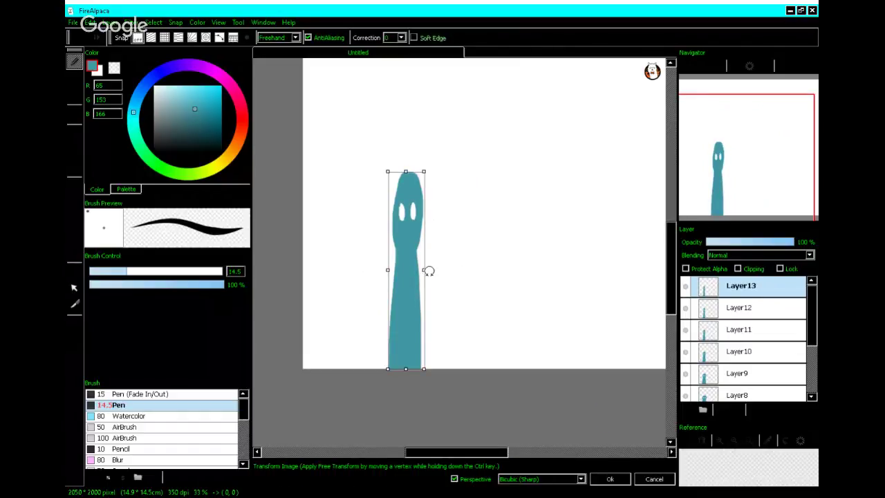
pyautogui.moveTo(427, 271); pyautogui.dragTo(419, 270)
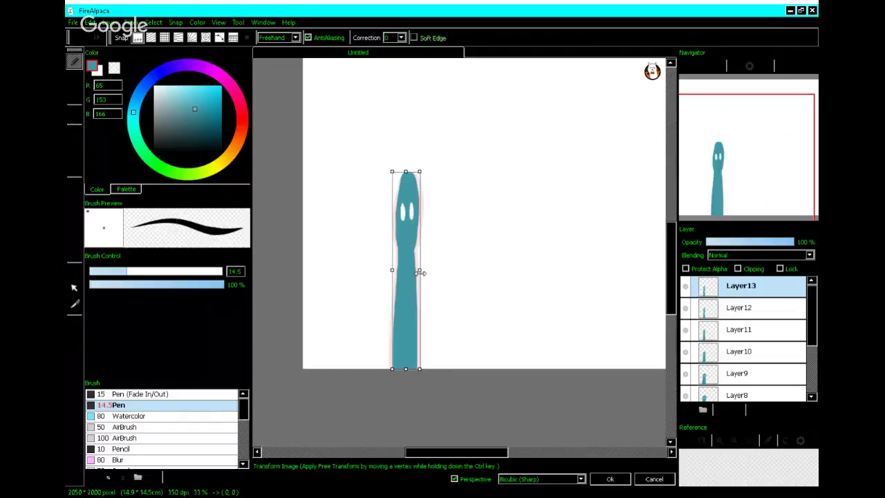
pyautogui.click(610, 479)
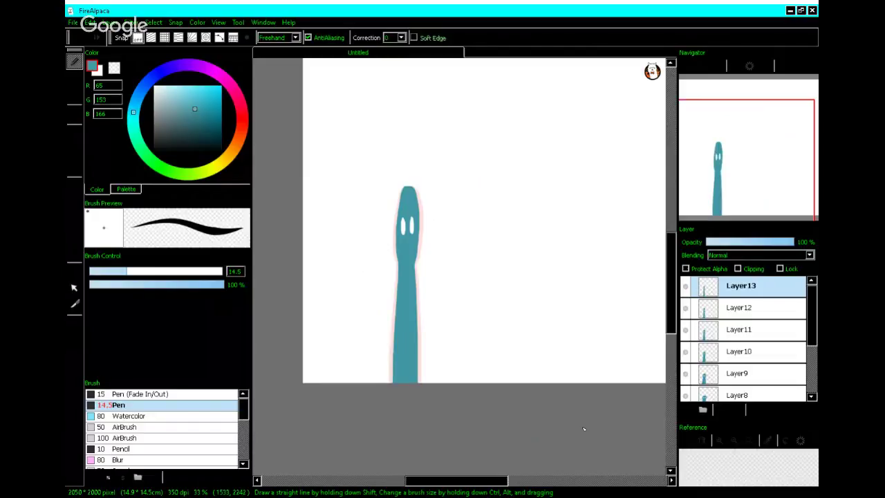
# - Duplicate Layer13 and use Transform to narrow the copied figure by about a quarter, keeping its height and centre
pyautogui.hotkey('ctrl', 'j')
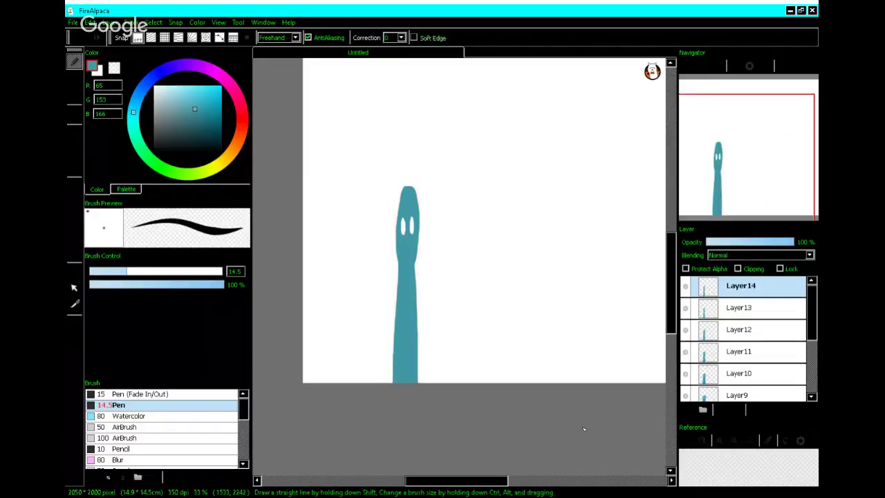
pyautogui.hotkey('ctrl', 't')
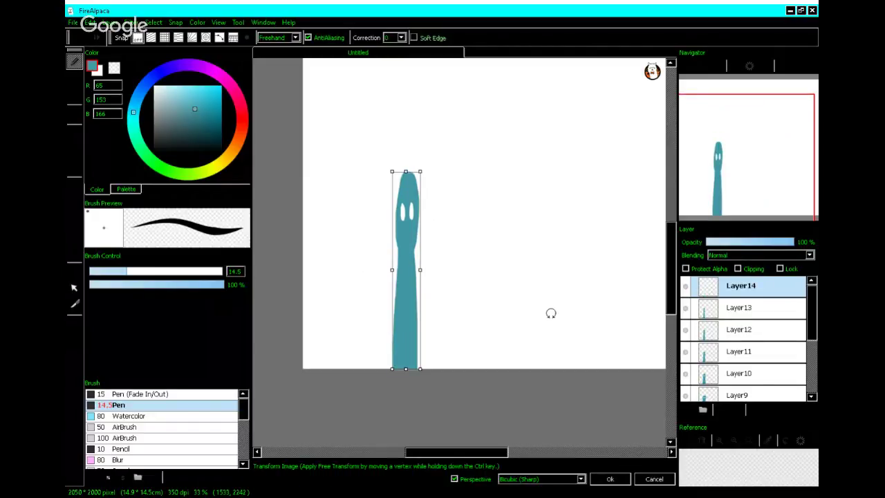
pyautogui.moveTo(421, 270); pyautogui.dragTo(418, 270)
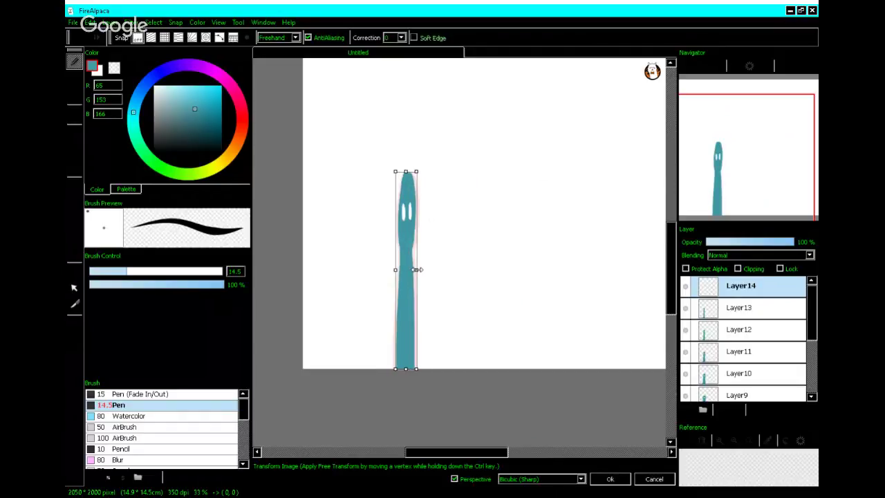
pyautogui.click(593, 479)
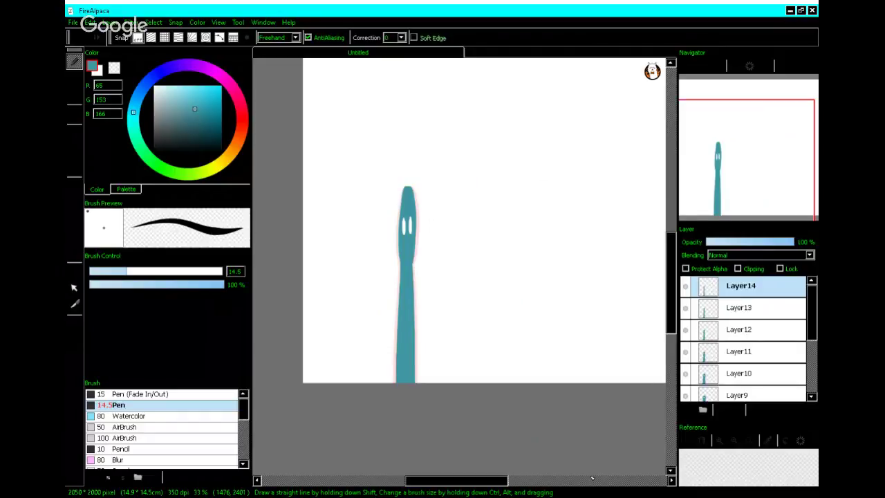
# - Duplicate Layer14 and then Layer15, transforming each new copy about a quarter narrower around its centre
pyautogui.hotkey('ctrl', 'v')
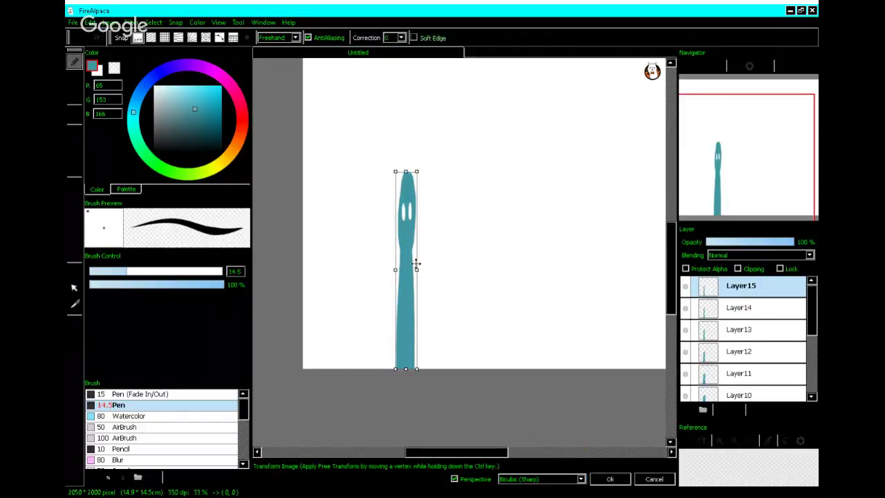
pyautogui.moveTo(412, 270); pyautogui.dragTo(414, 271)
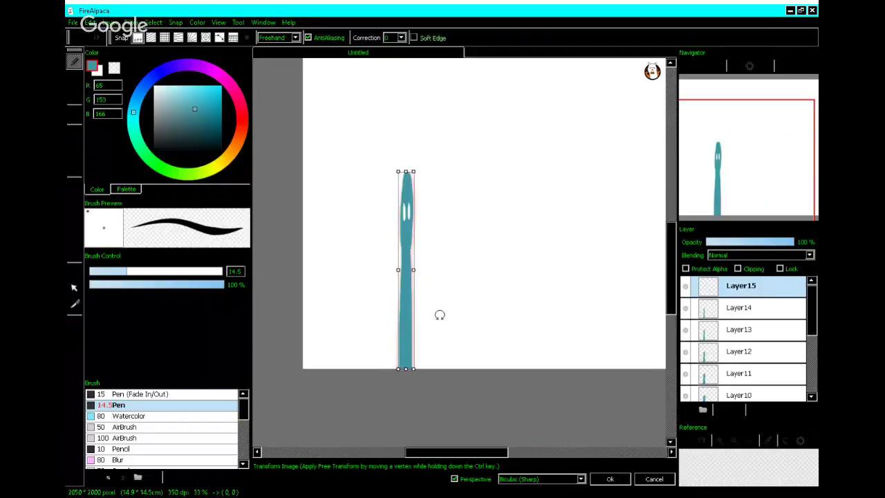
pyautogui.click(605, 479)
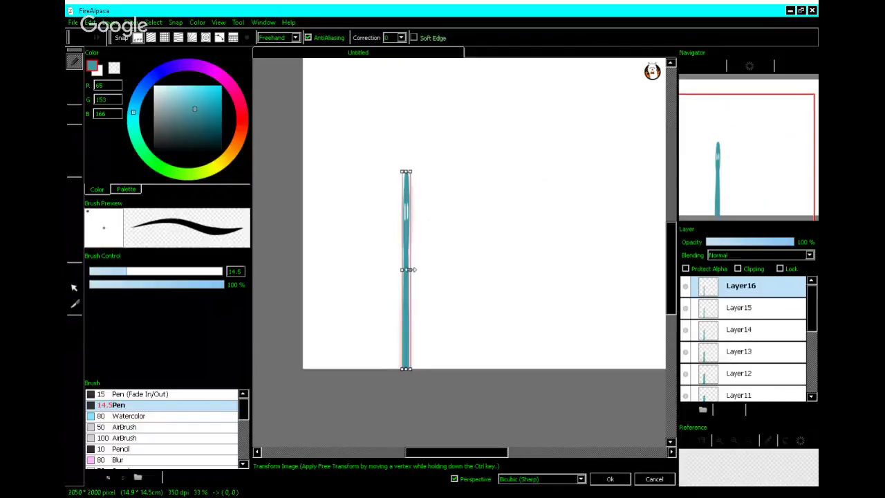
pyautogui.moveTo(410, 270); pyautogui.dragTo(412, 270)
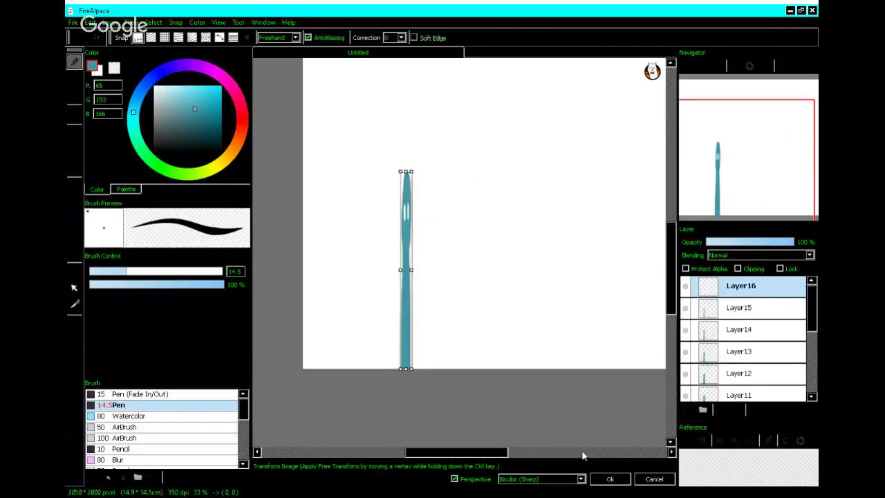
pyautogui.click(609, 479)
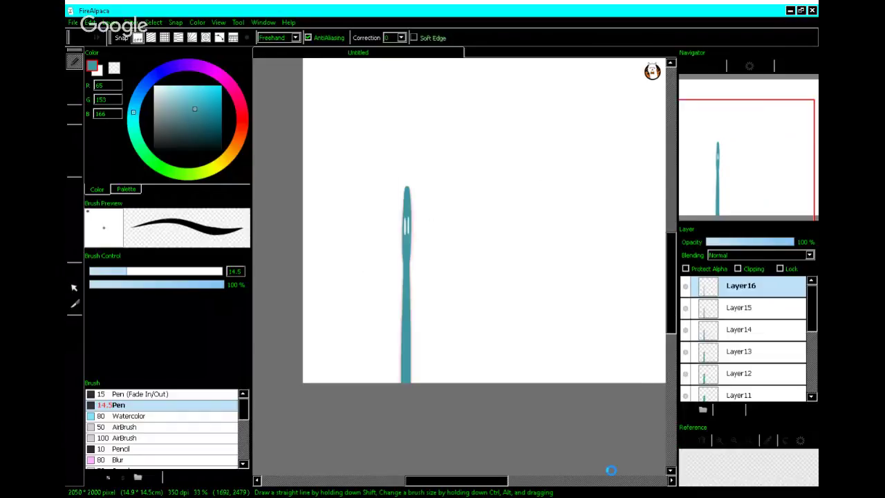
# - Duplicate Layer16 and transform the new copy to less than half its width, a thin sliver at the same height and centre
pyautogui.hotkey('ctrl', 'v')
pyautogui.hotkey('ctrl', 't')
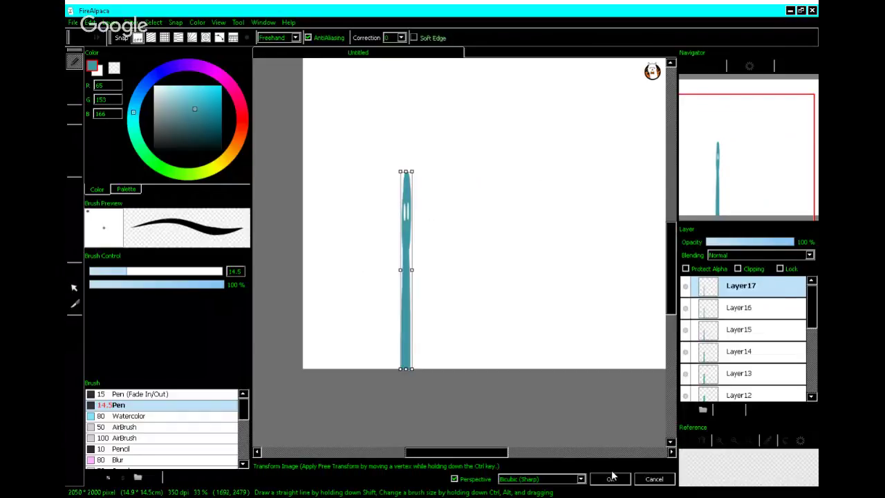
pyautogui.moveTo(426, 273); pyautogui.dragTo(408, 270)
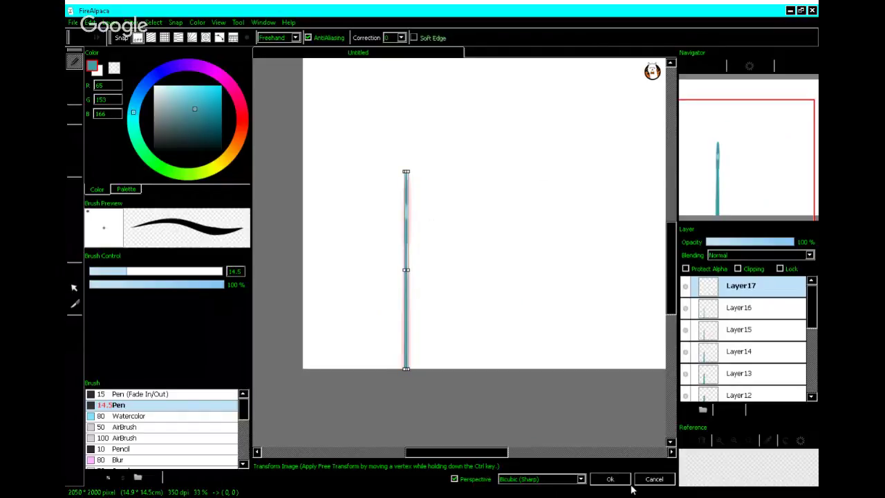
pyautogui.click(610, 479)
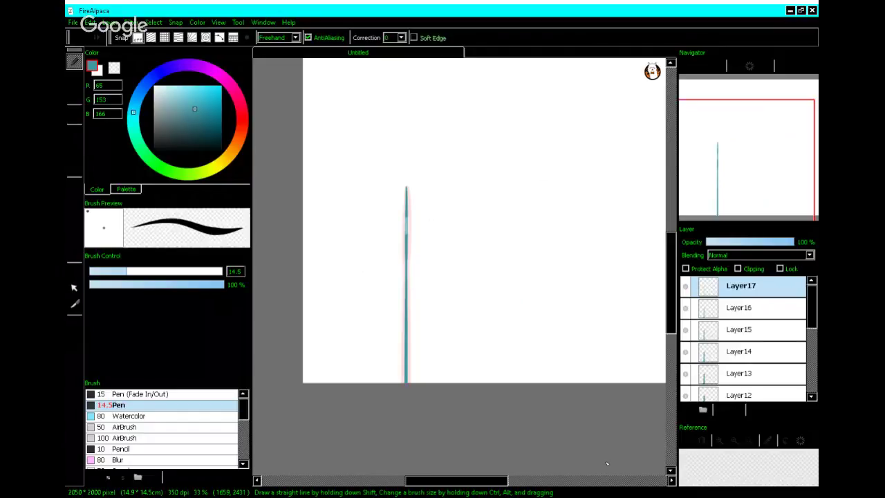
# - Duplicate Layer17 and erase the thin sliver completely from the new copy with the Eraser to make a blank frame
pyautogui.hotkey('ctrl', 'v')
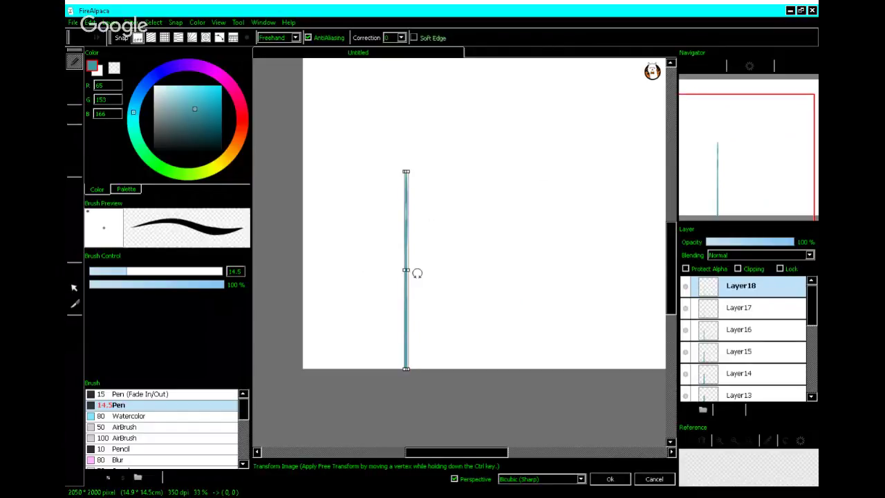
pyautogui.moveTo(408, 270); pyautogui.dragTo(406, 270)
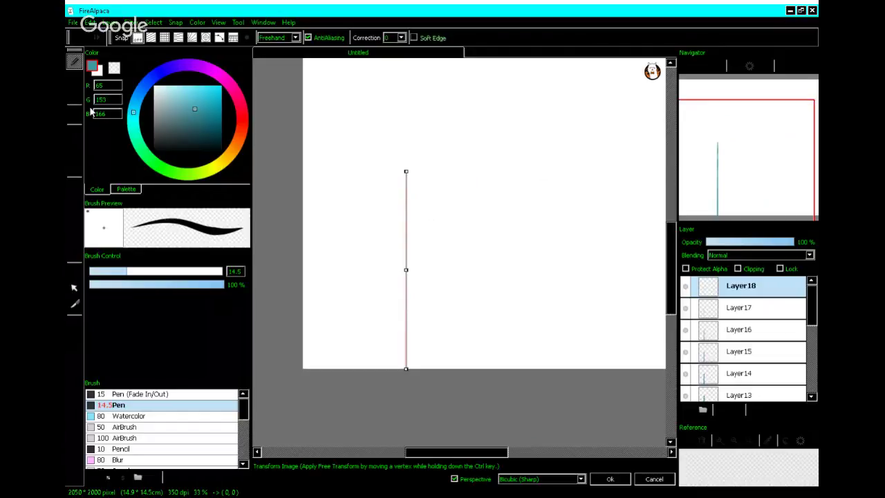
pyautogui.click(78, 81)
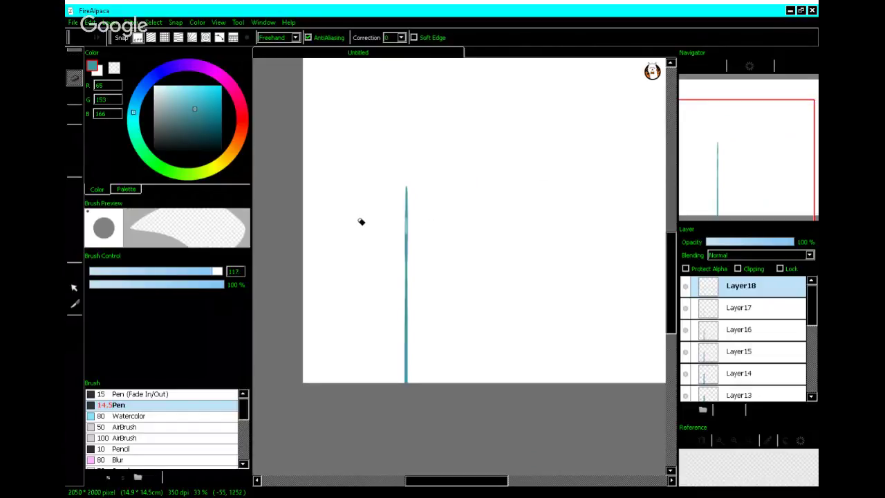
pyautogui.moveTo(405, 193)
pyautogui.mouseDown()
pyautogui.moveTo(415, 371)
pyautogui.moveTo(406, 392)
pyautogui.mouseUp()
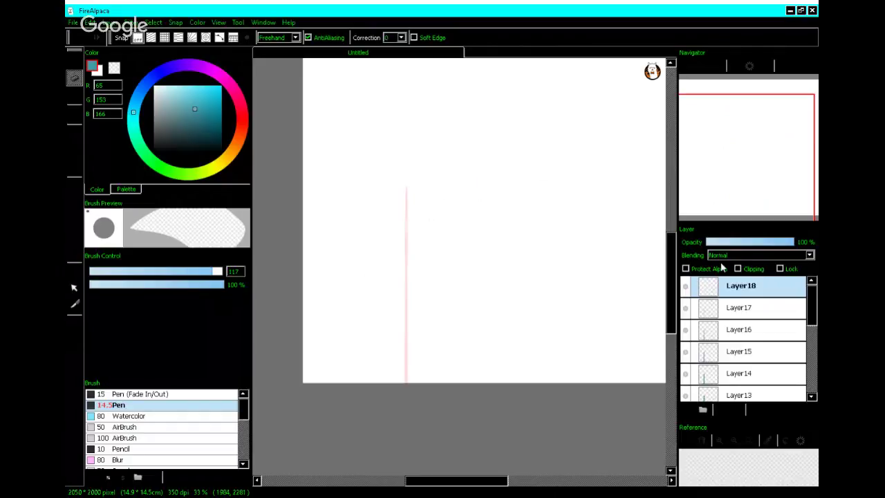
# - Copy the full-width figure from Layer6 and paste it onto a new layer above Layer18
pyautogui.scroll(-5, 739, 311)
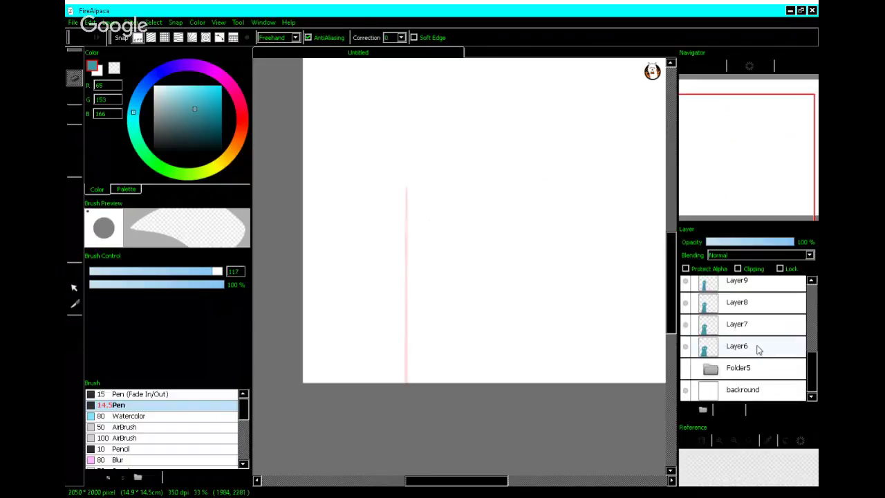
pyautogui.click(758, 349)
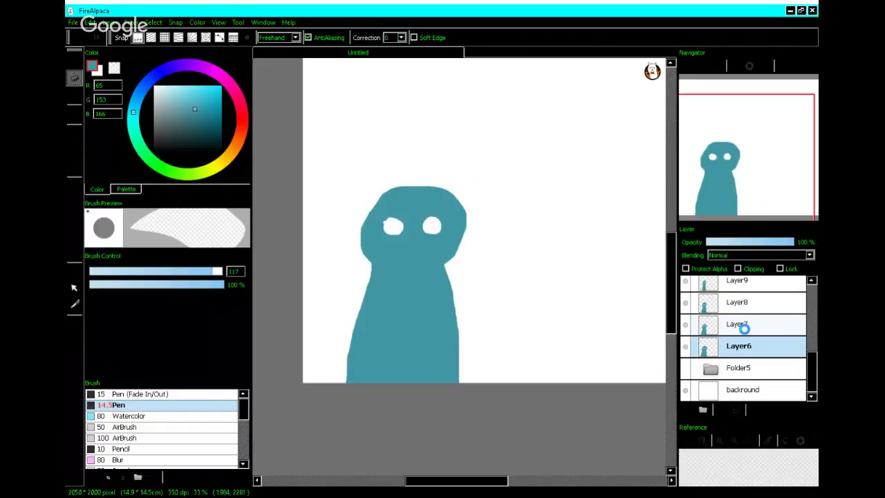
pyautogui.scroll(2, 745, 331)
pyautogui.scroll(7, 747, 334)
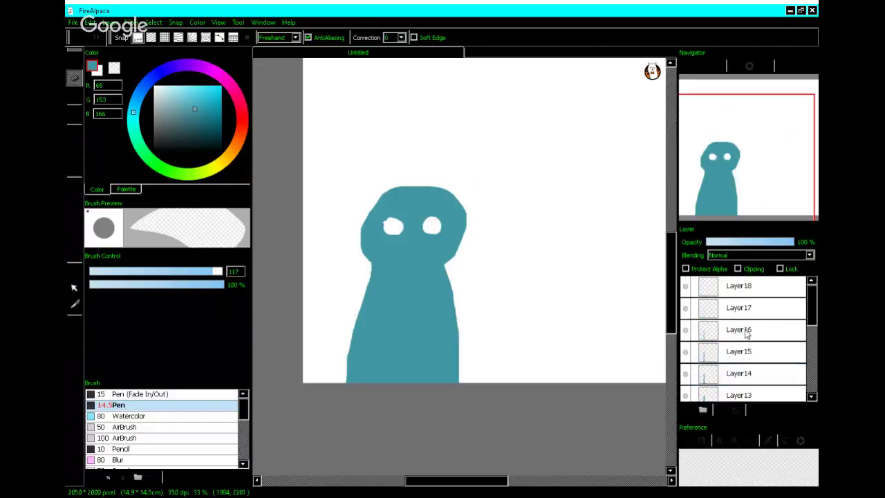
pyautogui.click(767, 289)
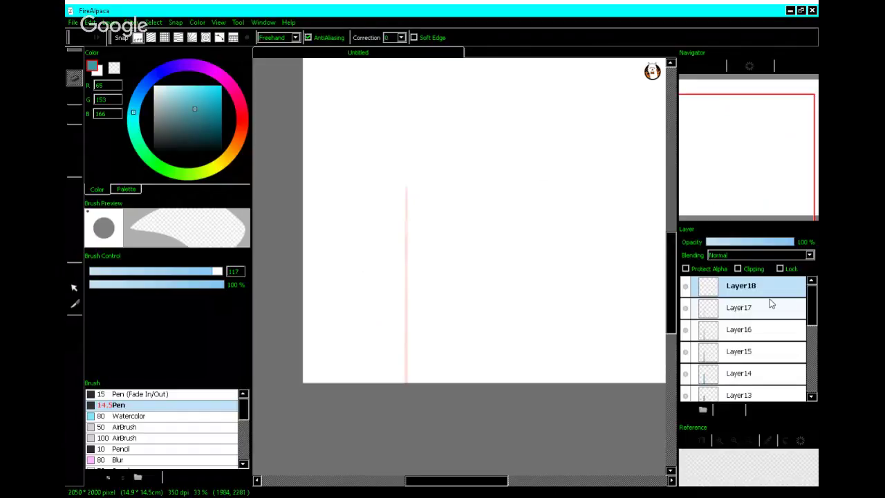
pyautogui.hotkey('ctrl', 'z')
# - Transform the pasted figure on Layer19: move it to the canvas's right half, about 40 percent taller and slightly wider
pyautogui.hotkey('ctrl', 't')
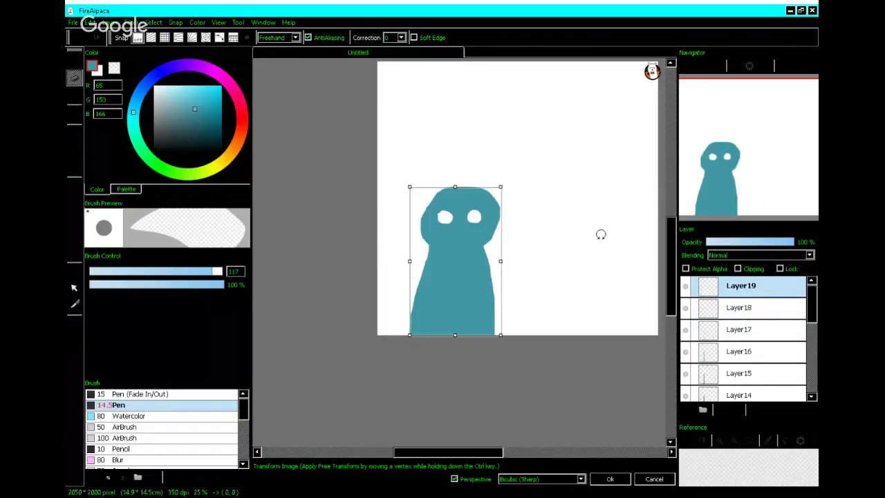
pyautogui.moveTo(438, 257); pyautogui.dragTo(556, 237)
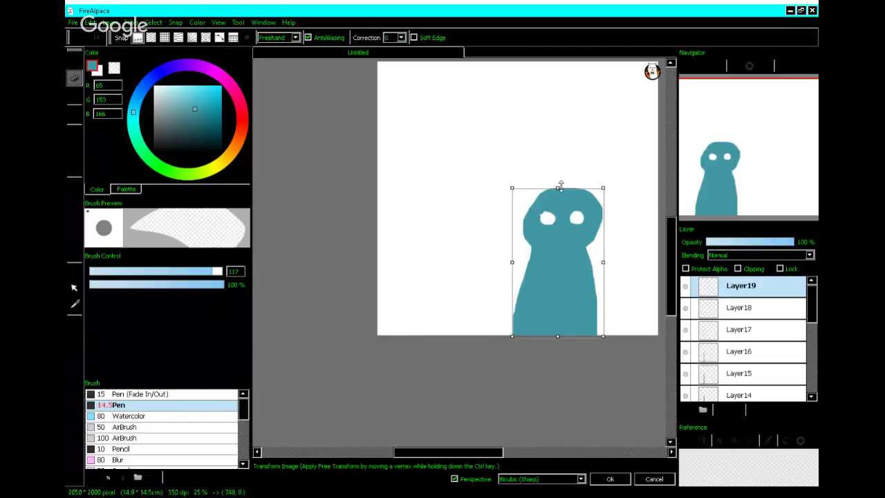
pyautogui.moveTo(561, 184); pyautogui.dragTo(557, 157)
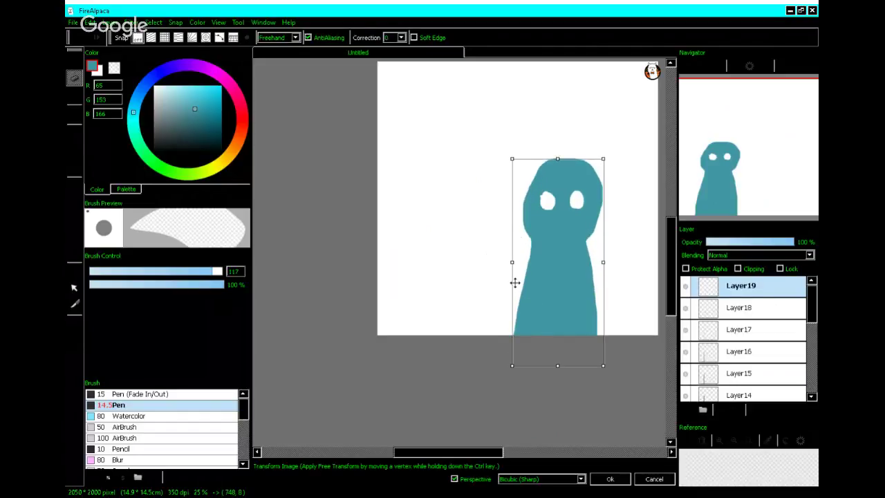
pyautogui.moveTo(511, 263); pyautogui.dragTo(505, 263)
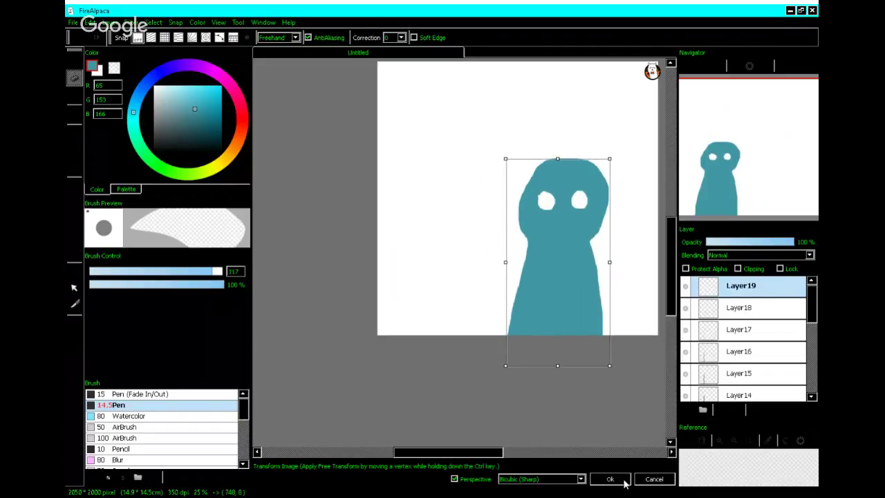
pyautogui.click(623, 480)
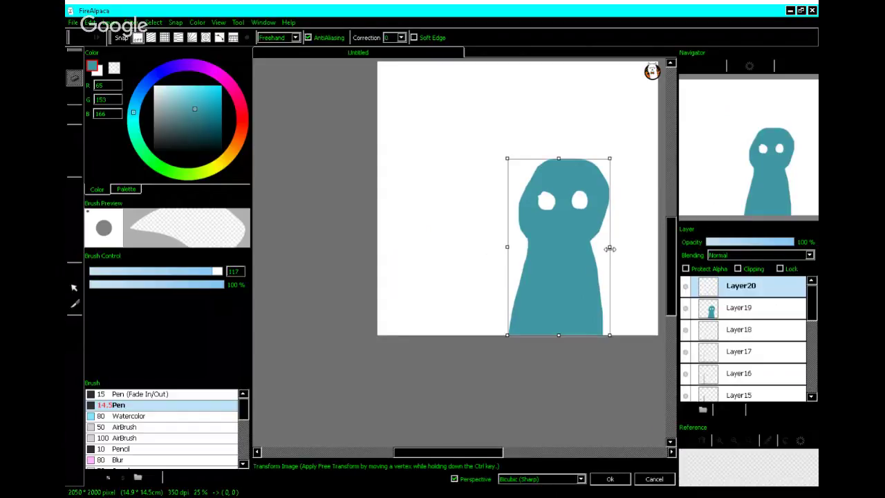
# - Duplicate Layer19 and then Layer20, transforming the first copy slightly narrower and the second about a quarter narrower around its centre
pyautogui.moveTo(609, 248); pyautogui.dragTo(603, 249)
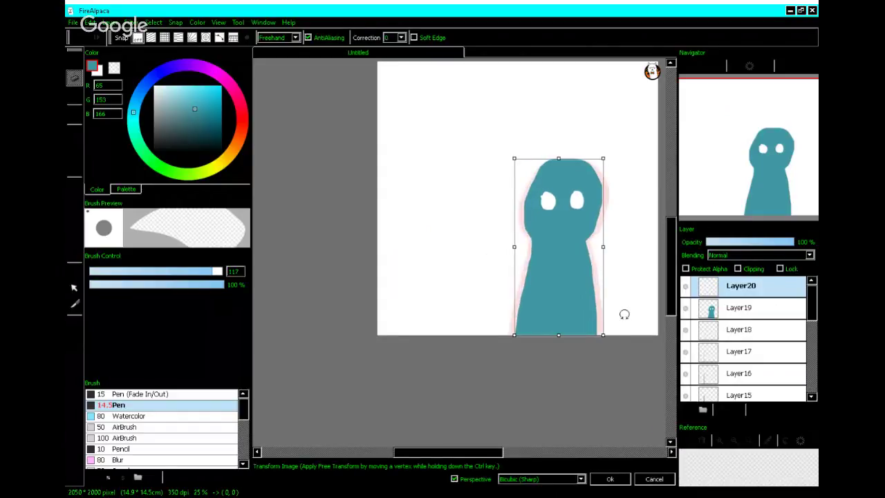
pyautogui.click(609, 479)
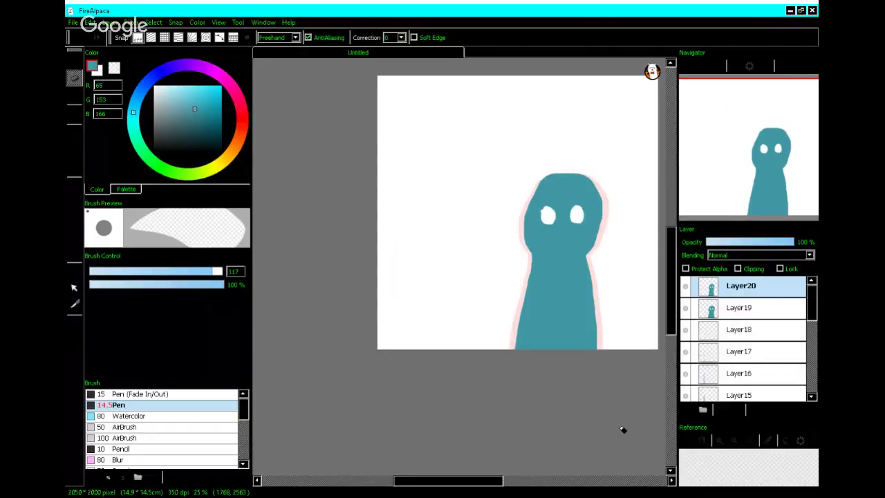
pyautogui.hotkey('ctrl', 'c')
pyautogui.hotkey('ctrl', 'v')
pyautogui.hotkey('ctrl', 't')
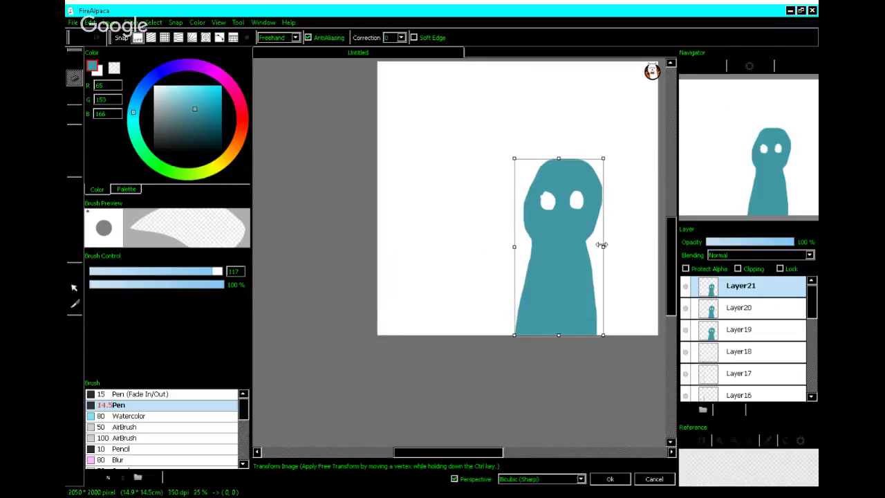
pyautogui.moveTo(602, 244); pyautogui.dragTo(592, 249)
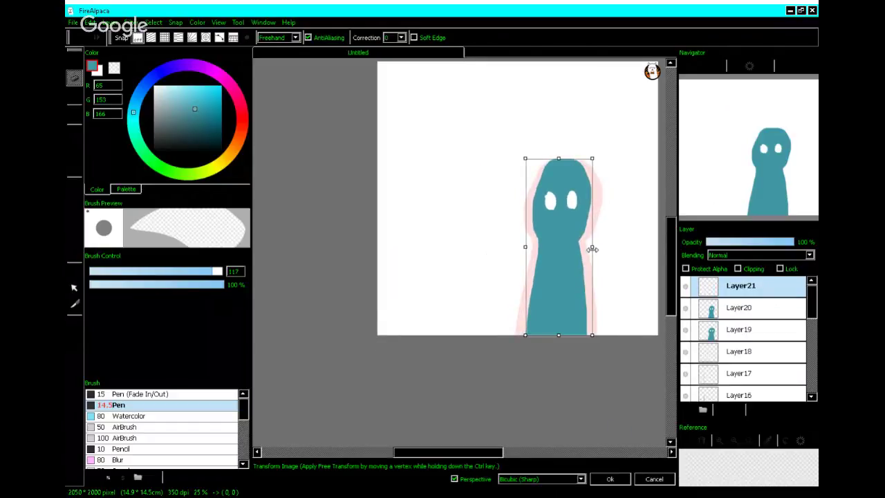
pyautogui.click(611, 478)
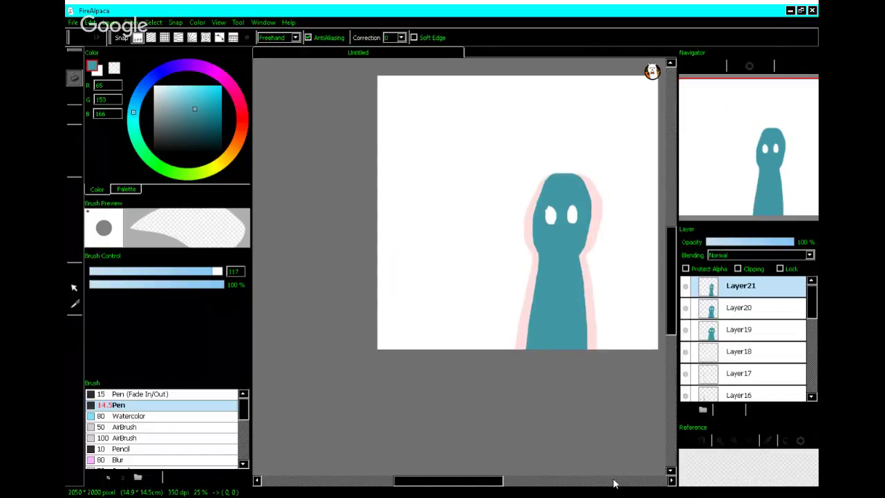
# - Duplicate Layer21 and transform the new copy about 15 percent narrower around its centre at the same height
pyautogui.hotkey('ctrl', 'v')
pyautogui.hotkey('ctrl', 't')
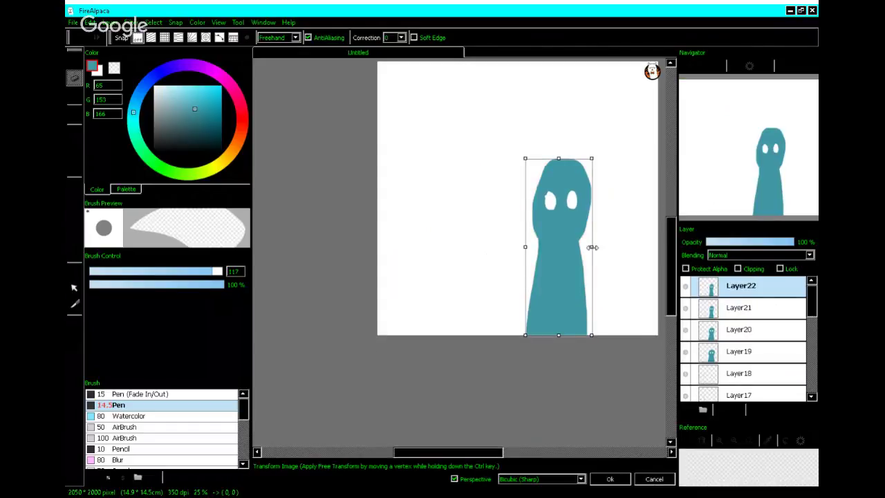
pyautogui.moveTo(592, 246); pyautogui.dragTo(587, 248)
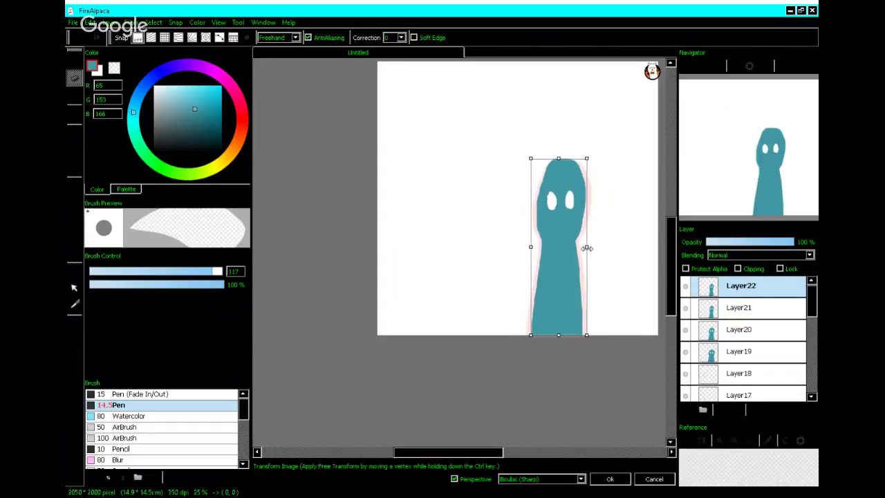
pyautogui.click(610, 478)
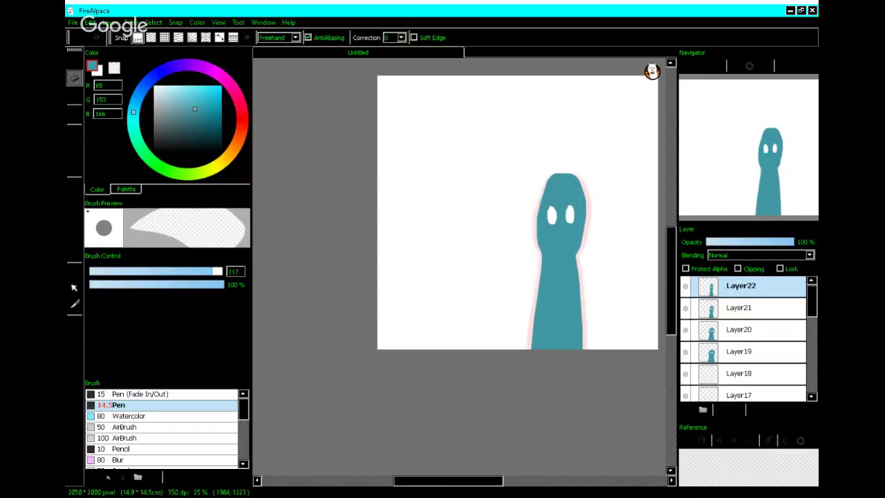
pyautogui.moveTo(805, 193)
pyautogui.click(763, 274)
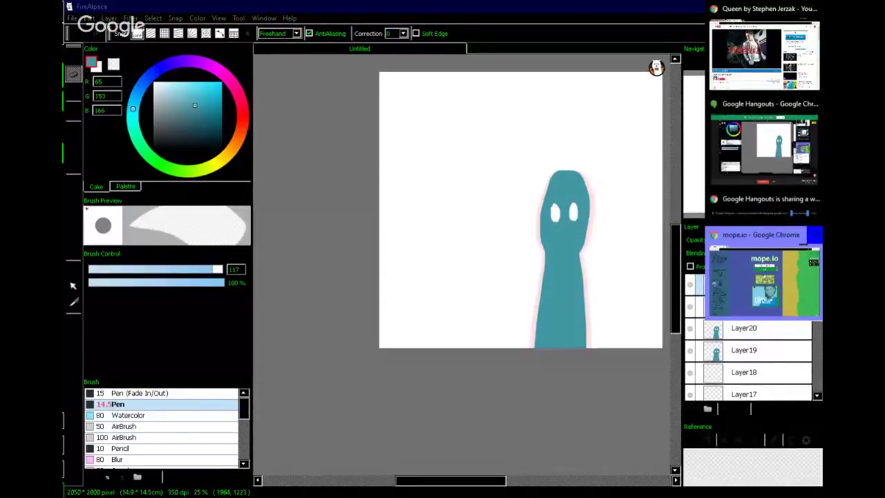
pyautogui.click(575, 363)
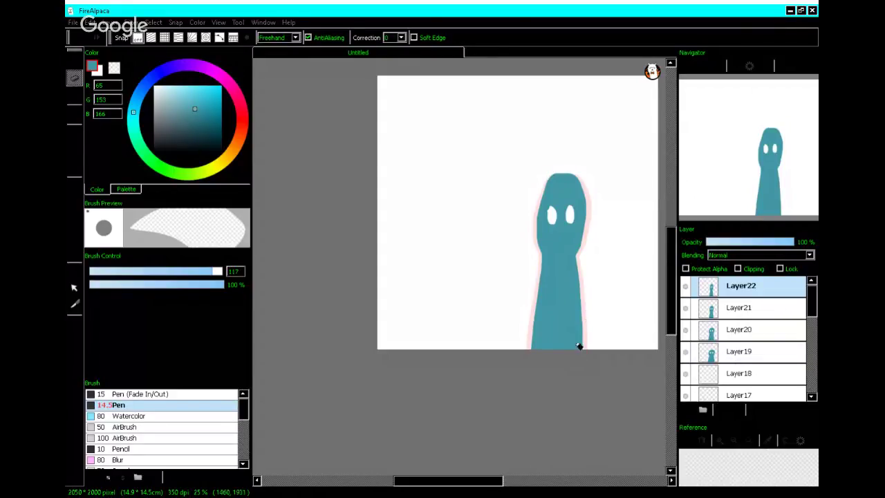
# - With the Brush tool selected, duplicate Layer22 and then Layer23, transforming the copies about a fifth and over a quarter narrower around their centre
pyautogui.click(70, 64)
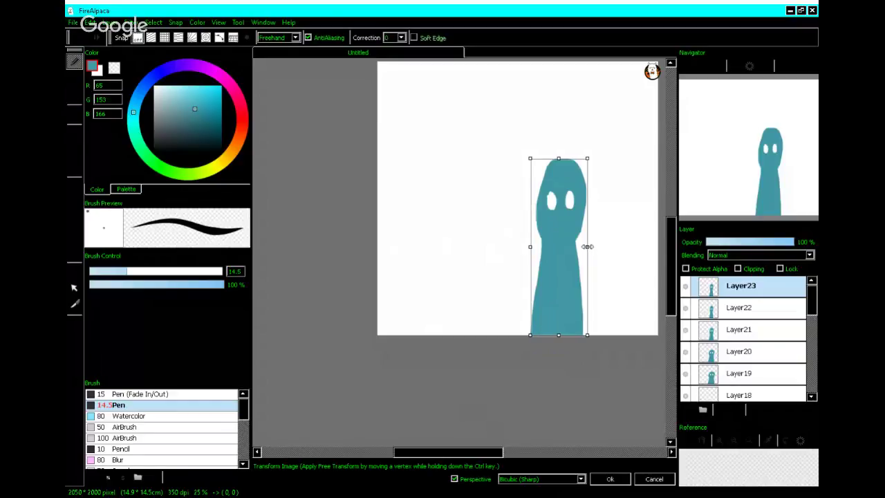
pyautogui.moveTo(588, 247); pyautogui.dragTo(582, 246)
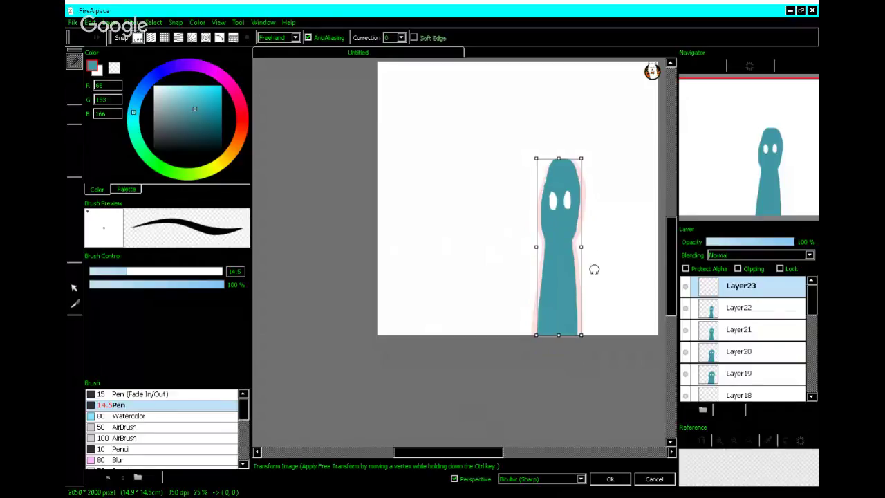
pyautogui.click(610, 478)
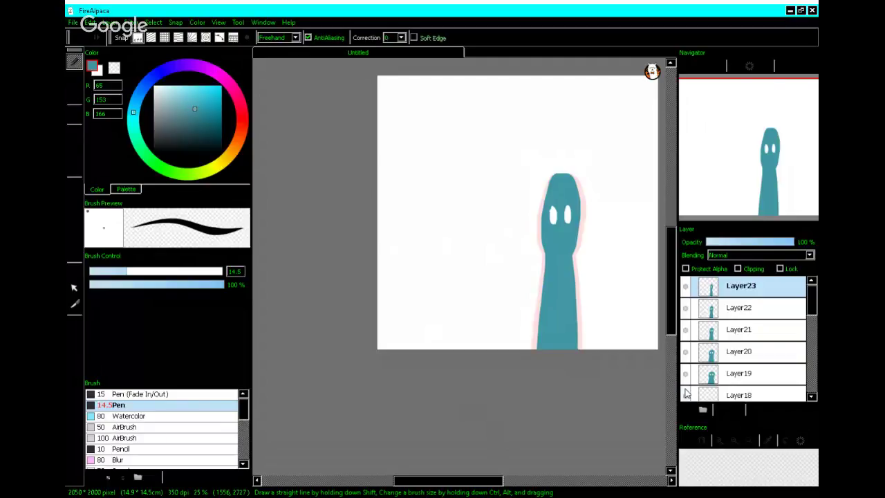
pyautogui.hotkey('ctrl', 't')
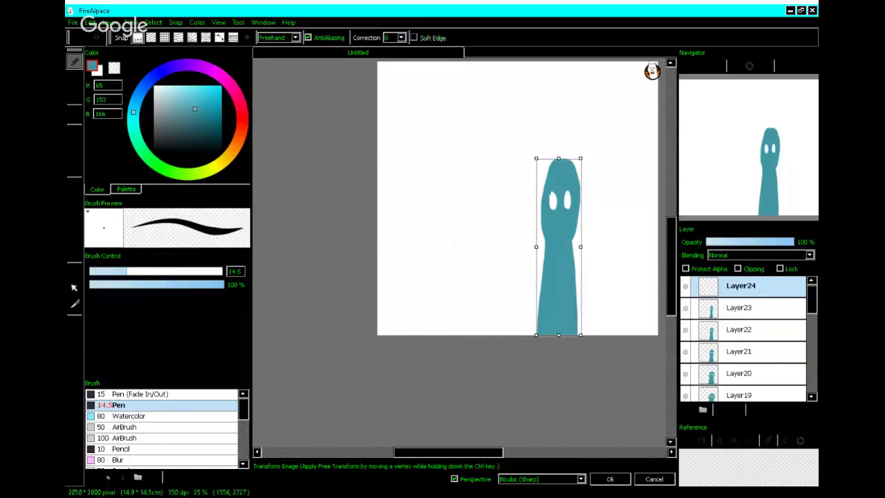
pyautogui.moveTo(583, 248); pyautogui.dragTo(574, 248)
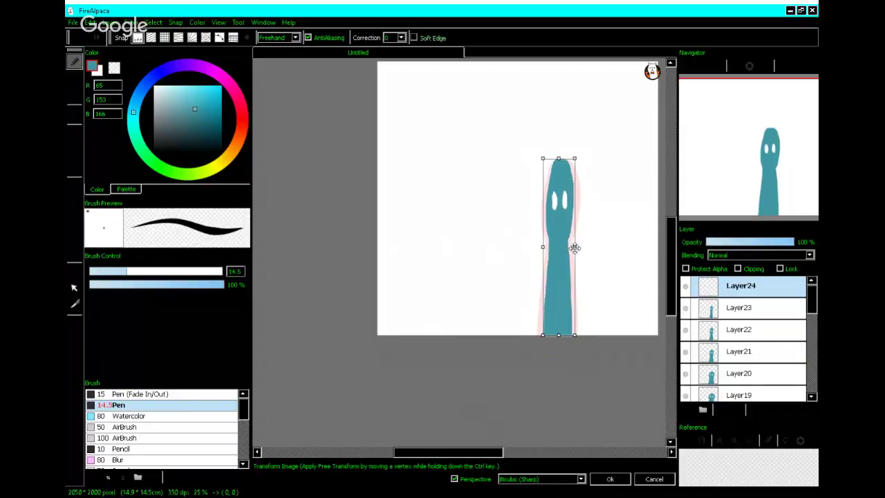
pyautogui.click(610, 479)
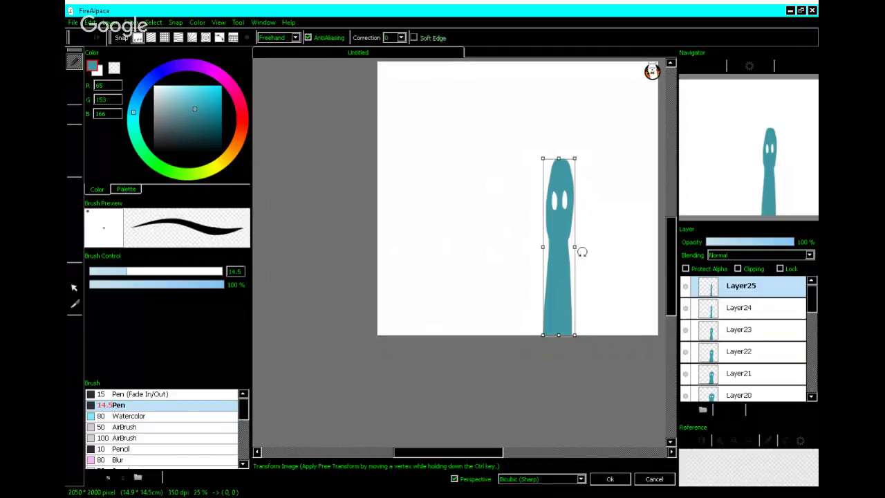
# - Duplicate Layer24 and then Layer25, transforming the first copy about a quarter narrower and the second about a fifth narrower
pyautogui.moveTo(575, 248); pyautogui.dragTo(571, 248)
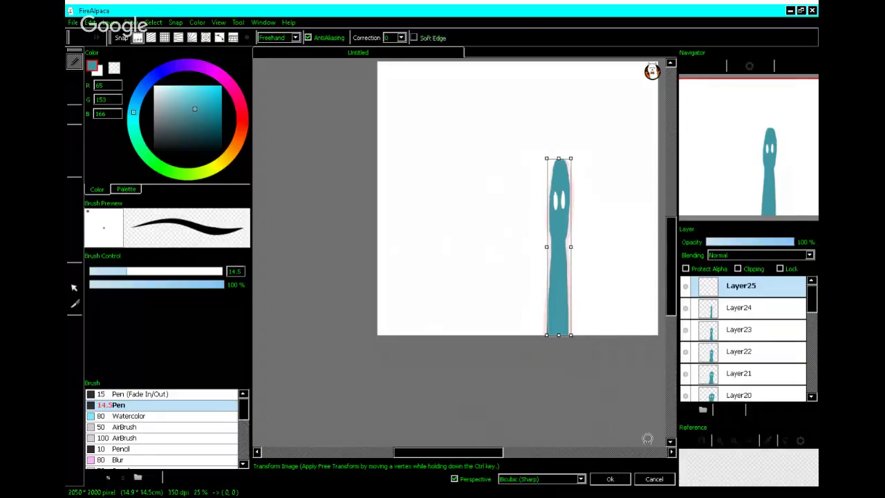
pyautogui.click(620, 477)
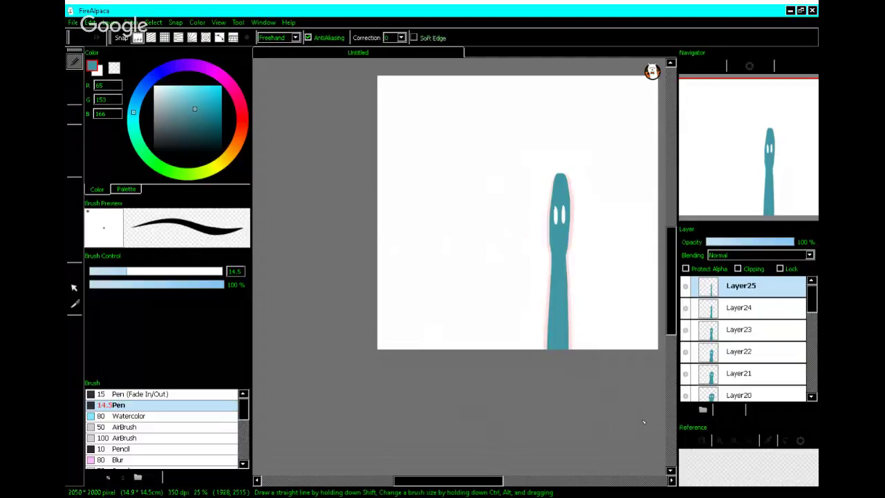
pyautogui.hotkey('ctrl', 'shift', 'n')
pyautogui.hotkey('ctrl', 't')
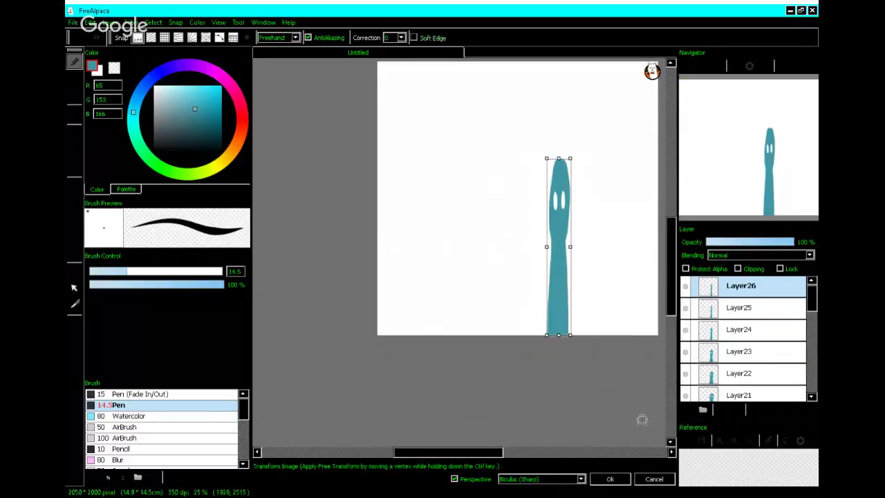
pyautogui.moveTo(571, 247); pyautogui.dragTo(572, 245)
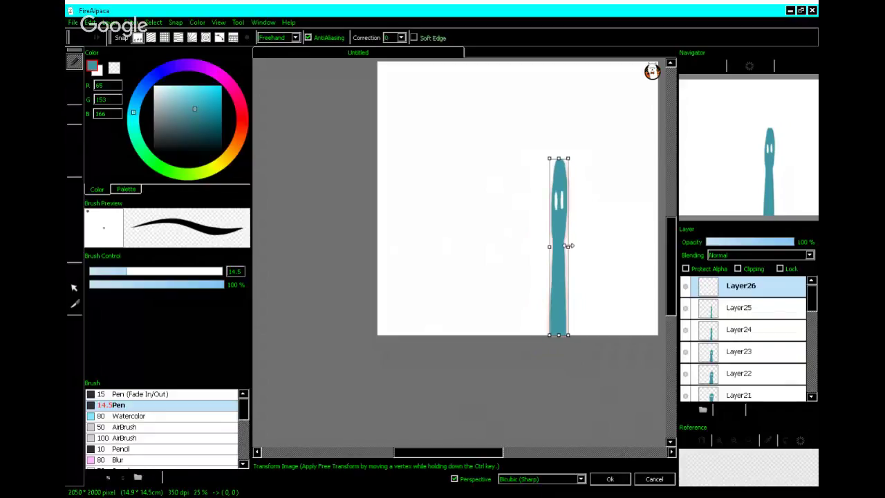
pyautogui.click(617, 479)
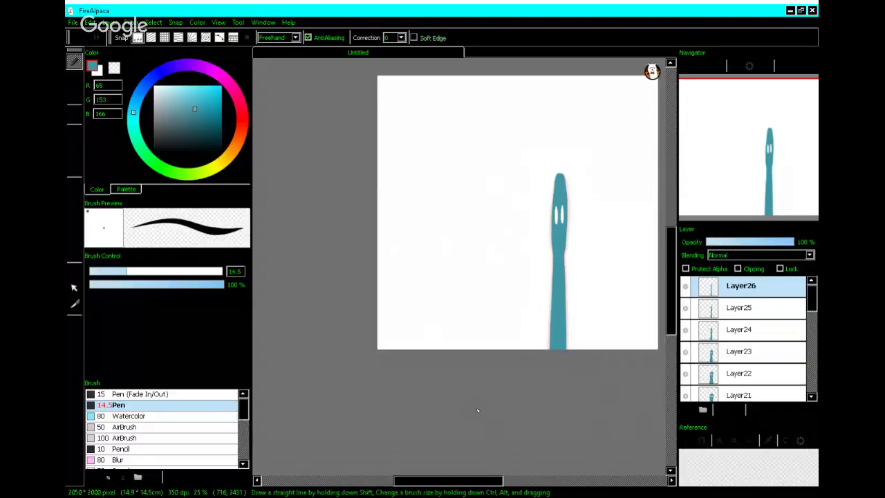
# - Duplicate Layer26 and then Layer27, transforming the first copy about a third narrower and the second to a thin sliver about half as wide
pyautogui.hotkey('ctrl', 'v')
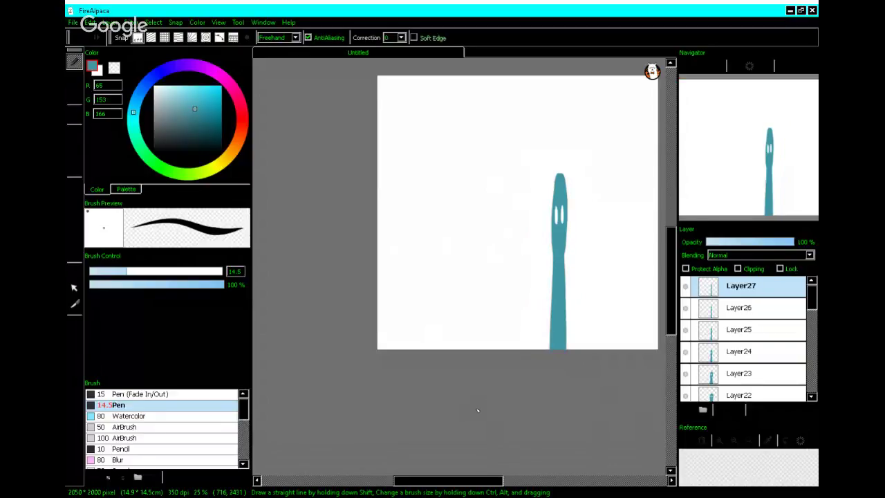
pyautogui.hotkey('ctrl', 't')
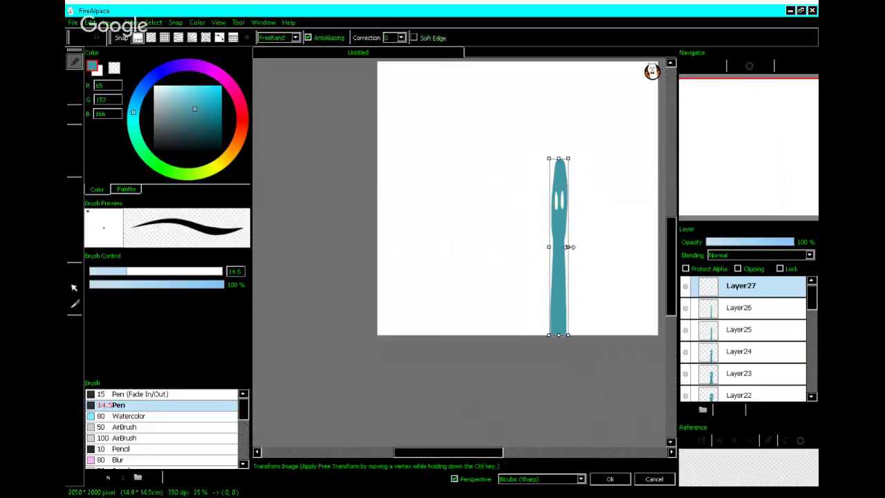
pyautogui.moveTo(569, 246); pyautogui.dragTo(566, 248)
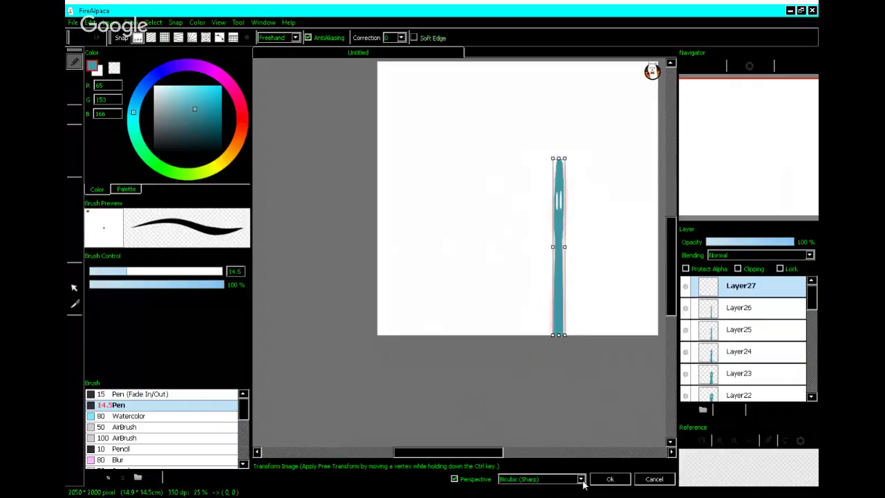
pyautogui.click(610, 479)
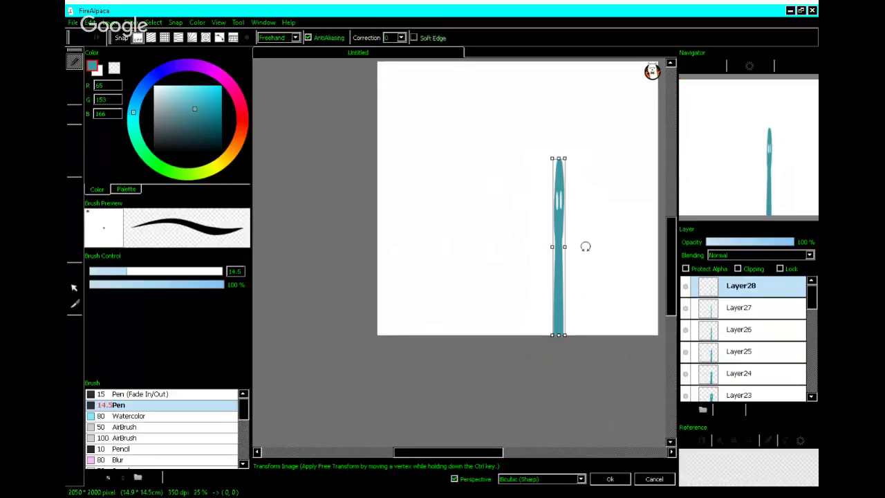
pyautogui.moveTo(568, 246); pyautogui.dragTo(564, 246)
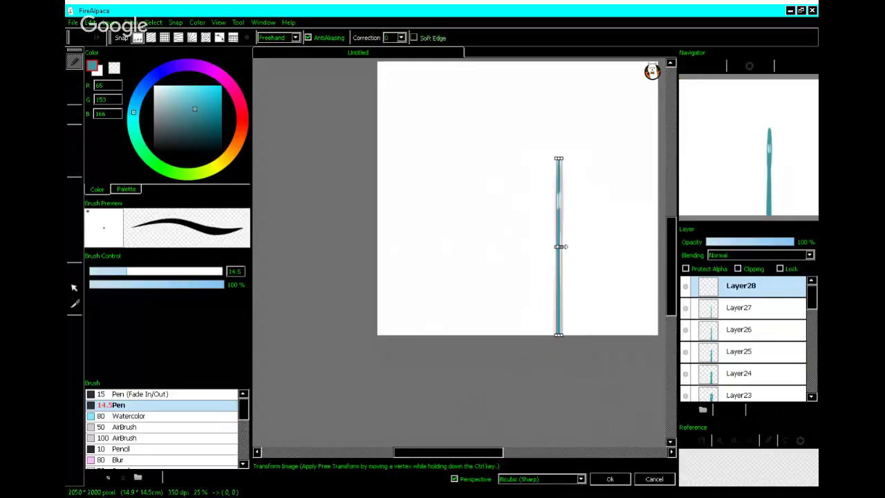
pyautogui.click(602, 479)
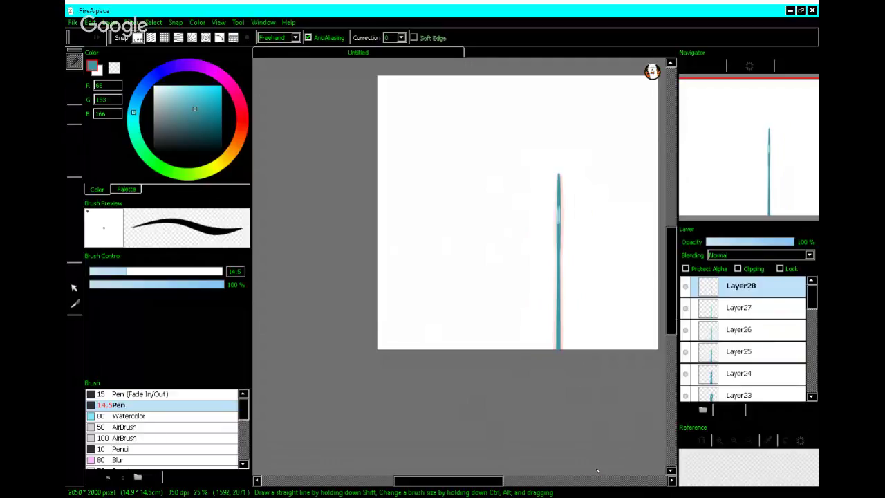
# - Duplicate Layer28 and erase the sliver completely from the new copy with the Eraser at size 198 to make a blank frame
pyautogui.hotkey('ctrl', 'v')
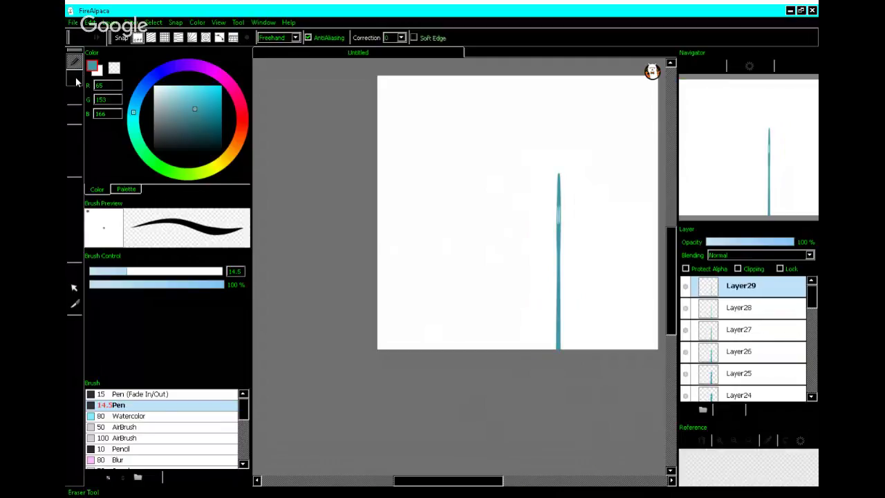
pyautogui.click(75, 80)
pyautogui.click(228, 275)
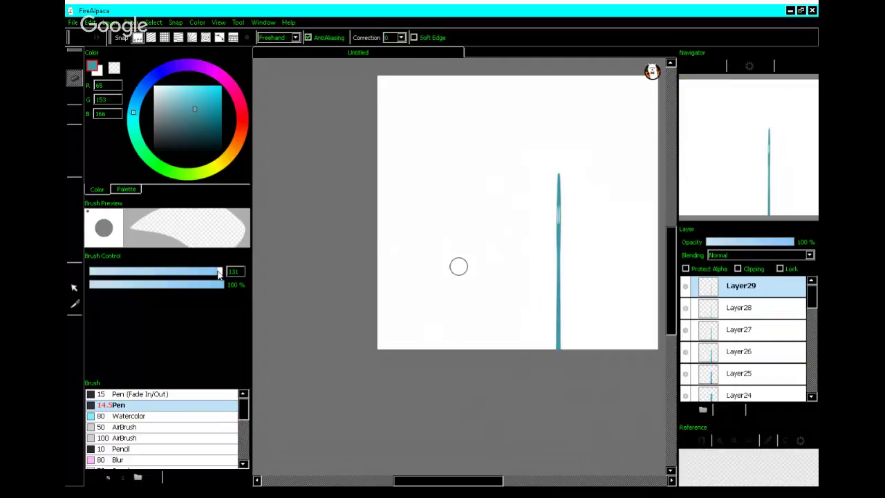
pyautogui.moveTo(564, 171); pyautogui.dragTo(557, 349)
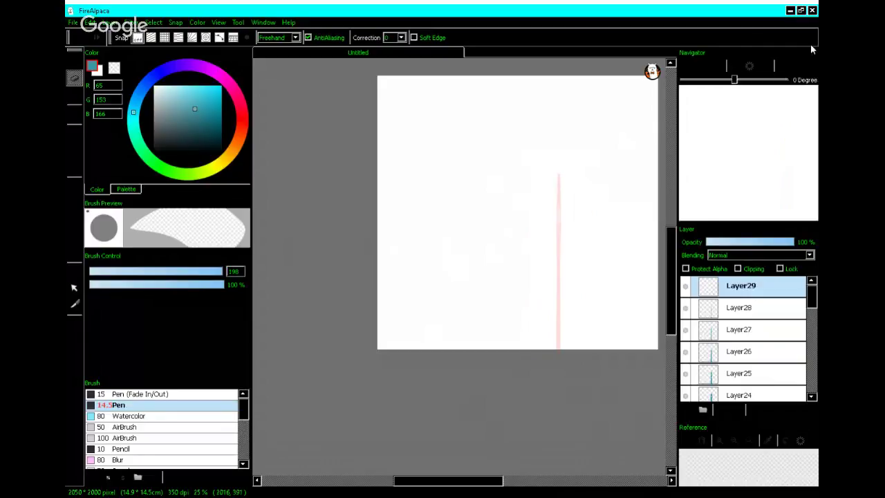
# - Copy the original figure from Layer6 and paste it as a new layer above the blank Layer29
pyautogui.moveTo(723, 181); pyautogui.dragTo(733, 184)
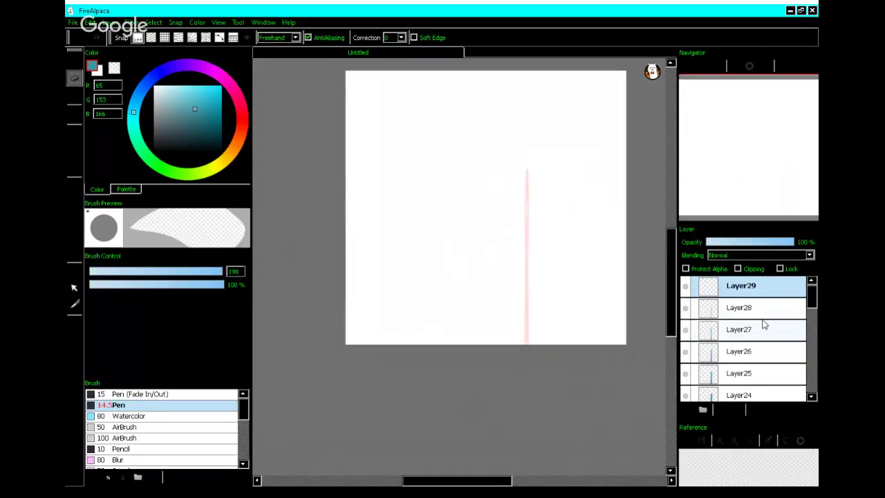
pyautogui.scroll(-8, 764, 321)
pyautogui.scroll(-2, 779, 329)
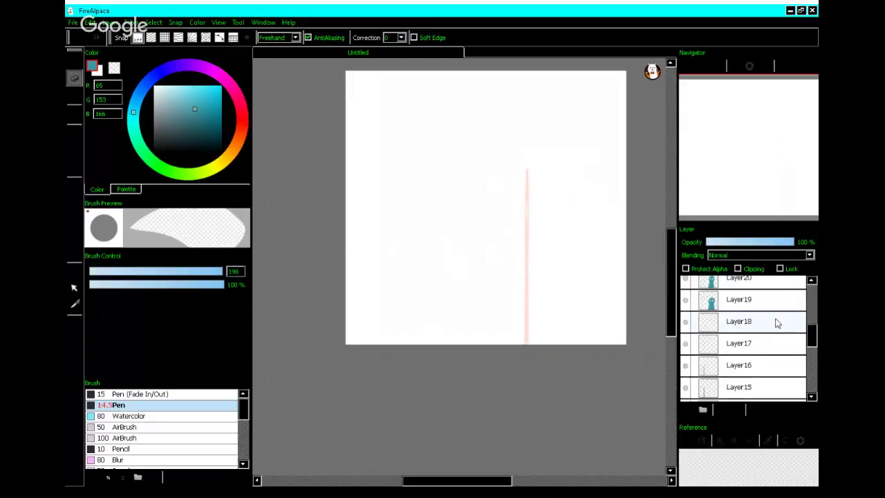
pyautogui.scroll(4, 778, 325)
pyautogui.scroll(-1, 776, 322)
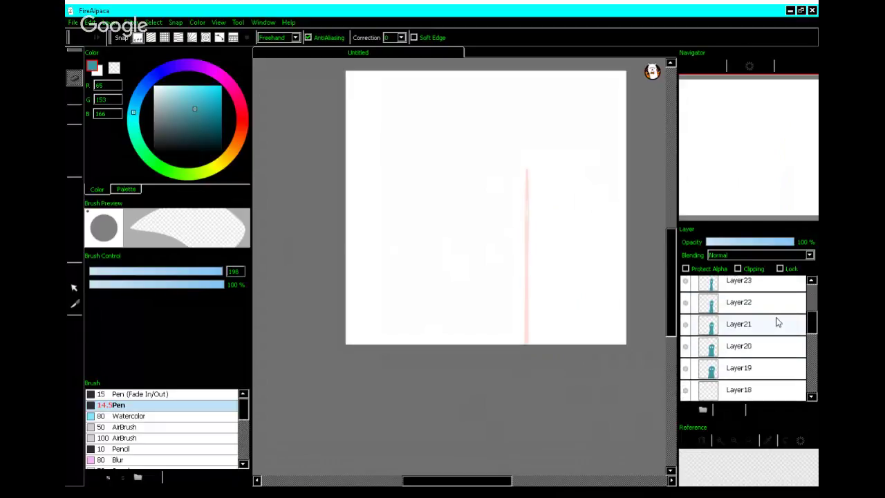
pyautogui.click(753, 369)
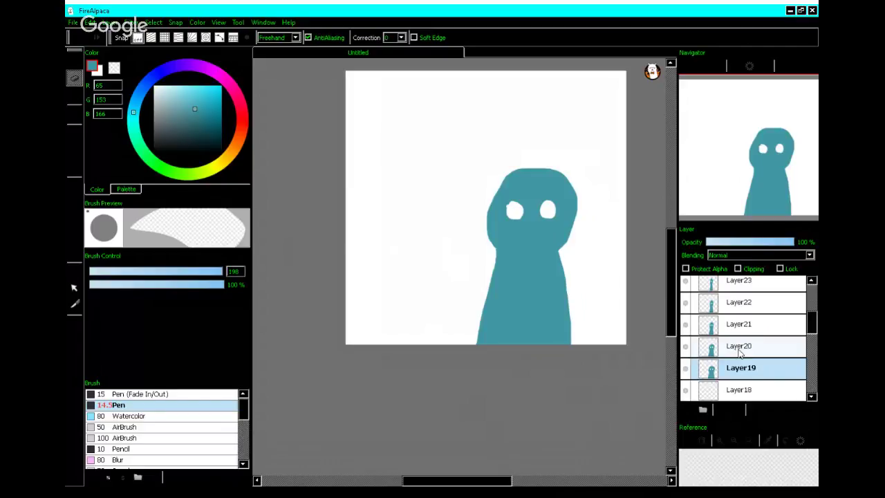
pyautogui.scroll(-11, 739, 351)
pyautogui.scroll(-4, 741, 357)
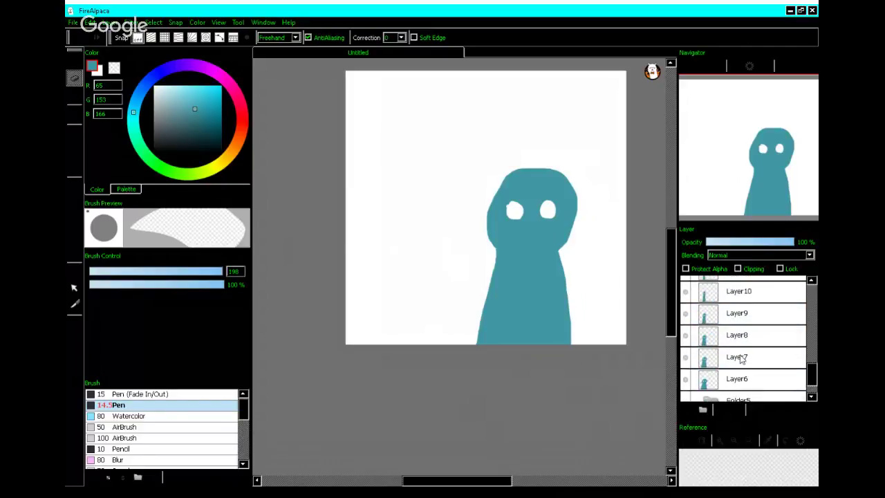
pyautogui.click(739, 346)
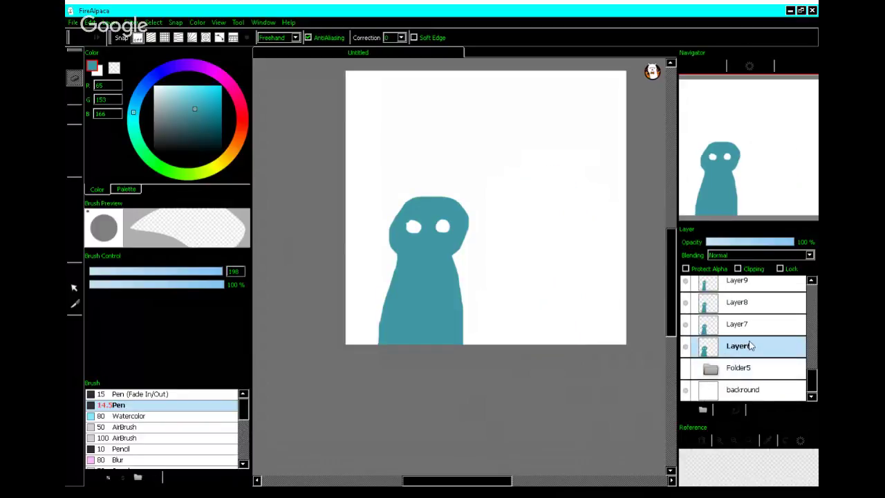
pyautogui.scroll(5, 750, 337)
pyautogui.scroll(15, 750, 337)
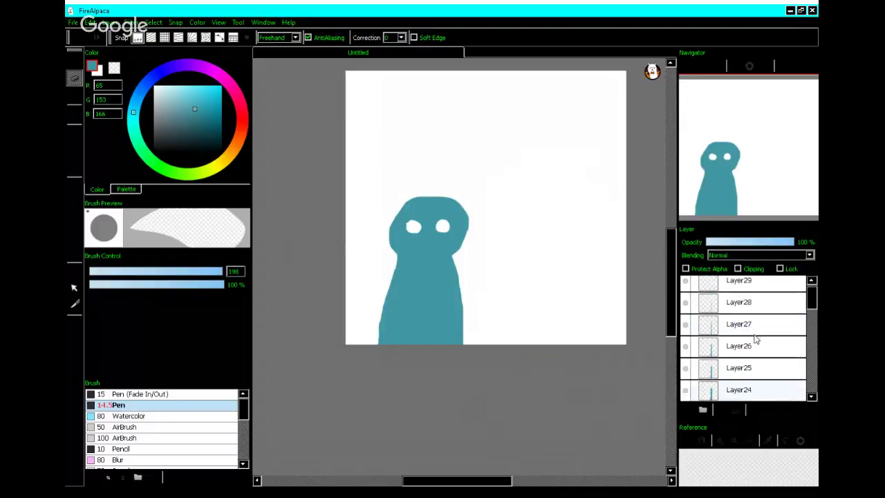
pyautogui.click(763, 296)
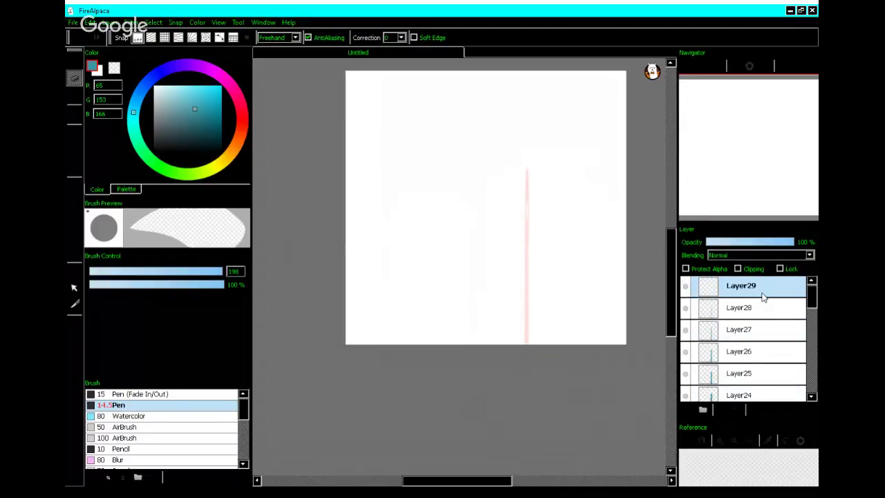
pyautogui.scroll(1, 763, 296)
pyautogui.click(763, 296)
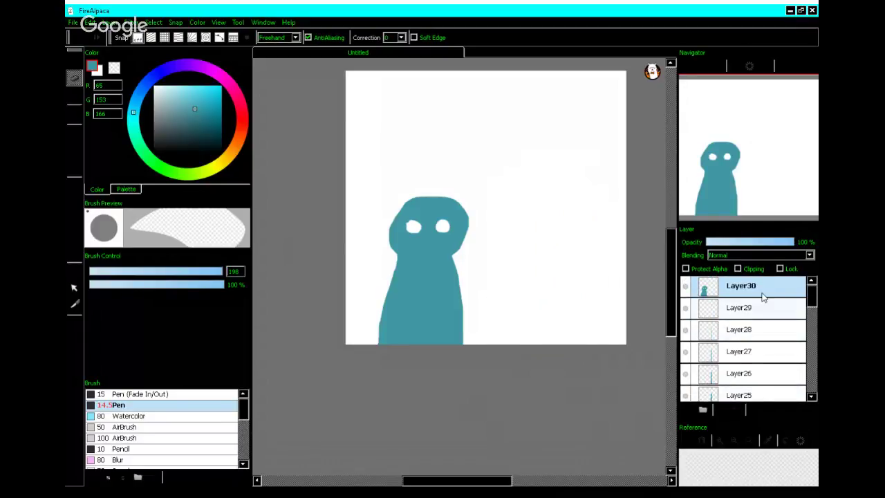
# - Transform the pasted figure on Layer30 about a quarter shorter and move it about 400 px right, standing on the canvas's lower edge
pyautogui.hotkey('ctrl', 't')
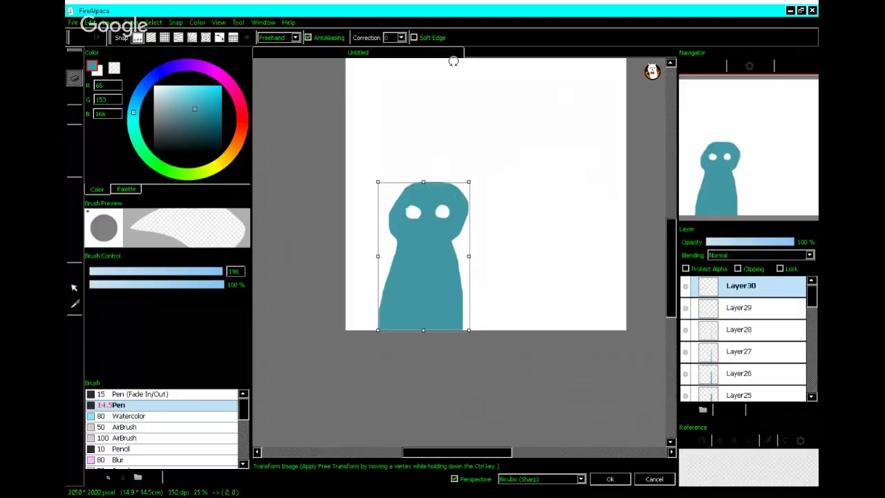
pyautogui.moveTo(423, 224); pyautogui.dragTo(477, 233)
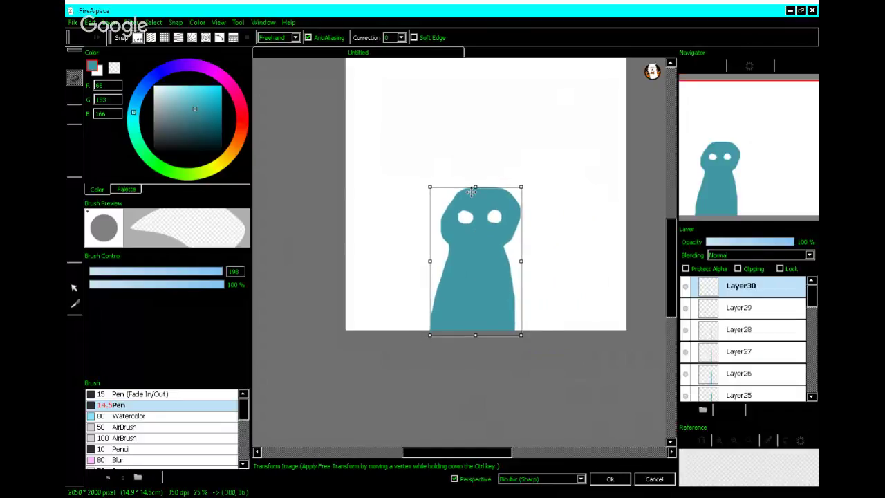
pyautogui.moveTo(474, 185); pyautogui.dragTo(479, 202)
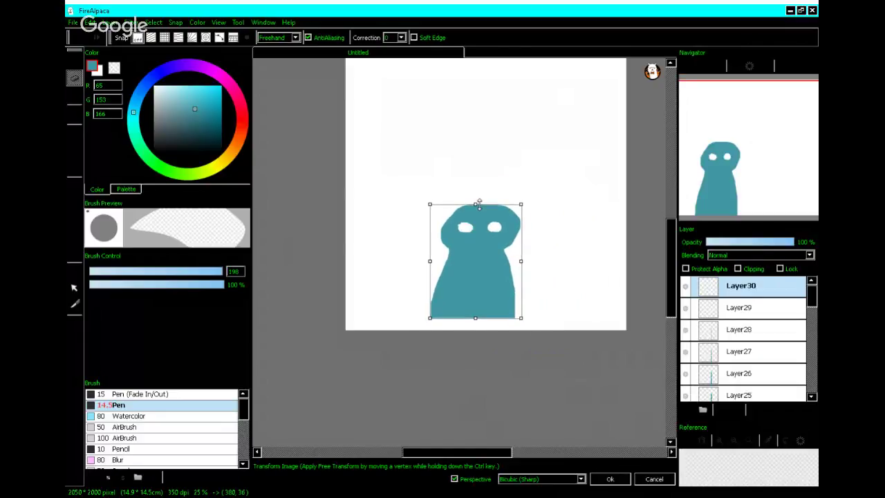
pyautogui.moveTo(473, 243); pyautogui.dragTo(476, 262)
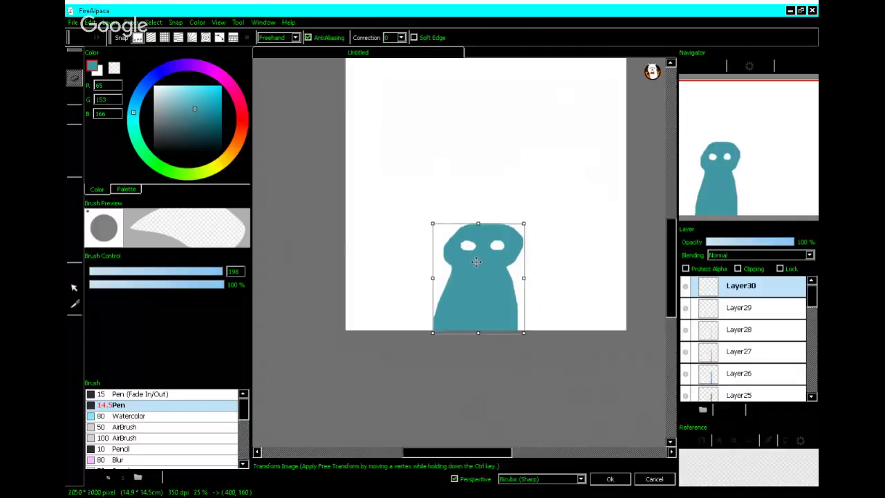
pyautogui.click(611, 479)
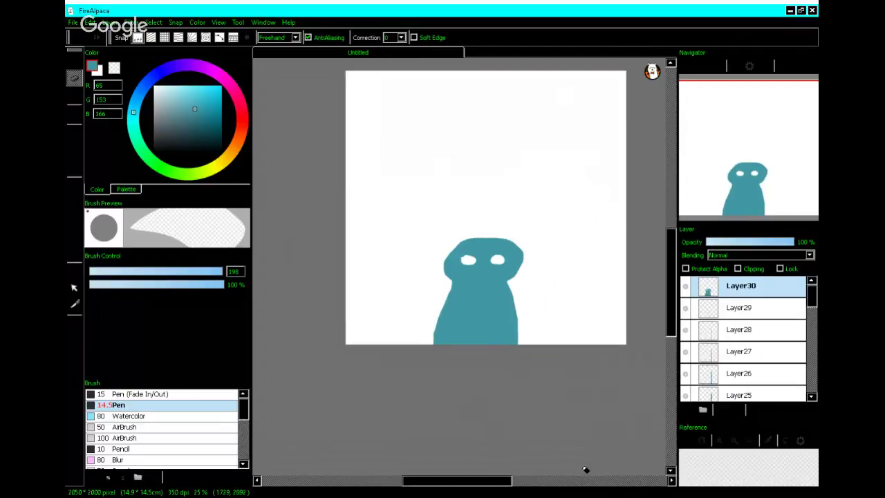
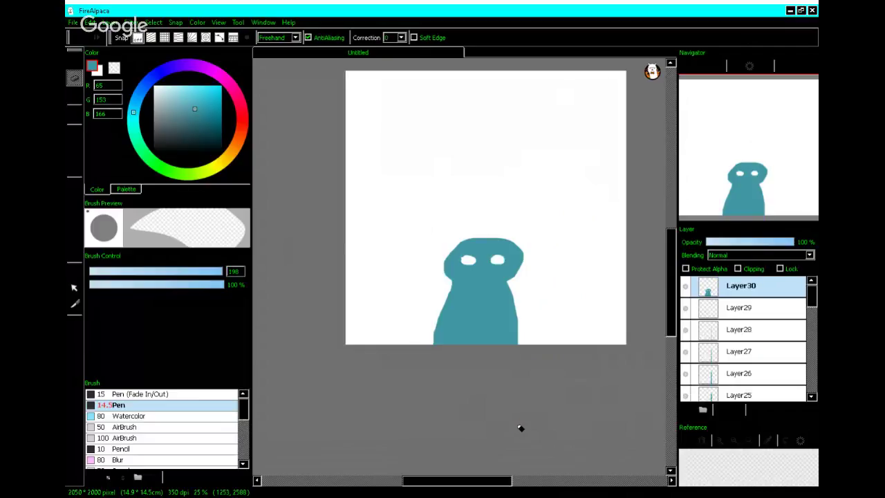
# - Duplicate Layer30 and then Layer31, transforming each copy about a tenth narrower around its centre
pyautogui.hotkey('ctrl', 'v')
pyautogui.hotkey('ctrl', 't')
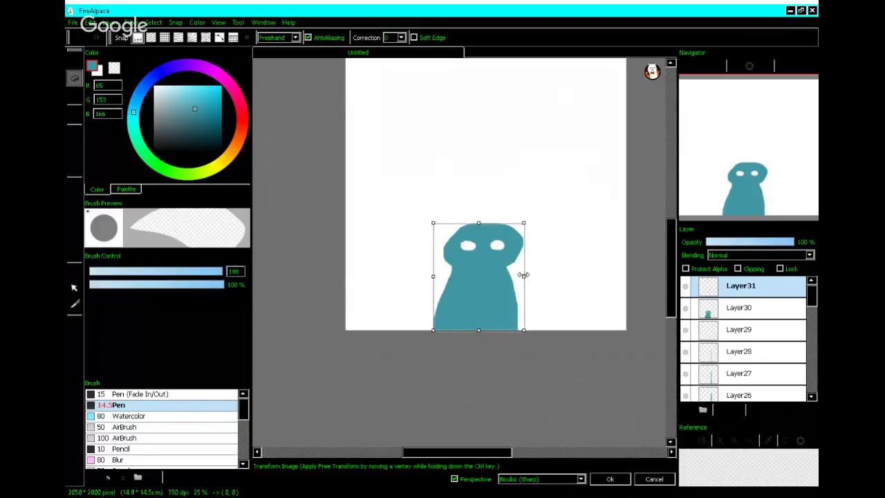
pyautogui.moveTo(524, 277); pyautogui.dragTo(519, 276)
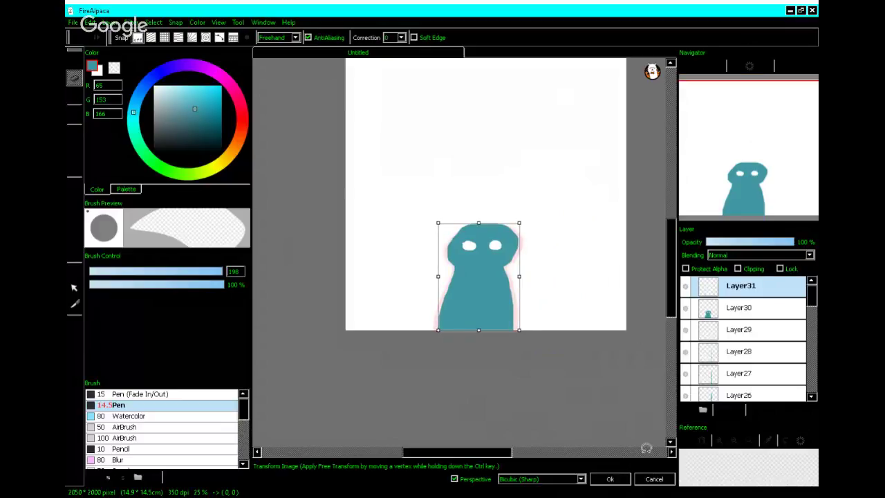
pyautogui.click(610, 482)
pyautogui.click(681, 410)
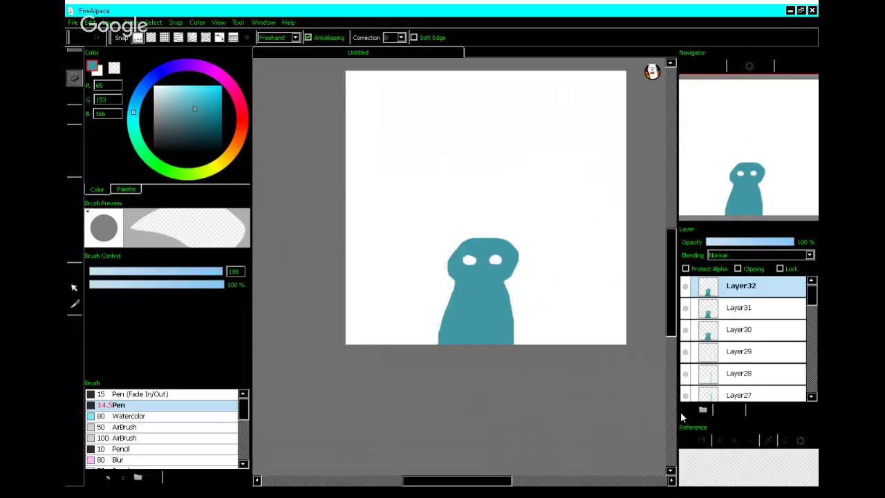
pyautogui.hotkey('ctrl', 't')
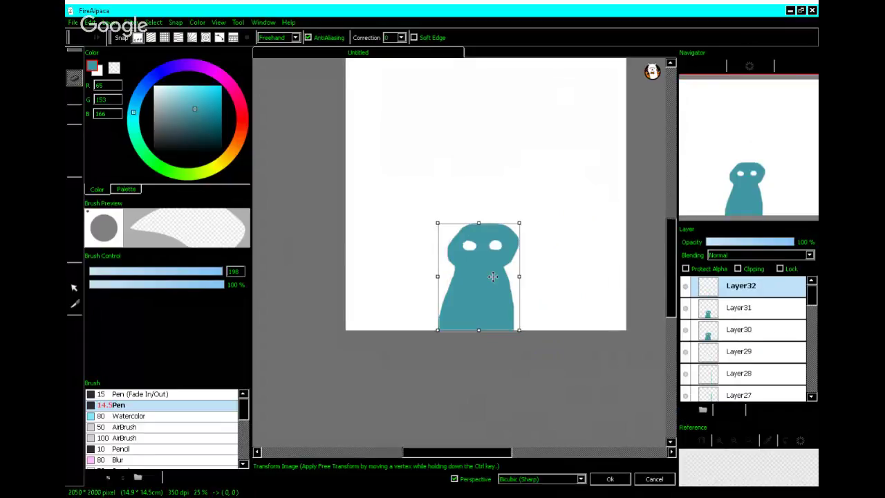
pyautogui.moveTo(520, 278); pyautogui.dragTo(516, 276)
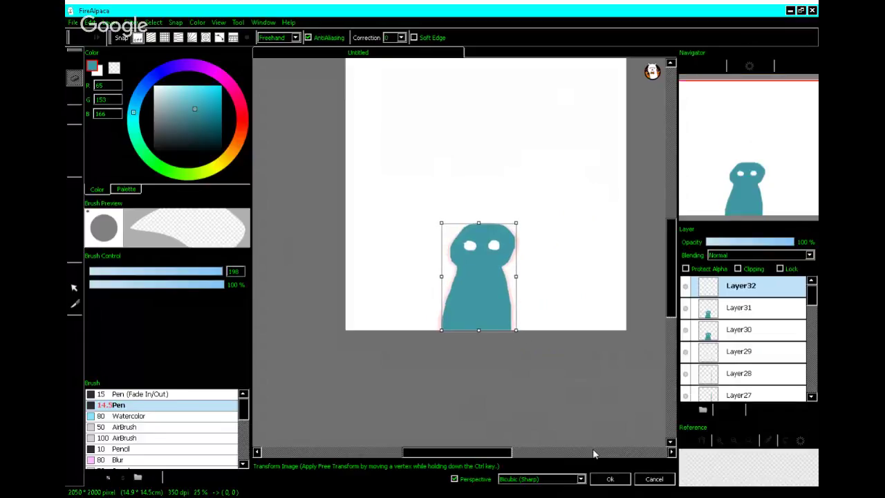
pyautogui.click(613, 480)
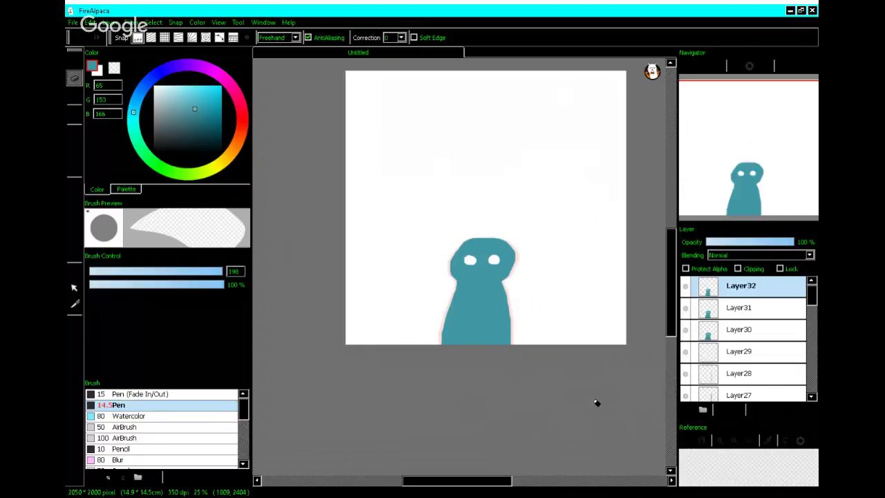
# - Duplicate Layer32 and then Layer33, transforming the first copy about an eighth narrower and the second about a seventh narrower
pyautogui.hotkey('ctrl', 'c')
pyautogui.hotkey('ctrl', 'v')
pyautogui.hotkey('ctrl', 't')
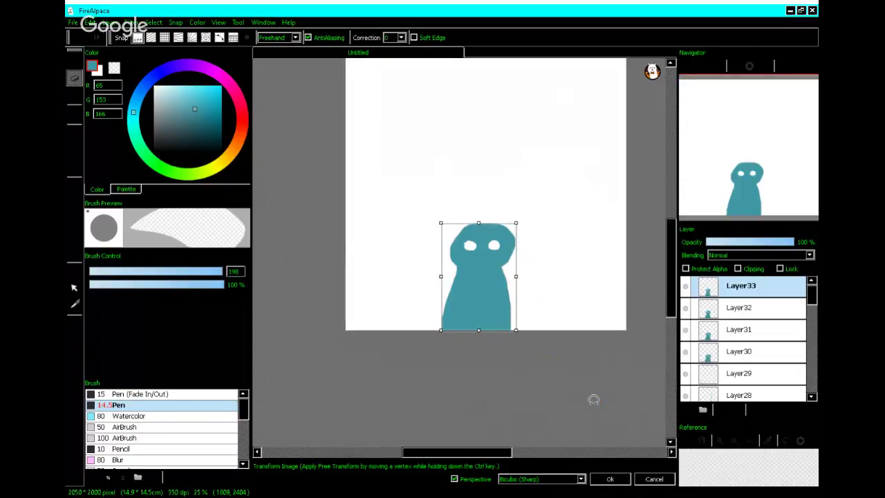
pyautogui.moveTo(515, 276); pyautogui.dragTo(512, 276)
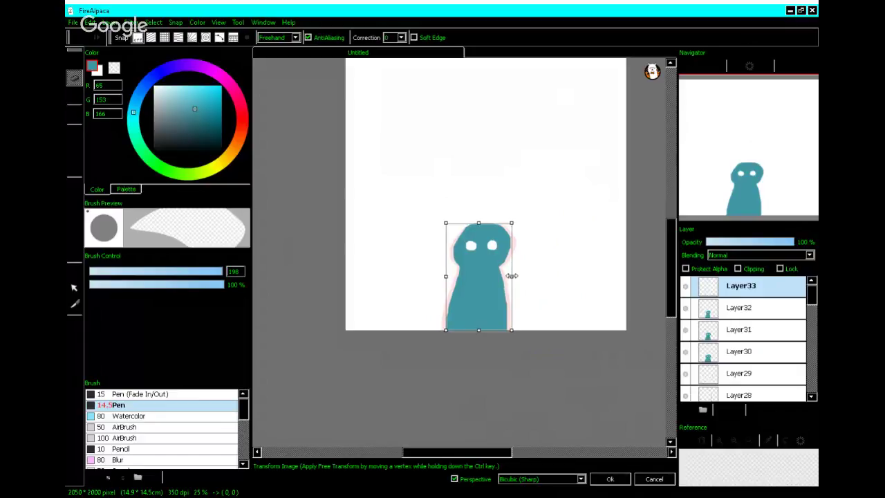
pyautogui.click(602, 479)
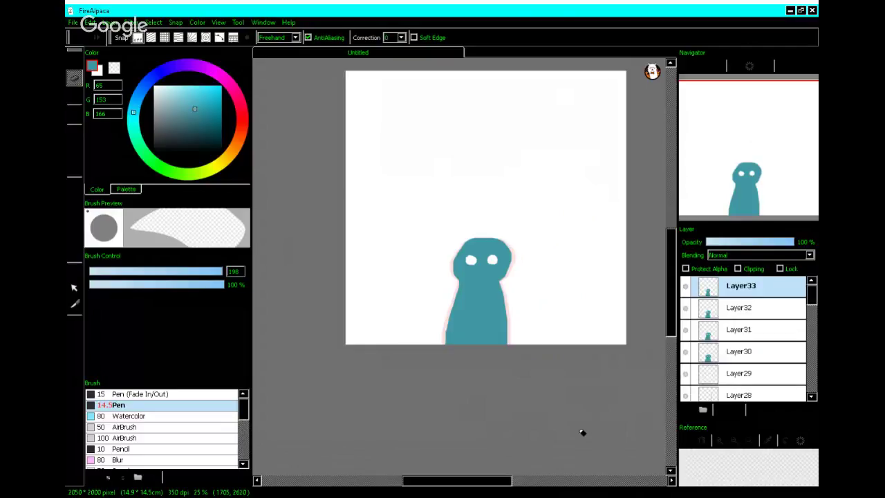
pyautogui.hotkey('ctrl', 'j')
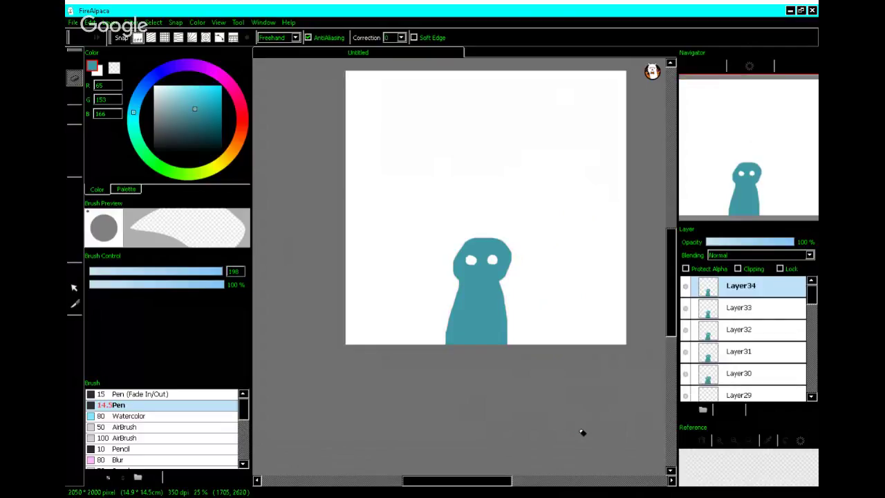
pyautogui.hotkey('ctrl', 't')
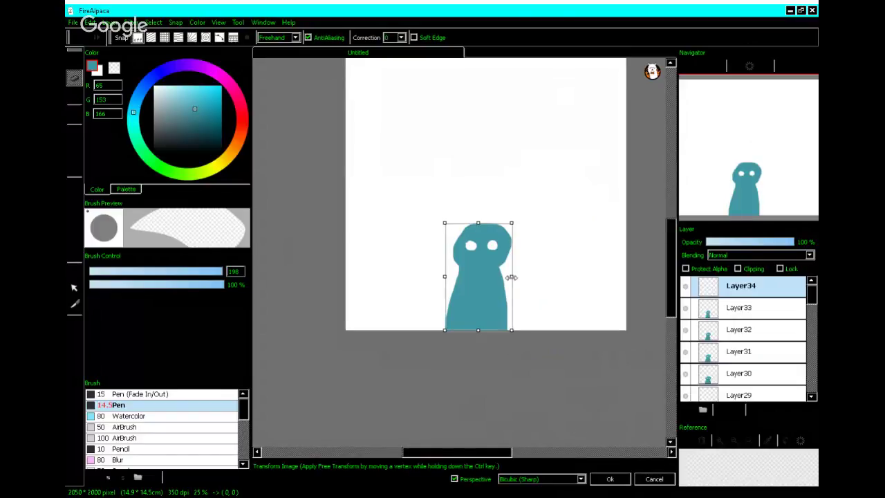
pyautogui.moveTo(510, 277); pyautogui.dragTo(507, 277)
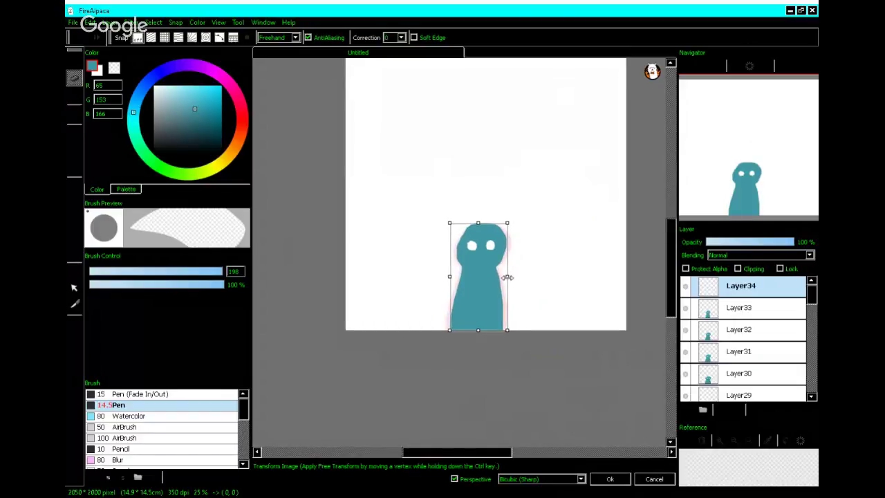
# - Apply the pending transform on Layer34, duplicate that layer, and narrow the copied figure by about a tenth around its centre
pyautogui.click(617, 479)
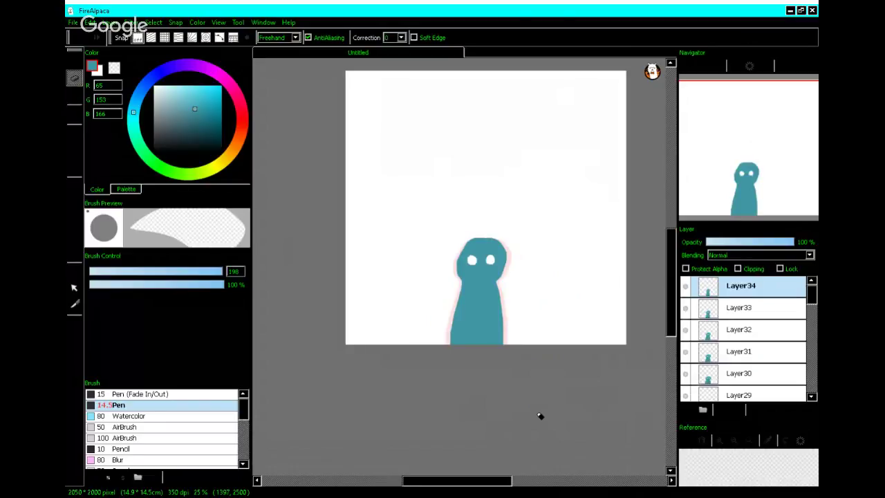
pyautogui.hotkey('ctrl', 'j')
pyautogui.hotkey('ctrl', 't')
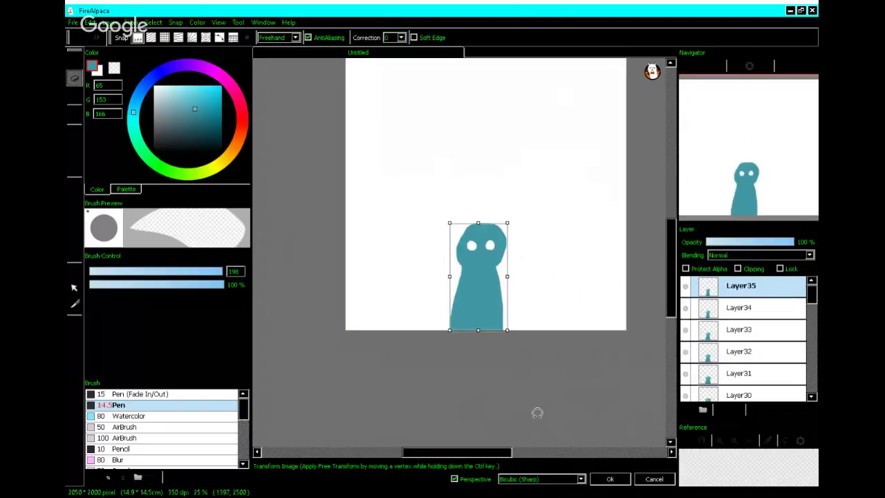
pyautogui.moveTo(507, 276); pyautogui.dragTo(504, 276)
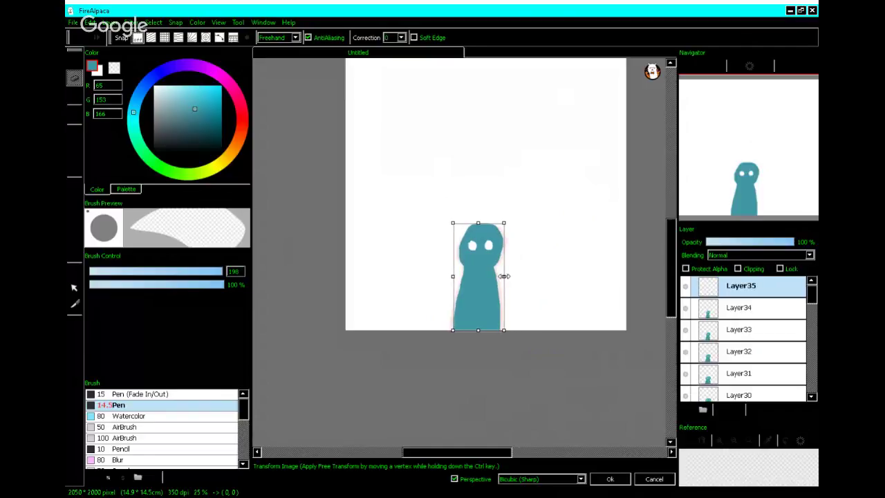
pyautogui.click(612, 479)
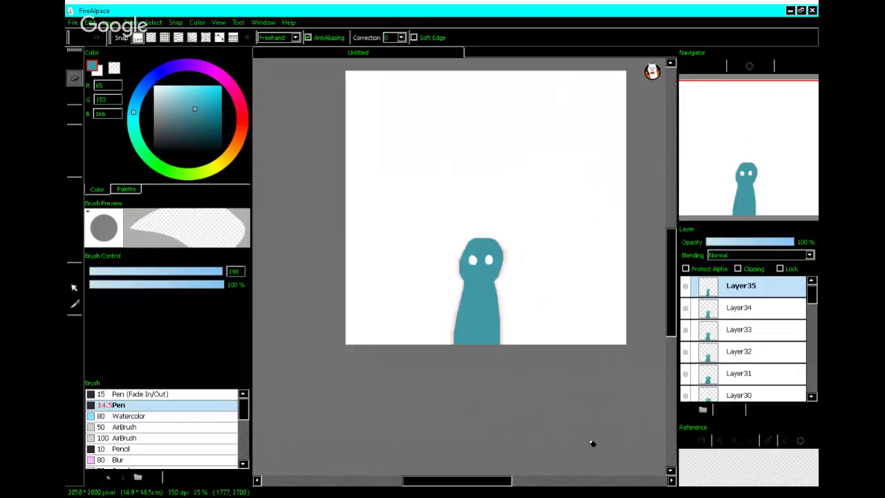
# - Add two frames above Layer35 by duplicating the figure's layer each time and squeezing each copy's width slightly further, keeping its height
pyautogui.hotkey('ctrl', 'j')
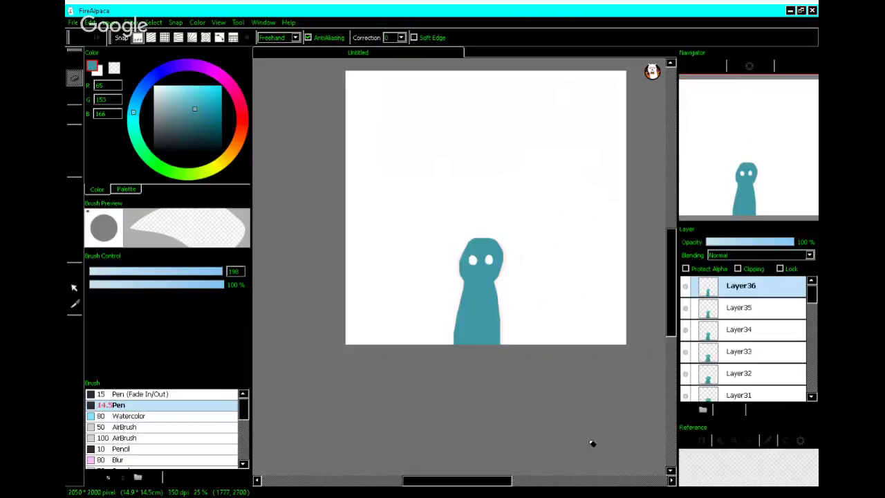
pyautogui.hotkey('ctrl', 't')
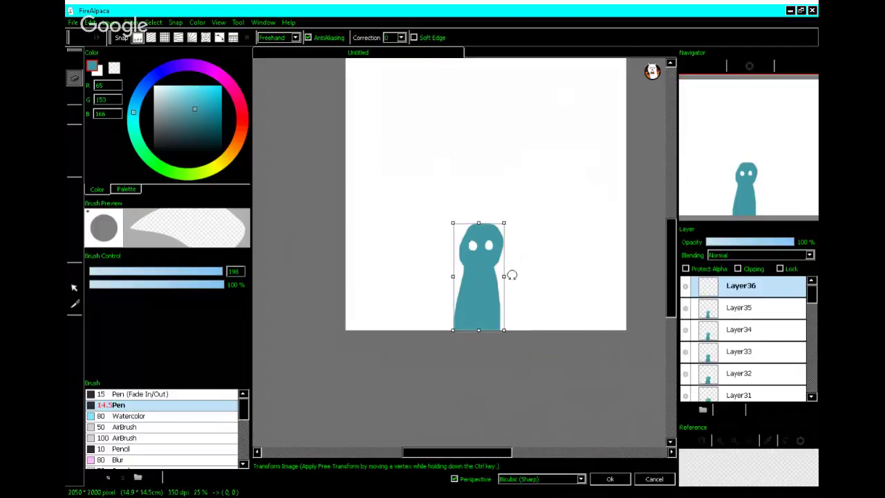
pyautogui.click(609, 478)
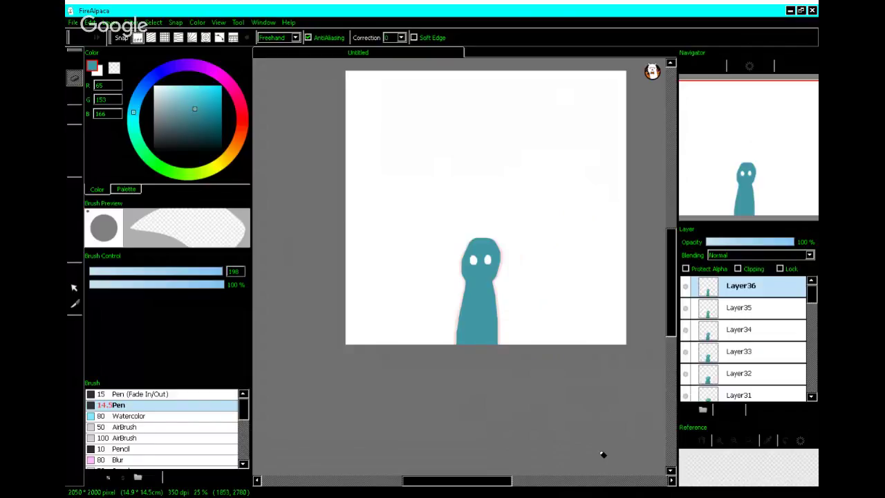
pyautogui.hotkey('ctrl', 'v')
pyautogui.hotkey('ctrl', 't')
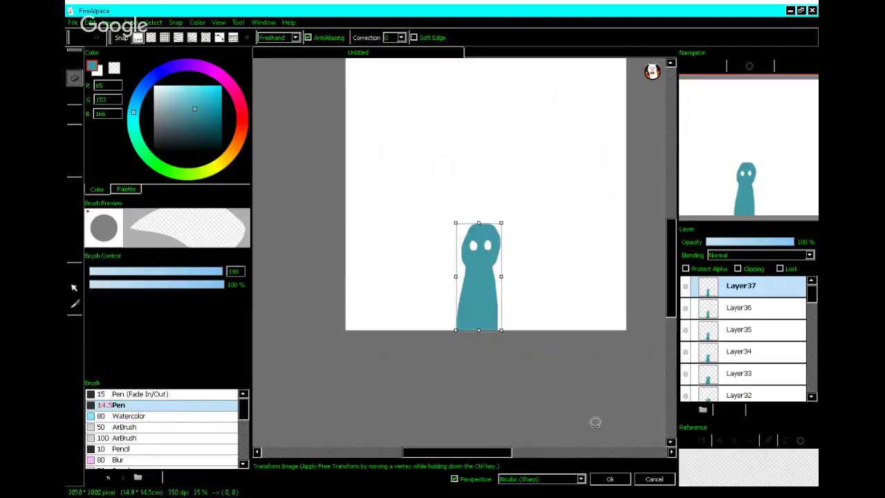
pyautogui.moveTo(503, 277); pyautogui.dragTo(498, 277)
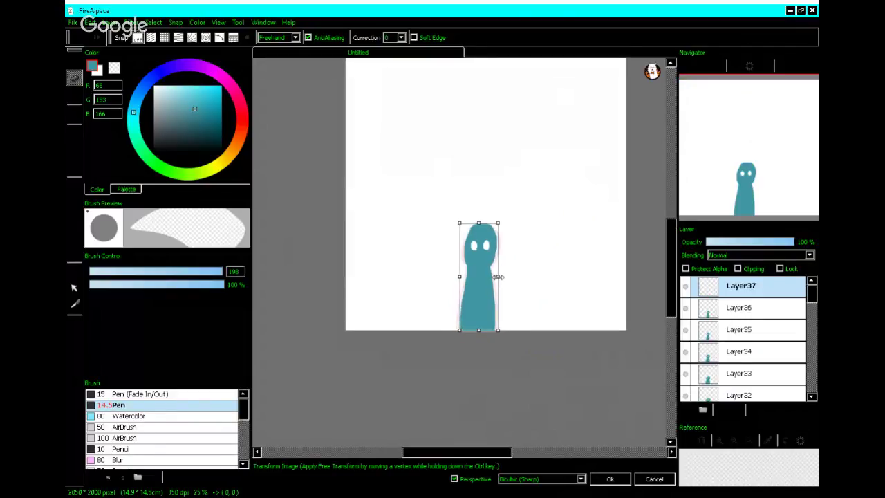
pyautogui.click(612, 479)
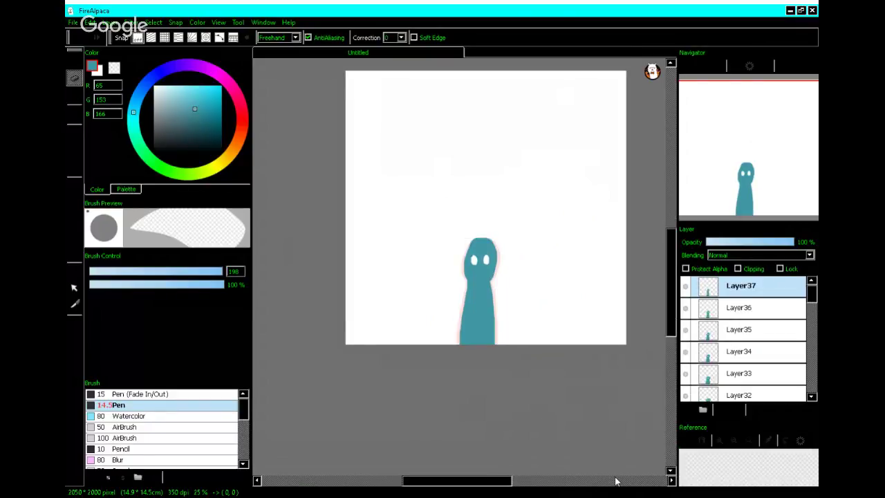
# - Add two frames above Layer37, duplicating the figure each time and narrowing each copy by about a fifth around its centre
pyautogui.hotkey('ctrl', 'shift', 'd')
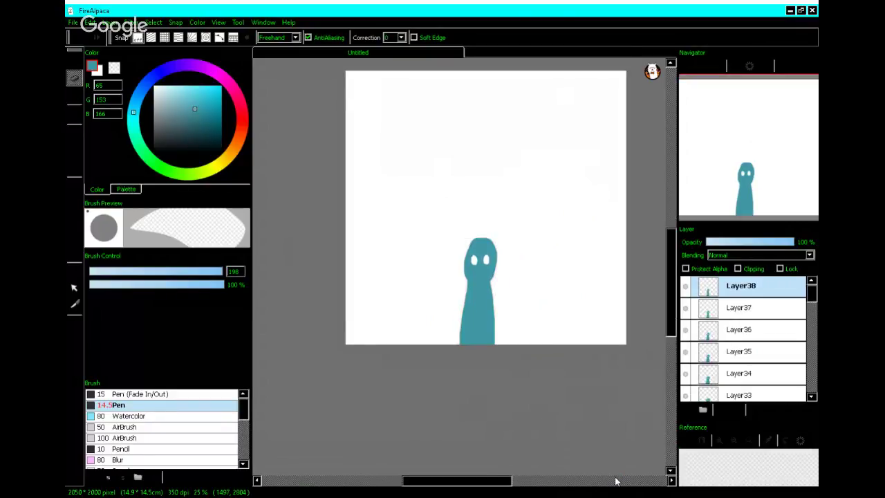
pyautogui.hotkey('ctrl', 't')
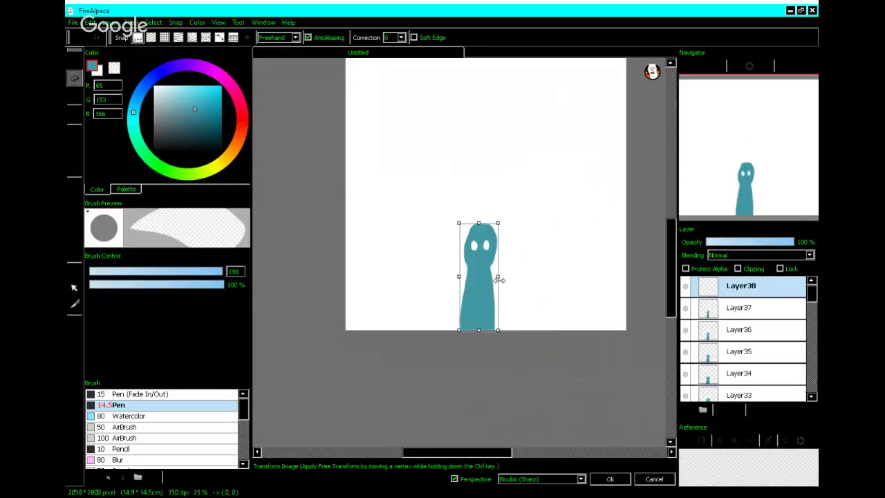
pyautogui.moveTo(498, 276); pyautogui.dragTo(494, 277)
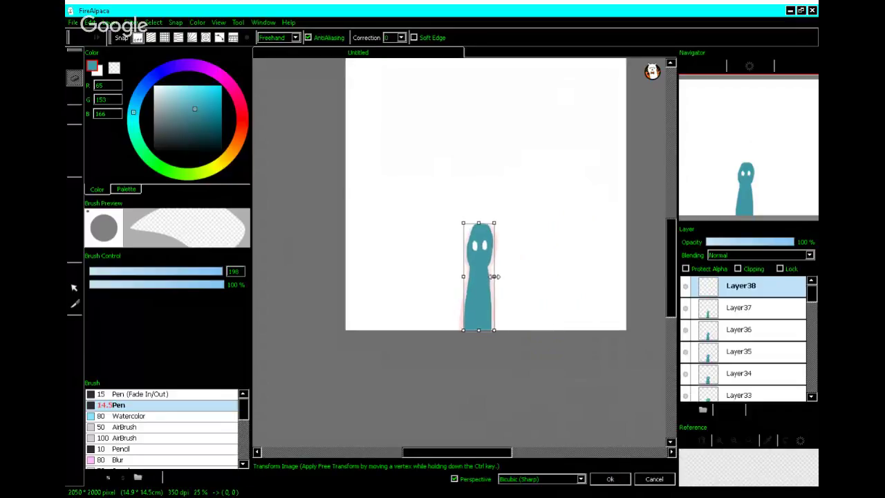
pyautogui.click(603, 477)
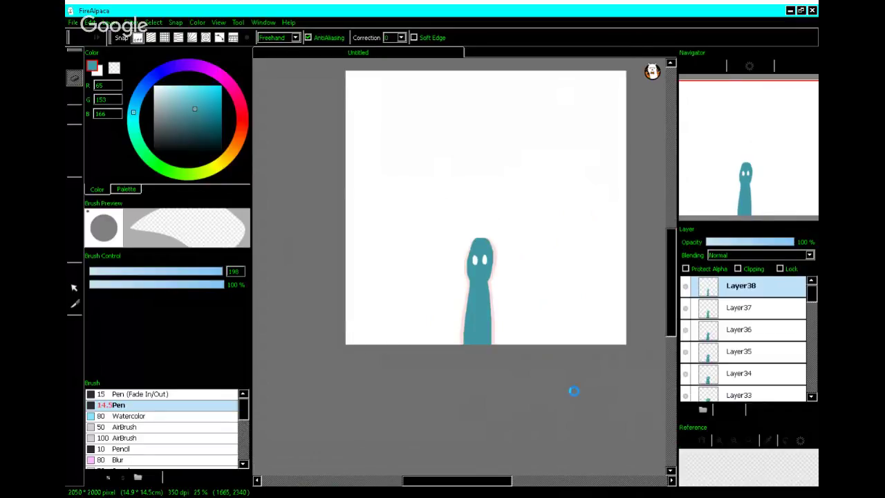
pyautogui.hotkey('ctrl', 'shift', 'n')
pyautogui.hotkey('ctrl', 't')
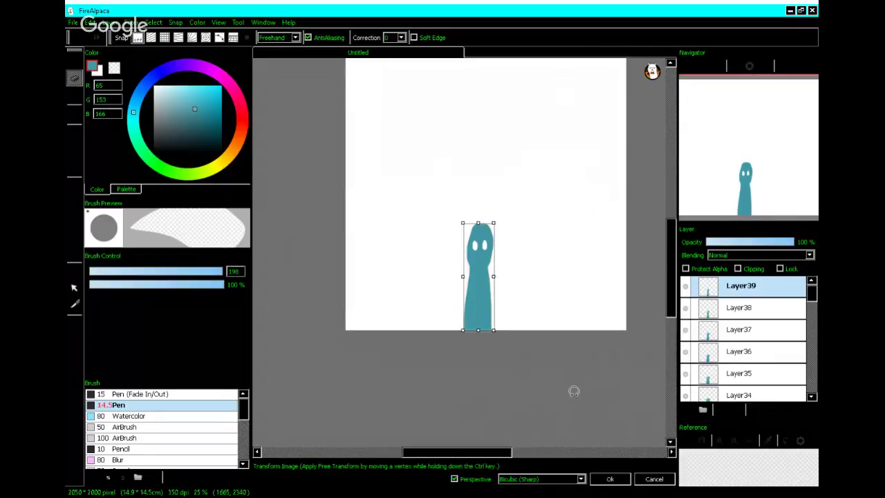
pyautogui.moveTo(493, 279); pyautogui.dragTo(491, 278)
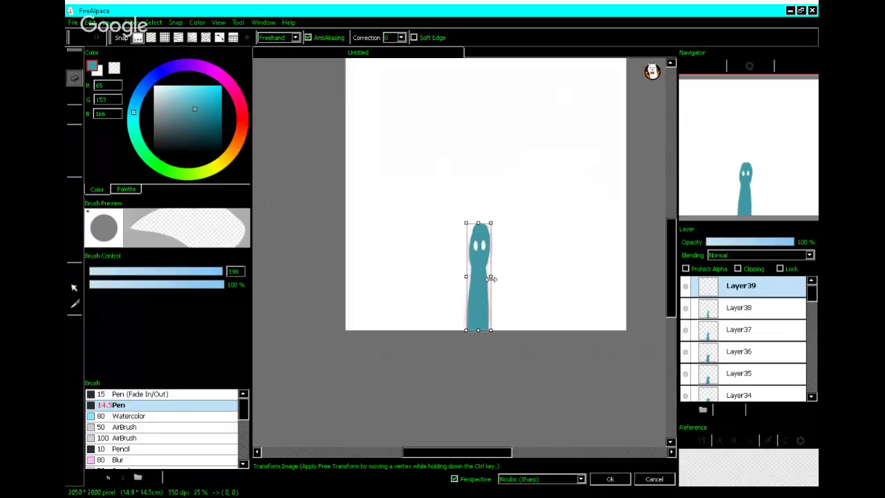
pyautogui.click(609, 479)
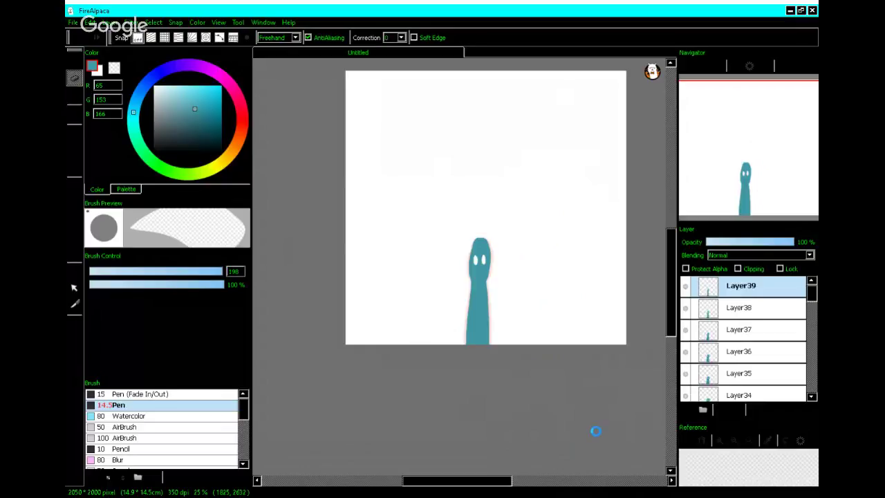
# - Add two frames above Layer39, squeezing the first copy by about a quarter and the second to roughly 60% width
pyautogui.hotkey('ctrl', 'j')
pyautogui.hotkey('ctrl', 't')
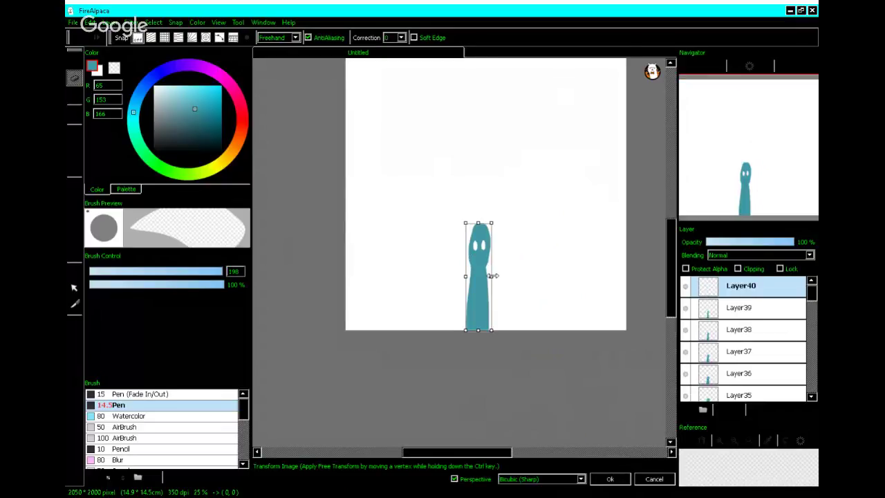
pyautogui.moveTo(492, 275); pyautogui.dragTo(488, 276)
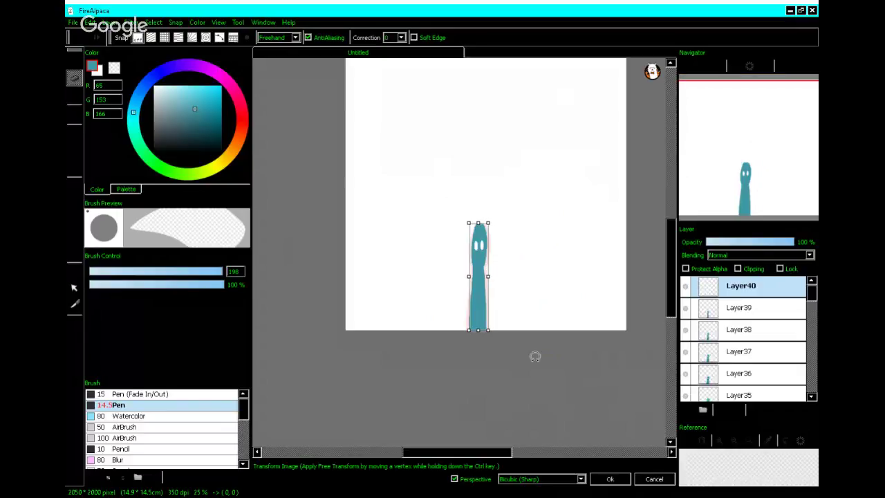
pyautogui.click(611, 478)
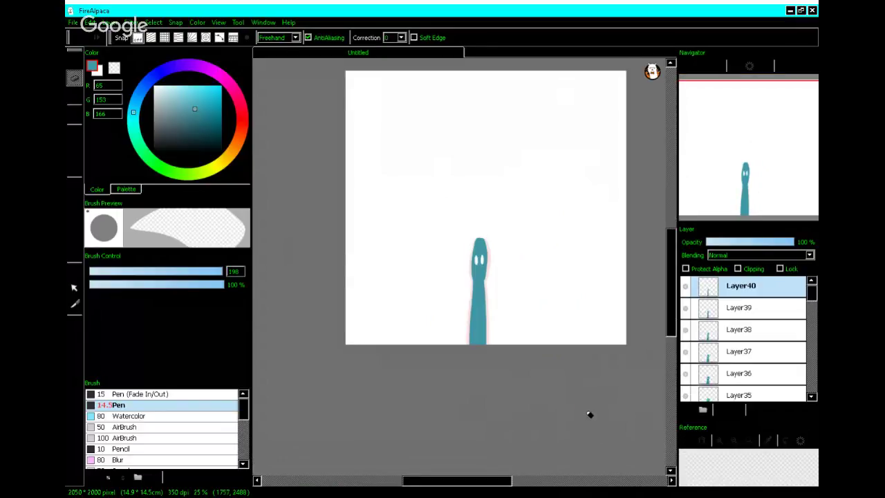
pyautogui.hotkey('ctrl', 'shift', 'n')
pyautogui.hotkey('ctrl', 't')
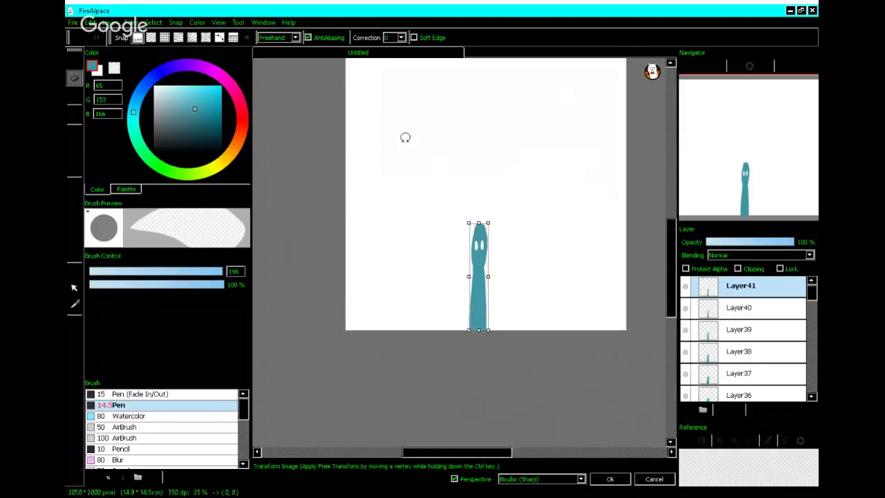
pyautogui.moveTo(488, 276); pyautogui.dragTo(484, 277)
pyautogui.click(618, 477)
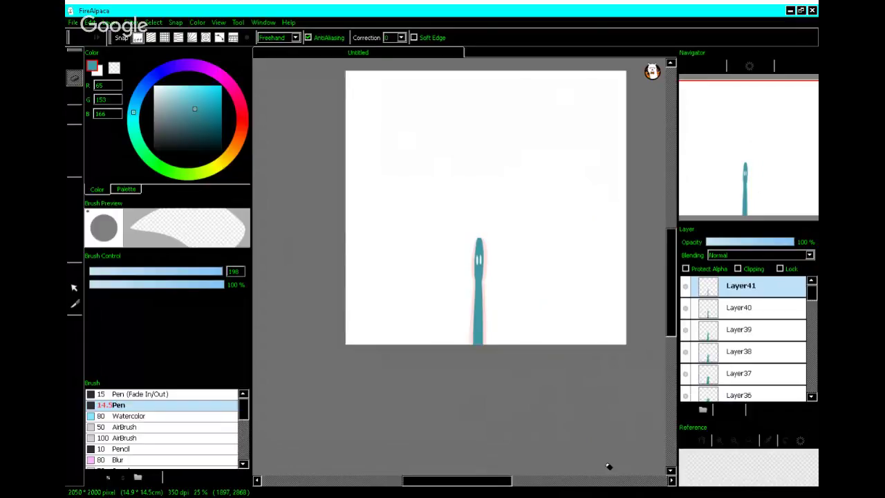
# - Duplicate Layer41 and squeeze the copied figure to about half its width, leaving only a thin vertical sliver
pyautogui.hotkey('ctrl', 'shift', 'n')
pyautogui.hotkey('ctrl', 't')
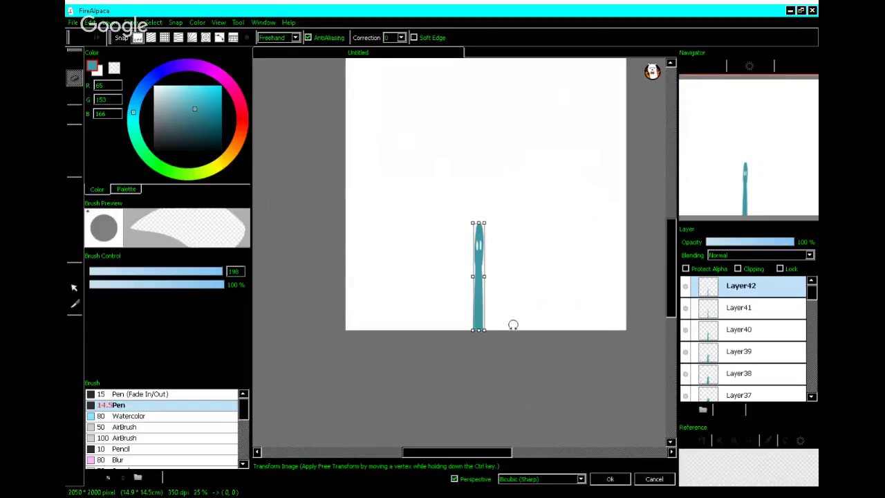
pyautogui.moveTo(486, 276); pyautogui.dragTo(481, 278)
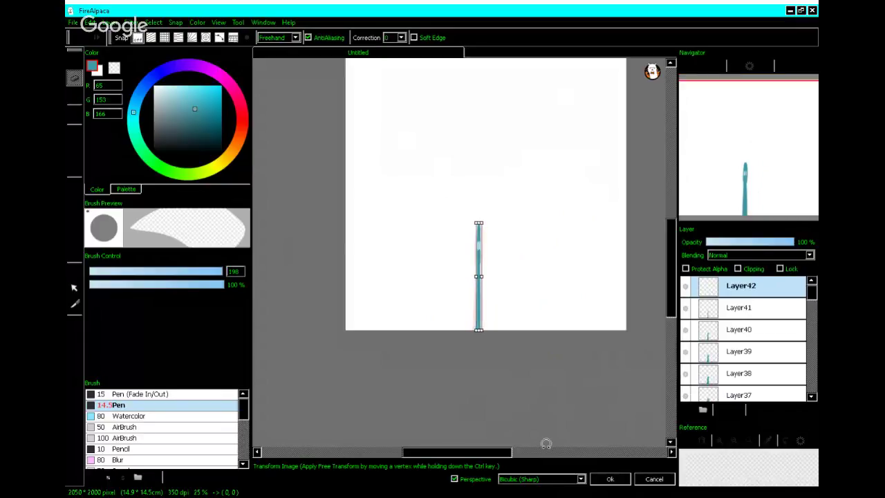
pyautogui.click(611, 478)
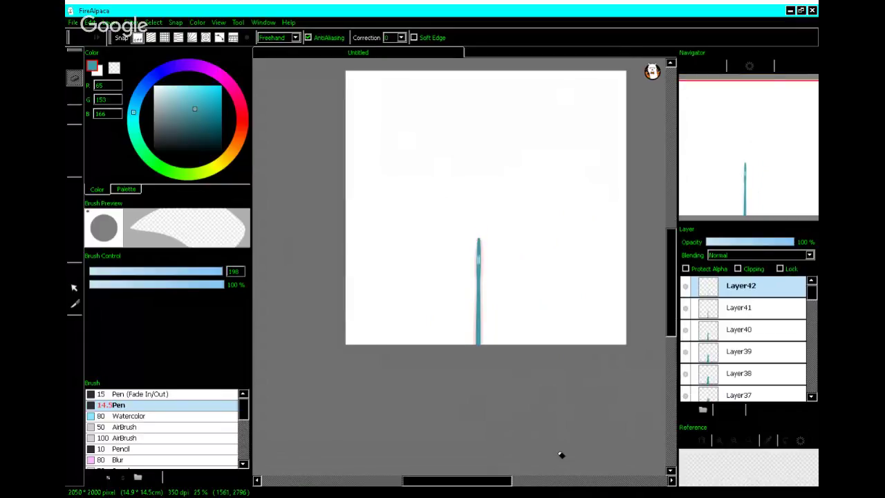
# - Duplicate Layer42 and erase the entire sliver figure from the copy to make an empty frame
pyautogui.hotkey('ctrl', 'j')
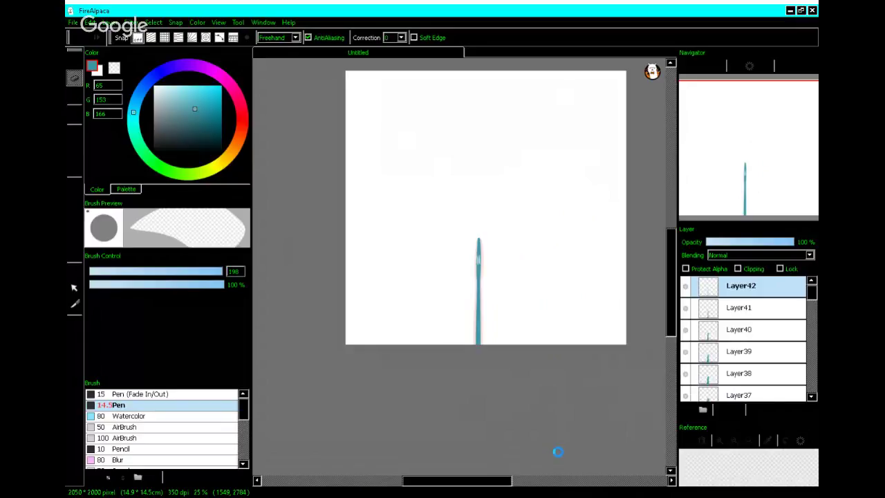
pyautogui.click(72, 73)
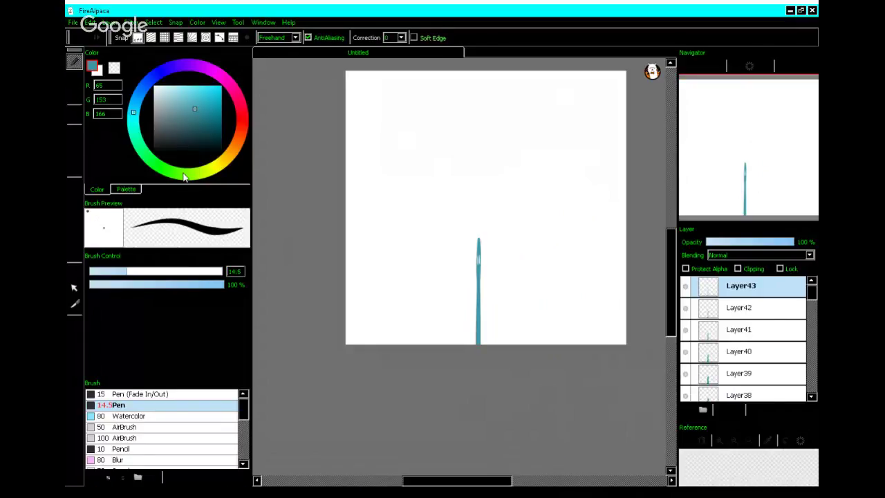
pyautogui.click(71, 78)
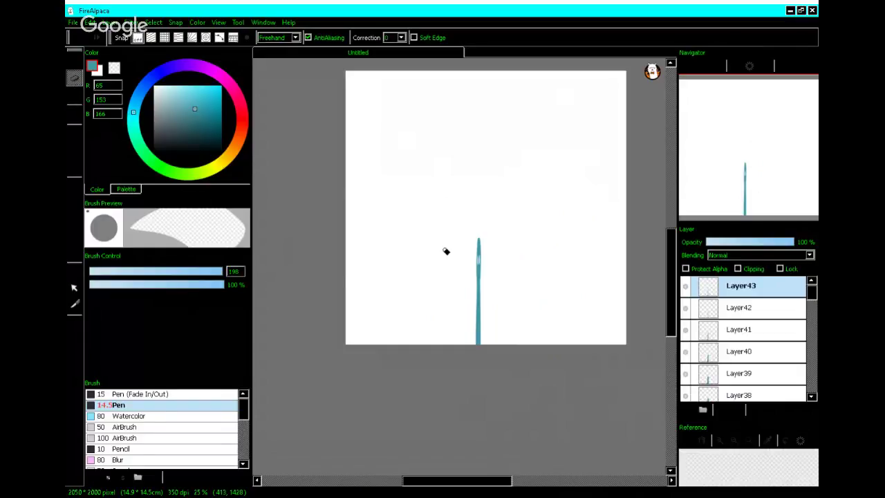
pyautogui.moveTo(478, 239); pyautogui.dragTo(478, 343)
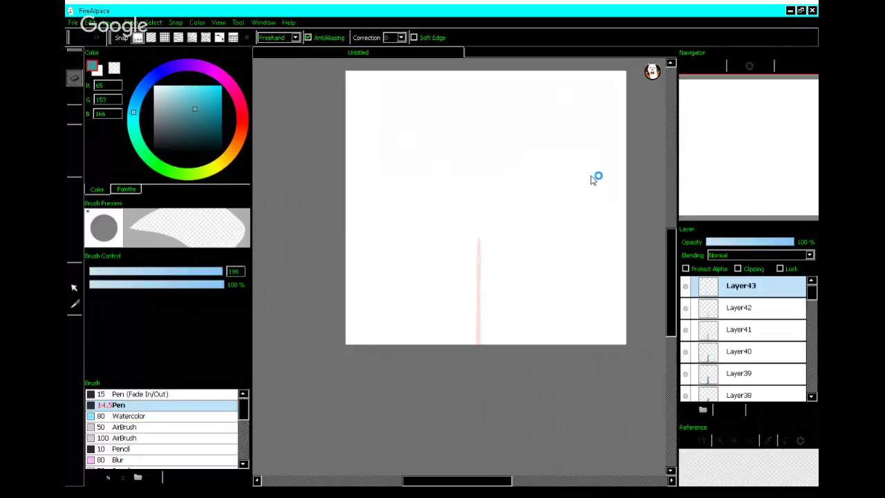
# - Look through the stacked frame layers down to the background layer and back up towards the newer frames
pyautogui.scroll(-8, 736, 379)
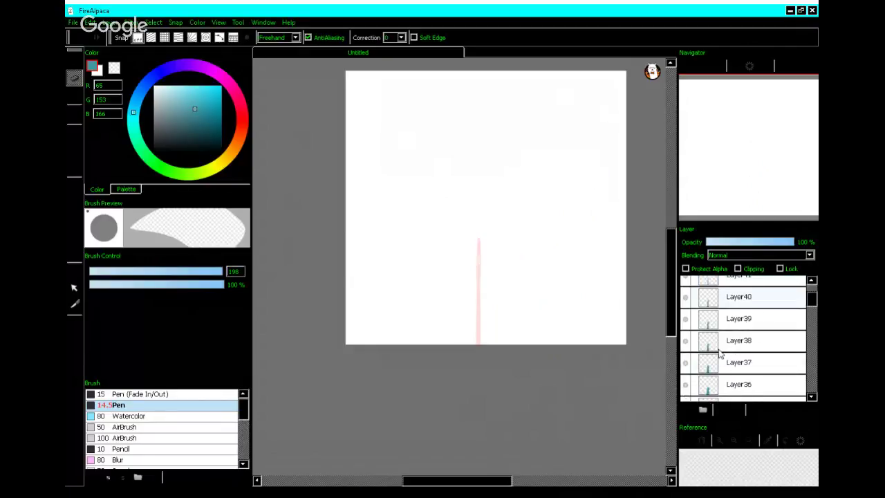
pyautogui.scroll(-9, 728, 365)
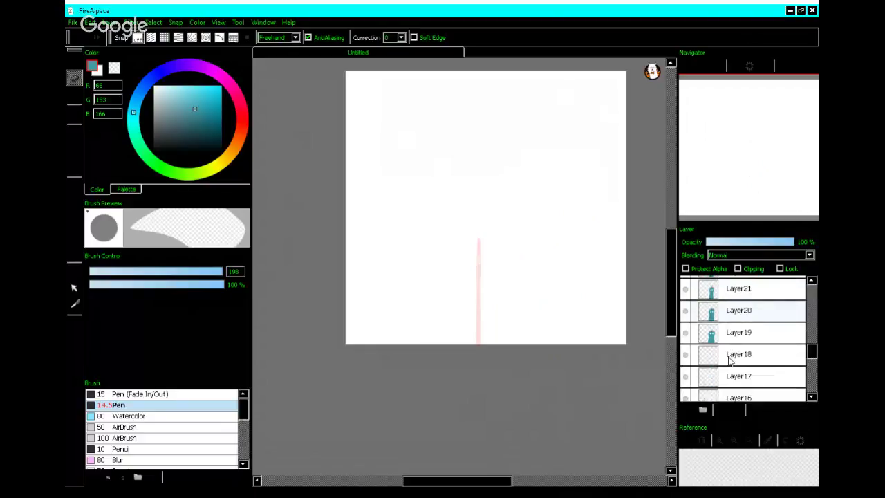
pyautogui.scroll(7, 731, 362)
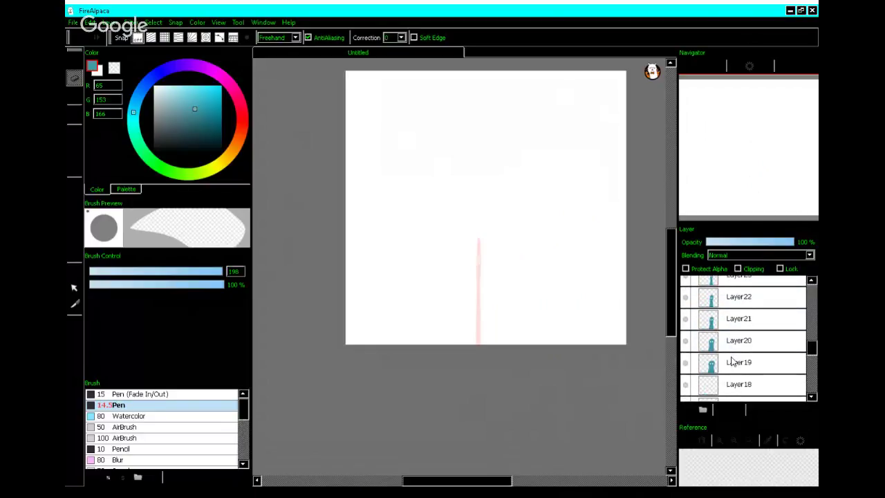
pyautogui.scroll(-7, 731, 361)
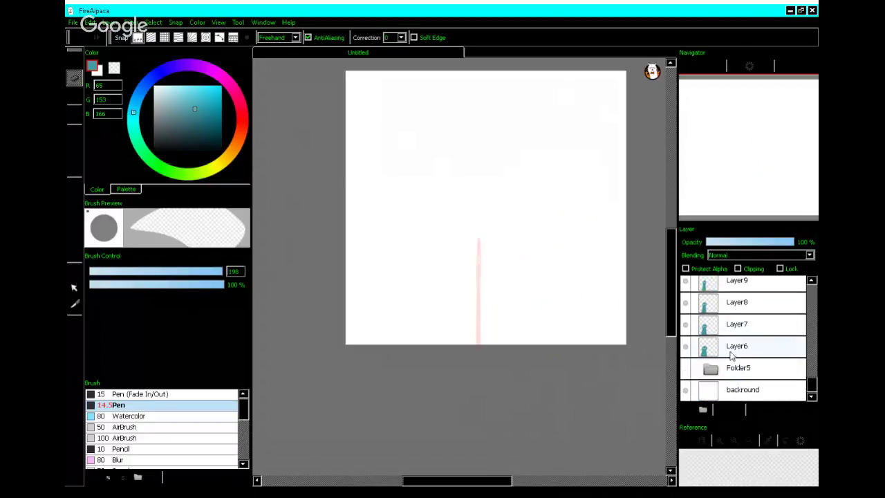
pyautogui.scroll(5, 738, 353)
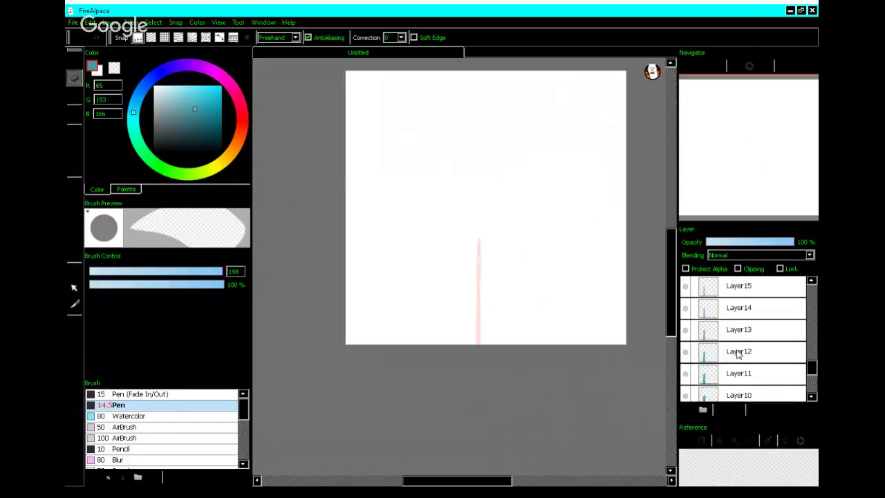
pyautogui.scroll(8, 738, 353)
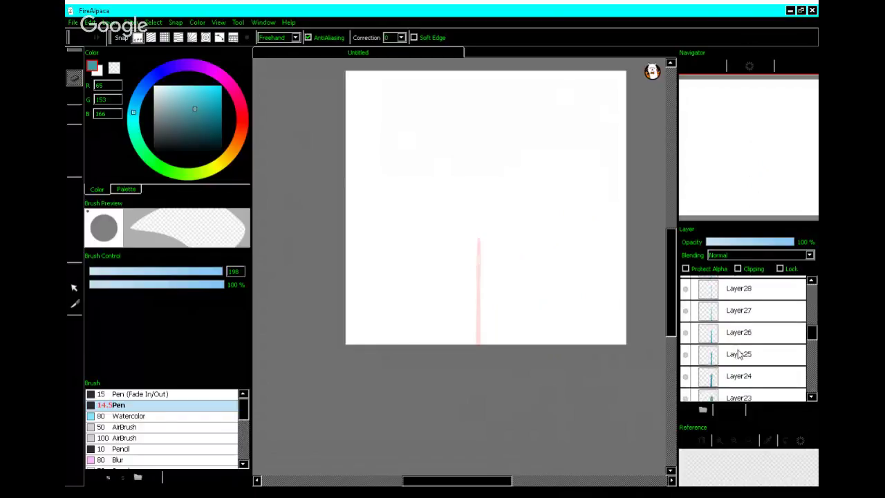
# - Create a new layer folder at the top of the stack, above Layer43, and move Layer6 into it
pyautogui.scroll(5, 739, 353)
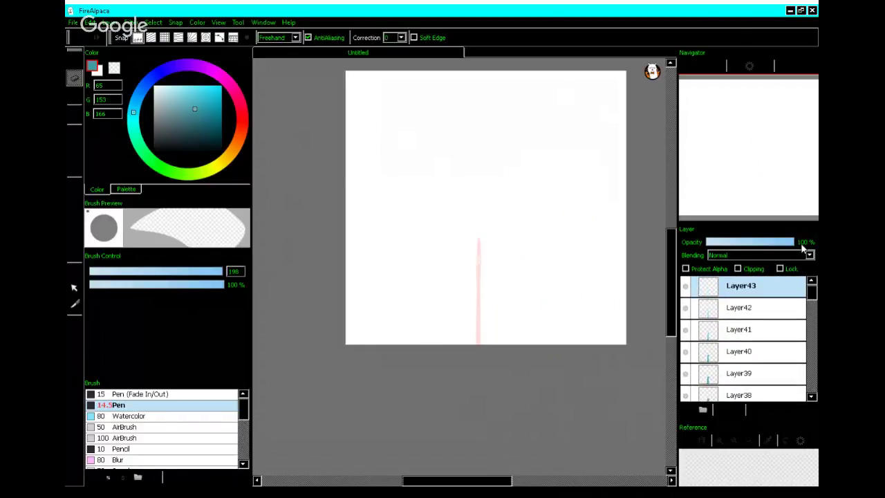
pyautogui.scroll(-5, 746, 339)
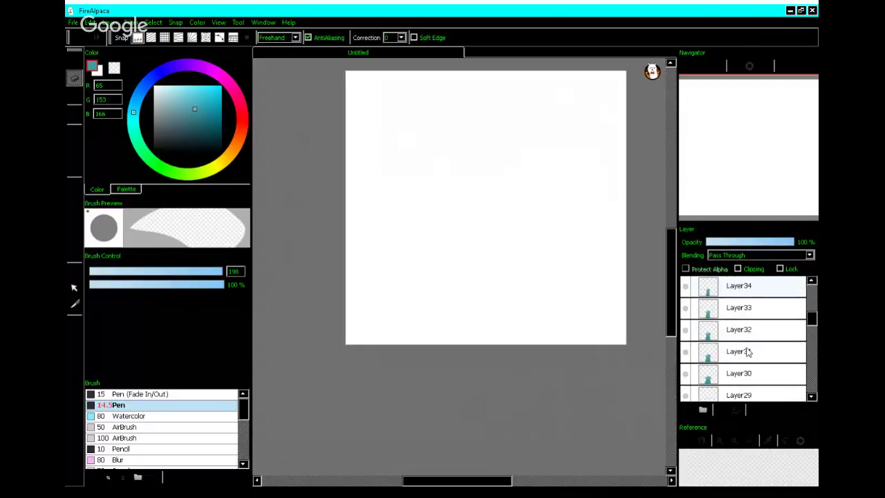
pyautogui.scroll(-8, 747, 352)
pyautogui.moveTo(813, 365); pyautogui.dragTo(814, 392)
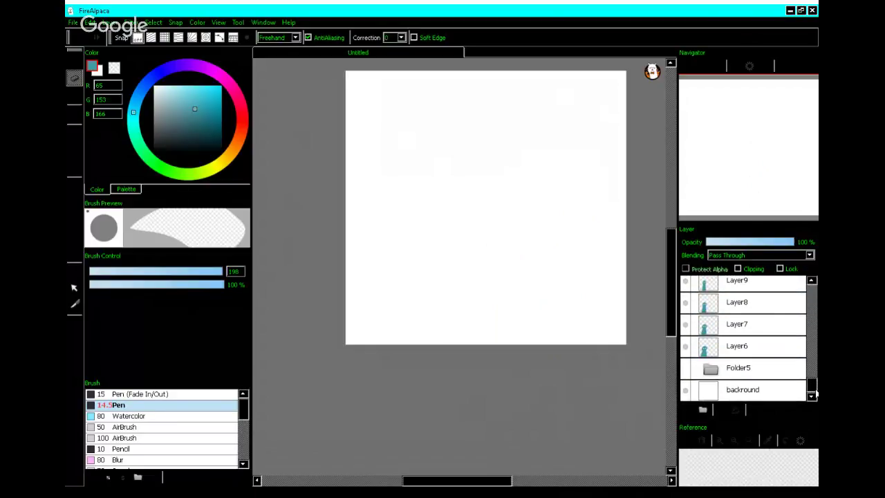
pyautogui.click(755, 302)
pyautogui.scroll(8, 755, 302)
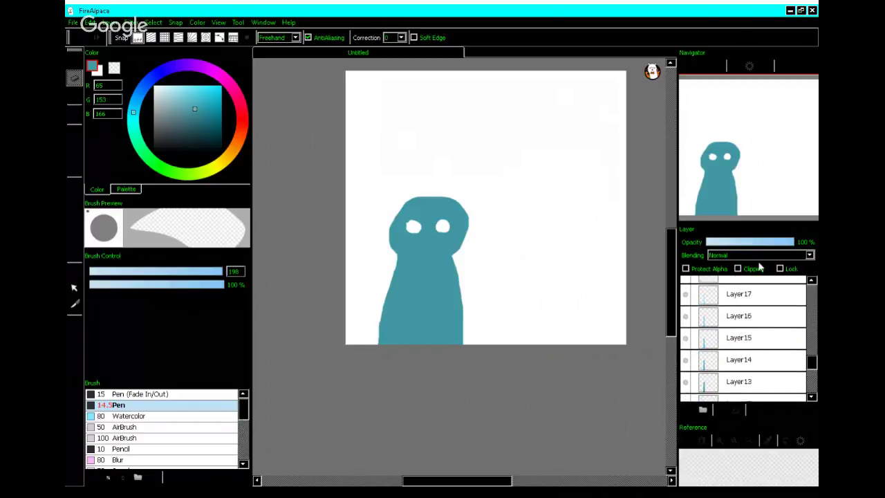
pyautogui.scroll(13, 759, 267)
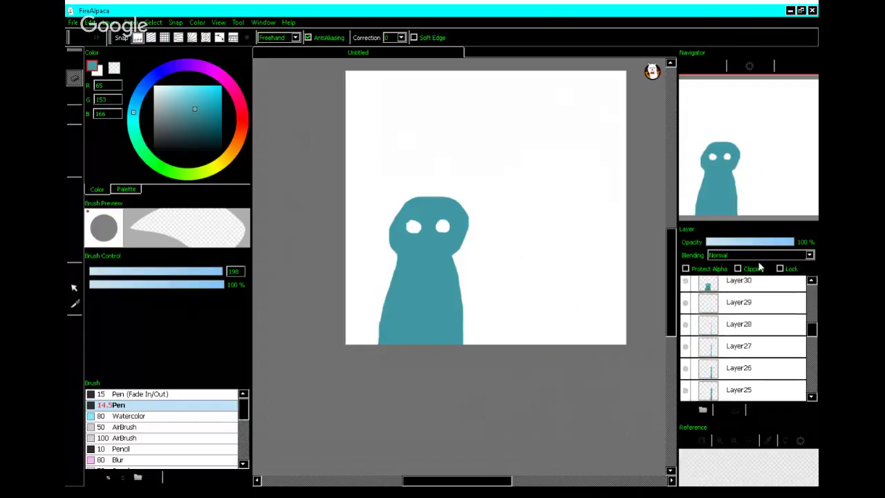
pyautogui.scroll(11, 759, 266)
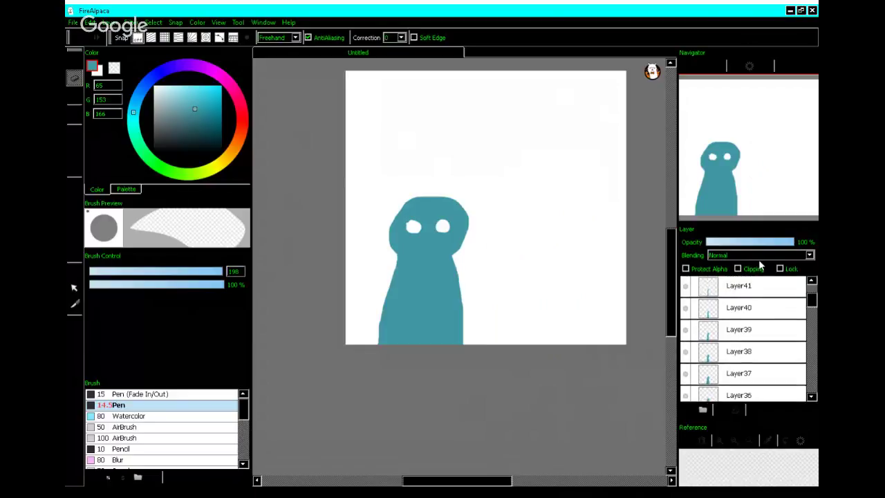
pyautogui.scroll(3, 759, 267)
pyautogui.moveTo(763, 285); pyautogui.dragTo(812, 385)
# - Move Layer7 from the bottom of the frame stack into Folder44, above Layer6
pyautogui.moveTo(759, 347); pyautogui.dragTo(756, 268)
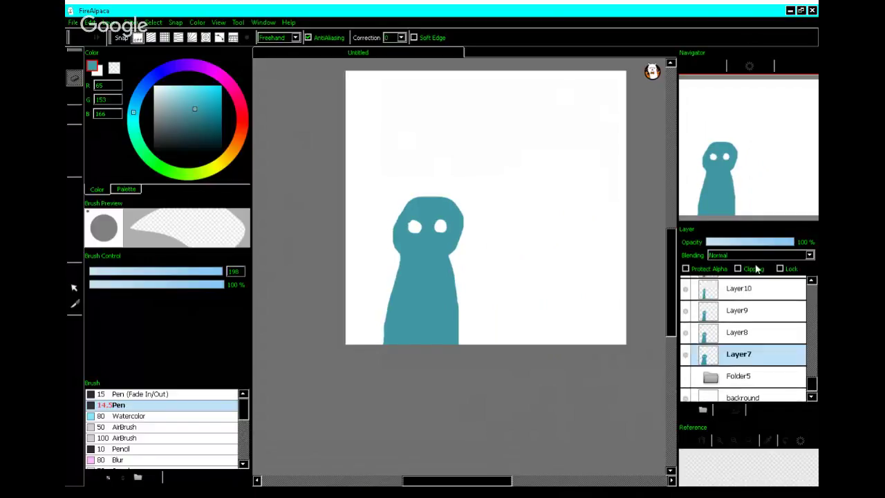
pyautogui.scroll(4, 757, 268)
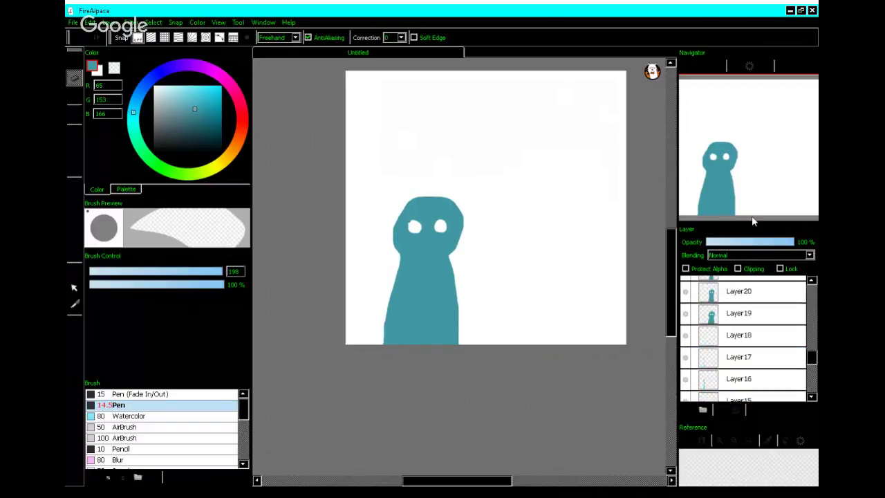
pyautogui.scroll(10, 753, 221)
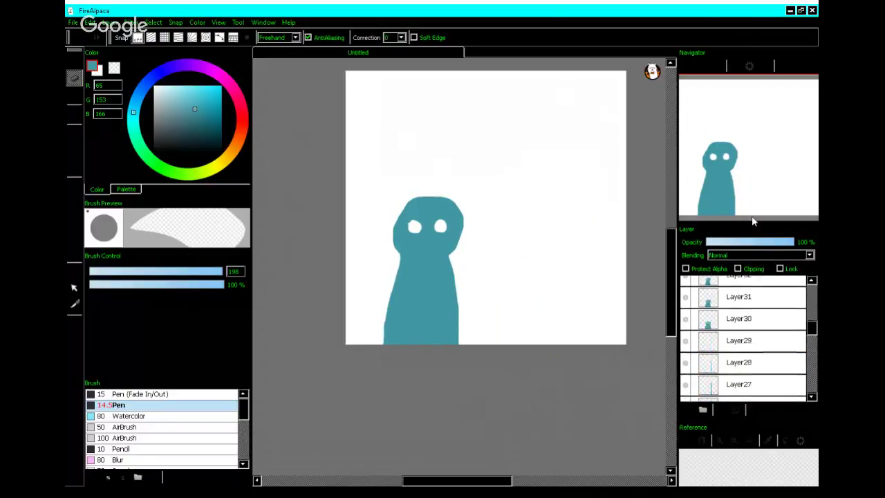
pyautogui.scroll(9, 753, 220)
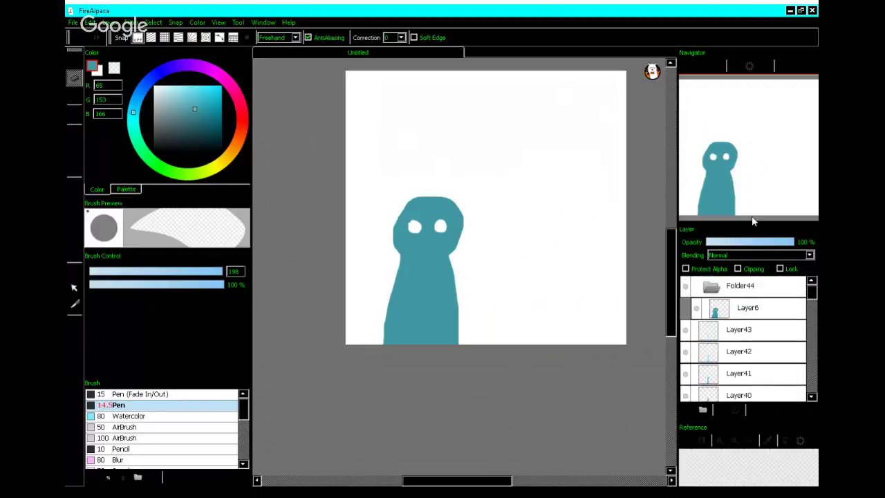
pyautogui.moveTo(754, 220); pyautogui.dragTo(756, 142)
# - Move the Layer8 frame up through the stack into Folder44, above Layer7
pyautogui.scroll(10, 755, 143)
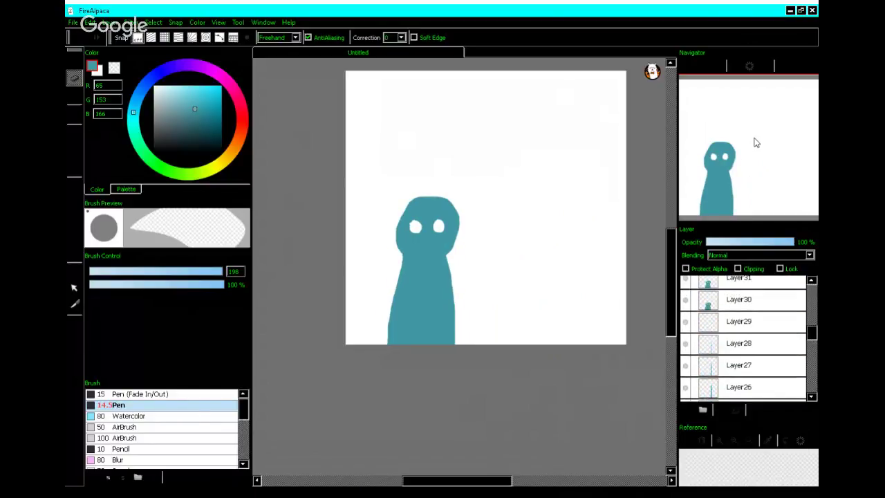
pyautogui.scroll(10, 756, 142)
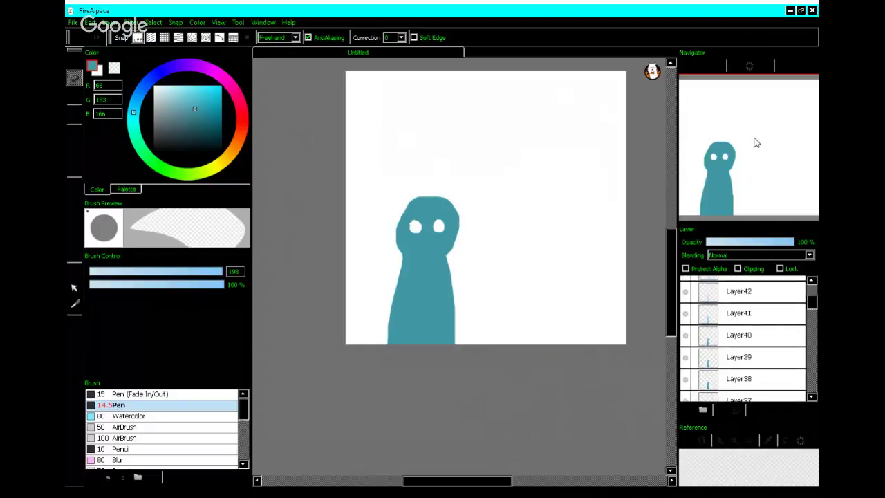
pyautogui.click(755, 290)
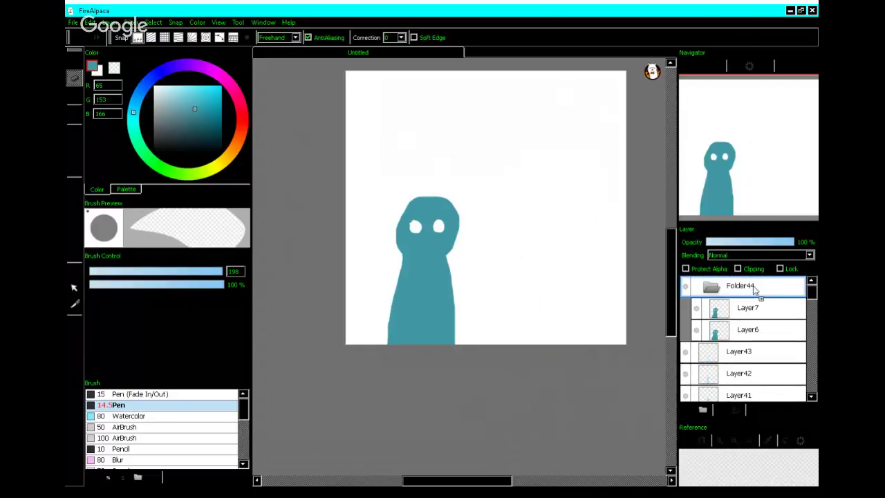
pyautogui.moveTo(754, 287); pyautogui.dragTo(761, 294)
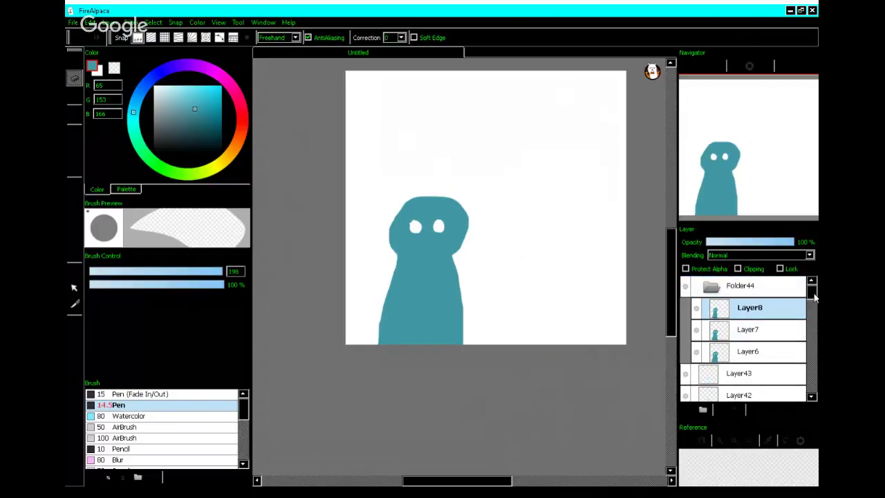
# - Check the frames in Folder44 by selecting them, hiding Layer6, Layer7 and Layer8 one by one, and showing all three again
pyautogui.click(776, 349)
pyautogui.click(777, 329)
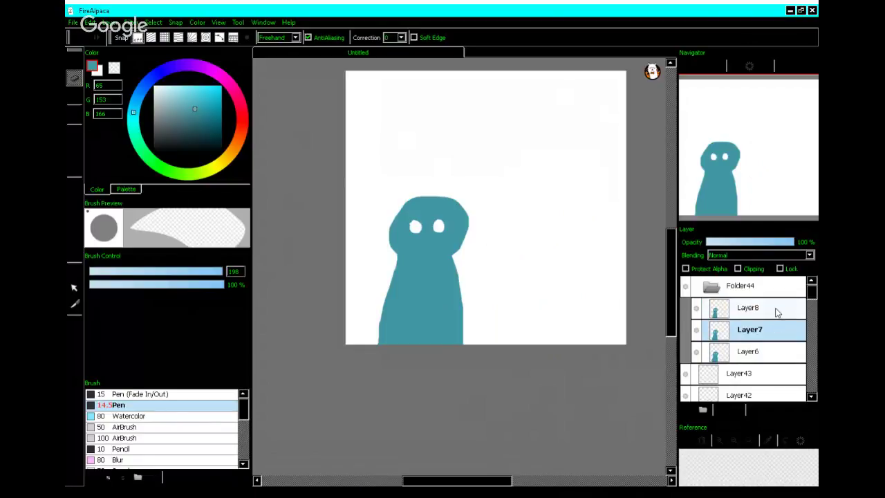
pyautogui.click(777, 311)
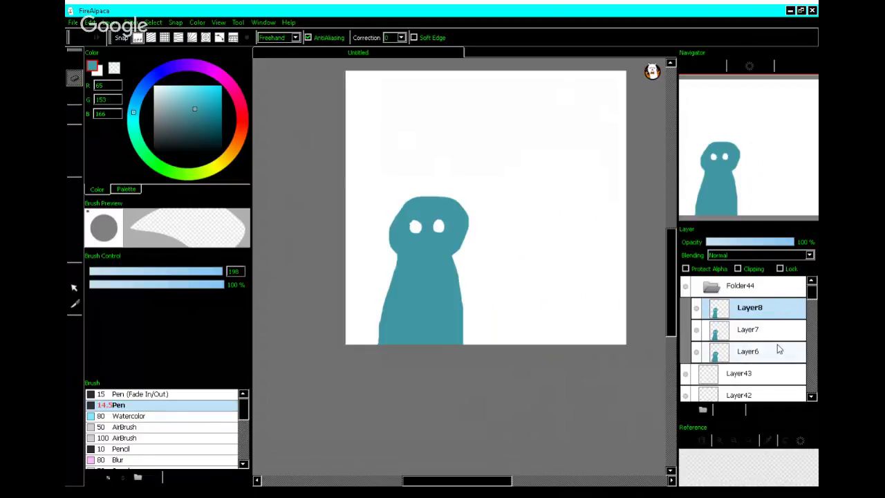
pyautogui.click(696, 352)
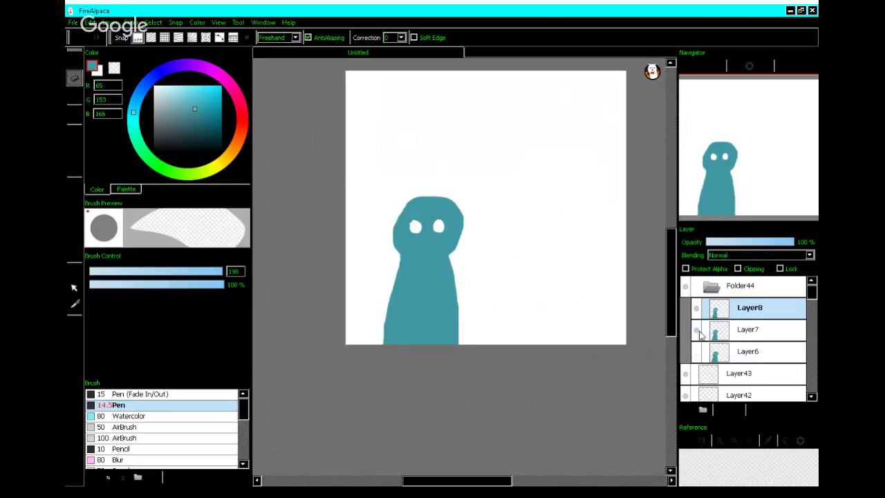
pyautogui.click(696, 329)
pyautogui.click(696, 307)
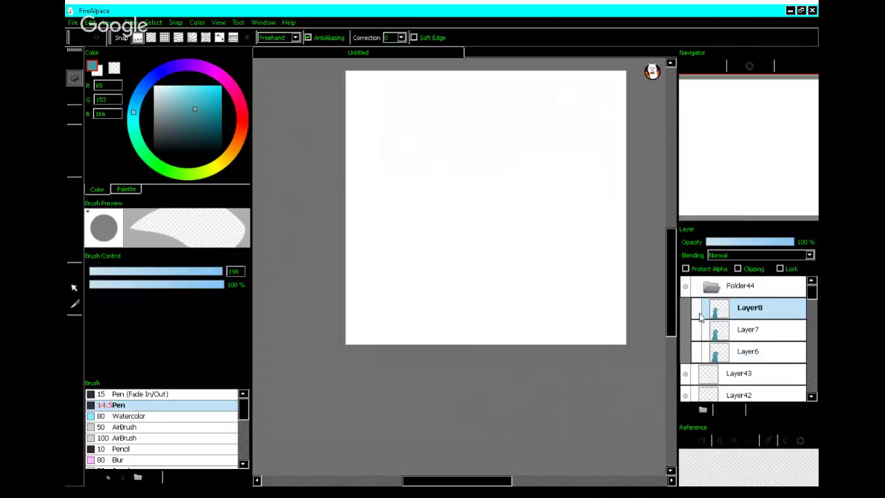
pyautogui.click(696, 307)
pyautogui.click(696, 329)
pyautogui.click(696, 351)
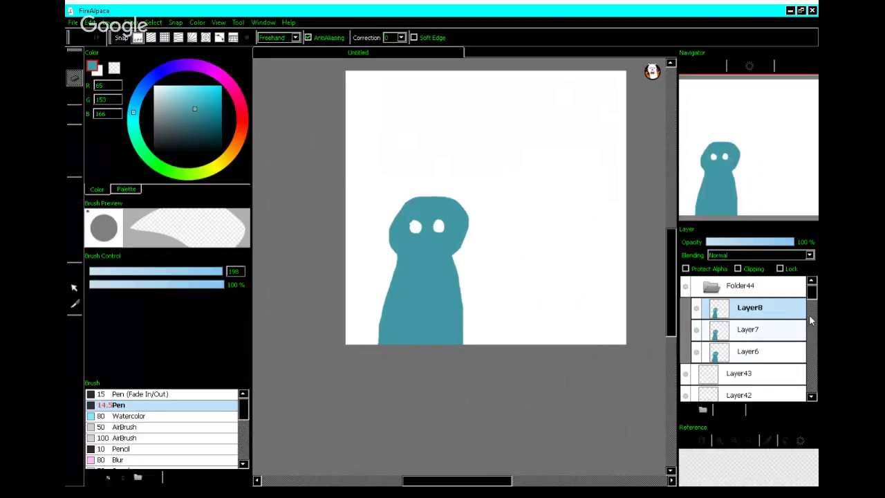
# - Move Layer9 and Layer10 from just above Folder5 into Folder44, each above the previously moved frame
pyautogui.moveTo(816, 296); pyautogui.dragTo(808, 401)
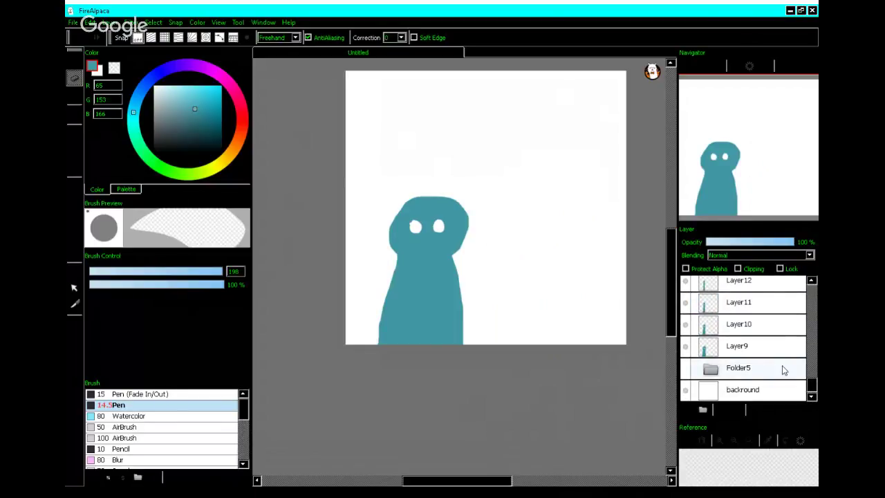
pyautogui.moveTo(782, 367); pyautogui.dragTo(763, 284)
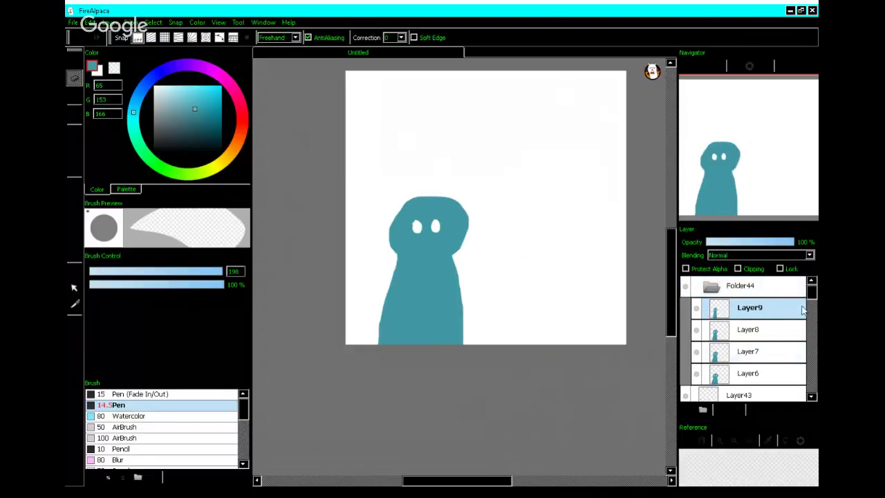
pyautogui.moveTo(812, 292); pyautogui.dragTo(805, 406)
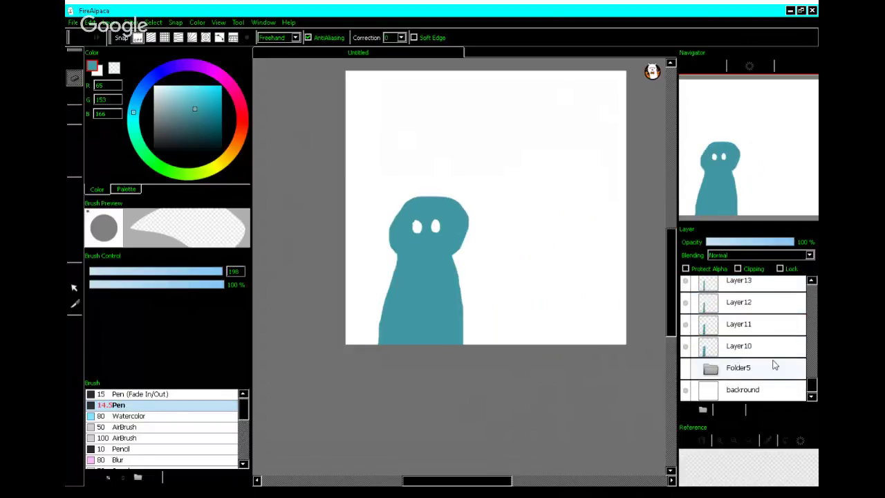
pyautogui.moveTo(760, 346); pyautogui.dragTo(761, 220)
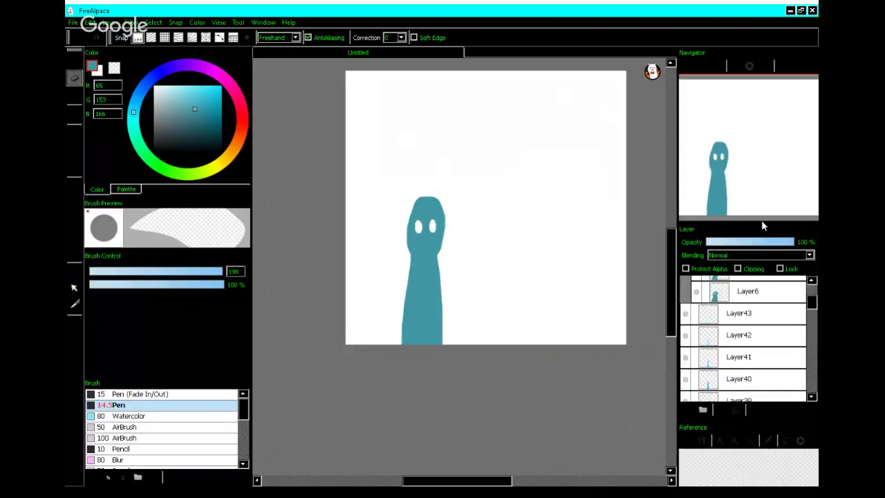
pyautogui.scroll(1, 768, 286)
pyautogui.click(771, 287)
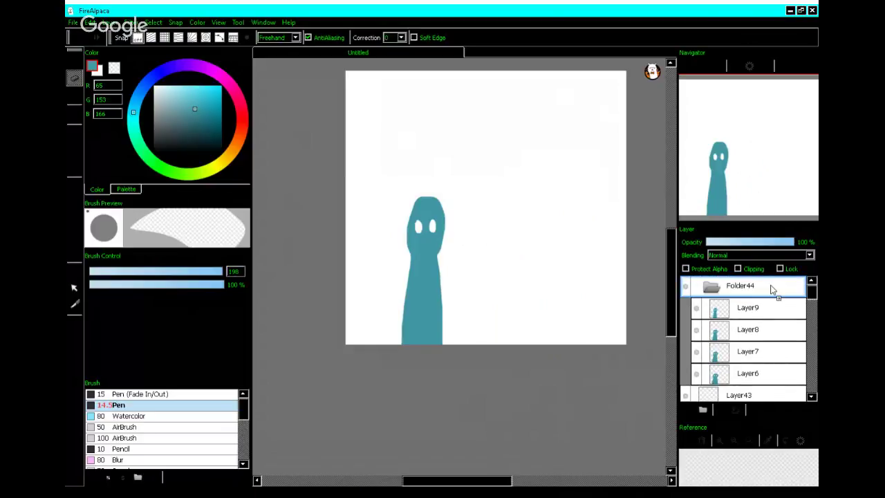
# - Move Layer11 from just above Folder5 into Folder44, above Layer10
pyautogui.moveTo(813, 297); pyautogui.dragTo(812, 389)
pyautogui.moveTo(771, 353); pyautogui.dragTo(758, 288)
pyautogui.scroll(5, 743, 339)
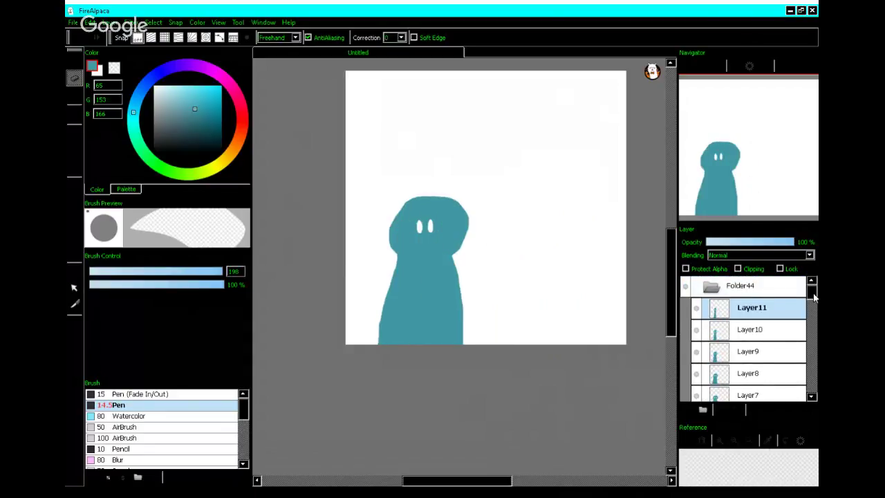
# - Move Layer12 from just above Folder5 into Folder44, above Layer11
pyautogui.moveTo(814, 296); pyautogui.dragTo(806, 385)
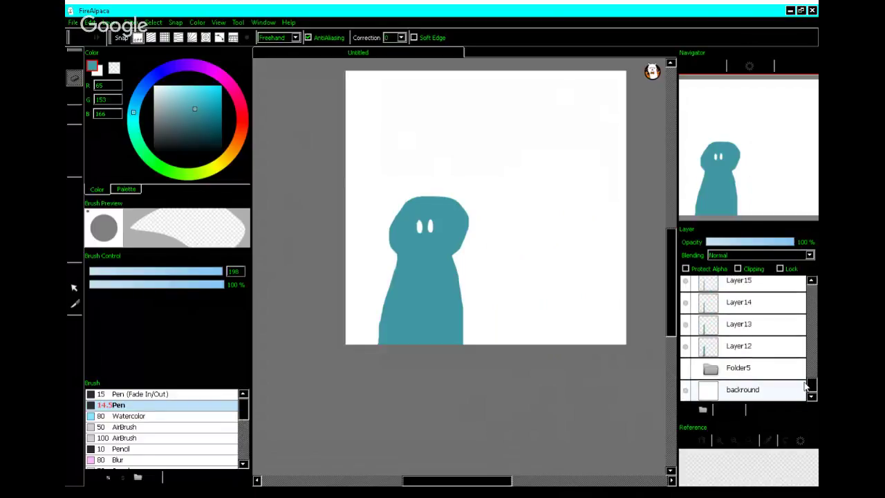
pyautogui.moveTo(776, 345); pyautogui.dragTo(765, 217)
pyautogui.scroll(9, 766, 221)
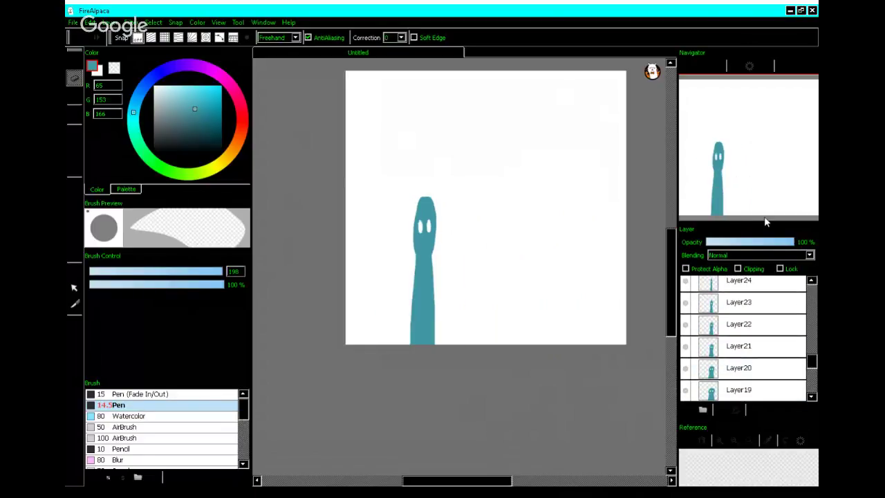
pyautogui.scroll(12, 766, 221)
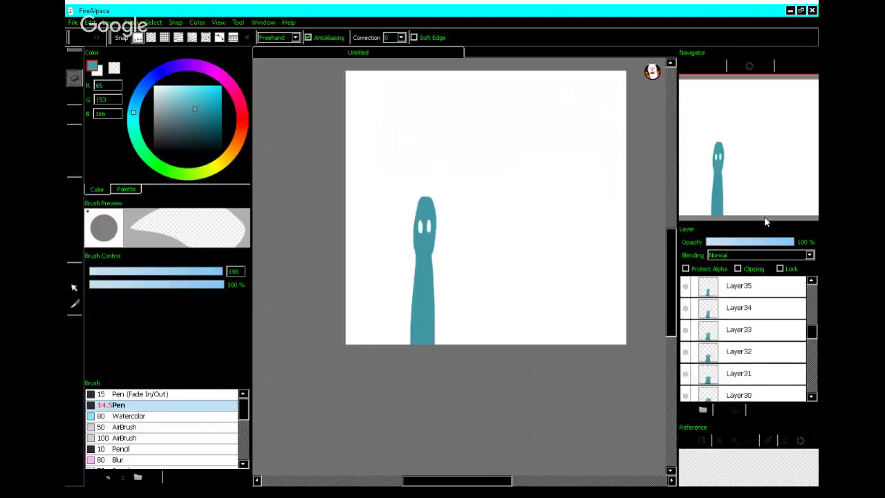
pyautogui.scroll(6, 765, 221)
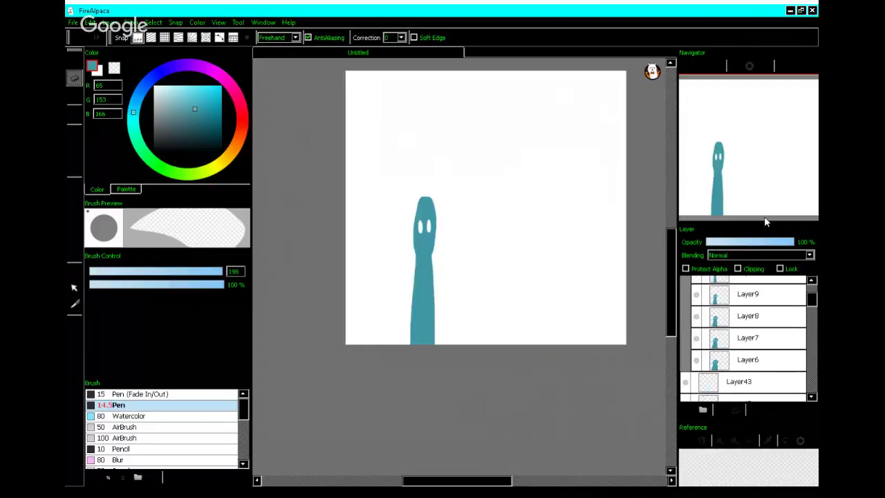
pyautogui.scroll(1, 765, 222)
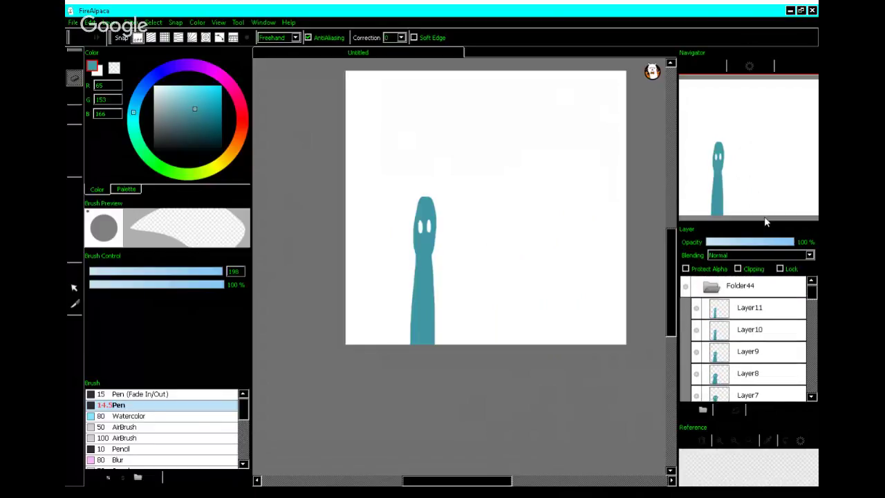
pyautogui.click(760, 287)
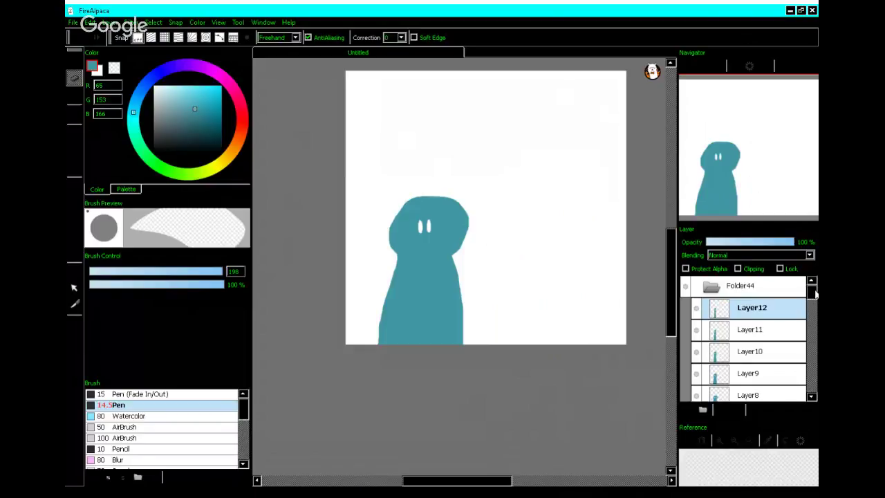
# - Move Layer13 from just above Folder5 into Folder44, above Layer12
pyautogui.moveTo(815, 293); pyautogui.dragTo(808, 384)
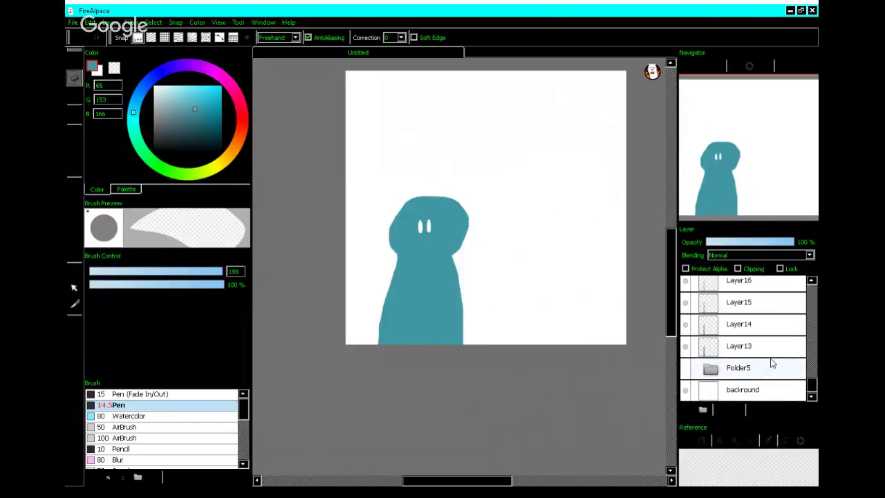
pyautogui.moveTo(770, 355); pyautogui.dragTo(758, 217)
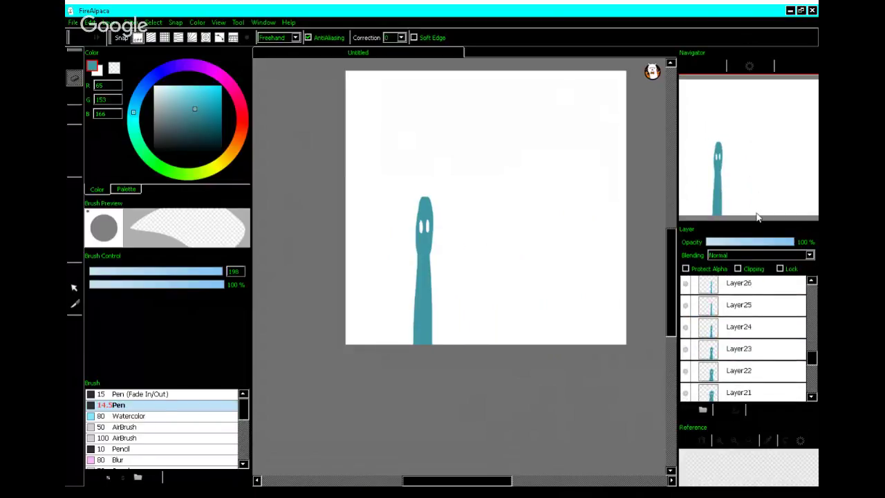
pyautogui.scroll(6, 757, 217)
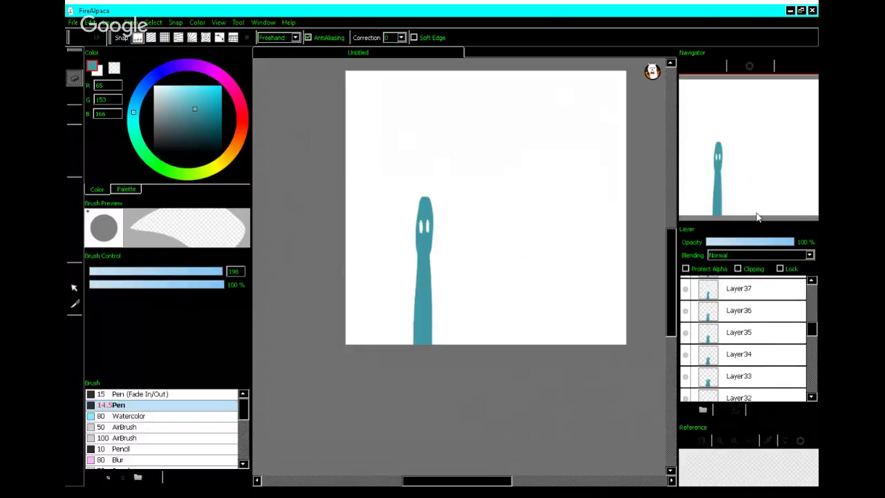
pyautogui.scroll(5, 757, 217)
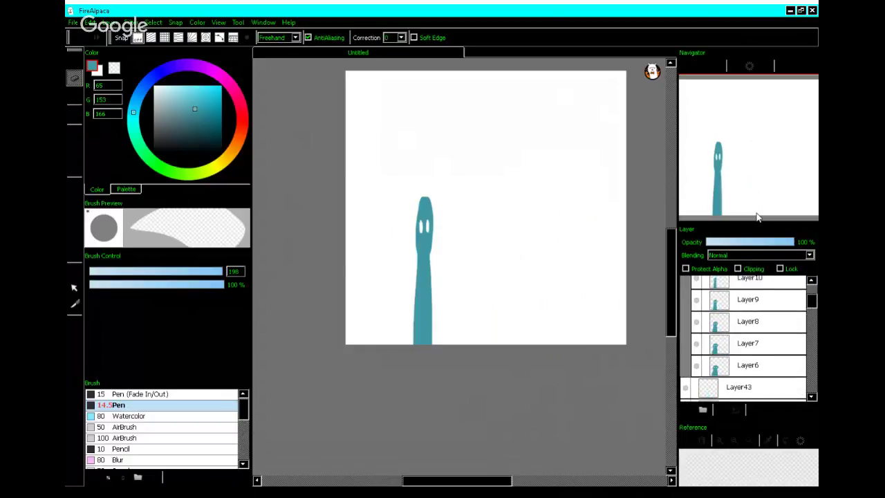
pyautogui.scroll(3, 757, 218)
pyautogui.click(765, 291)
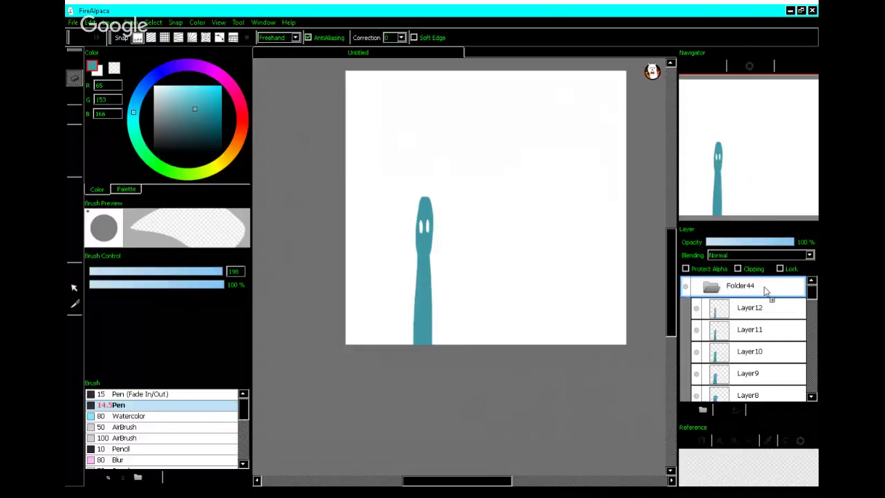
pyautogui.moveTo(764, 290); pyautogui.dragTo(765, 291)
# - Move Layer14 and Layer15 from just above Folder5 to the top of Folder44, keeping the frames in ascending order
pyautogui.moveTo(812, 291); pyautogui.dragTo(811, 384)
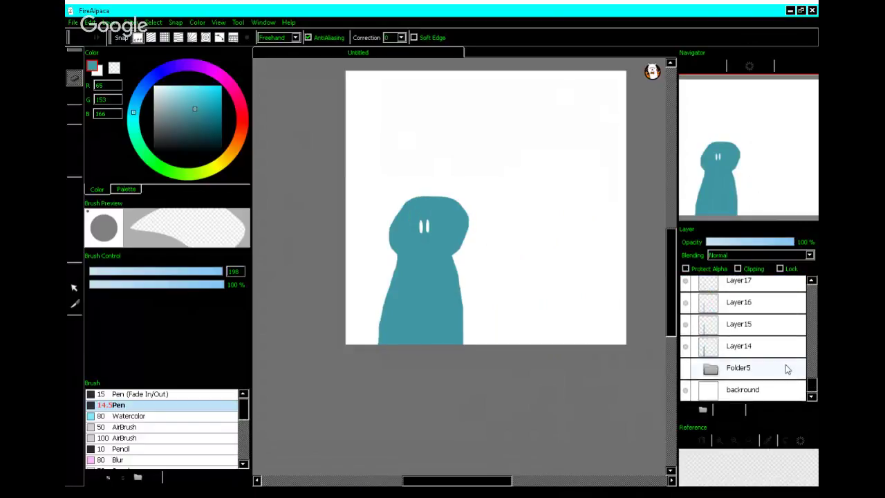
pyautogui.moveTo(768, 350); pyautogui.dragTo(752, 219)
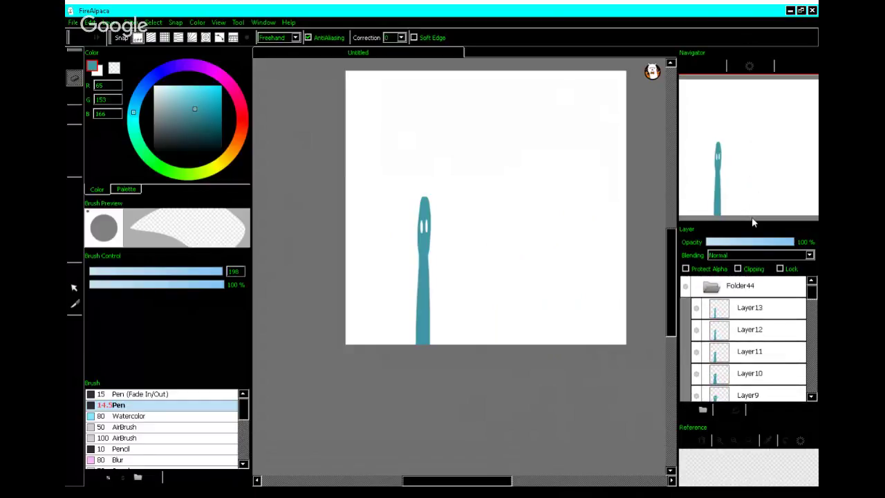
pyautogui.click(764, 287)
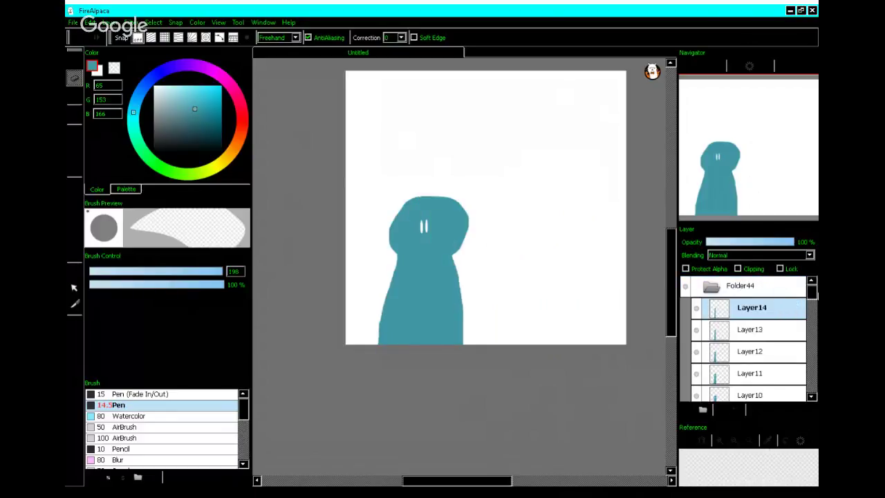
pyautogui.moveTo(814, 293); pyautogui.dragTo(774, 363)
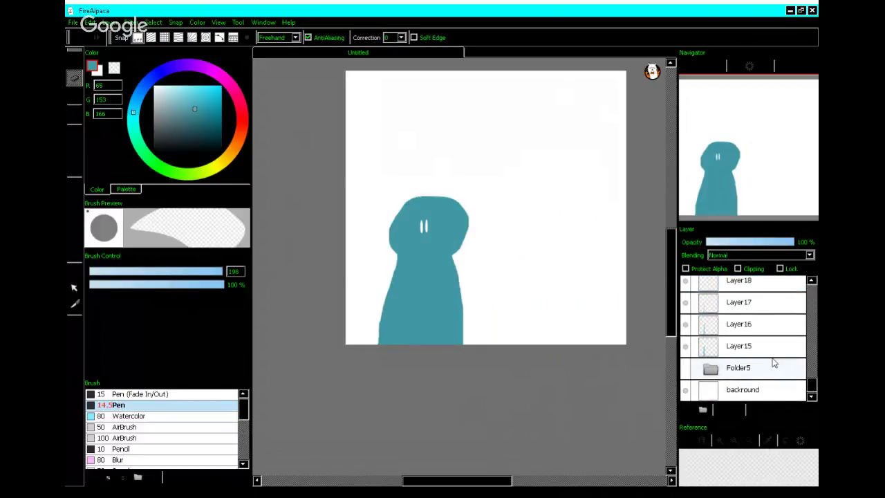
pyautogui.scroll(6, 766, 348)
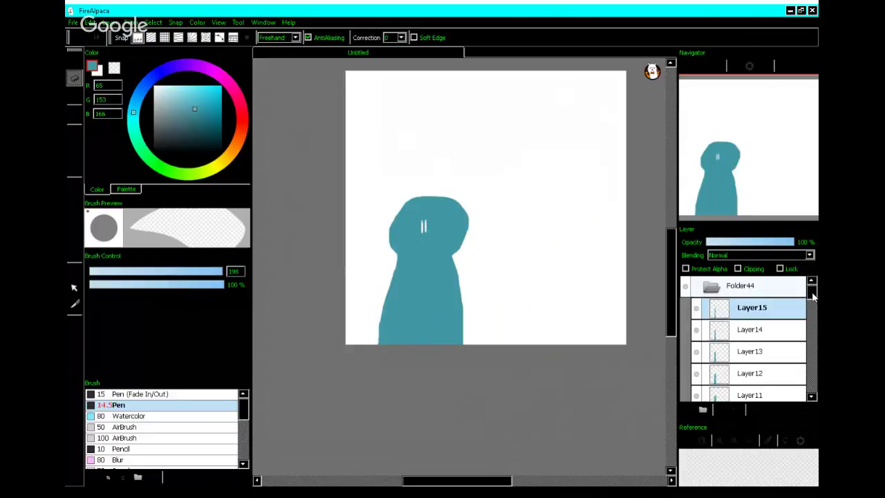
# - Move Layer16, Layer17, Layer18 and Layer19 from just above Folder5 into Folder44, each above the previously moved frame
pyautogui.moveTo(813, 296); pyautogui.dragTo(815, 382)
pyautogui.moveTo(812, 295); pyautogui.dragTo(813, 392)
pyautogui.moveTo(779, 351); pyautogui.dragTo(784, 284)
pyautogui.moveTo(812, 293); pyautogui.dragTo(798, 401)
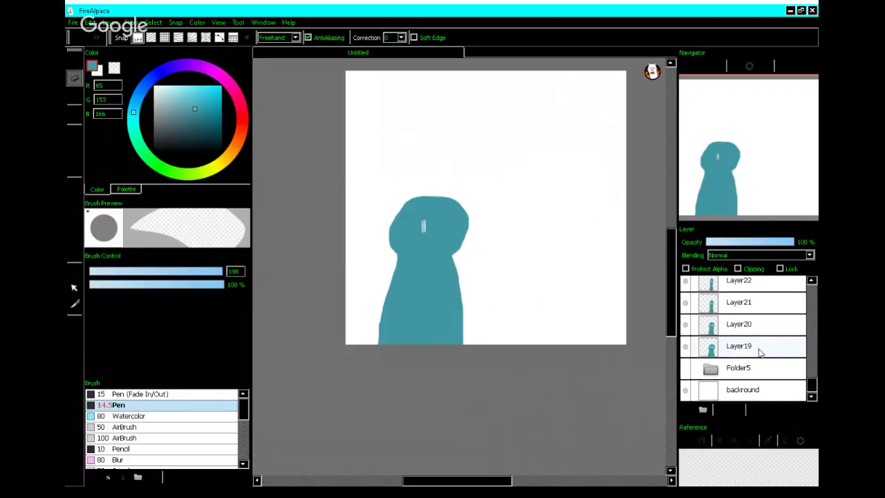
pyautogui.moveTo(759, 352); pyautogui.dragTo(737, 291)
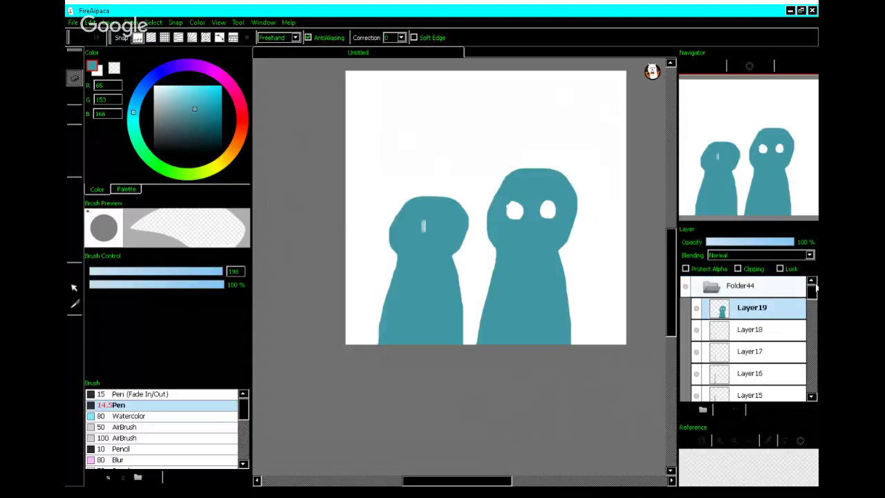
# - Move Layer20 and Layer21 from just above Folder5 into Folder44, placing them in order above Layer19
pyautogui.moveTo(810, 298); pyautogui.dragTo(810, 397)
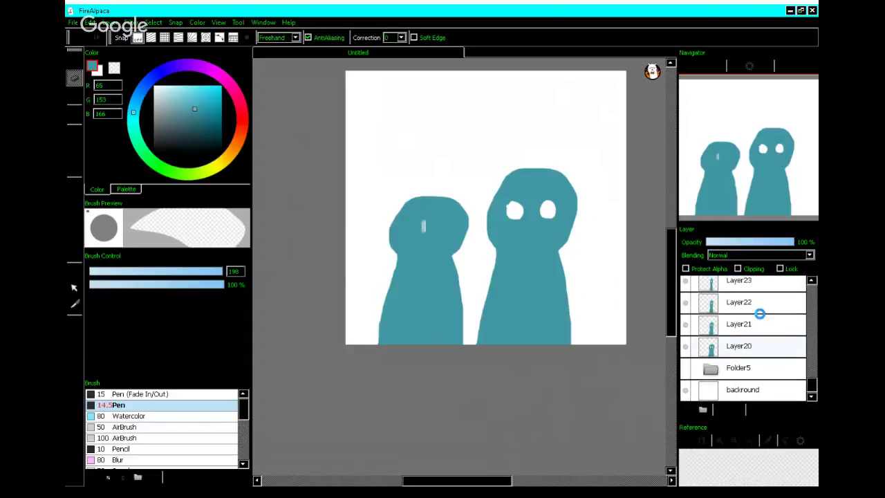
pyautogui.moveTo(760, 314); pyautogui.dragTo(763, 163)
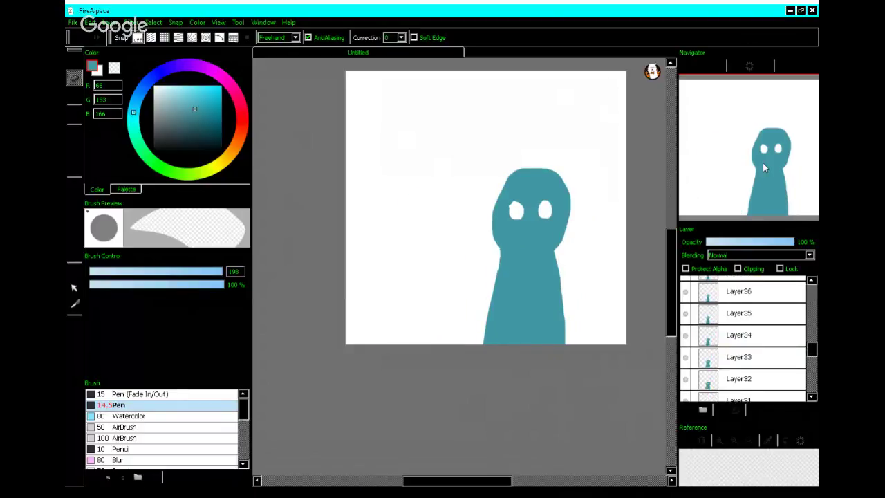
pyautogui.scroll(5, 762, 162)
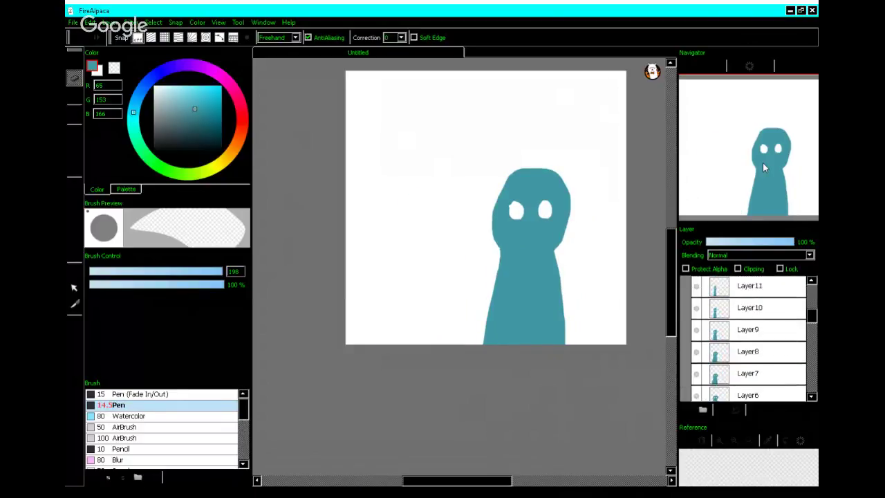
pyautogui.scroll(5, 763, 162)
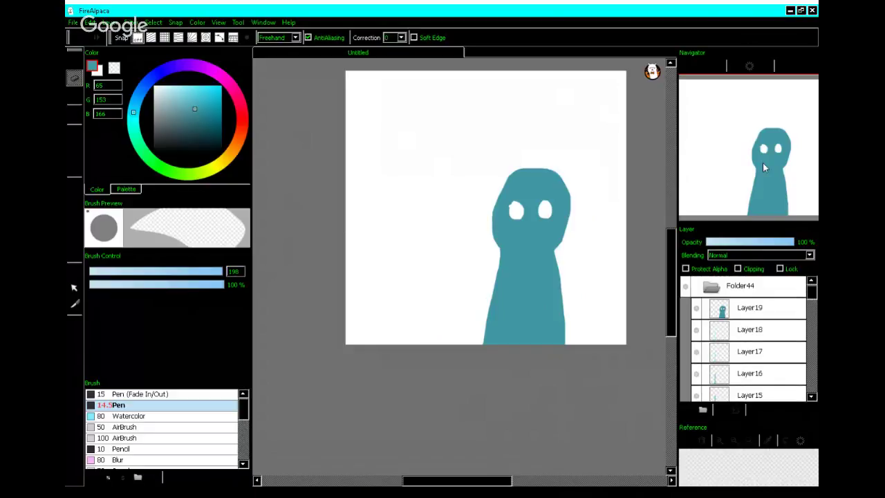
pyautogui.click(771, 287)
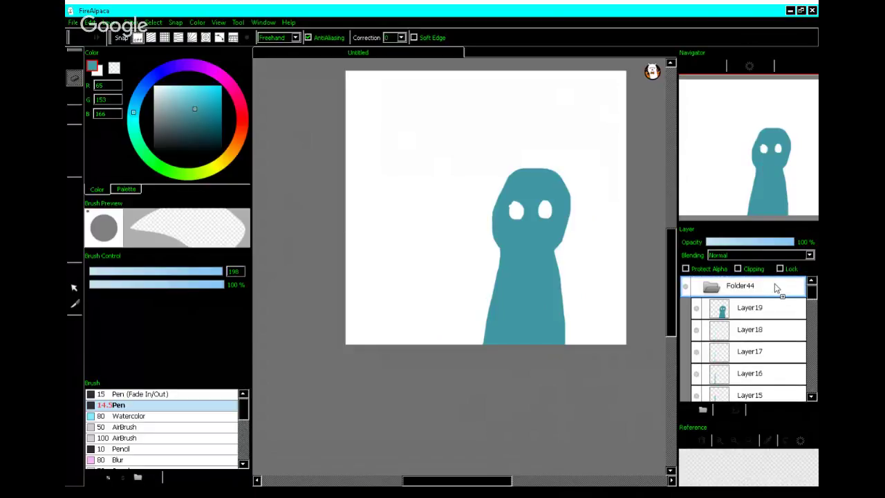
pyautogui.moveTo(774, 285); pyautogui.dragTo(803, 395)
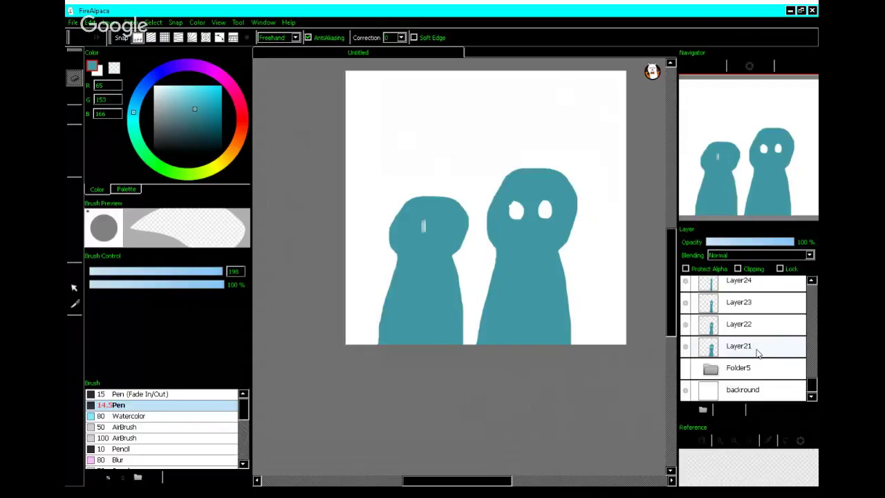
pyautogui.moveTo(757, 350); pyautogui.dragTo(768, 180)
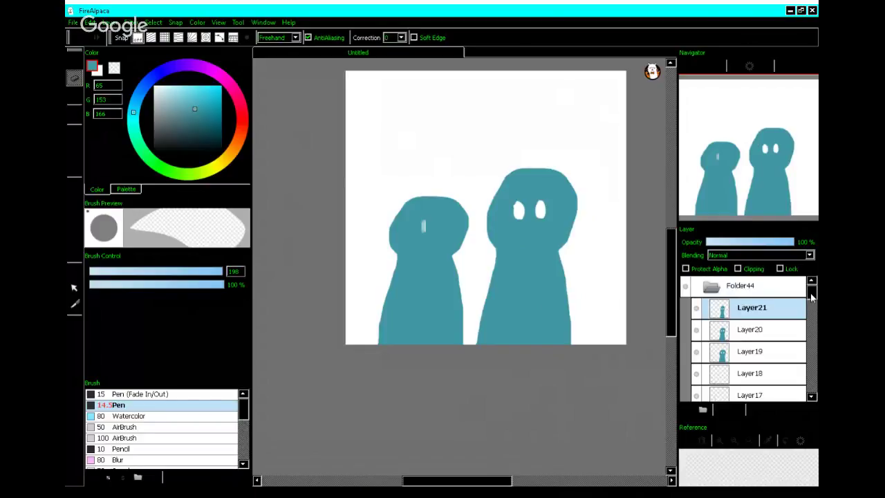
# - Try moving Layer6 to the top of Folder44, above Layer21, and undo the move
pyautogui.moveTo(812, 296); pyautogui.dragTo(799, 334)
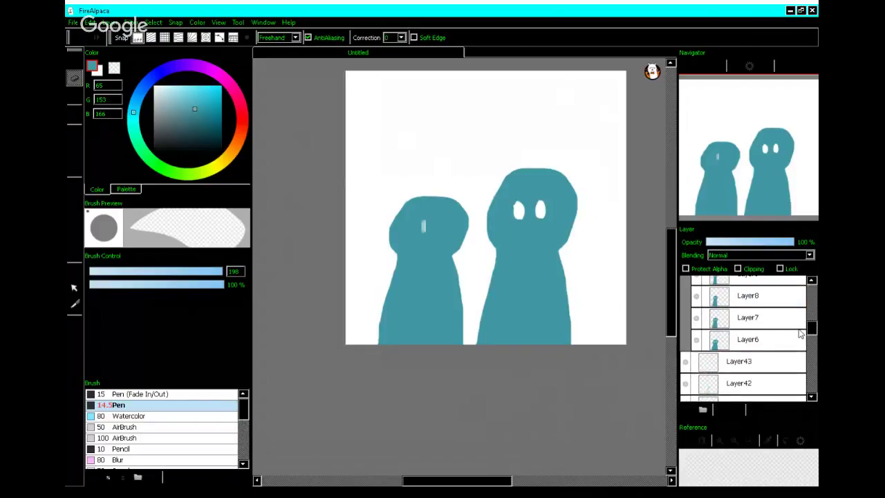
pyautogui.scroll(1, 799, 329)
pyautogui.moveTo(782, 368); pyautogui.dragTo(772, 290)
pyautogui.scroll(-2, 766, 187)
pyautogui.scroll(-2, 784, 304)
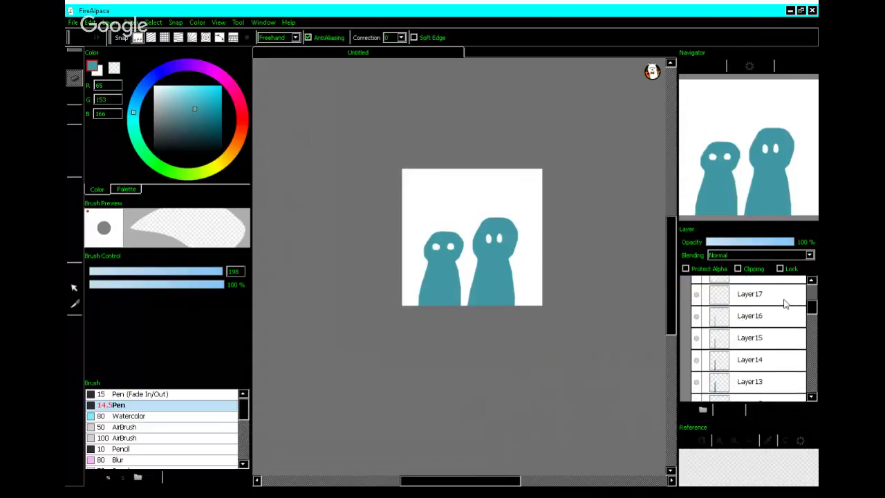
pyautogui.scroll(1, 784, 302)
pyautogui.scroll(1, 785, 304)
pyautogui.scroll(2, 785, 304)
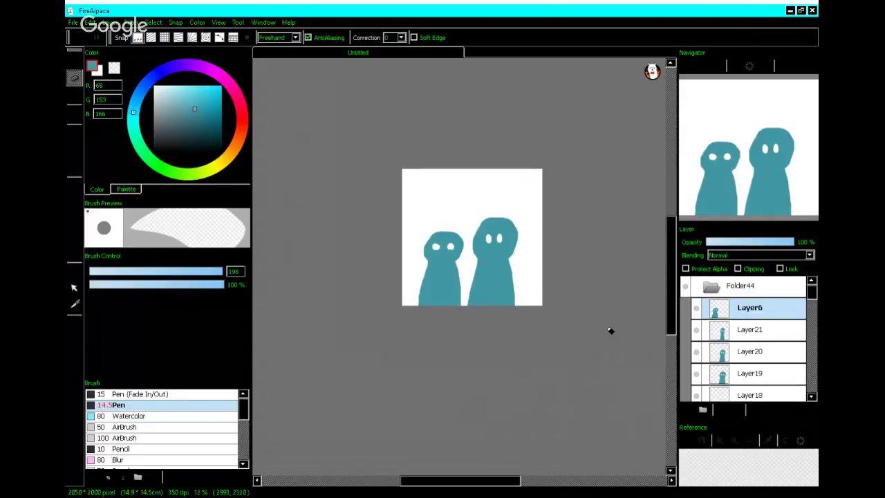
pyautogui.scroll(1, 611, 330)
pyautogui.scroll(1, 608, 331)
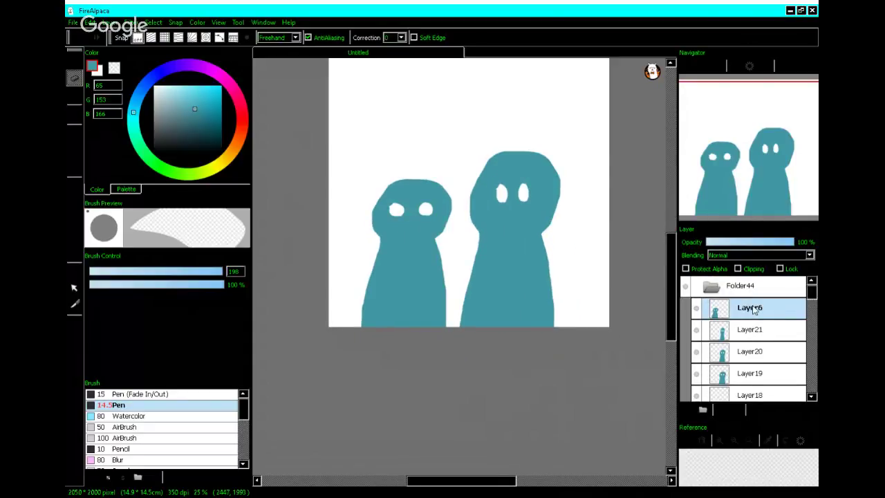
pyautogui.scroll(-3, 755, 311)
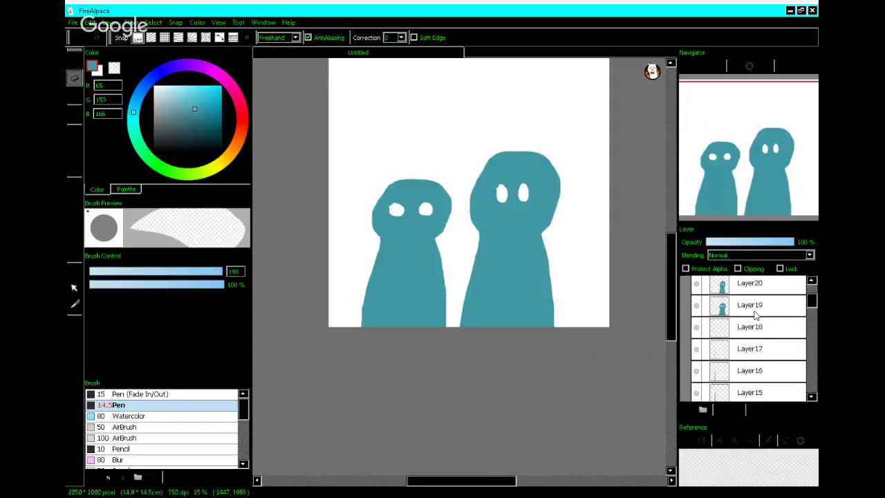
pyautogui.scroll(3, 756, 315)
pyautogui.click(85, 37)
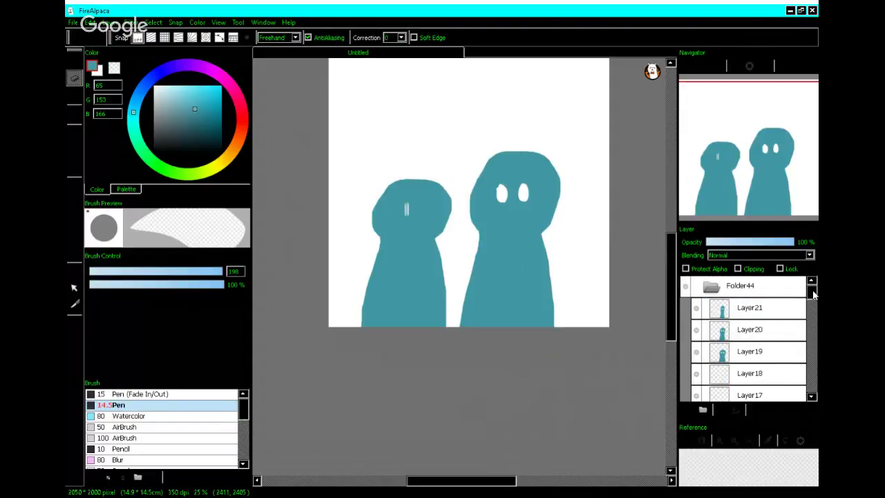
# - Move Layer22 and Layer23 from just above Folder5 into Folder44, placing them in order above Layer21
pyautogui.moveTo(813, 294); pyautogui.dragTo(810, 387)
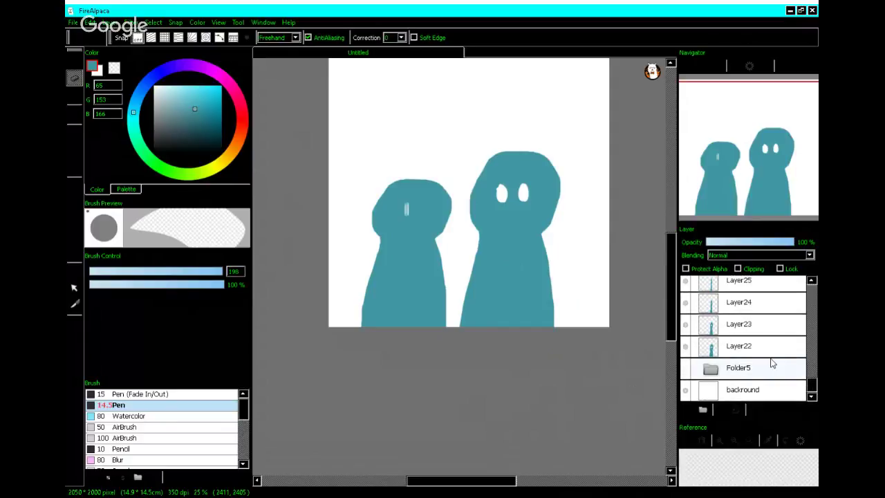
pyautogui.scroll(6, 764, 326)
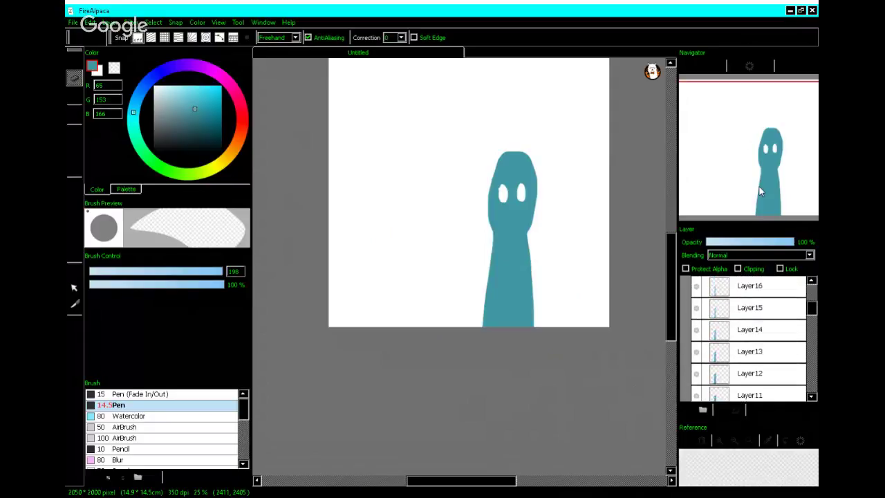
pyautogui.click(788, 285)
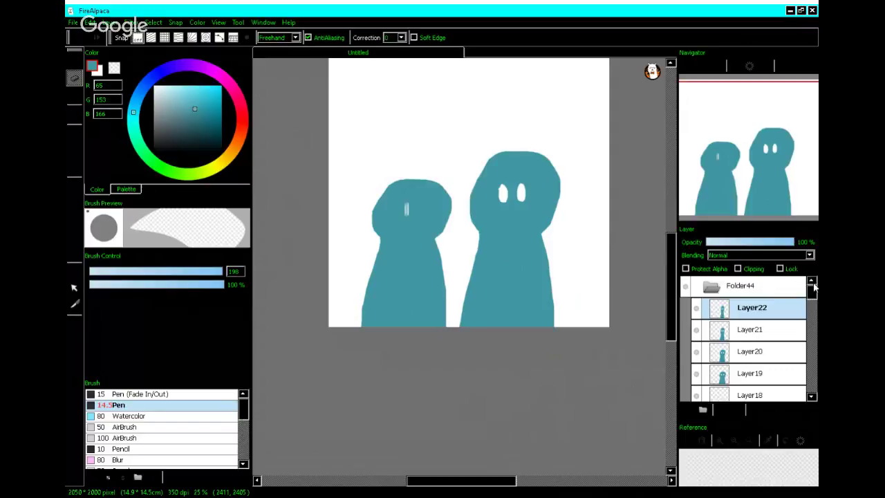
pyautogui.moveTo(812, 287); pyautogui.dragTo(814, 392)
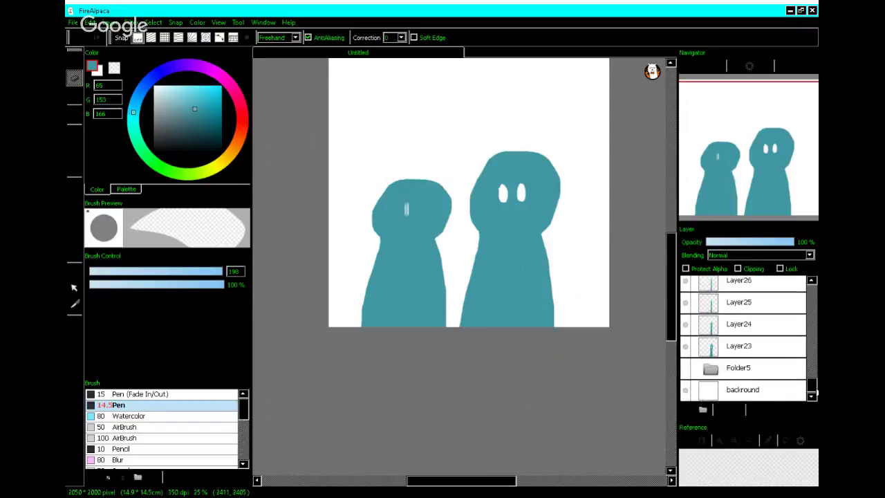
pyautogui.click(777, 349)
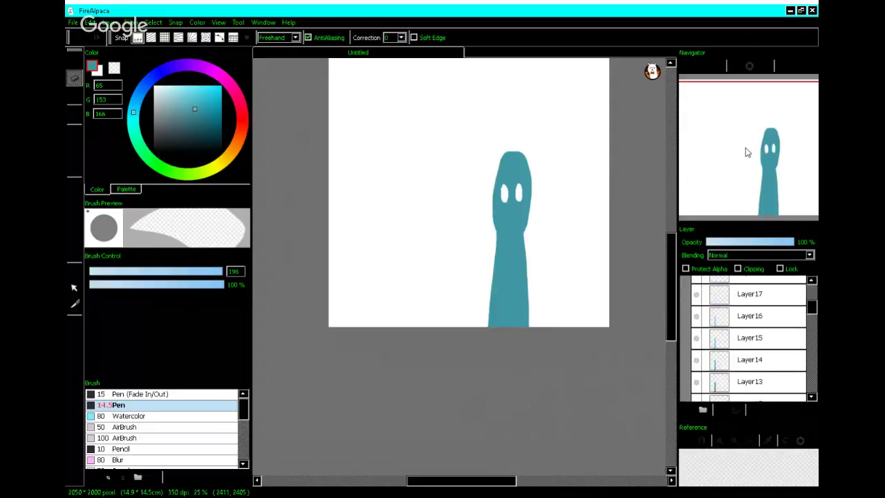
pyautogui.moveTo(747, 152); pyautogui.dragTo(811, 382)
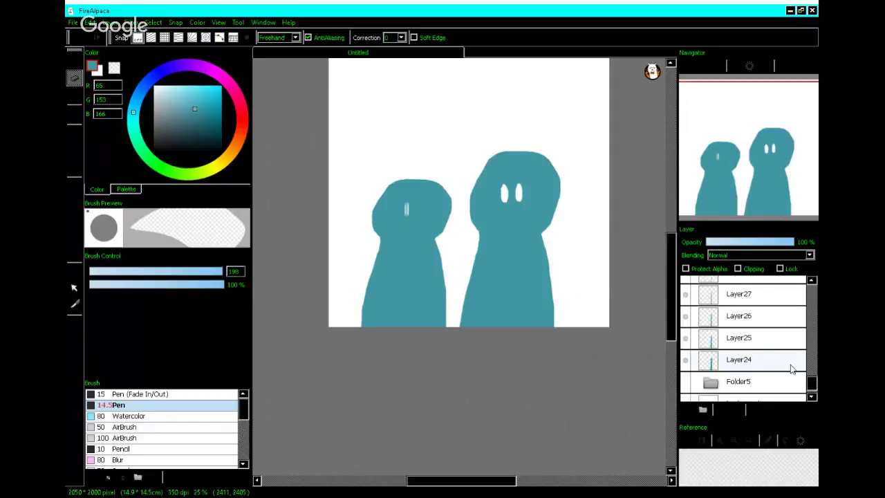
# - Move Layer24 from just above Folder5 to the top of Folder44, above Layer23
pyautogui.click(791, 368)
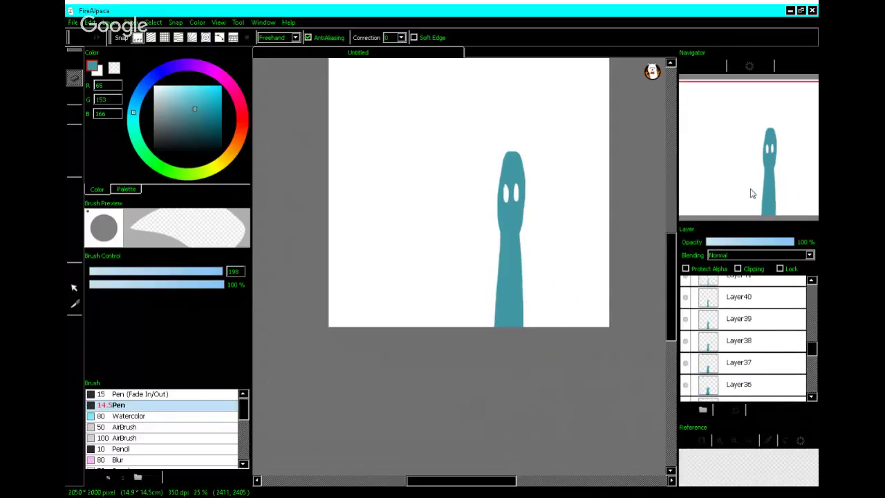
pyautogui.moveTo(751, 189); pyautogui.dragTo(751, 189)
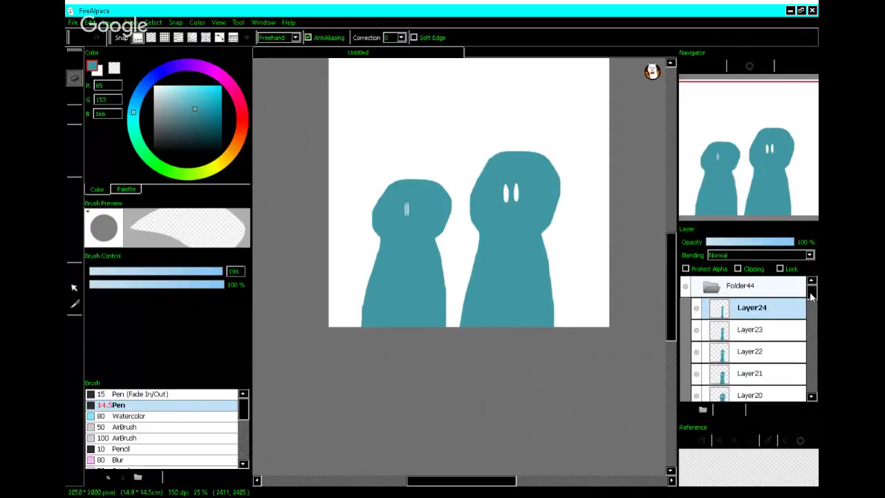
# - Try to move Layer25 from just above Folder5 into Folder44, above Layer24
pyautogui.moveTo(811, 293); pyautogui.dragTo(777, 393)
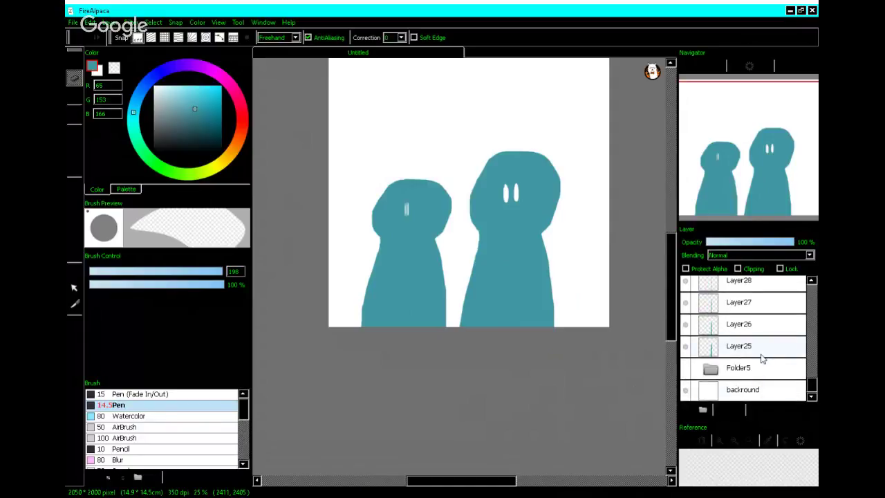
pyautogui.click(760, 351)
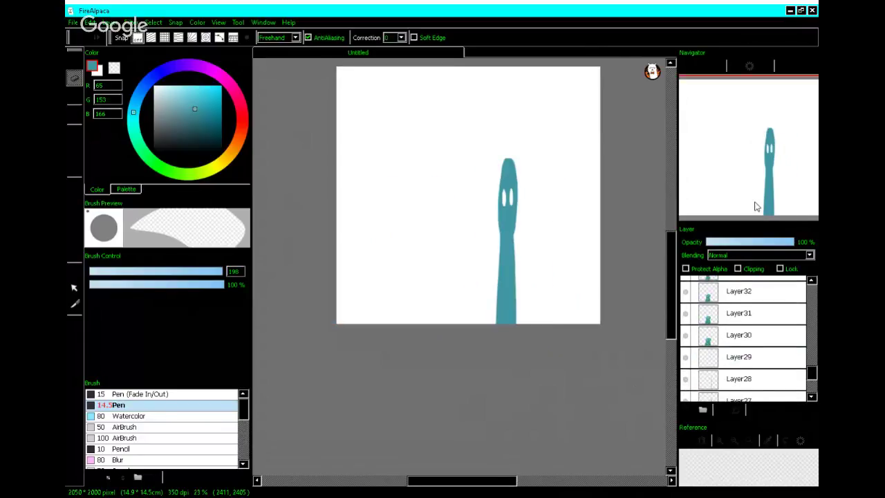
pyautogui.scroll(8, 743, 338)
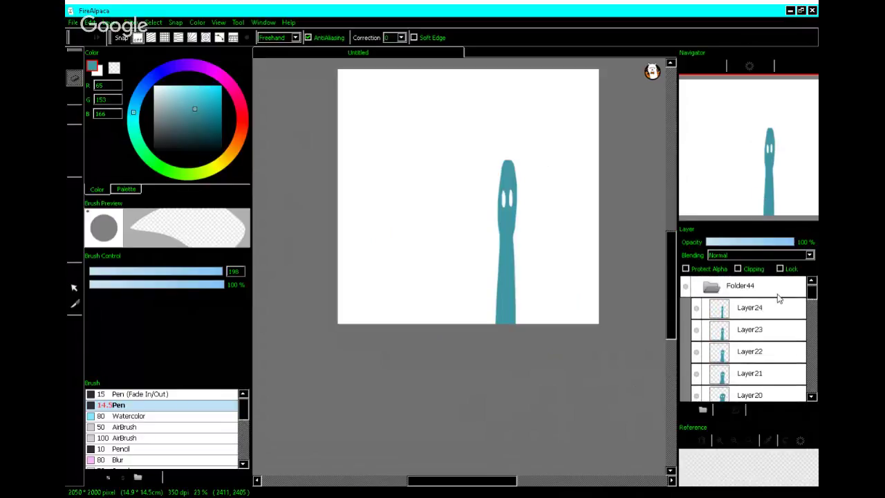
pyautogui.click(766, 294)
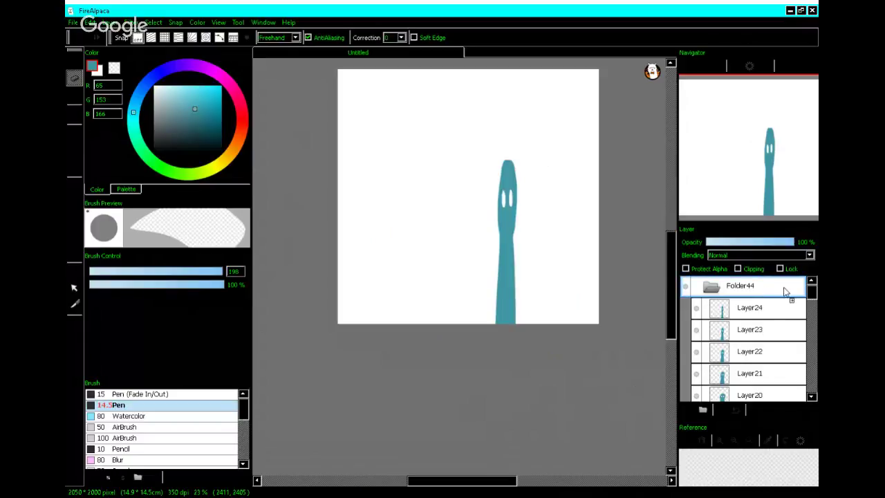
# - Move Layer25 from just above Folder5 to the top of Folder44, above Layer24
pyautogui.scroll(-4, 776, 291)
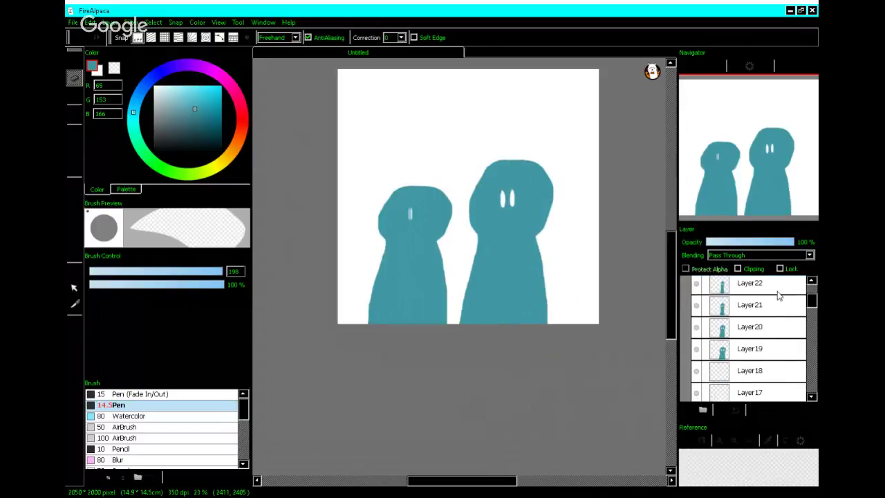
pyautogui.scroll(-3, 778, 296)
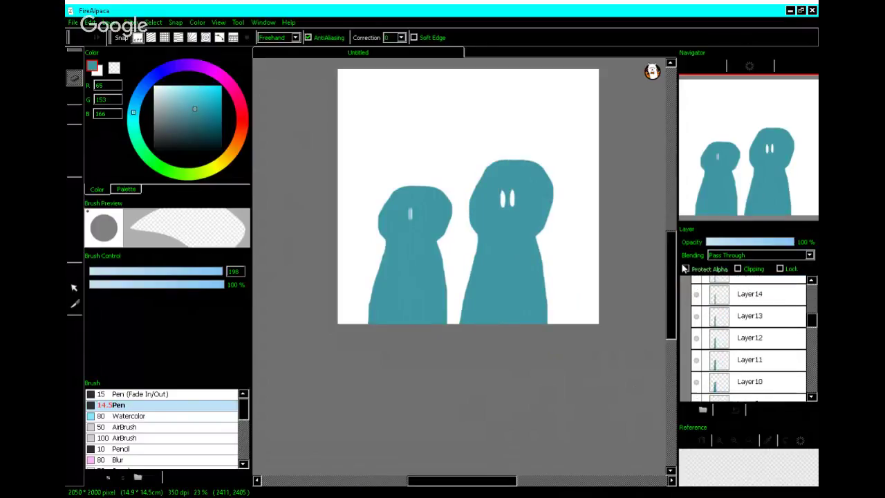
pyautogui.scroll(-1, 661, 341)
pyautogui.scroll(-4, 766, 367)
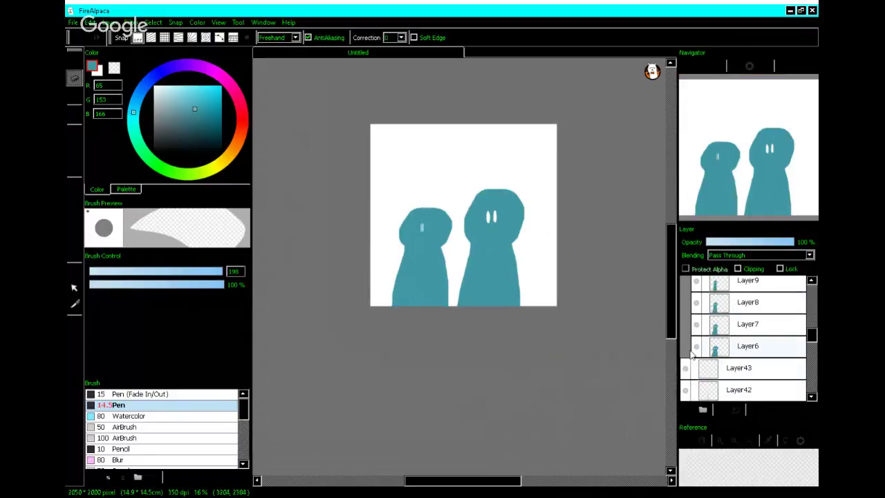
pyautogui.click(738, 350)
pyautogui.scroll(-10, 757, 351)
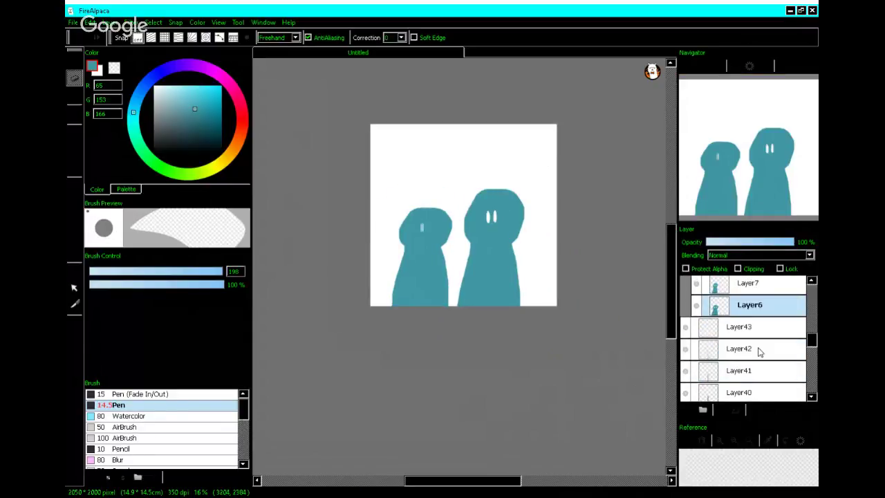
pyautogui.scroll(-8, 756, 351)
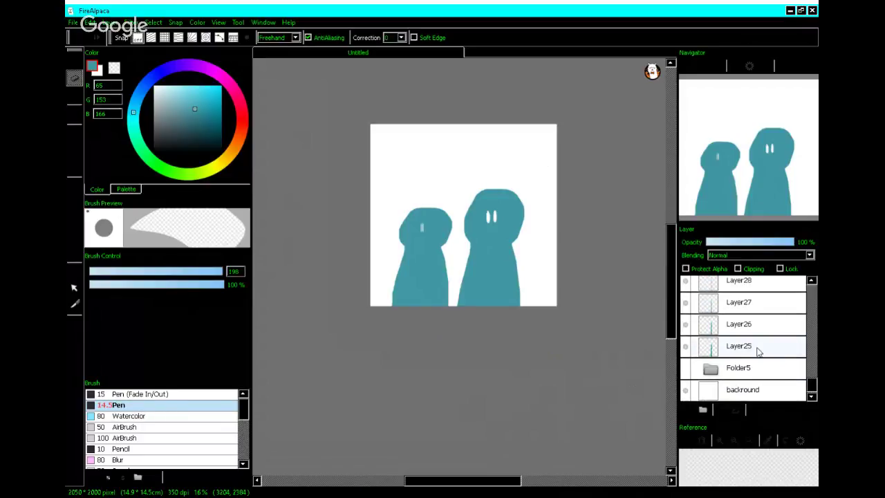
pyautogui.moveTo(756, 349); pyautogui.dragTo(758, 288)
pyautogui.scroll(10, 765, 169)
pyautogui.scroll(3, 763, 169)
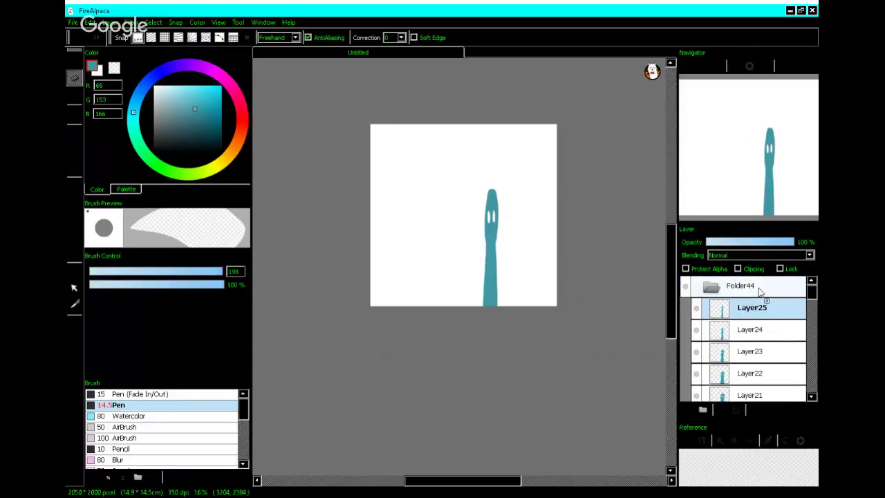
# - Move Layer26 from just above Folder5 to the top of Folder44, above Layer25
pyautogui.scroll(-3, 760, 292)
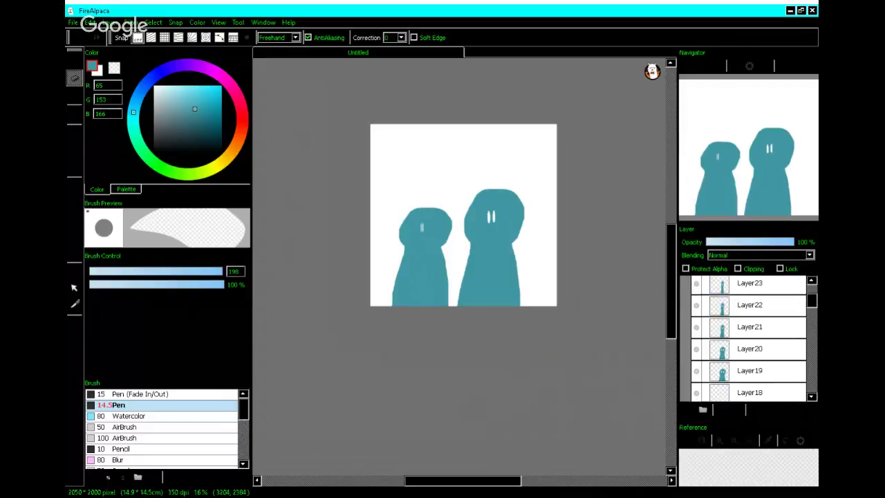
pyautogui.scroll(-10, 810, 374)
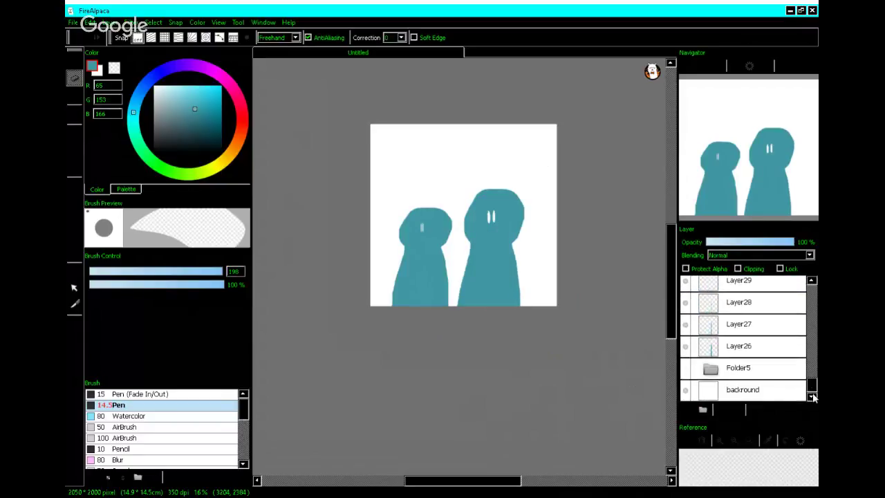
pyautogui.moveTo(778, 347); pyautogui.dragTo(754, 170)
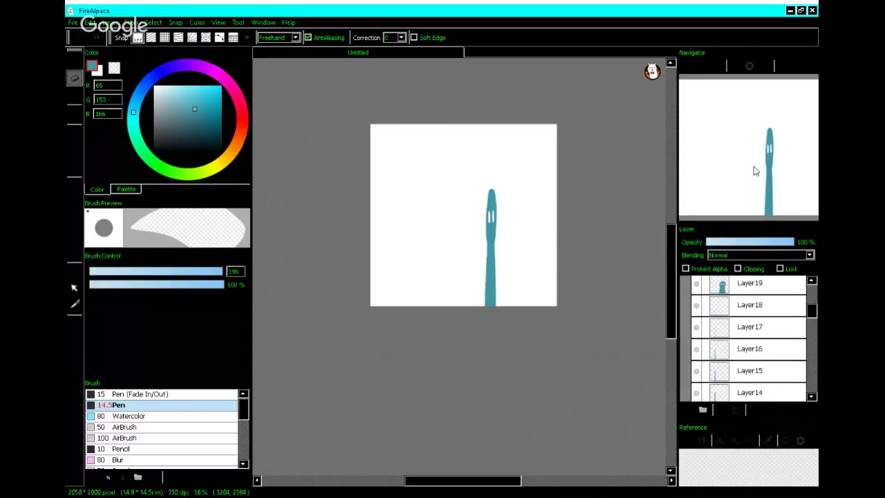
pyautogui.click(756, 289)
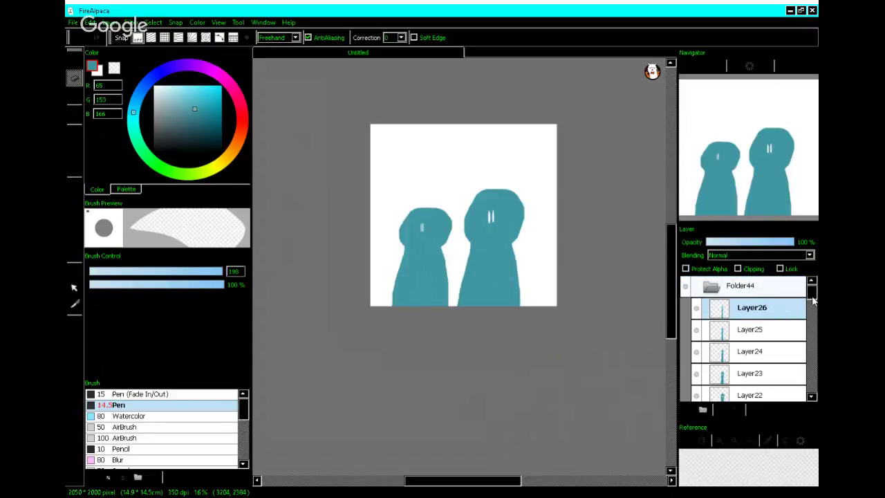
# - Move Layer27 from just above Folder5 to the top of Folder44, above Layer26
pyautogui.moveTo(813, 296); pyautogui.dragTo(810, 408)
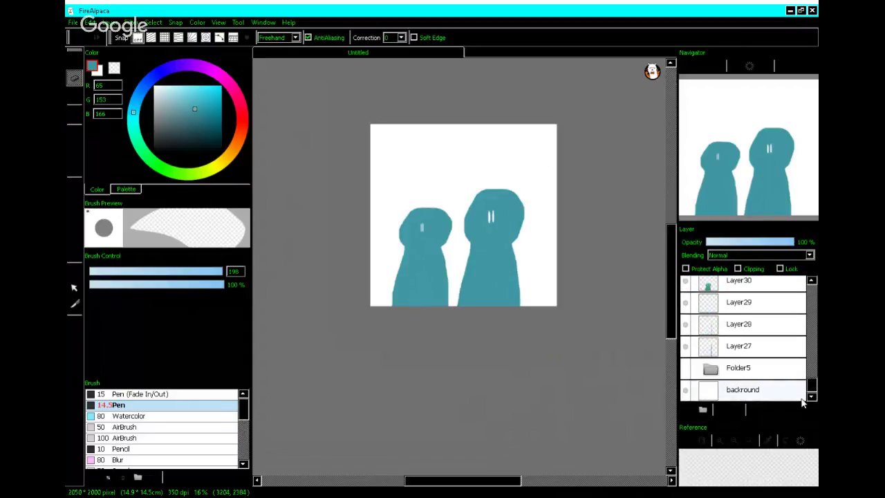
pyautogui.click(778, 345)
pyautogui.moveTo(763, 224); pyautogui.dragTo(760, 215)
pyautogui.scroll(-1, 760, 215)
pyautogui.scroll(4, 760, 217)
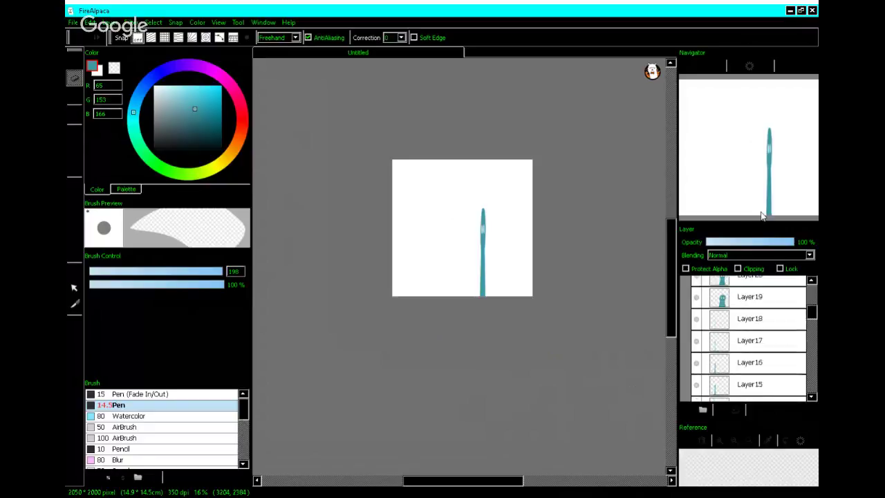
pyautogui.scroll(1, 760, 217)
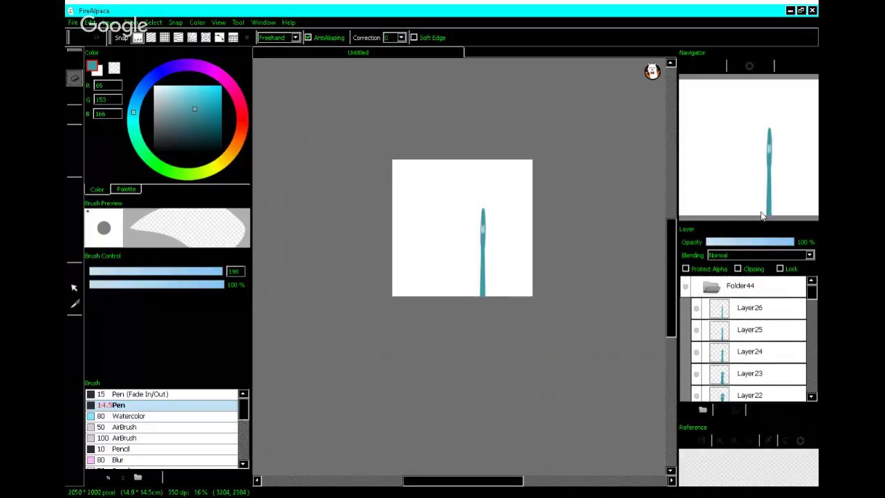
pyautogui.click(779, 285)
pyautogui.moveTo(779, 285); pyautogui.dragTo(779, 285)
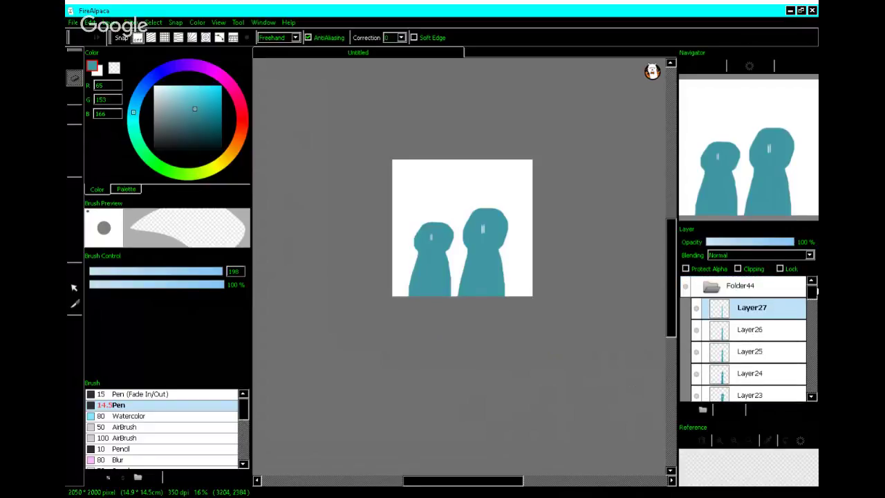
# - Move Layer28 from just above Folder5 to the top of Folder44, above Layer27
pyautogui.scroll(-10, 814, 291)
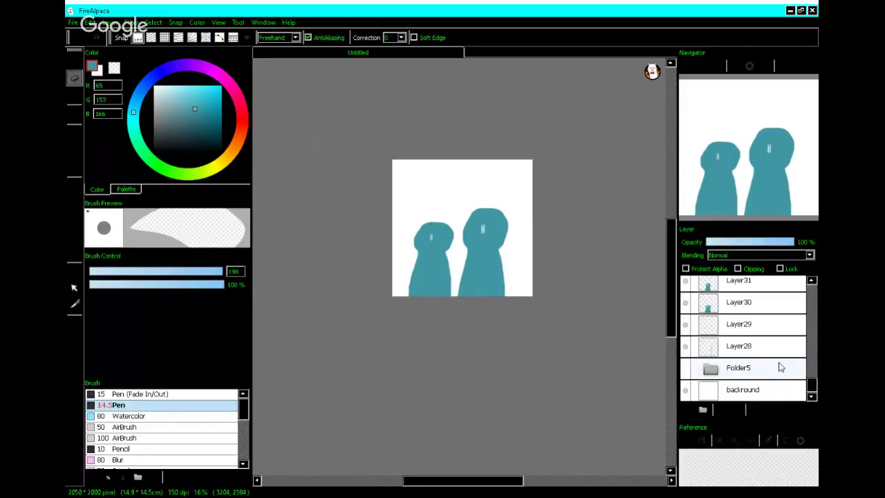
pyautogui.click(769, 343)
pyautogui.scroll(10, 760, 202)
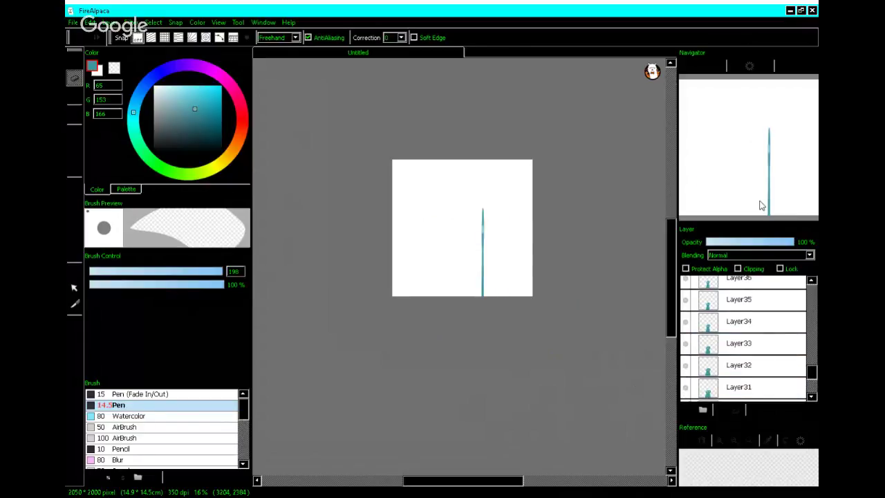
pyautogui.scroll(10, 763, 199)
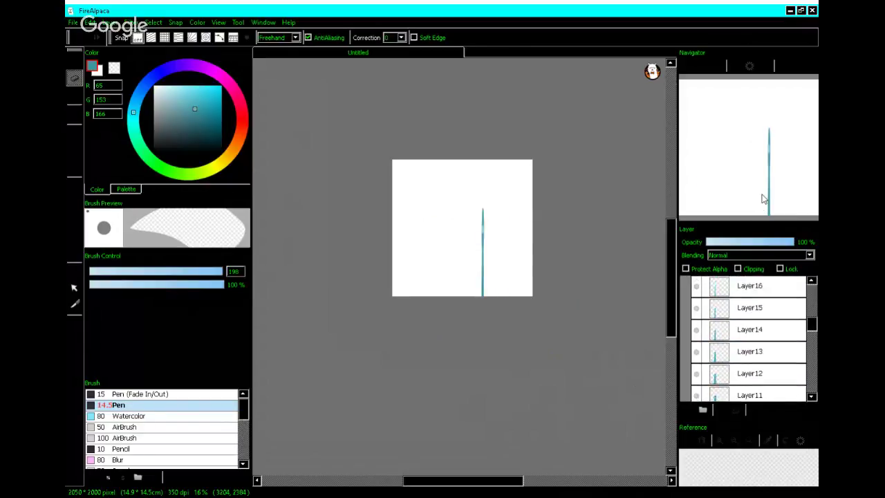
pyautogui.scroll(6, 763, 199)
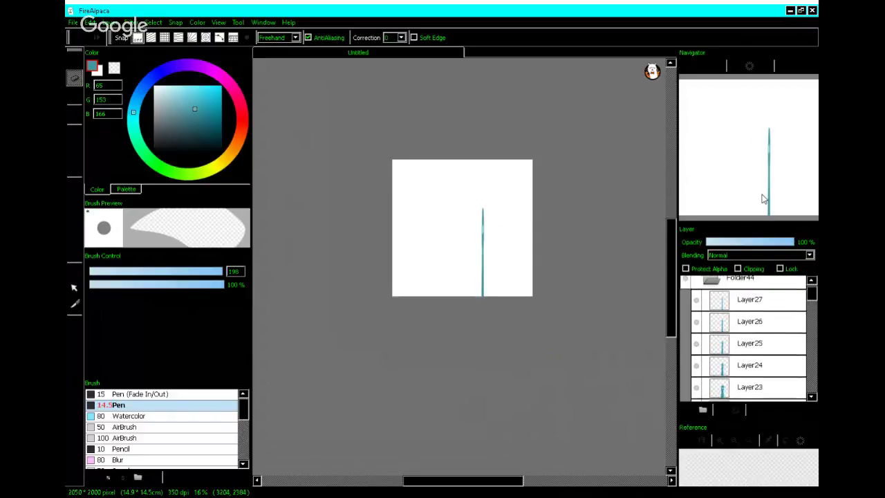
pyautogui.click(781, 291)
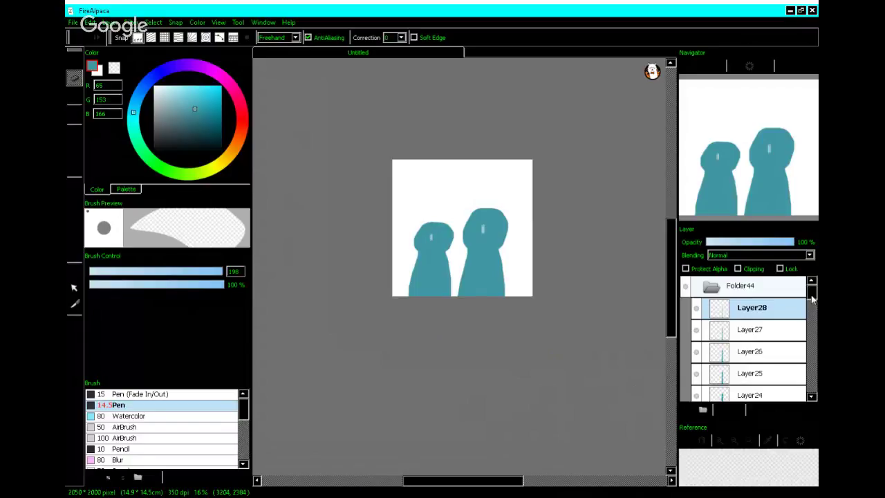
# - Move Layer29 and Layer30 from just above Folder5 into Folder44, placing them in order above Layer28
pyautogui.moveTo(812, 297); pyautogui.dragTo(812, 399)
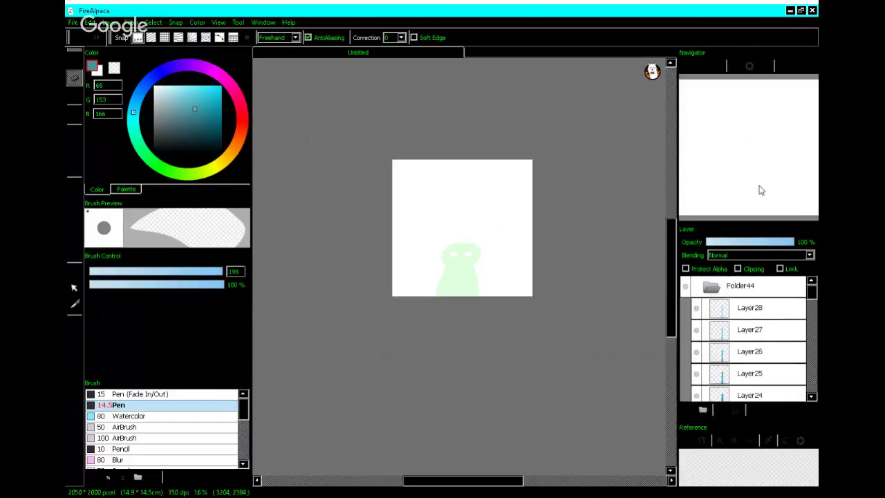
pyautogui.moveTo(770, 295); pyautogui.dragTo(810, 401)
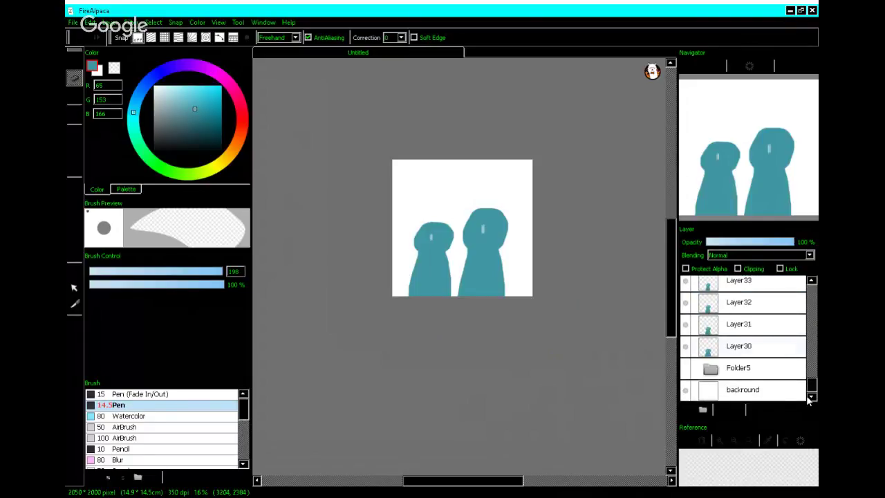
pyautogui.click(771, 347)
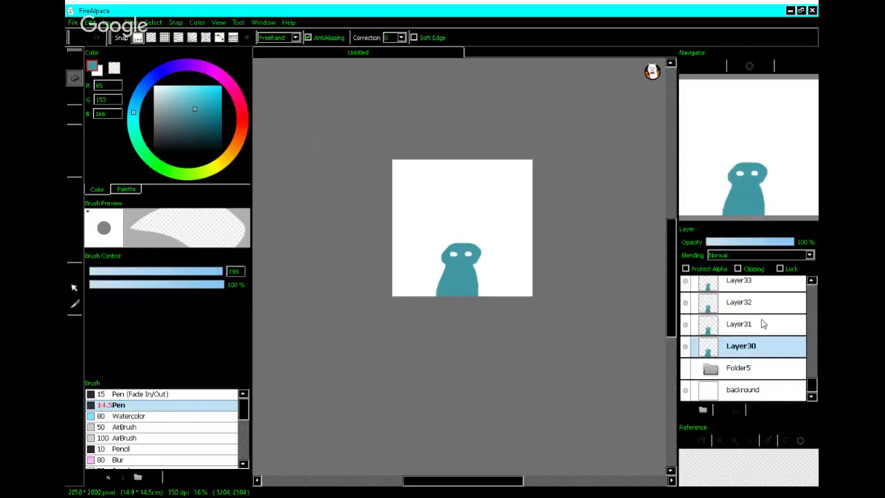
pyautogui.scroll(5, 761, 324)
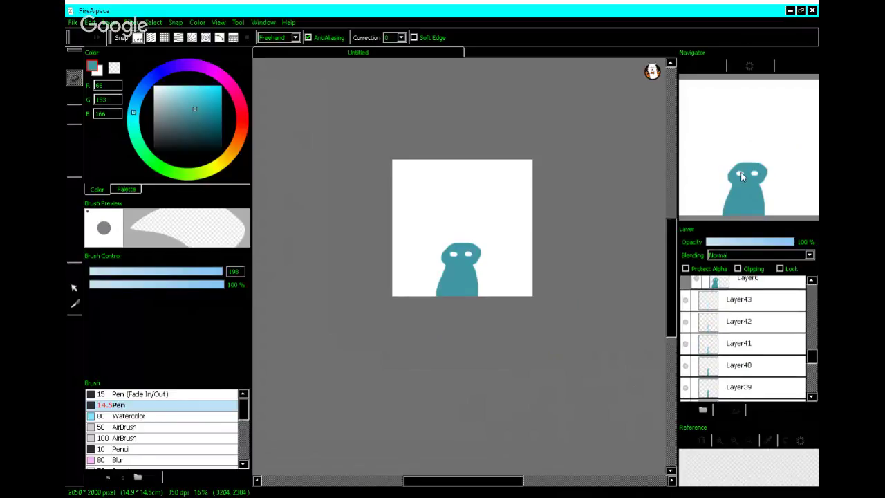
pyautogui.scroll(2, 738, 171)
pyautogui.scroll(5, 738, 171)
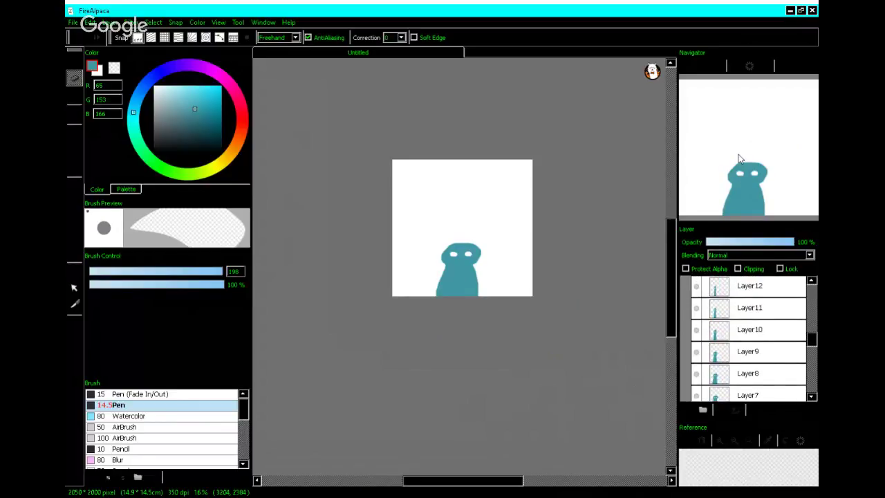
pyautogui.scroll(5, 749, 174)
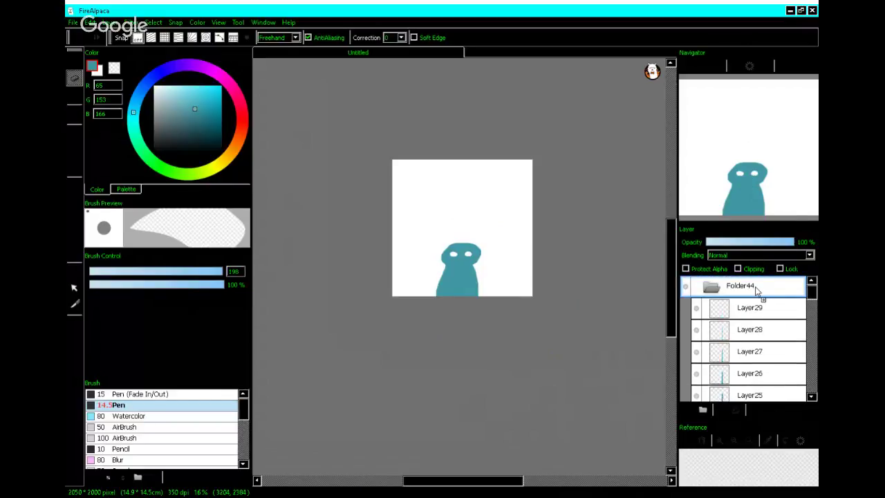
pyautogui.hotkey('ctrl', 'v')
# - Move Layer31 from just above Folder5 to the top of Folder44, above Layer30
pyautogui.moveTo(812, 297); pyautogui.dragTo(806, 405)
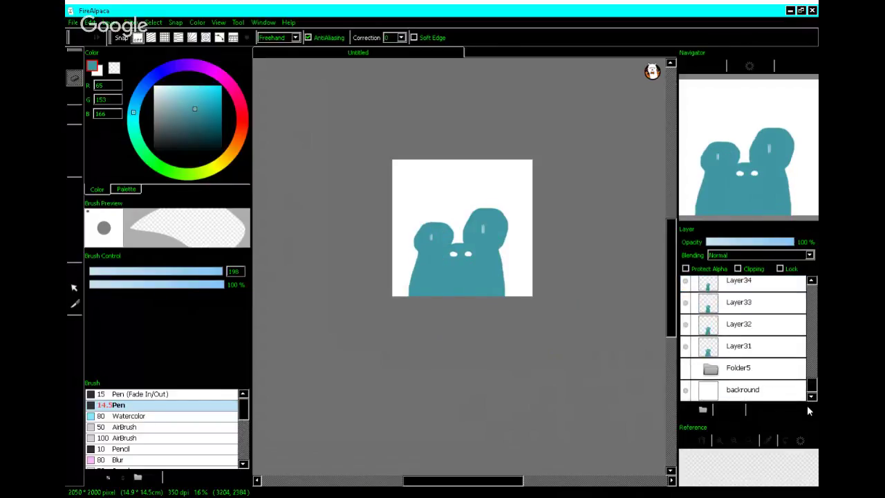
pyautogui.moveTo(775, 346); pyautogui.dragTo(755, 201)
pyautogui.scroll(4, 756, 201)
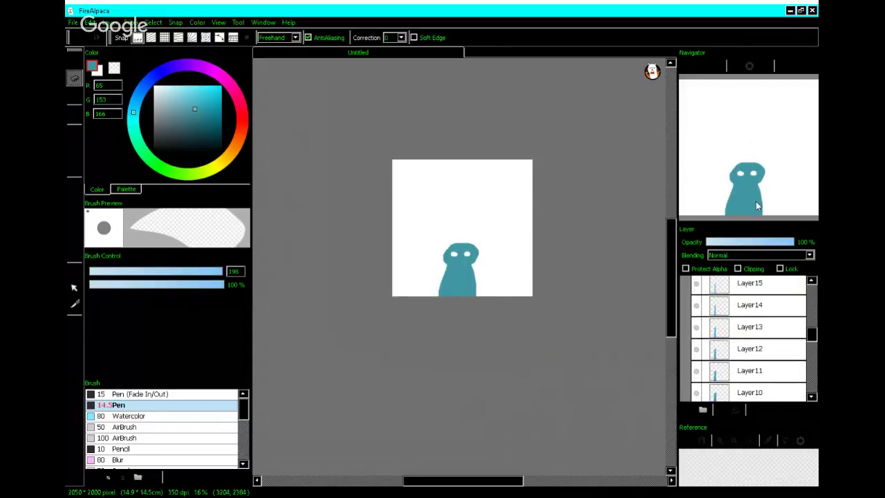
pyautogui.scroll(3, 755, 197)
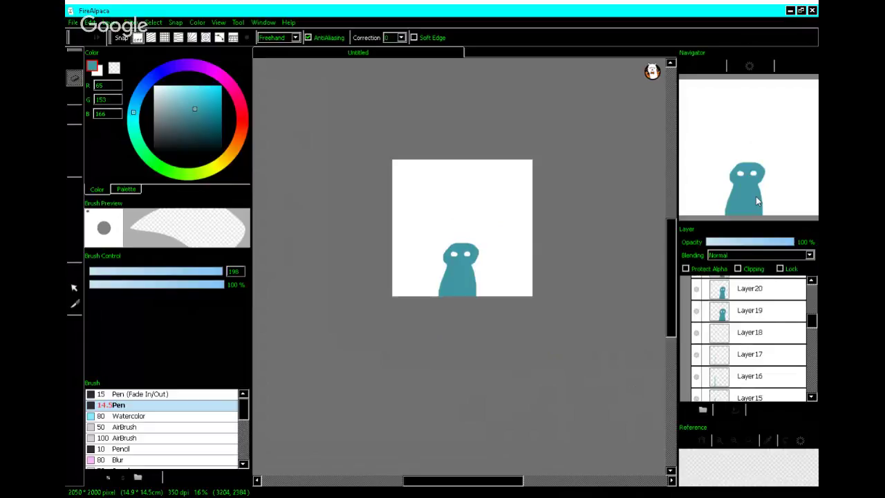
pyautogui.scroll(4, 766, 289)
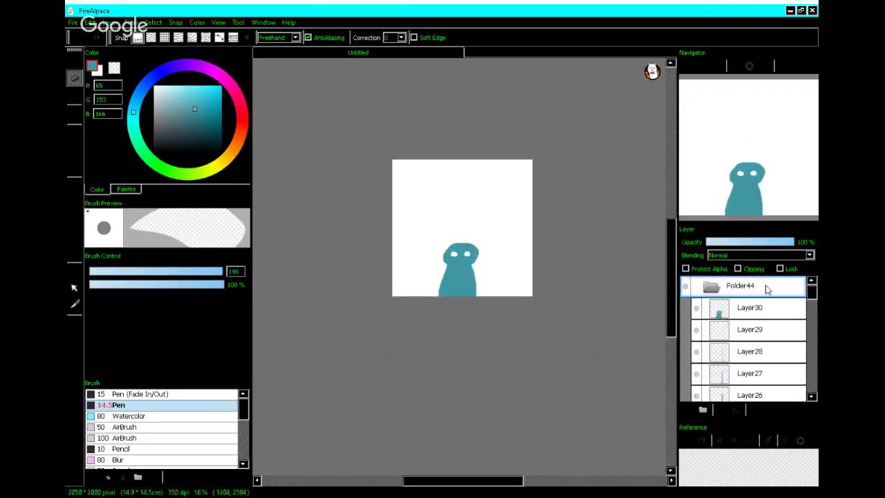
pyautogui.moveTo(766, 289); pyautogui.dragTo(813, 319)
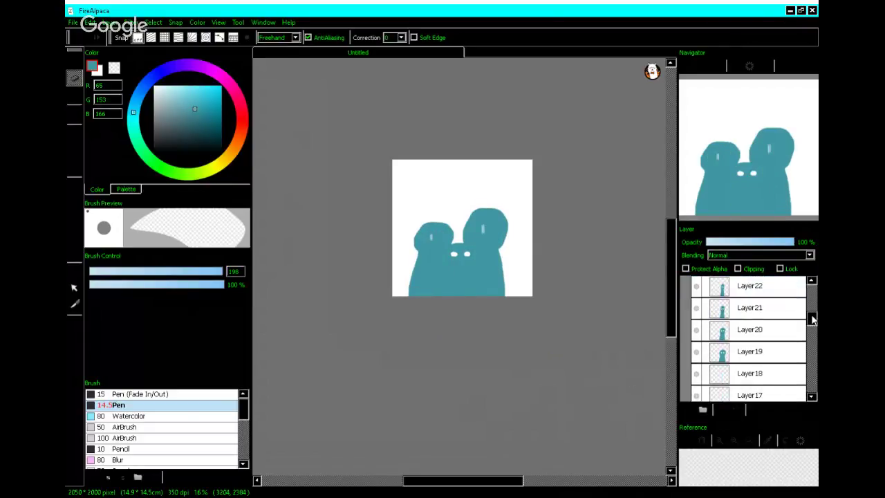
# - Move Layer32 from just above Folder5 to the top of Folder44, above Layer31
pyautogui.scroll(-5, 812, 318)
pyautogui.hotkey('ctrl', 'z')
pyautogui.scroll(3, 777, 351)
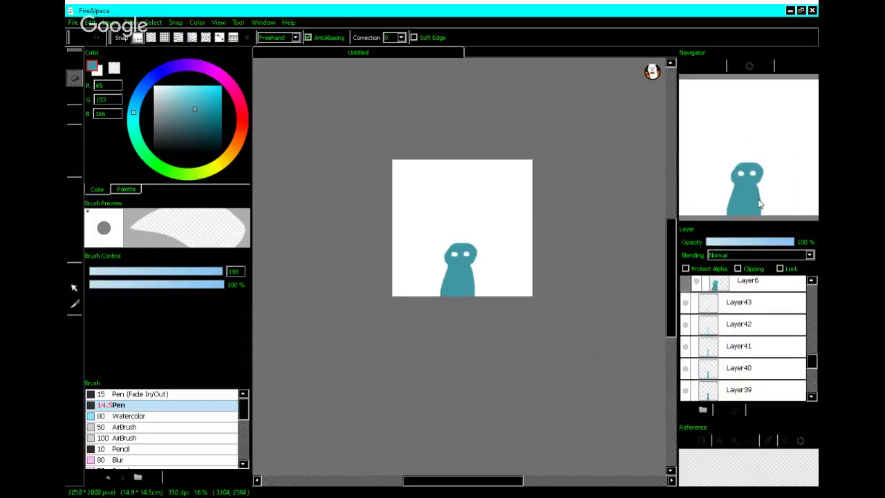
pyautogui.scroll(3, 743, 337)
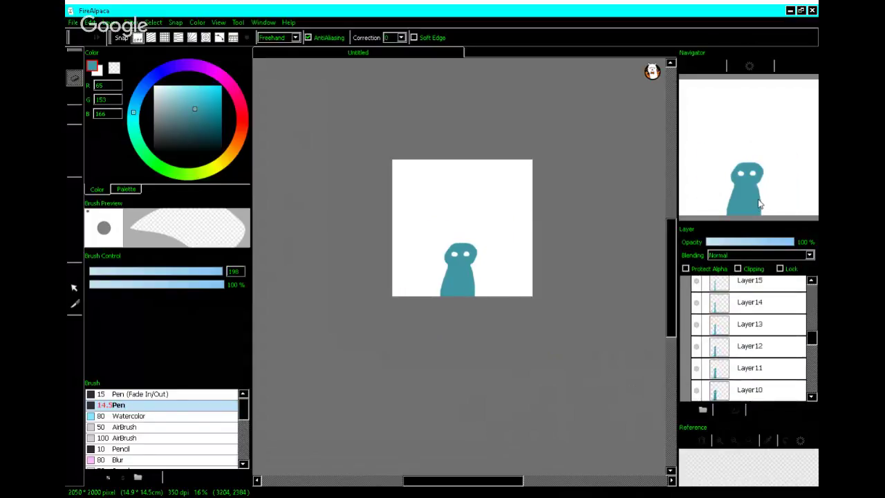
pyautogui.scroll(5, 749, 337)
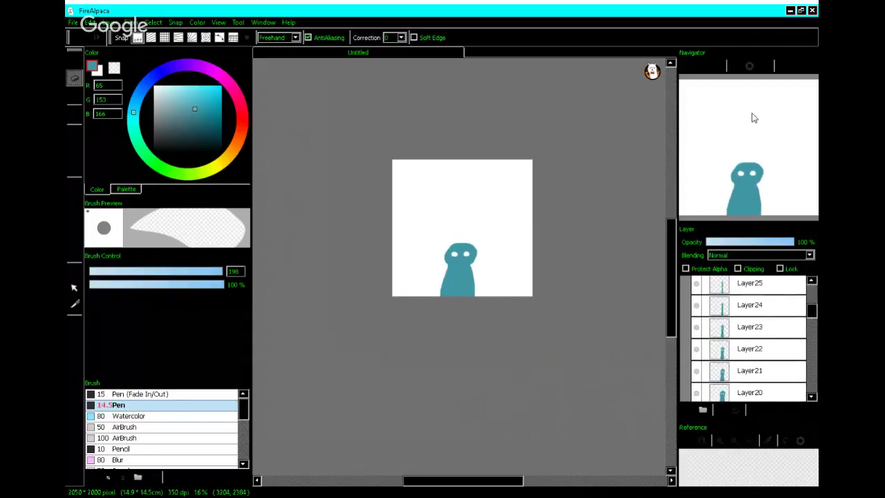
pyautogui.moveTo(763, 40); pyautogui.dragTo(775, 291)
# - Move Layer33 from just above Folder5 to the top of Folder44, above Layer32
pyautogui.moveTo(810, 291); pyautogui.dragTo(811, 390)
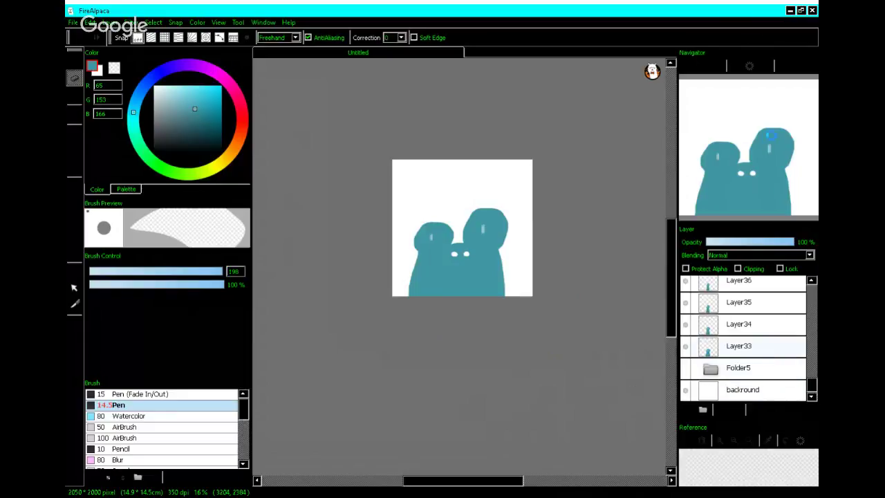
pyautogui.hotkey('ctrl', 'z')
pyautogui.scroll(10, 743, 338)
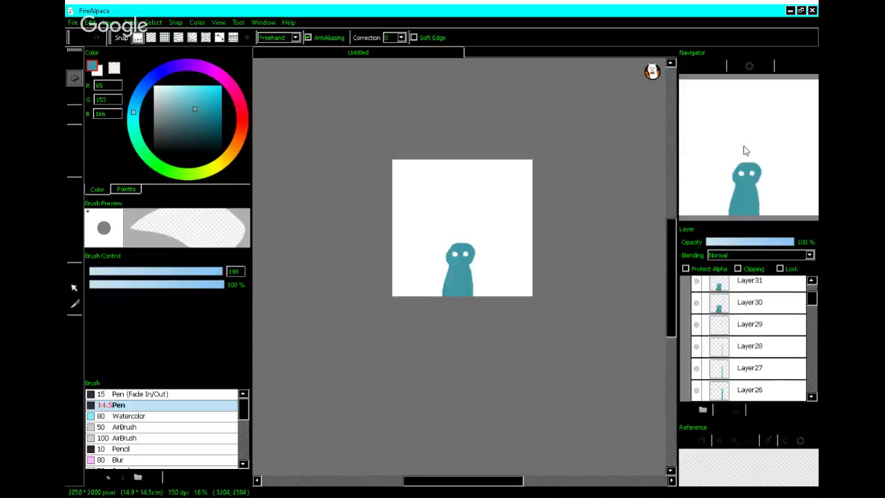
pyautogui.click(756, 290)
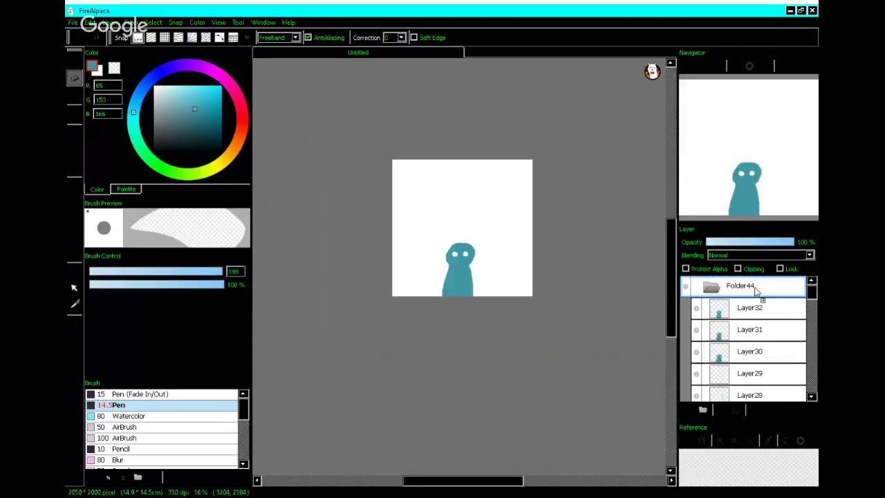
pyautogui.moveTo(756, 290); pyautogui.dragTo(755, 290)
# - Move Layer34 and Layer35 from just above Folder5 into Folder44, placing them in order above Layer33
pyautogui.moveTo(812, 294); pyautogui.dragTo(813, 389)
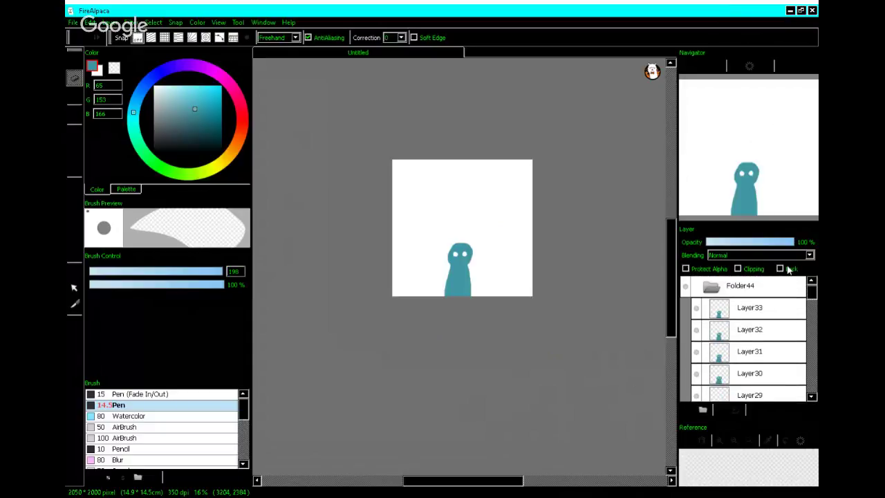
pyautogui.click(786, 289)
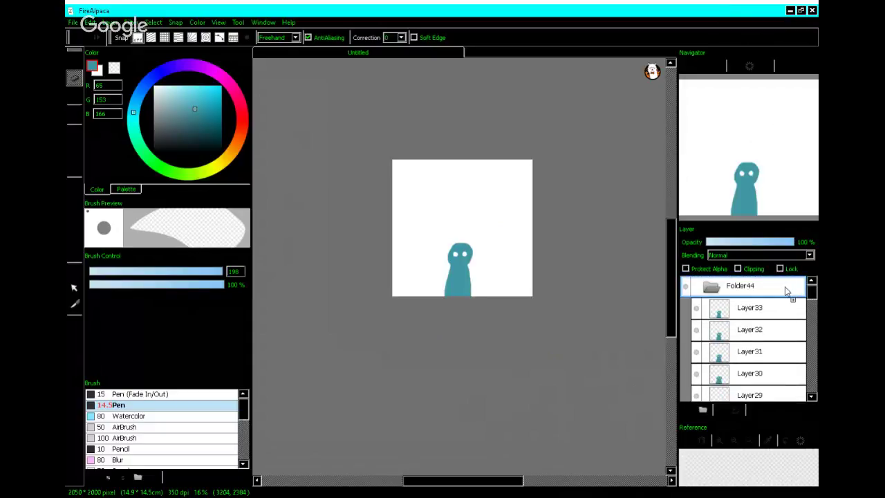
pyautogui.moveTo(785, 290); pyautogui.dragTo(812, 395)
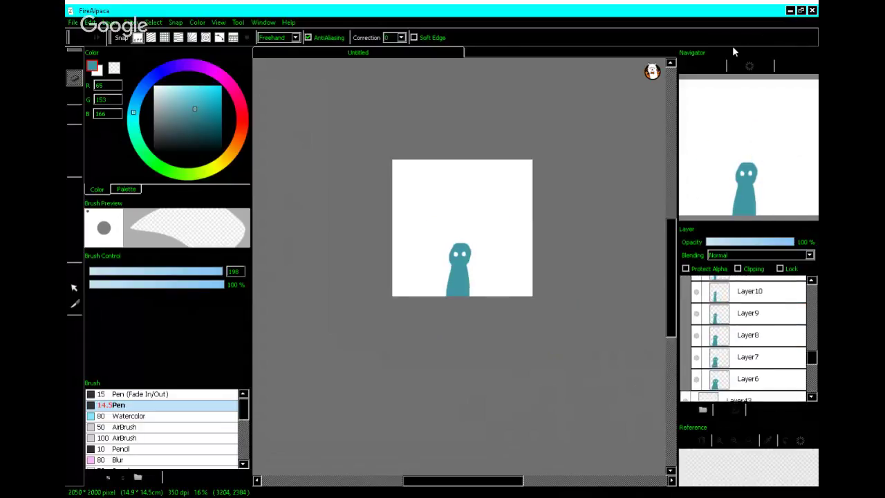
pyautogui.scroll(6, 732, 51)
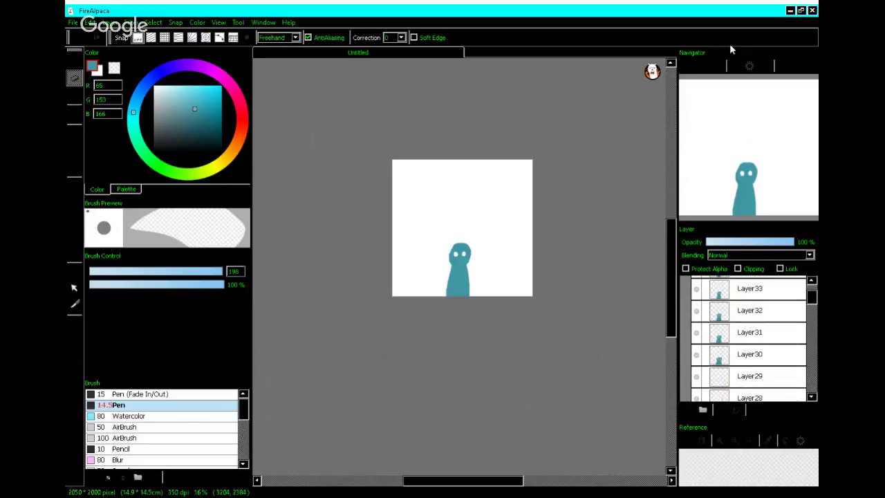
pyautogui.moveTo(729, 50); pyautogui.dragTo(812, 393)
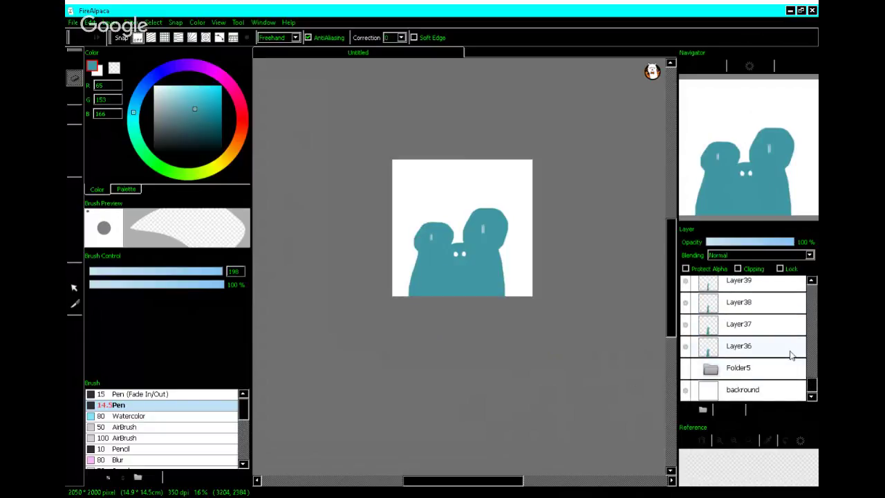
# - Move Layer36 and Layer37 from just above Folder5 into Folder44, placing them in order above Layer35
pyautogui.moveTo(791, 351); pyautogui.dragTo(735, 154)
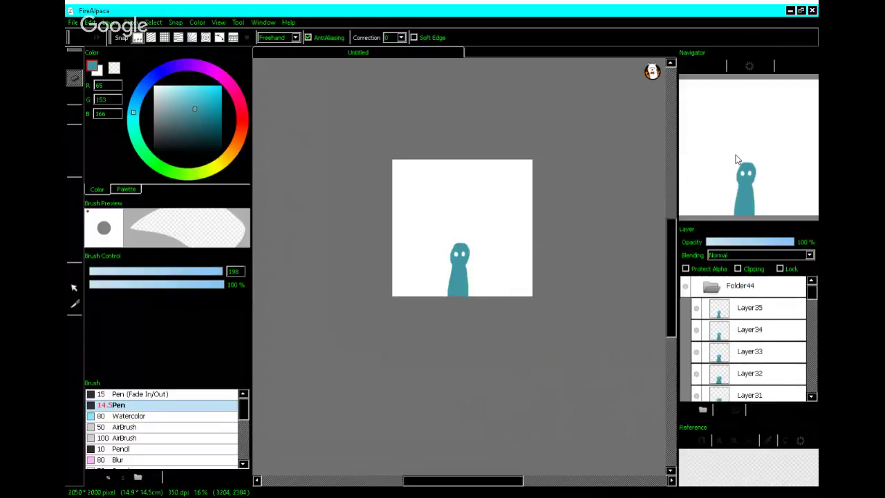
pyautogui.click(764, 292)
pyautogui.moveTo(764, 292); pyautogui.dragTo(802, 371)
pyautogui.scroll(-3, 801, 372)
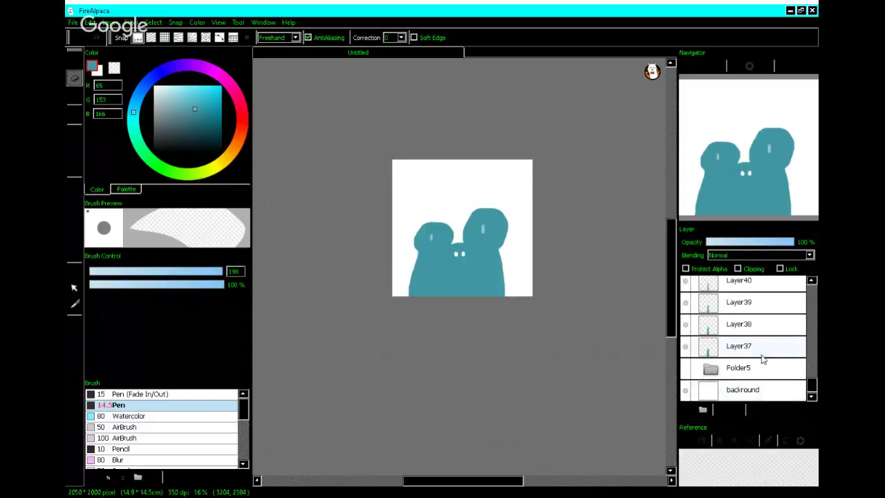
pyautogui.moveTo(761, 355); pyautogui.dragTo(732, 177)
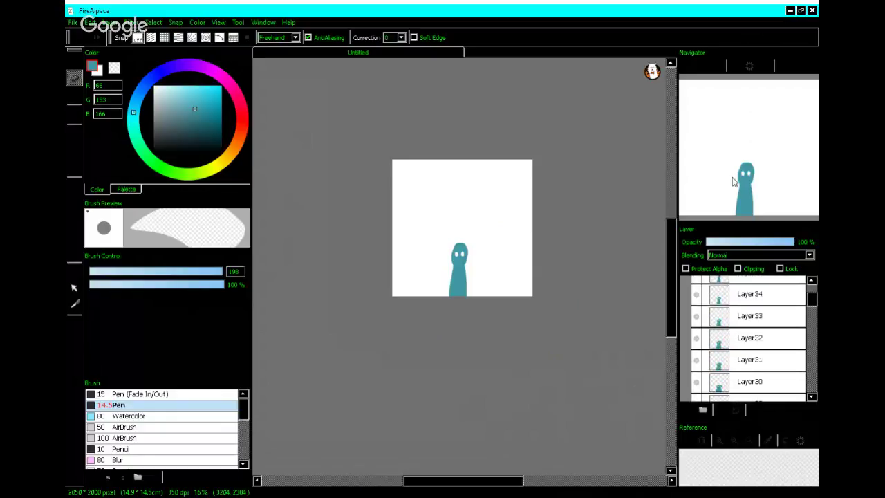
pyautogui.click(772, 290)
pyautogui.moveTo(773, 290); pyautogui.dragTo(811, 389)
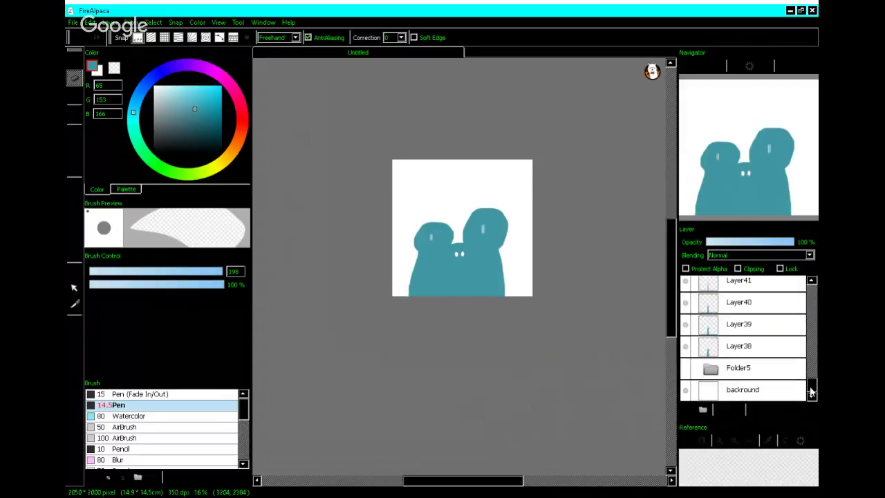
# - Move Layer38 and Layer39 from just above Folder5 into Folder44, placing them in order above Layer37
pyautogui.click(776, 345)
pyautogui.moveTo(773, 330); pyautogui.dragTo(744, 206)
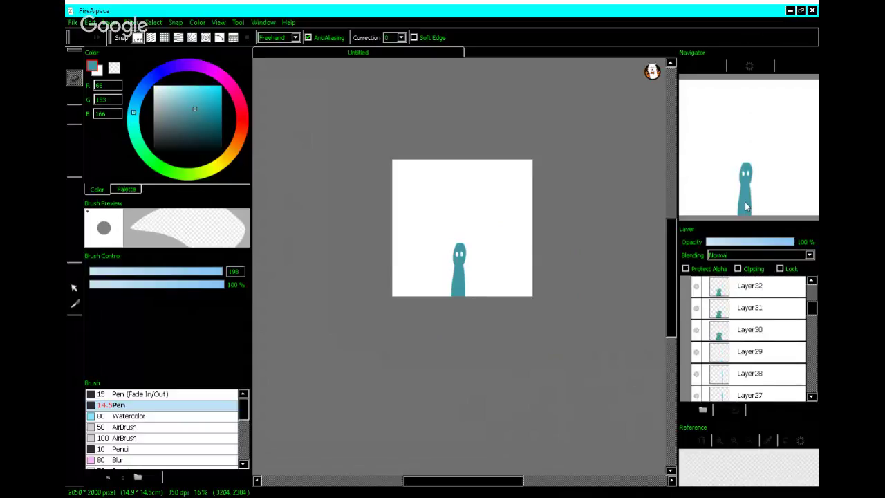
pyautogui.moveTo(745, 201); pyautogui.dragTo(813, 402)
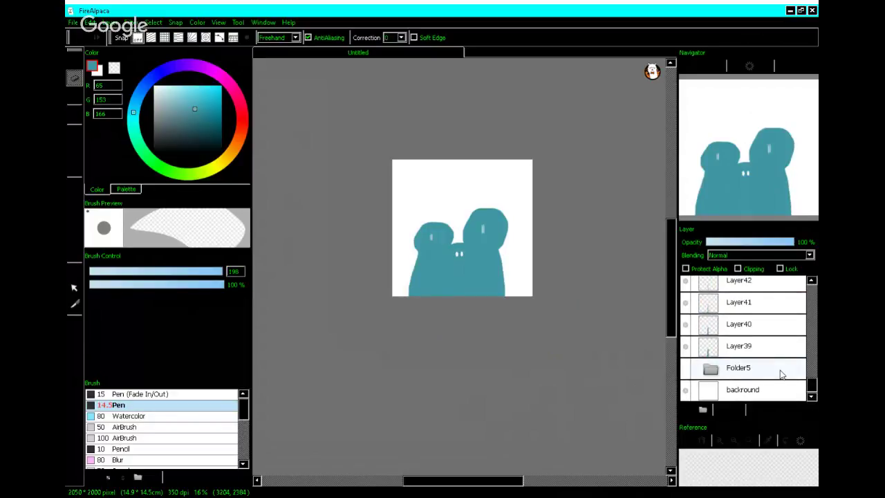
pyautogui.moveTo(779, 370); pyautogui.dragTo(717, 136)
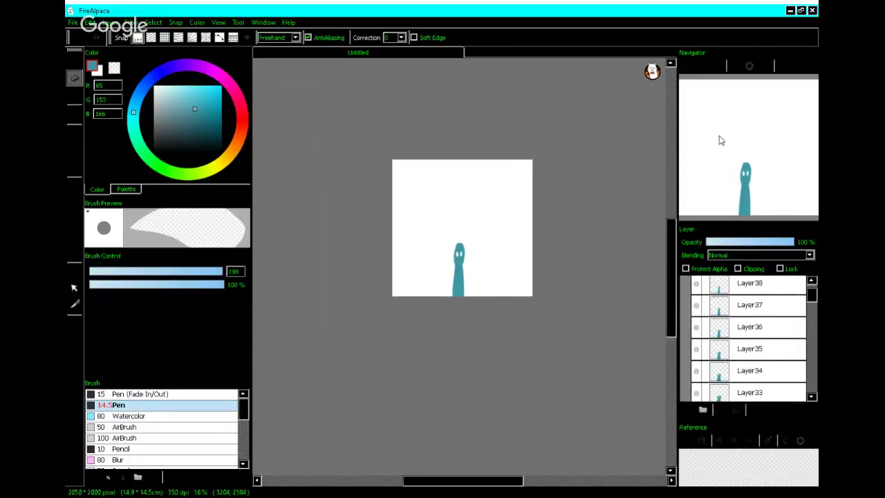
pyautogui.click(760, 287)
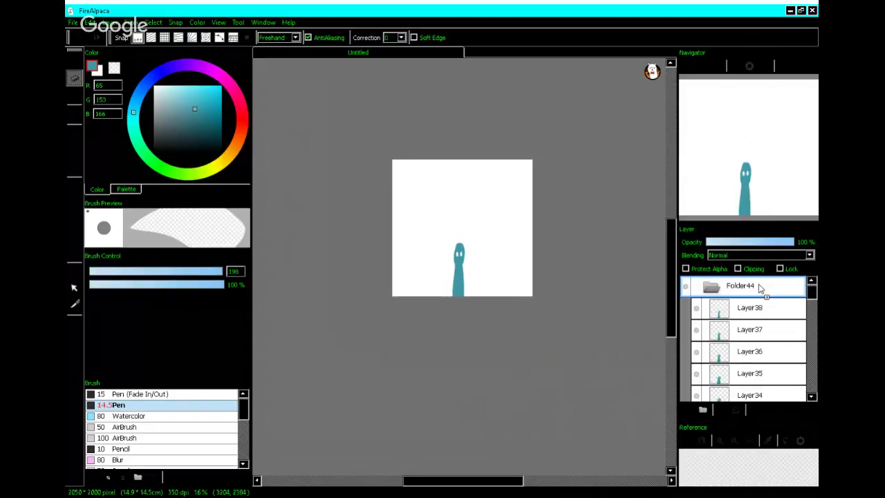
pyautogui.moveTo(759, 288); pyautogui.dragTo(761, 289)
# - Move Layer40 from just above Folder5 to the top of Folder44, above Layer39
pyautogui.moveTo(812, 298); pyautogui.dragTo(815, 396)
pyautogui.moveTo(779, 350); pyautogui.dragTo(758, 237)
pyautogui.scroll(6, 758, 236)
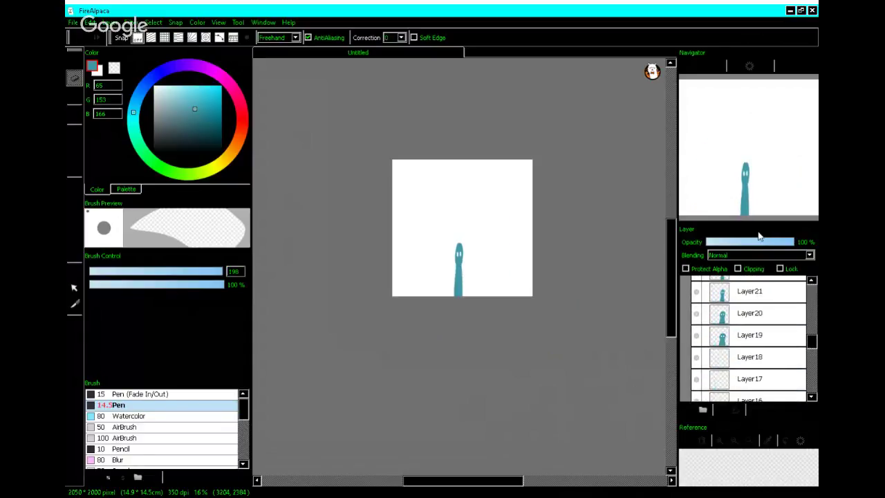
pyautogui.scroll(7, 758, 236)
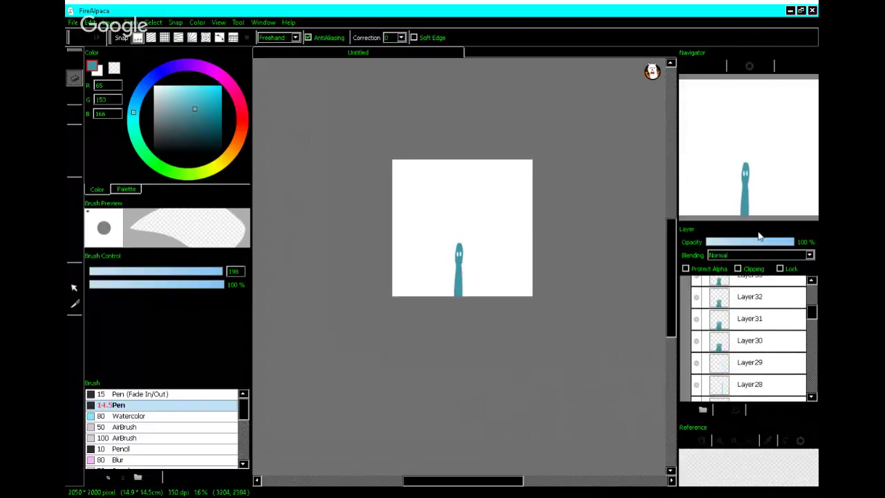
pyautogui.scroll(2, 759, 237)
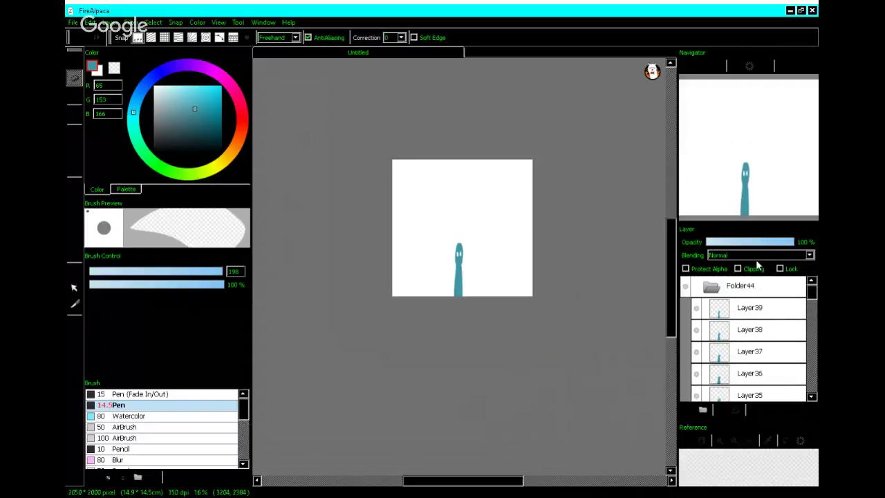
pyautogui.moveTo(756, 261); pyautogui.dragTo(760, 285)
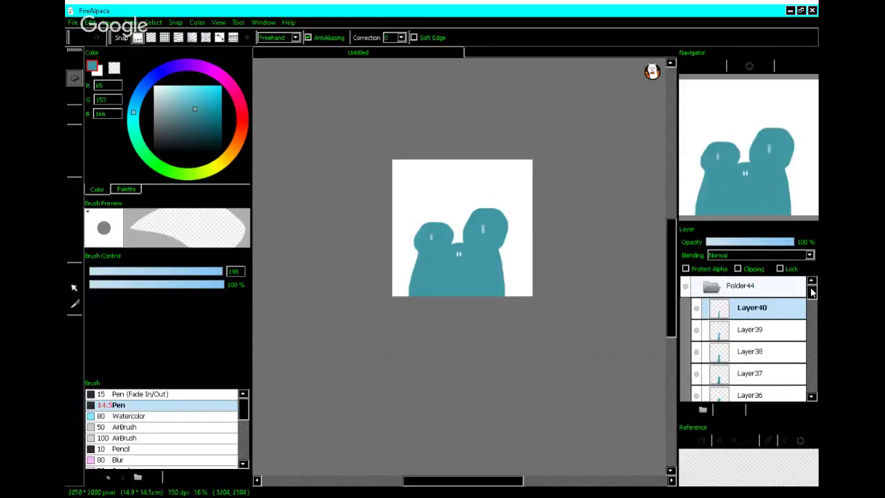
# - Move Layer41 from just above Folder5 to the top of Folder44, above Layer40
pyautogui.moveTo(812, 293); pyautogui.dragTo(810, 387)
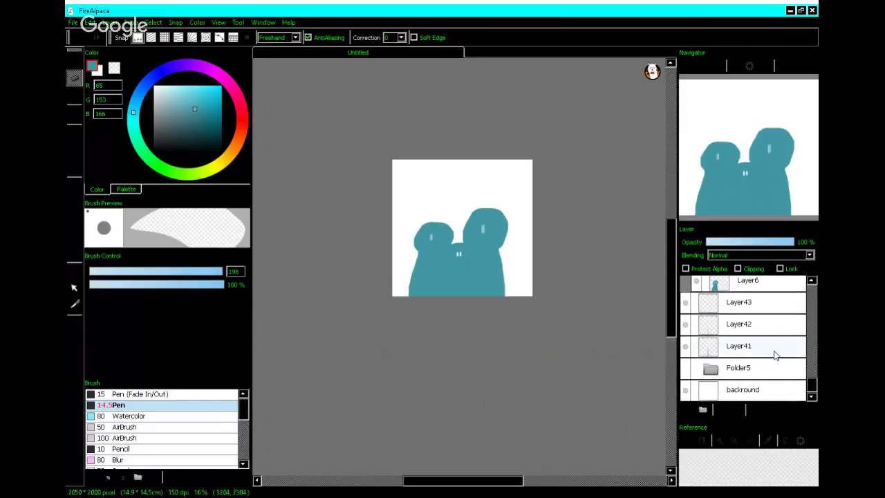
pyautogui.moveTo(774, 344); pyautogui.dragTo(764, 249)
pyautogui.scroll(5, 764, 247)
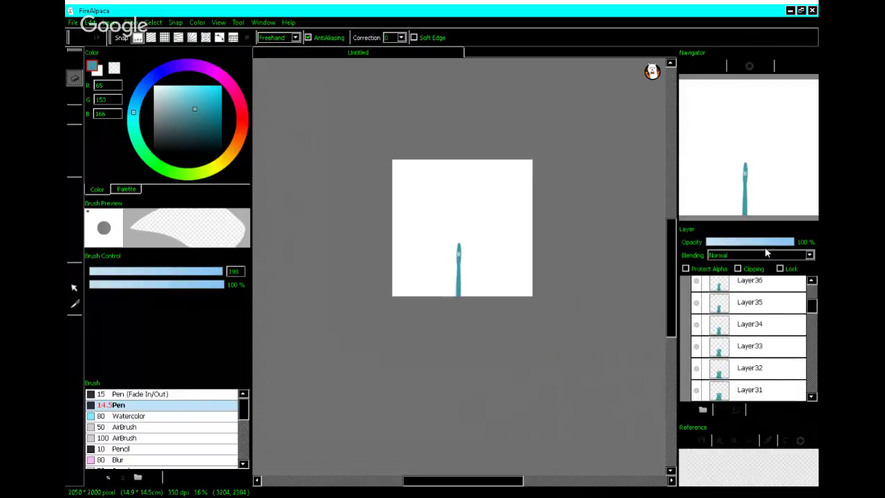
pyautogui.moveTo(765, 248); pyautogui.dragTo(810, 391)
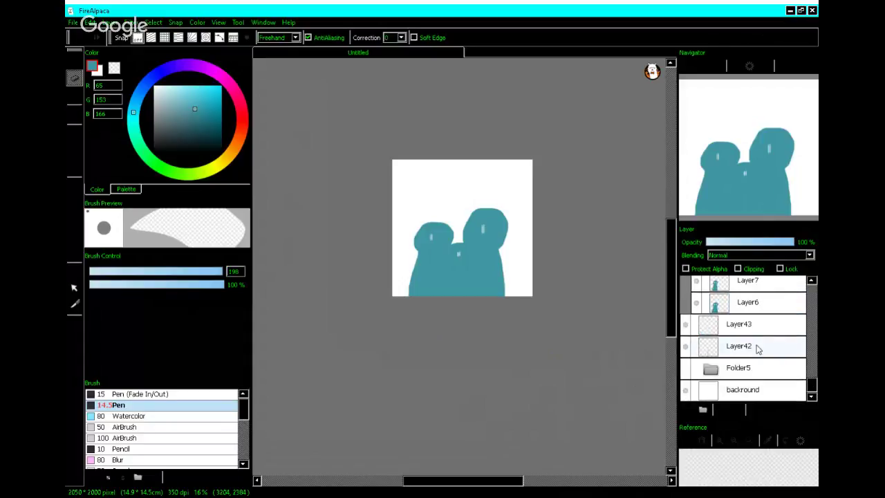
# - Move Layer42 and Layer43 from just above Folder5 into Folder44, placing them in order above Layer41
pyautogui.moveTo(759, 350); pyautogui.dragTo(746, 201)
pyautogui.scroll(10, 747, 205)
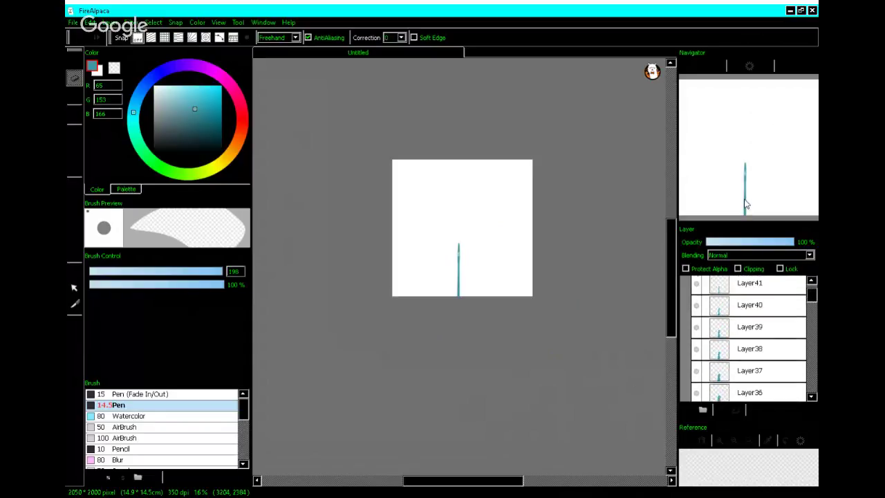
pyautogui.click(764, 288)
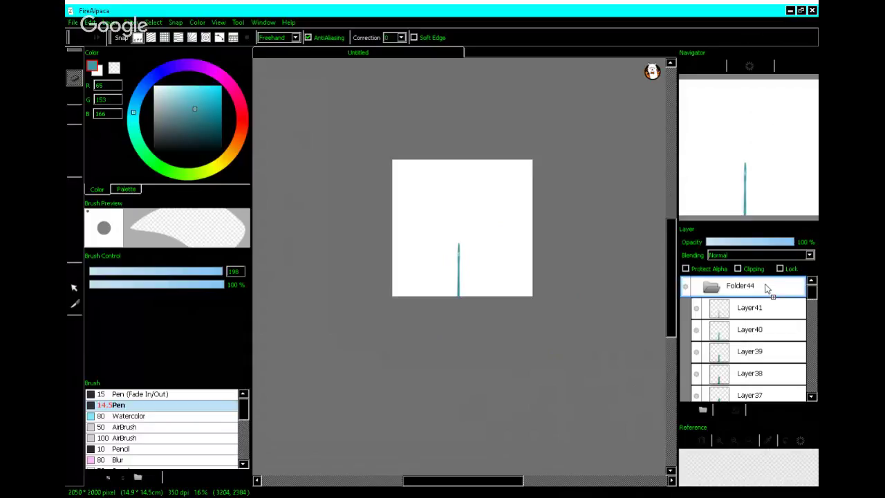
pyautogui.moveTo(765, 288); pyautogui.dragTo(812, 388)
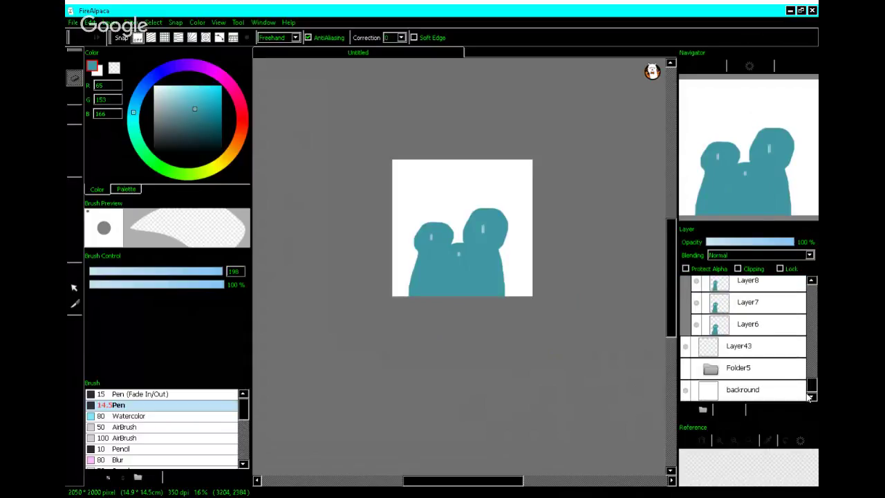
pyautogui.click(778, 349)
pyautogui.moveTo(775, 195); pyautogui.dragTo(760, 150)
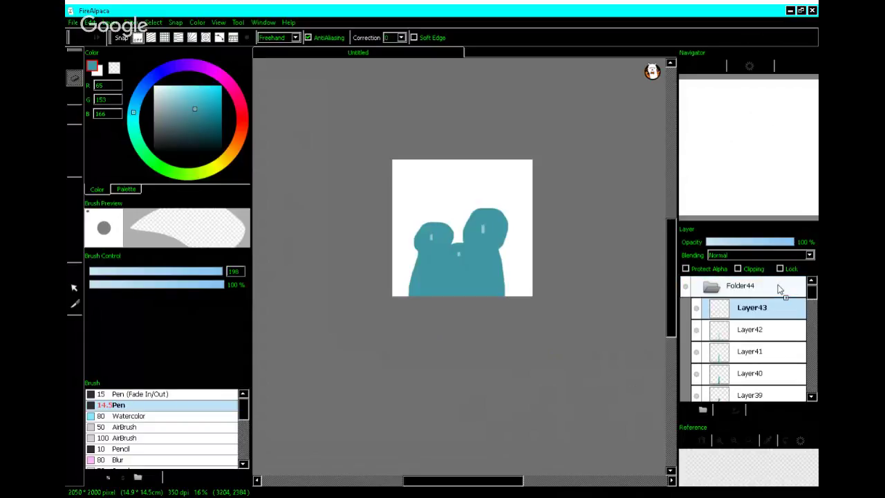
# - Collapse and hide Folder44, and add a new layer above it
pyautogui.click(704, 286)
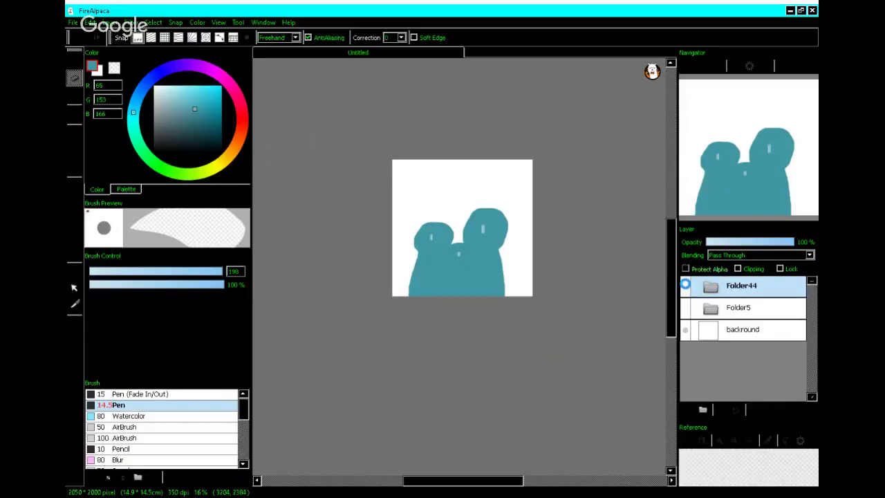
pyautogui.click(685, 286)
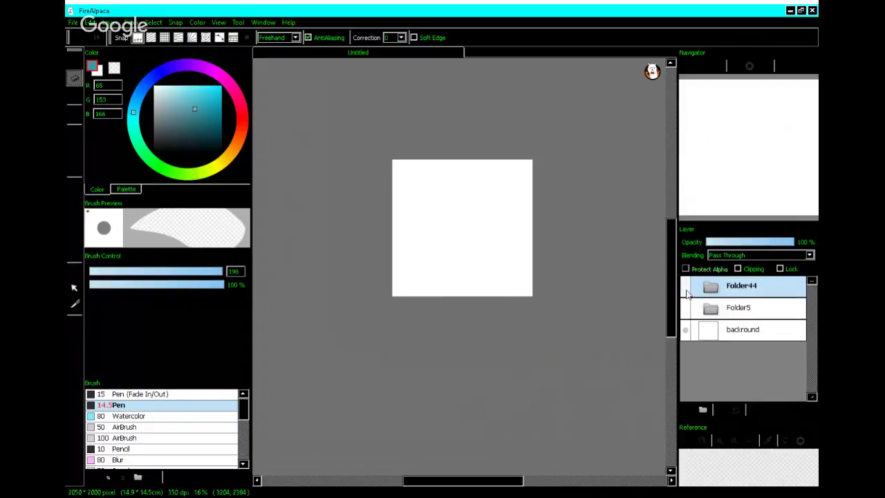
pyautogui.click(691, 409)
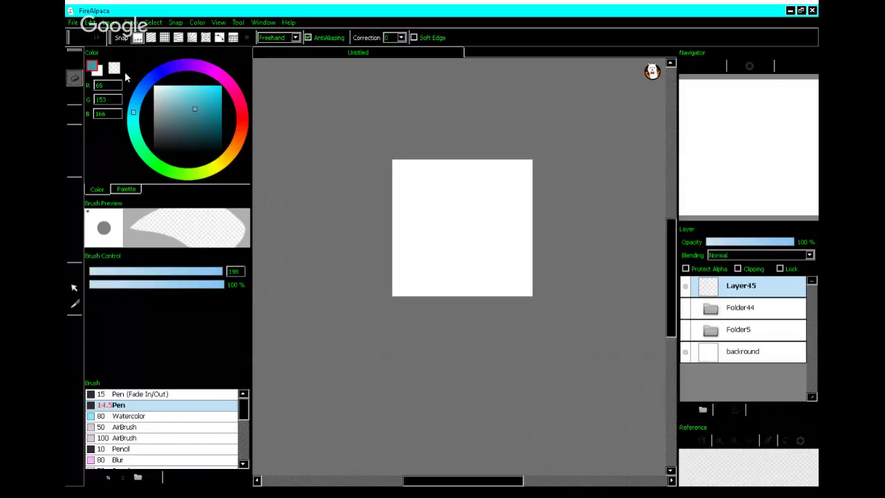
# - Draw a small teal circle near the canvas centre on Layer45 with the pen at size 23, and fill it with teal
pyautogui.click(70, 67)
pyautogui.moveTo(169, 272); pyautogui.dragTo(153, 274)
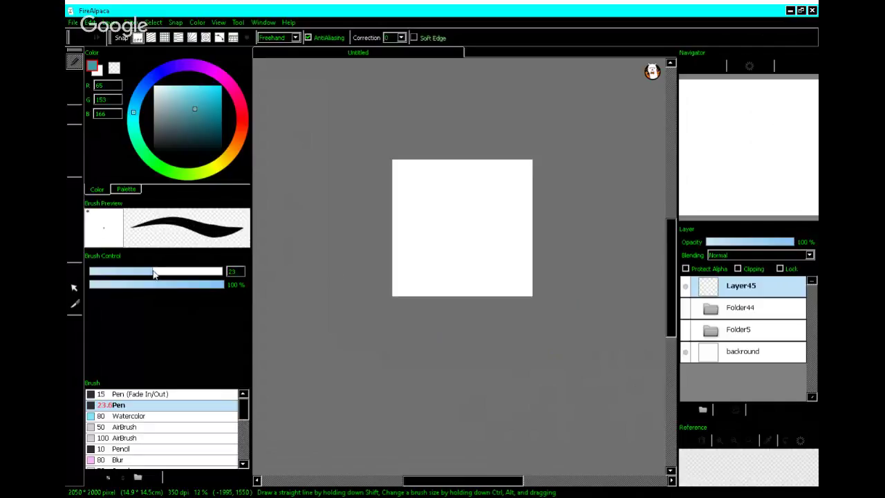
pyautogui.scroll(2, 454, 245)
pyautogui.moveTo(444, 233)
pyautogui.mouseDown()
pyautogui.moveTo(431, 248)
pyautogui.moveTo(461, 254)
pyautogui.moveTo(456, 237)
pyautogui.mouseUp()
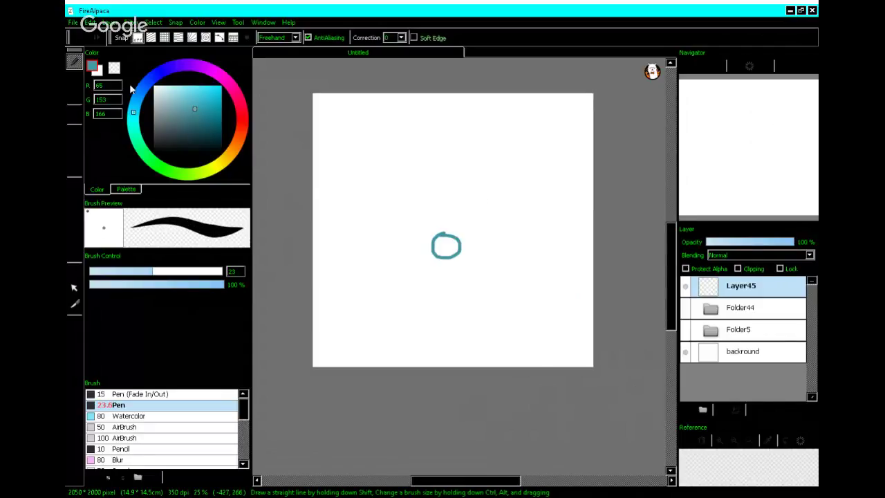
pyautogui.click(73, 77)
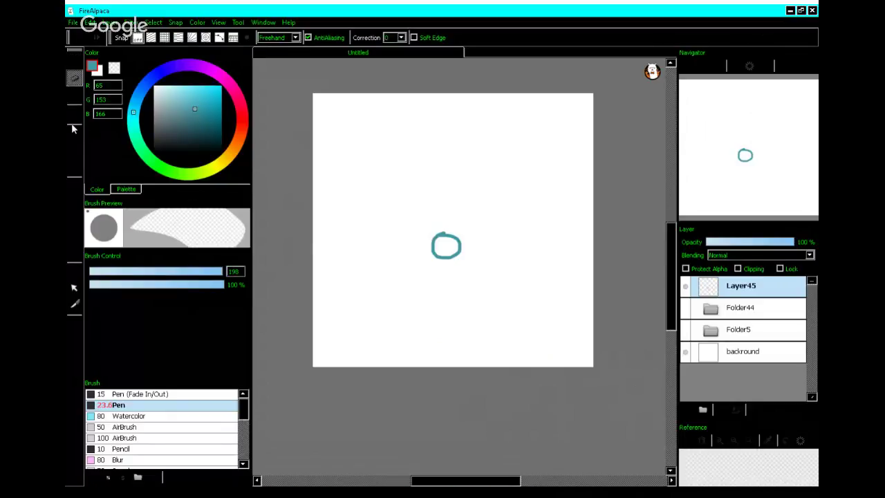
pyautogui.click(74, 149)
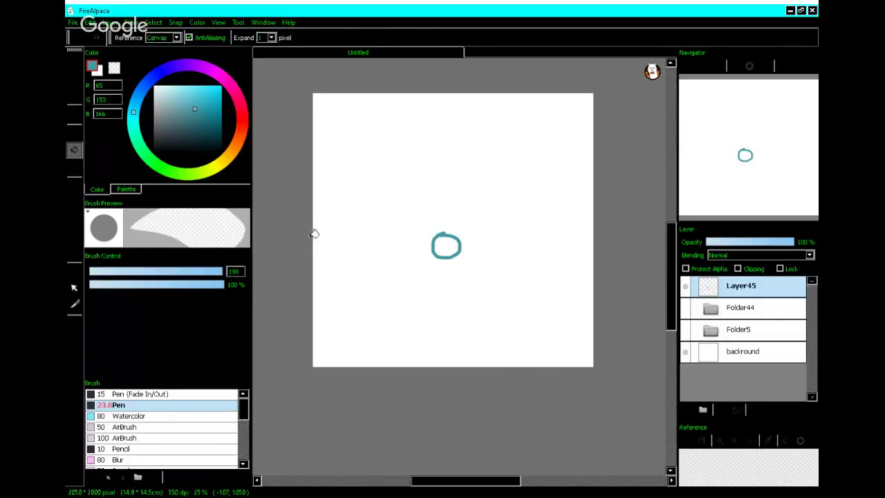
pyautogui.click(447, 243)
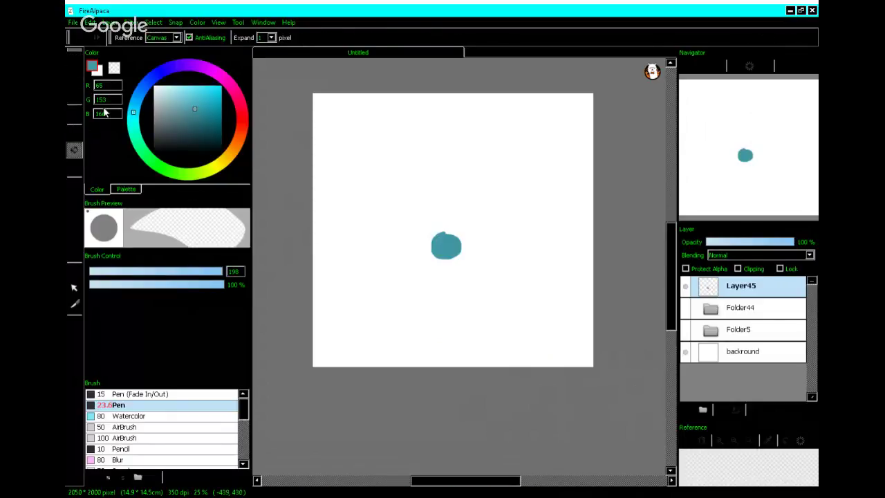
# - Smooth out the bump on the upper edge of the teal circle with the pen
pyautogui.click(70, 63)
pyautogui.scroll(5, 418, 221)
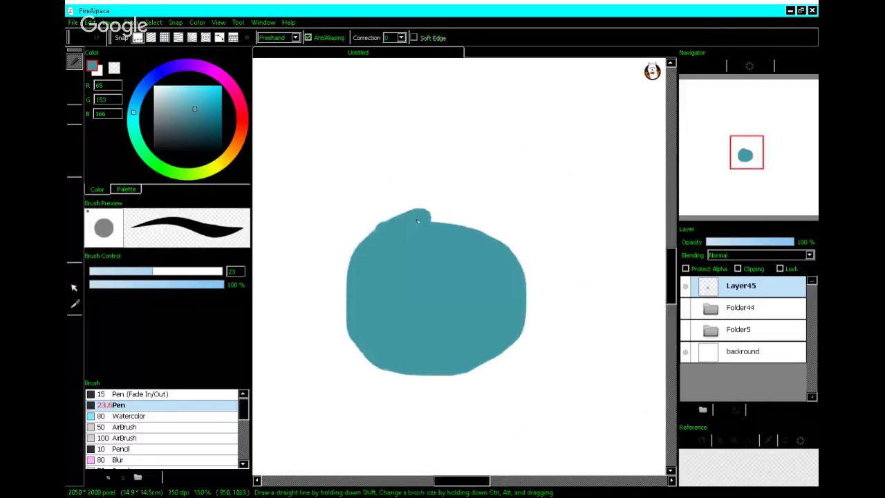
pyautogui.moveTo(418, 221)
pyautogui.mouseDown()
pyautogui.moveTo(466, 228)
pyautogui.moveTo(497, 253)
pyautogui.moveTo(509, 277)
pyautogui.mouseUp()
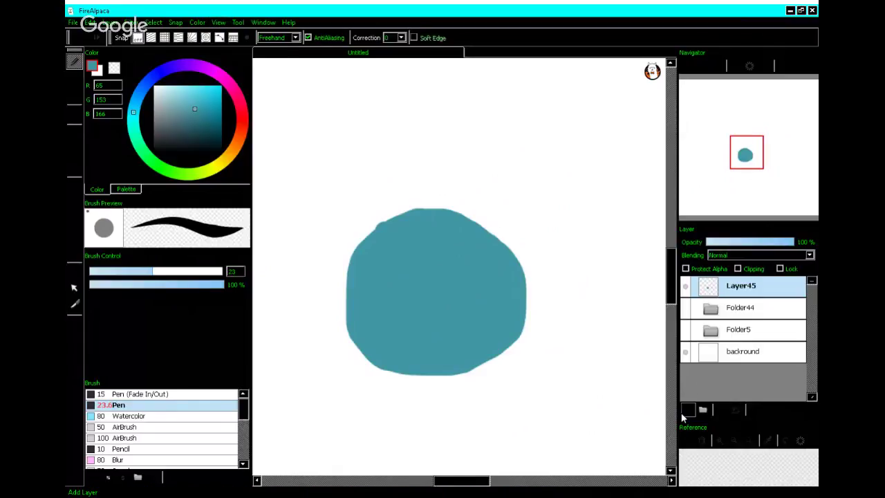
# - Add a new layer above Layer45 and turn on onion skin mode
pyautogui.click(687, 409)
pyautogui.scroll(-3, 529, 281)
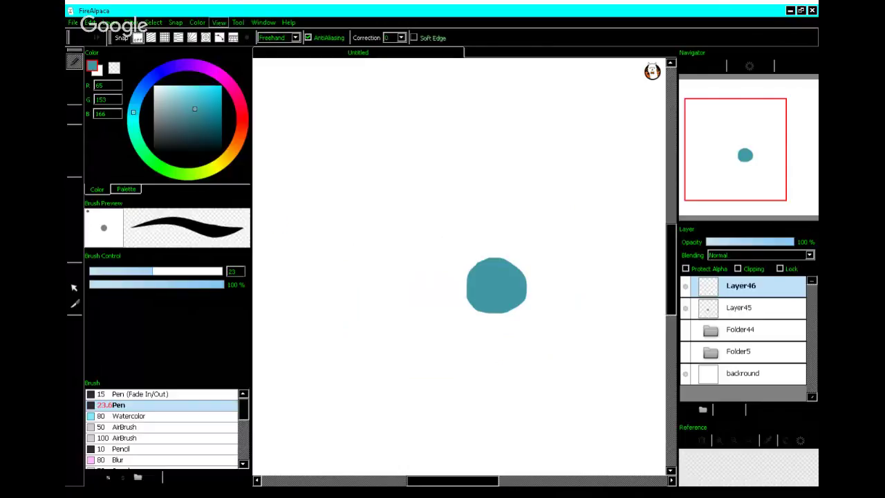
pyautogui.click(279, 225)
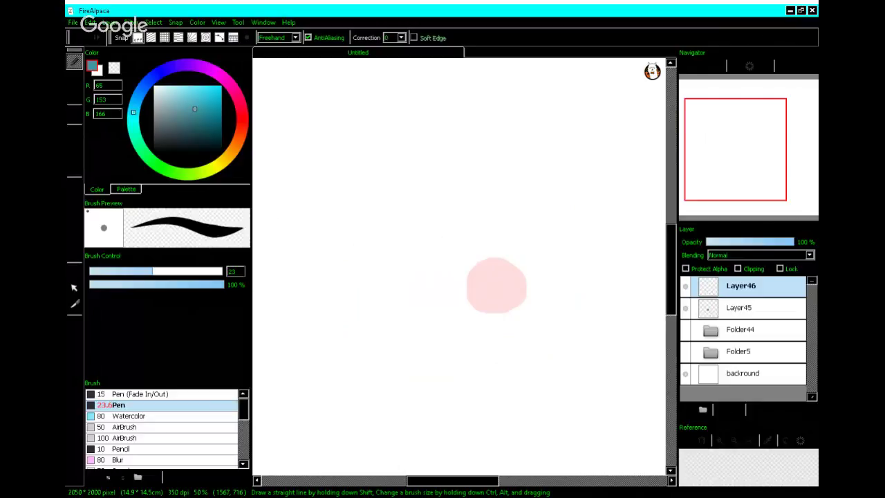
pyautogui.moveTo(763, 146)
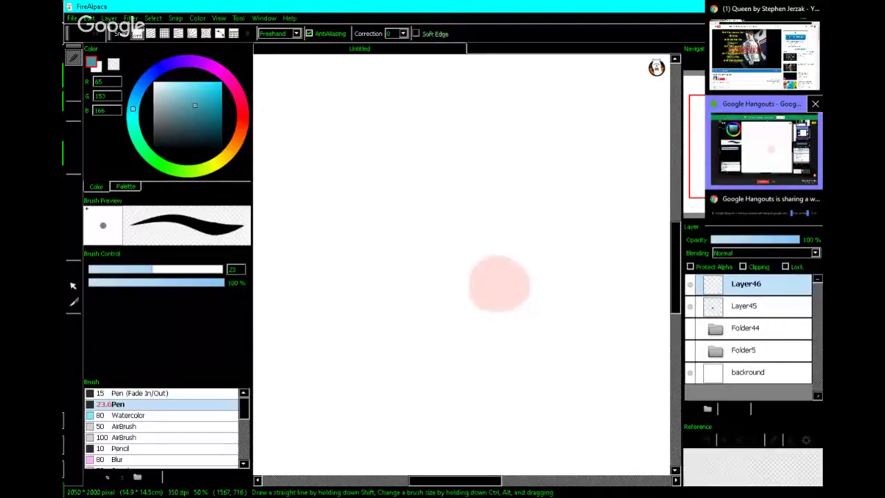
pyautogui.scroll(2, 485, 279)
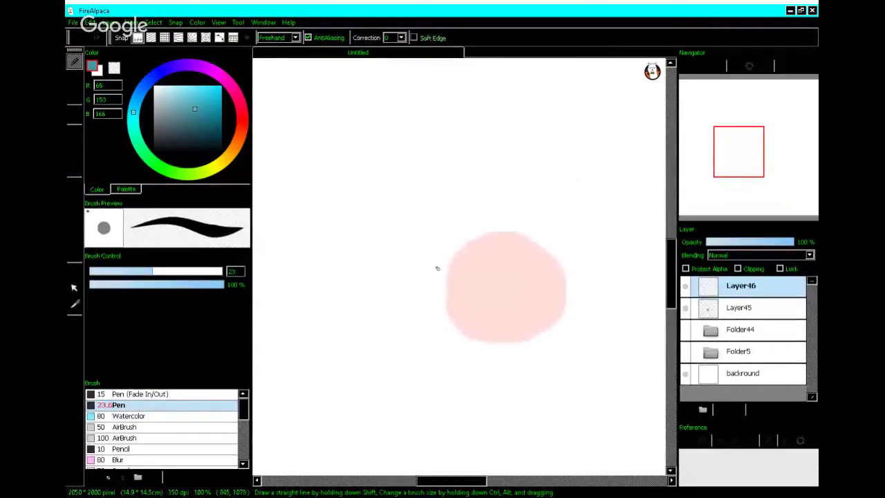
pyautogui.moveTo(440, 261)
pyautogui.mouseDown()
pyautogui.moveTo(497, 246)
pyautogui.moveTo(549, 196)
pyautogui.moveTo(574, 196)
pyautogui.moveTo(607, 279)
pyautogui.mouseUp()
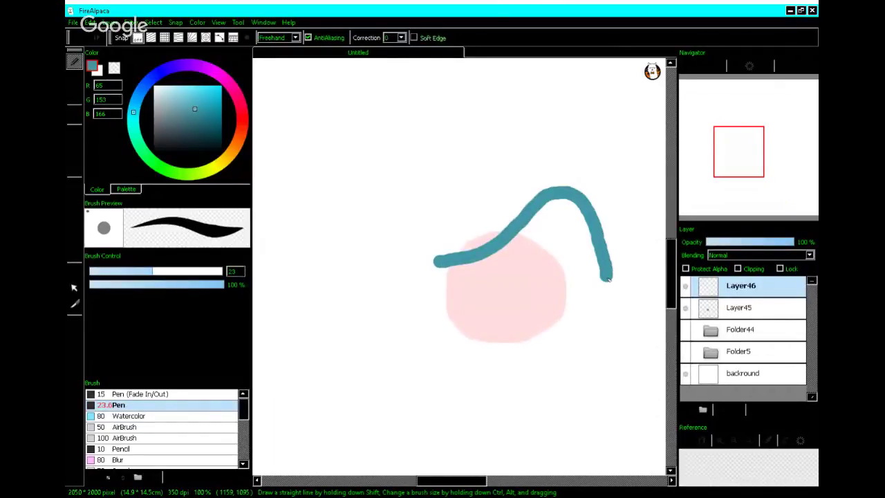
pyautogui.hotkey('ctrl', 'z')
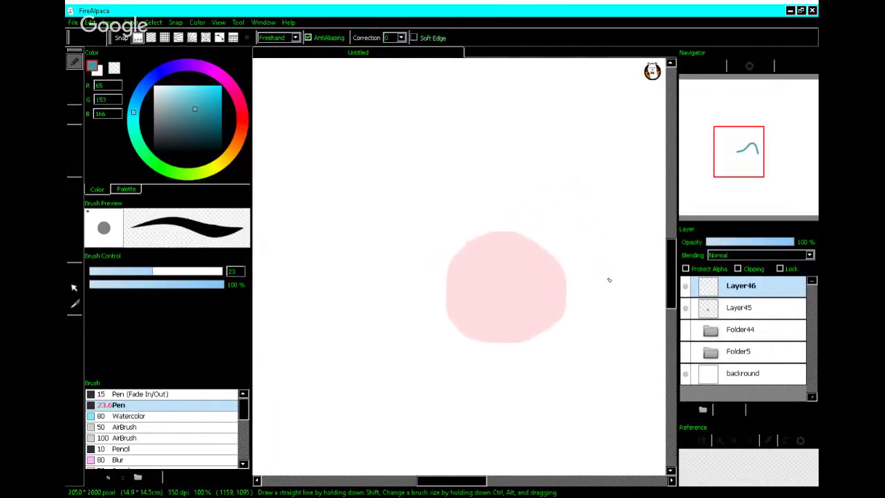
pyautogui.press('x')
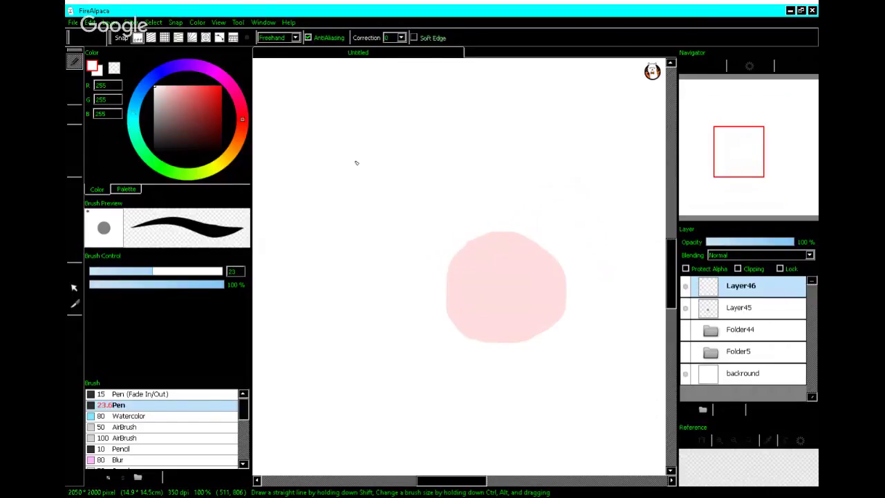
pyautogui.click(734, 307)
pyautogui.press('x')
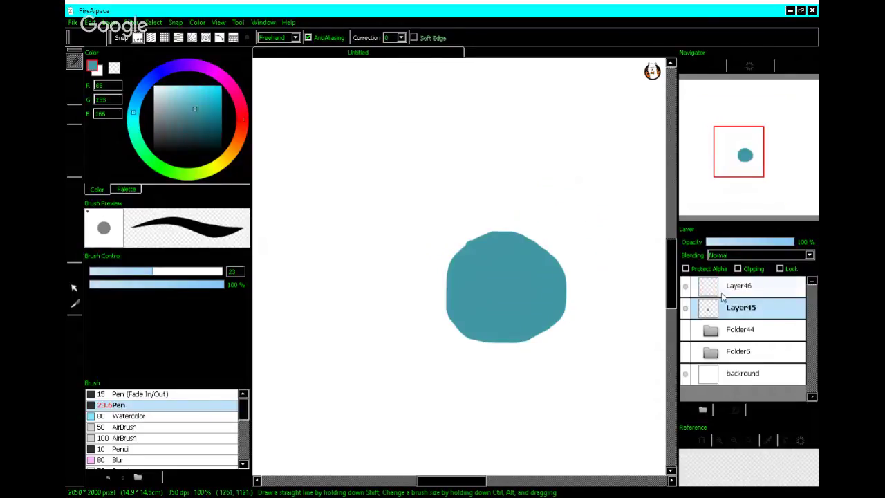
pyautogui.click(723, 293)
# - On Layer46, outline a teal blob around the onion-skinned circle, bulging toward the upper right, and fill it with teal
pyautogui.moveTo(449, 264)
pyautogui.mouseDown()
pyautogui.moveTo(436, 295)
pyautogui.moveTo(449, 331)
pyautogui.moveTo(504, 338)
pyautogui.moveTo(561, 306)
pyautogui.moveTo(581, 280)
pyautogui.moveTo(583, 243)
pyautogui.moveTo(566, 221)
pyautogui.moveTo(535, 217)
pyautogui.moveTo(444, 261)
pyautogui.mouseUp()
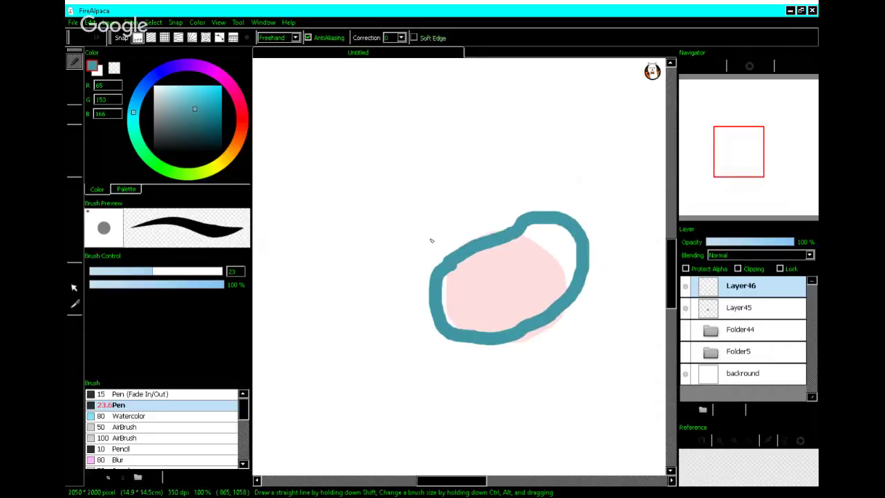
pyautogui.click(70, 76)
pyautogui.click(79, 155)
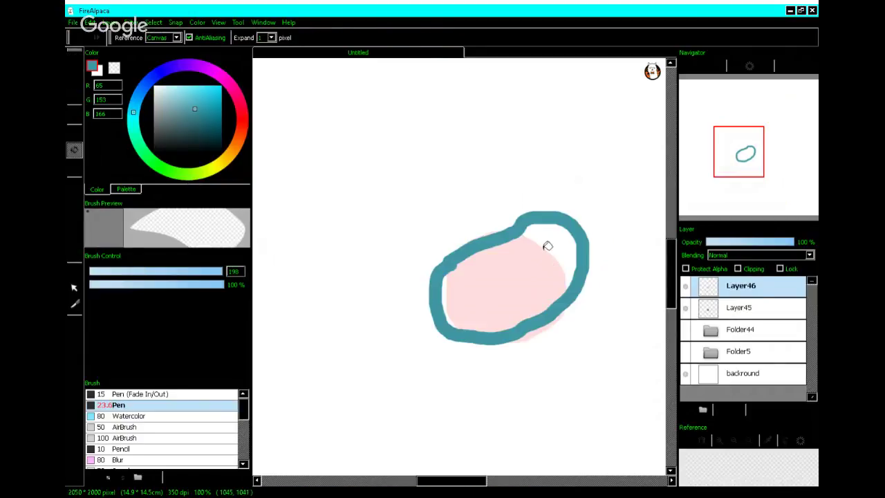
pyautogui.click(546, 247)
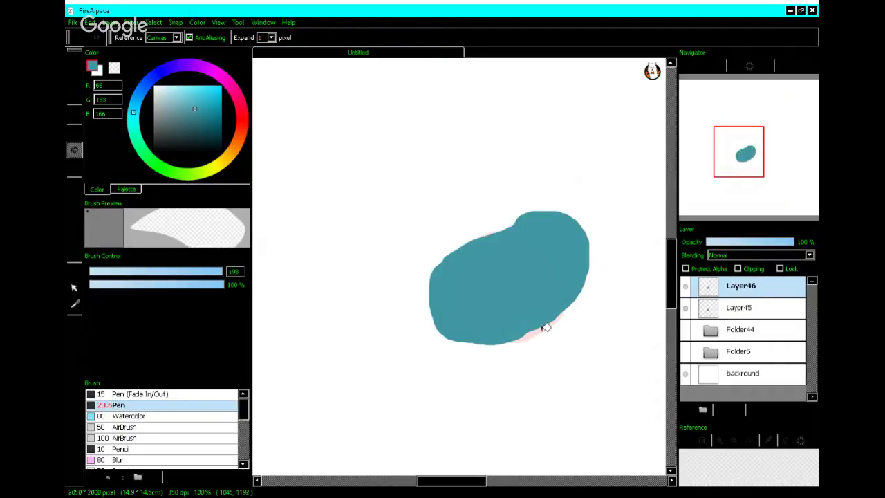
# - Add a new layer above Layer46, outline a larger blob bulging up and down on the right side, and fill it with teal
pyautogui.click(704, 408)
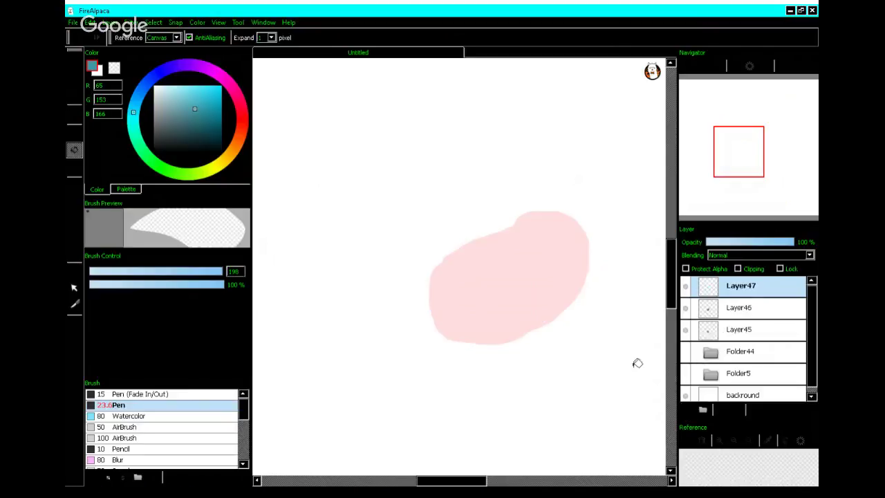
pyautogui.click(74, 61)
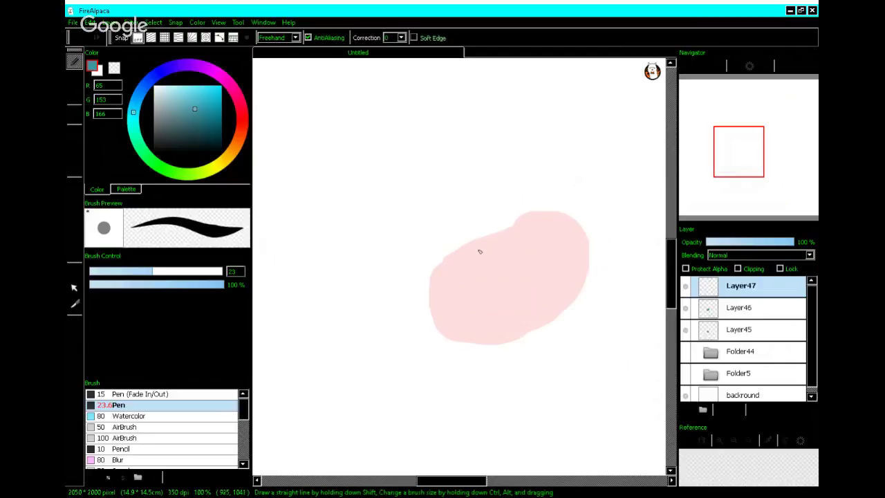
pyautogui.moveTo(473, 249)
pyautogui.mouseDown()
pyautogui.moveTo(508, 214)
pyautogui.moveTo(563, 183)
pyautogui.moveTo(590, 198)
pyautogui.moveTo(601, 331)
pyautogui.moveTo(518, 366)
pyautogui.moveTo(457, 347)
pyautogui.moveTo(437, 307)
pyautogui.moveTo(443, 272)
pyautogui.moveTo(487, 234)
pyautogui.moveTo(492, 186)
pyautogui.moveTo(546, 172)
pyautogui.moveTo(588, 186)
pyautogui.mouseUp()
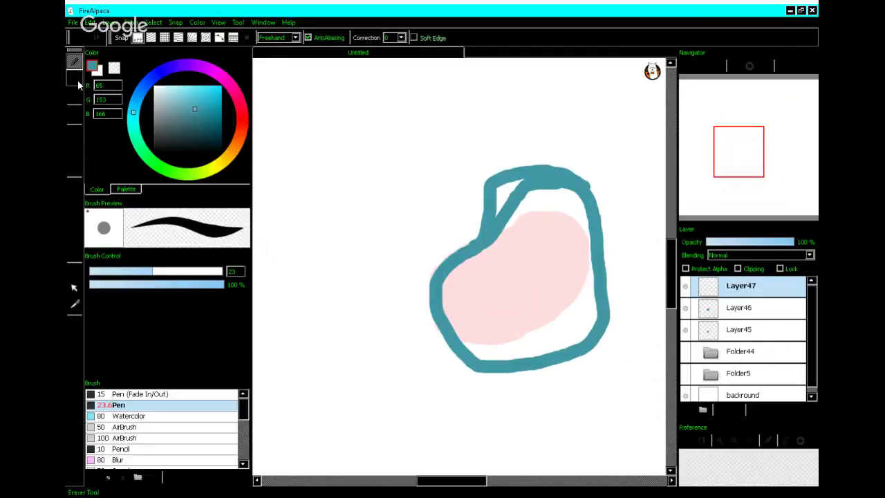
pyautogui.click(78, 81)
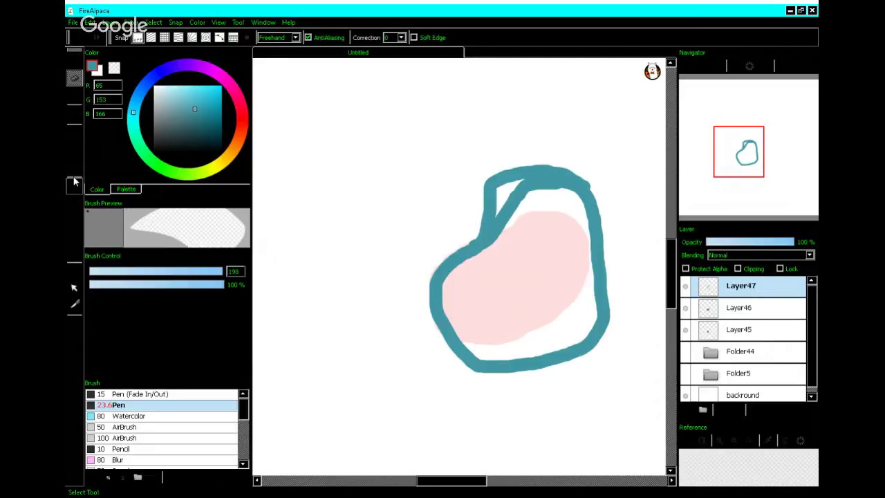
pyautogui.click(74, 150)
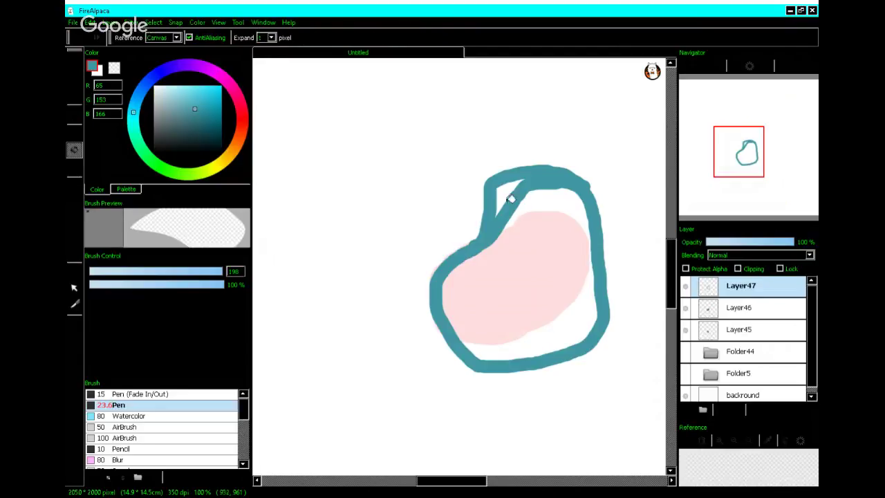
pyautogui.click(512, 193)
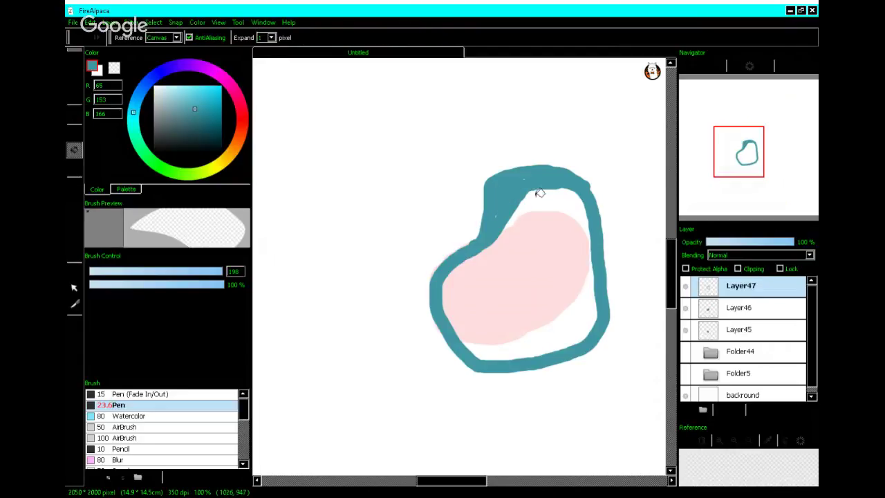
pyautogui.click(562, 229)
# - Add a new layer above Layer47, outline a slightly larger blob around the onion-skinned shape with the pen, and fill it with teal
pyautogui.click(74, 63)
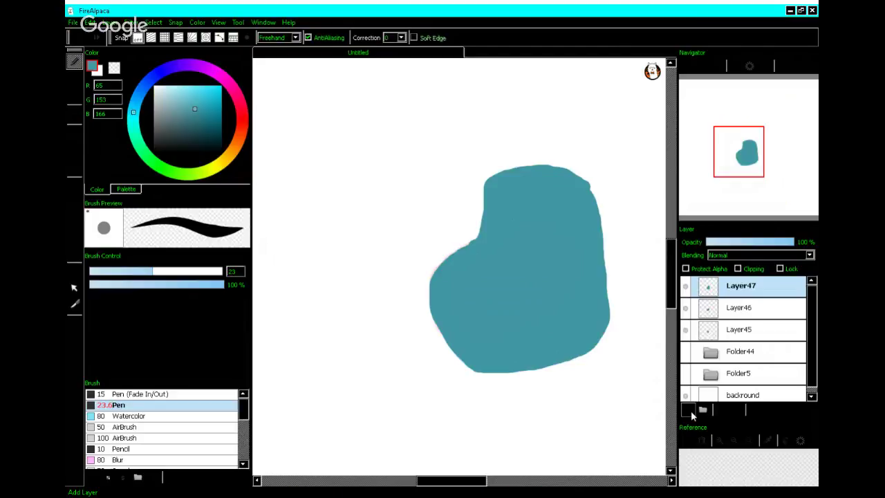
pyautogui.click(691, 410)
pyautogui.scroll(-2, 488, 292)
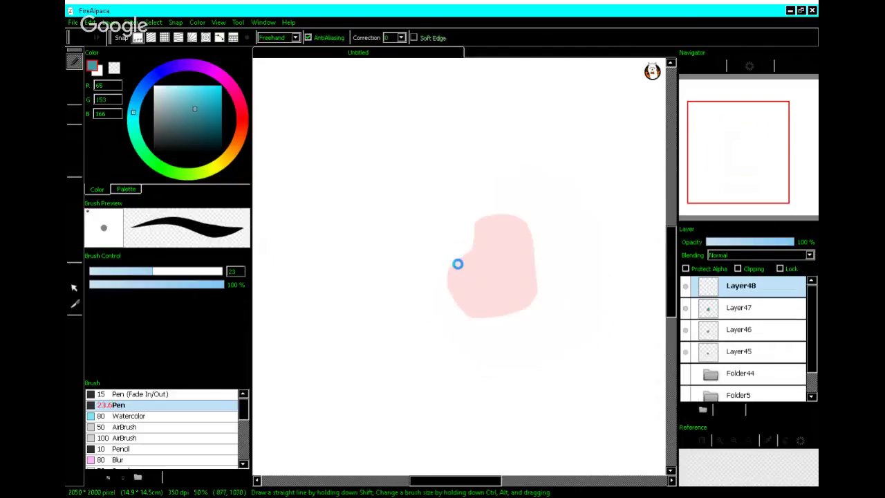
pyautogui.scroll(-4, 458, 262)
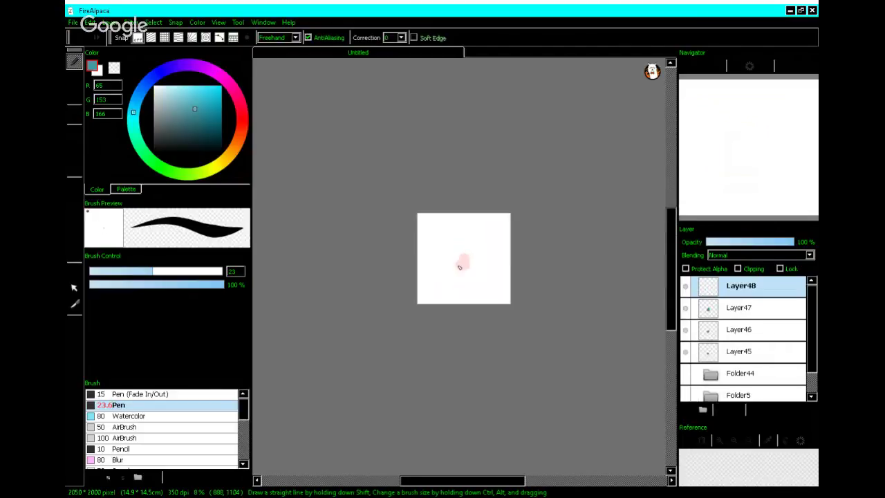
pyautogui.scroll(5, 459, 266)
pyautogui.moveTo(469, 223)
pyautogui.mouseDown()
pyautogui.moveTo(431, 237)
pyautogui.moveTo(410, 279)
pyautogui.moveTo(423, 339)
pyautogui.moveTo(469, 372)
pyautogui.moveTo(497, 373)
pyautogui.moveTo(544, 349)
pyautogui.mouseUp()
pyautogui.moveTo(470, 222)
pyautogui.mouseDown()
pyautogui.moveTo(461, 167)
pyautogui.moveTo(528, 129)
pyautogui.moveTo(567, 122)
pyautogui.moveTo(624, 265)
pyautogui.moveTo(616, 324)
pyautogui.moveTo(503, 371)
pyautogui.mouseUp()
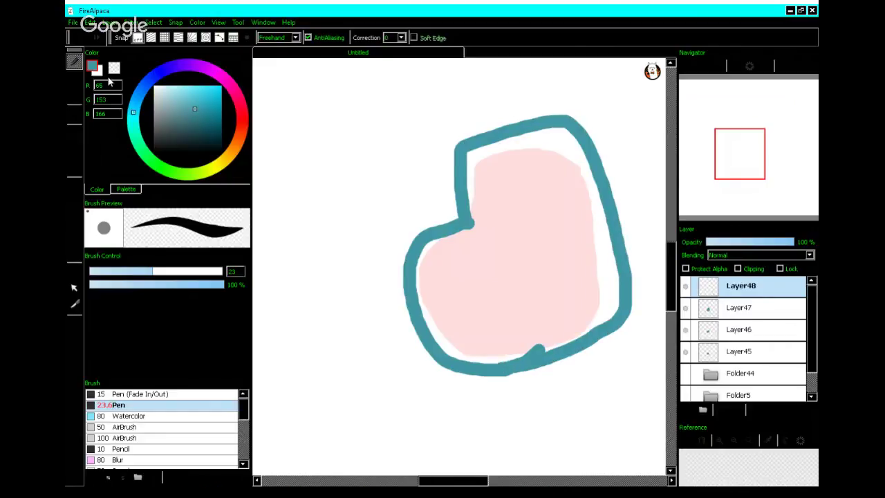
pyautogui.click(74, 149)
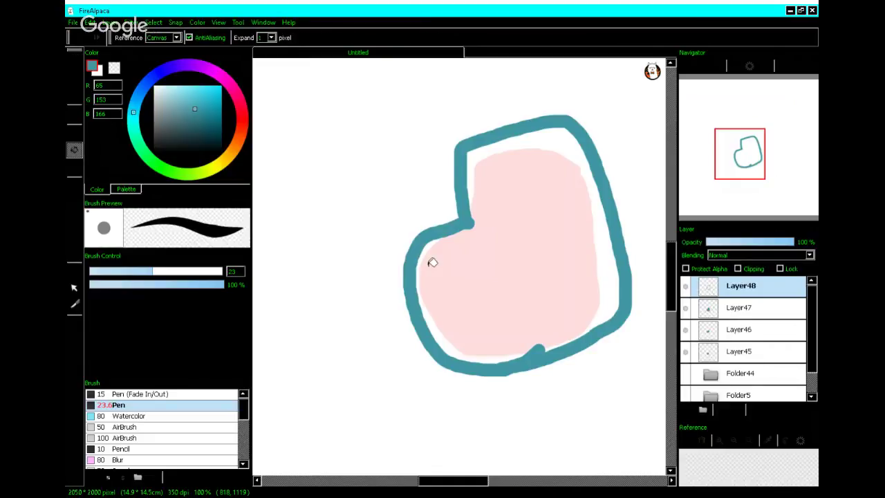
pyautogui.click(446, 281)
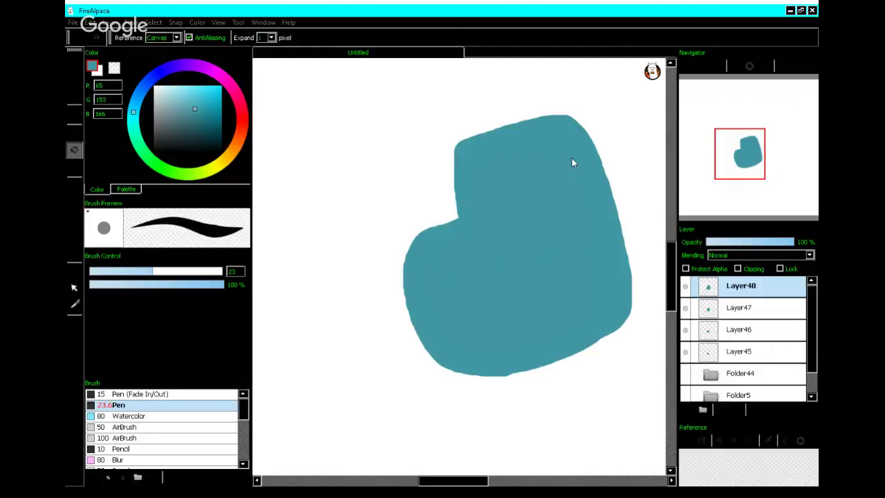
# - Add a new layer above Layer48 for the next frame
pyautogui.click(689, 410)
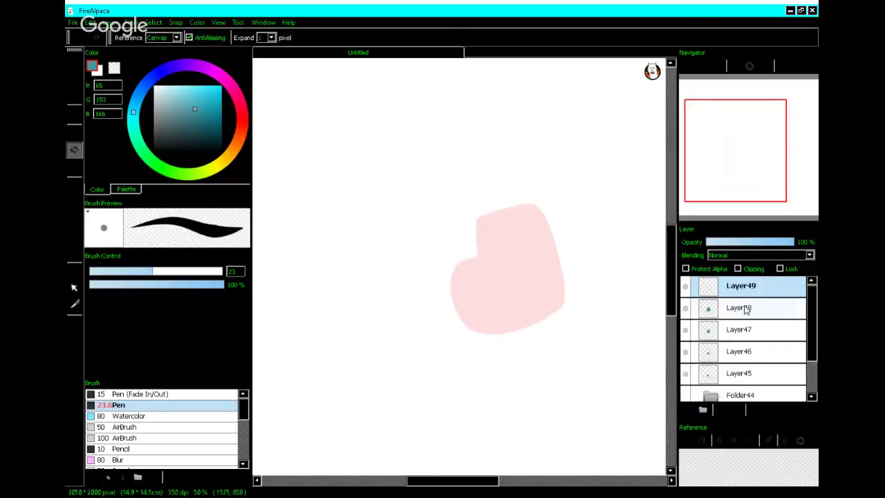
pyautogui.scroll(-2, 747, 325)
pyautogui.scroll(3, 718, 318)
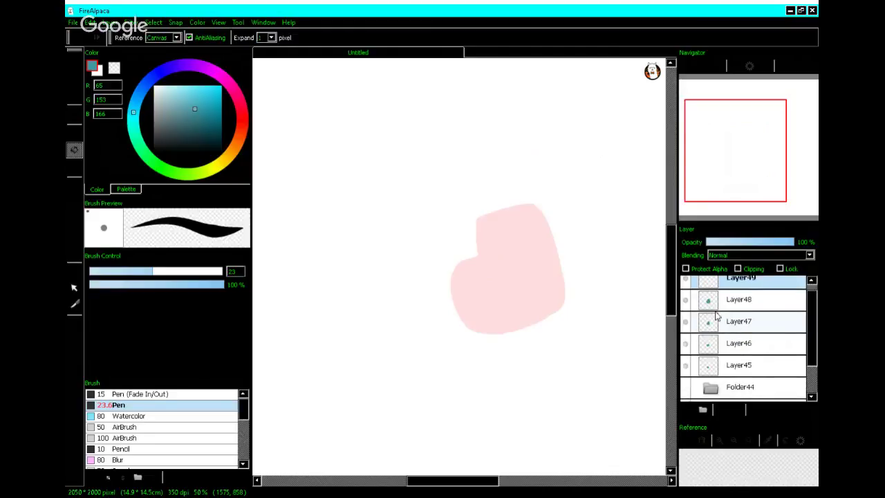
# - Show Folder5's character sketch together with the blob frames to compare them, and hide the folder again
pyautogui.scroll(-2, 717, 315)
pyautogui.click(701, 368)
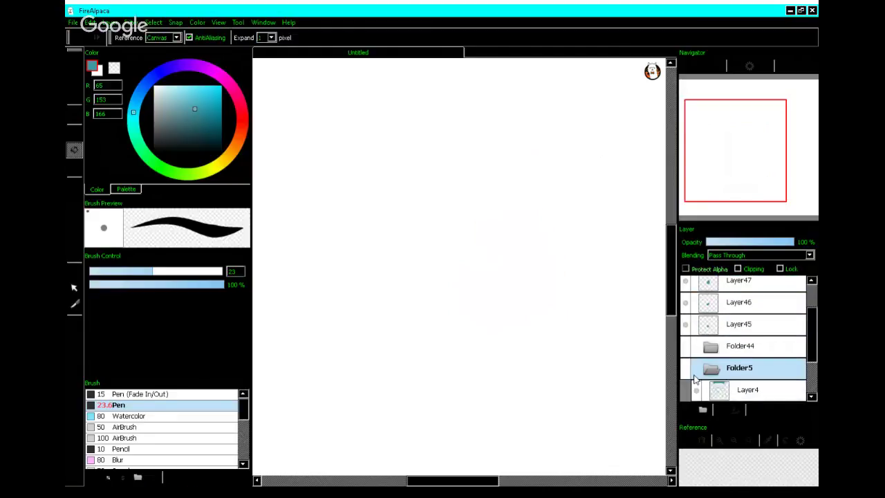
pyautogui.click(687, 370)
pyautogui.scroll(-1, 694, 373)
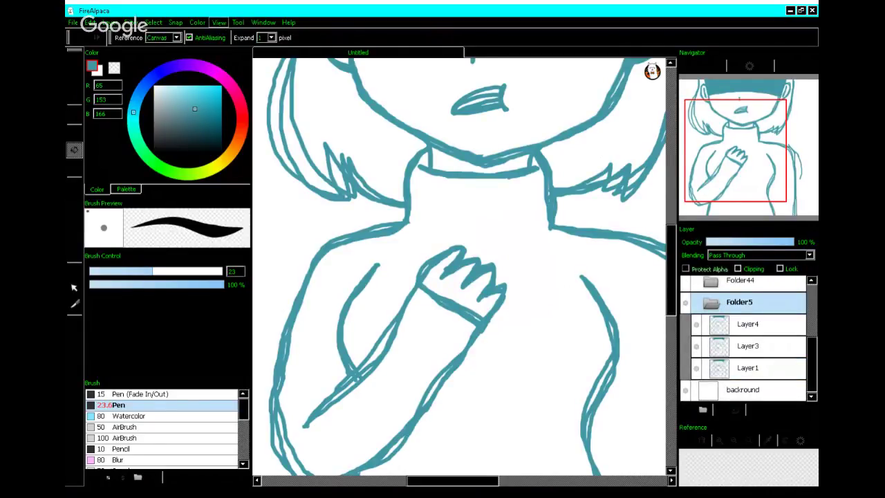
pyautogui.scroll(4, 738, 304)
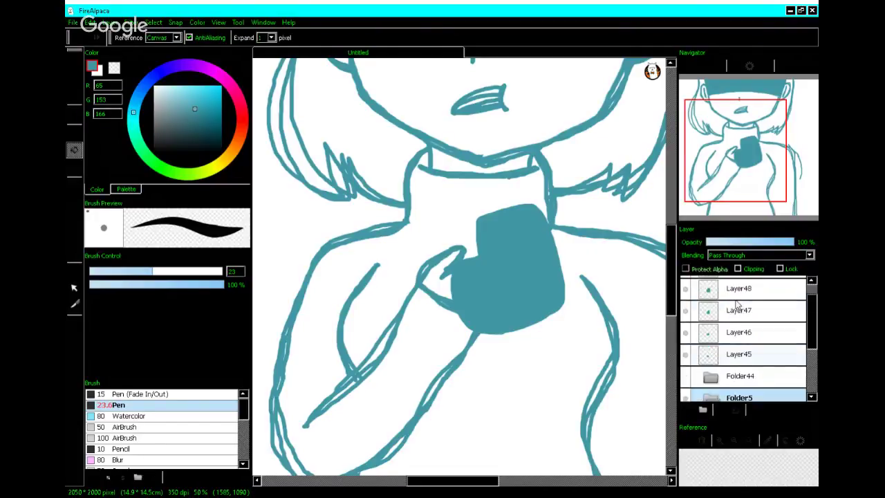
pyautogui.scroll(1, 738, 304)
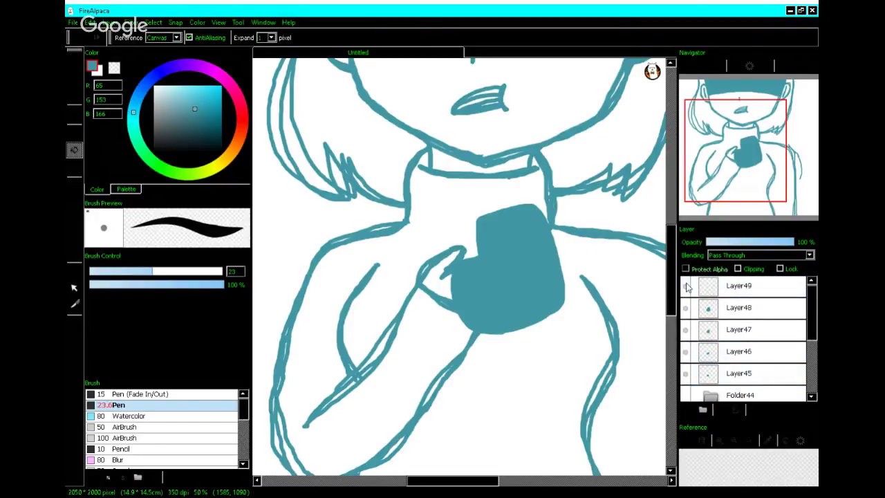
pyautogui.scroll(-5, 746, 308)
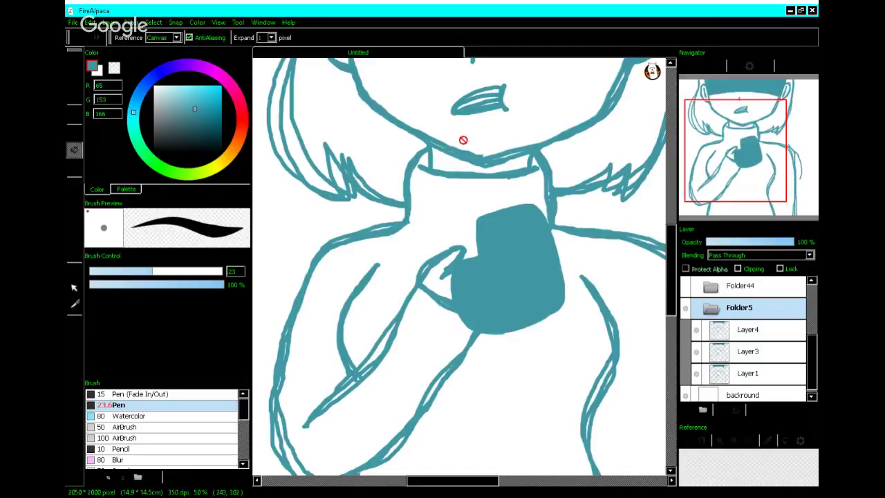
pyautogui.scroll(3, 705, 332)
pyautogui.click(686, 368)
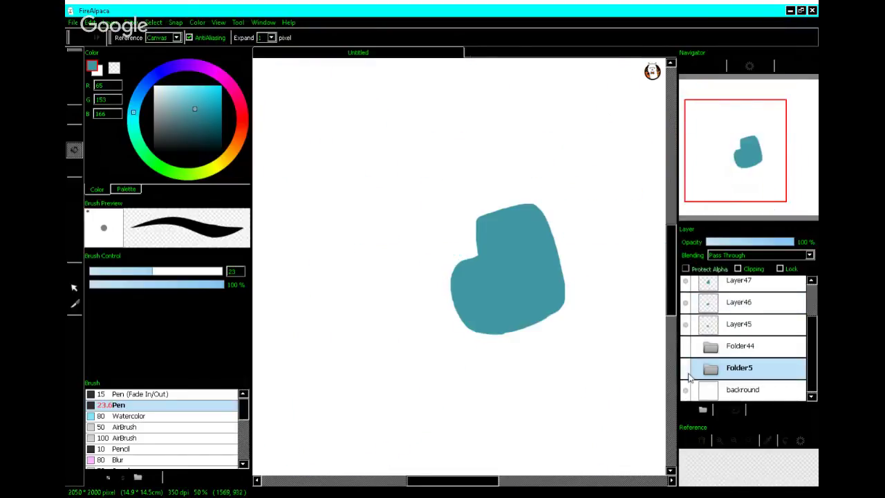
pyautogui.scroll(2, 695, 363)
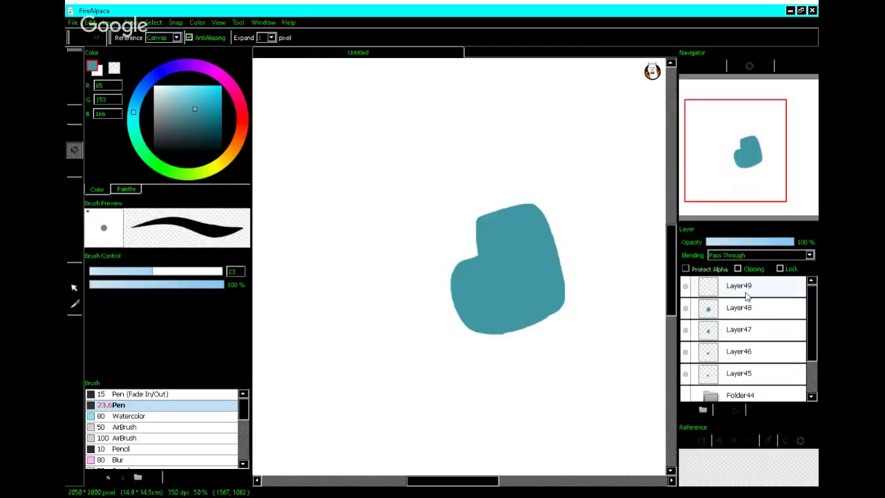
# - Select Layer49, turn the onion skin back on, and switch to the brush for drawing the frame
pyautogui.click(746, 295)
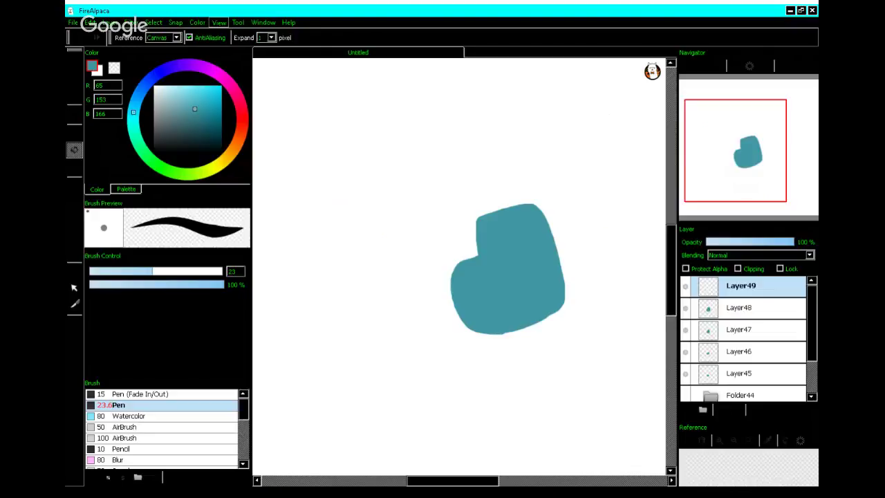
pyautogui.click(277, 221)
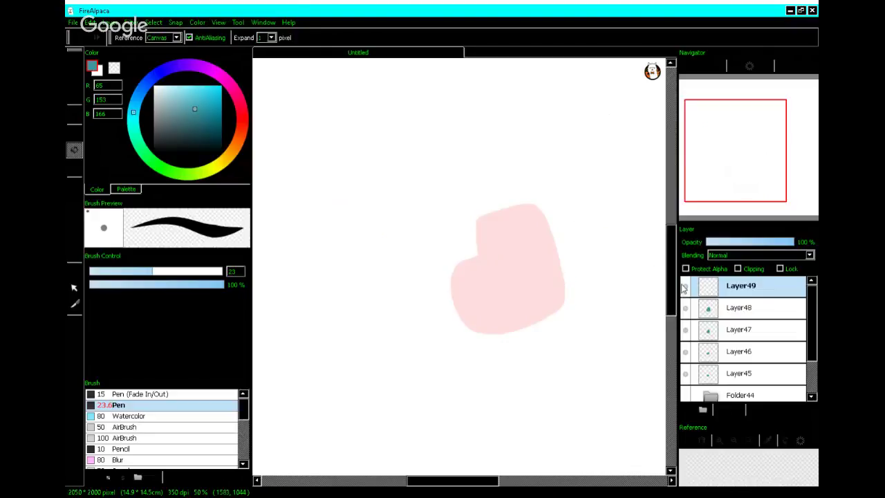
pyautogui.click(78, 62)
pyautogui.moveTo(454, 256)
pyautogui.mouseDown()
pyautogui.moveTo(478, 257)
pyautogui.moveTo(440, 254)
pyautogui.moveTo(433, 286)
pyautogui.moveTo(449, 322)
pyautogui.mouseUp()
pyautogui.click(83, 37)
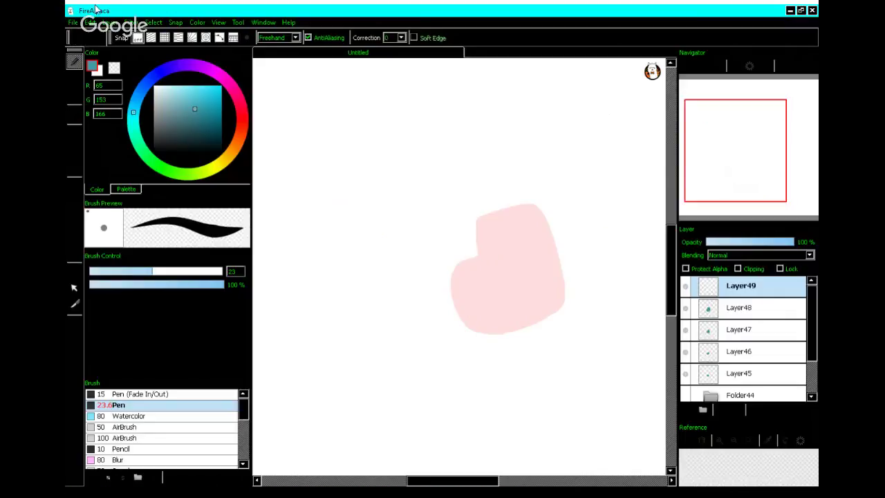
pyautogui.moveTo(484, 256)
pyautogui.mouseDown()
pyautogui.moveTo(443, 258)
pyautogui.moveTo(436, 314)
pyautogui.mouseUp()
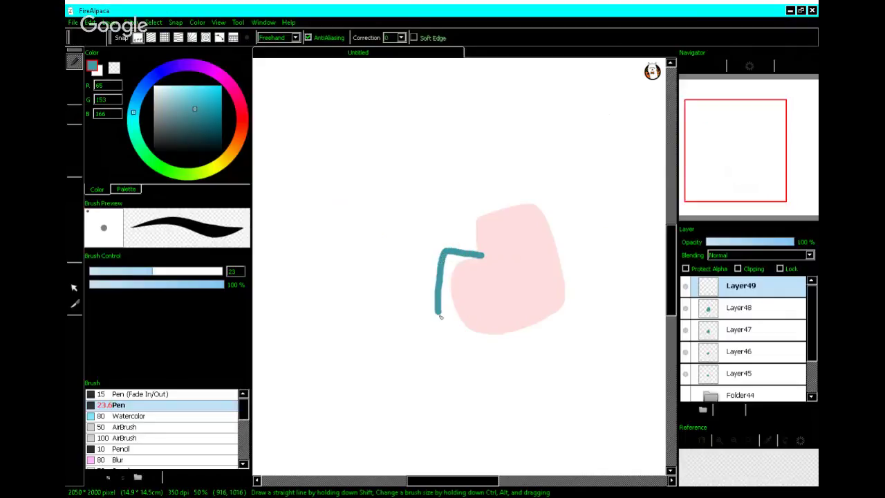
pyautogui.click(80, 41)
pyautogui.moveTo(474, 258)
pyautogui.mouseDown()
pyautogui.moveTo(463, 186)
pyautogui.moveTo(569, 165)
pyautogui.moveTo(590, 186)
pyautogui.mouseUp()
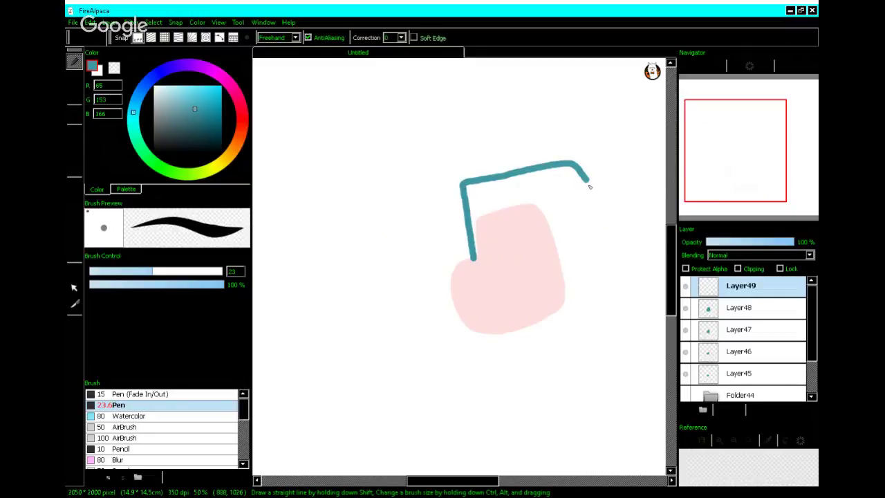
pyautogui.click(80, 41)
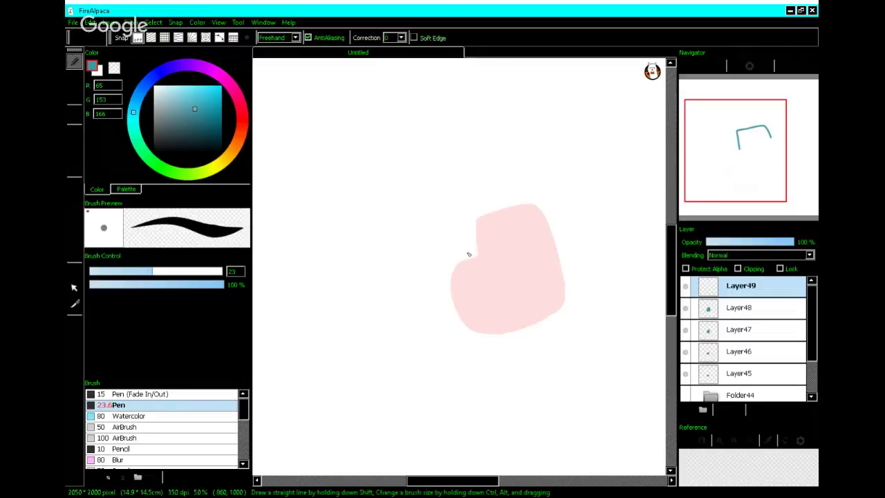
# - On Layer49, outline a larger blob around the onion-skinned shape, keeping the notch on its left side, and fill it with teal
pyautogui.moveTo(469, 255)
pyautogui.mouseDown()
pyautogui.moveTo(460, 229)
pyautogui.moveTo(553, 228)
pyautogui.moveTo(490, 262)
pyautogui.moveTo(462, 257)
pyautogui.moveTo(427, 273)
pyautogui.moveTo(434, 320)
pyautogui.moveTo(460, 337)
pyautogui.moveTo(533, 338)
pyautogui.moveTo(560, 323)
pyautogui.moveTo(567, 286)
pyautogui.mouseUp()
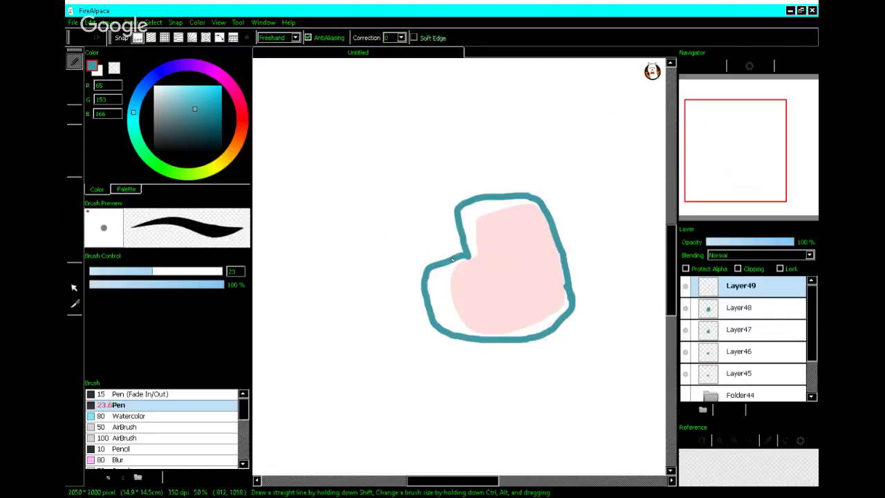
pyautogui.moveTo(445, 255); pyautogui.dragTo(445, 229)
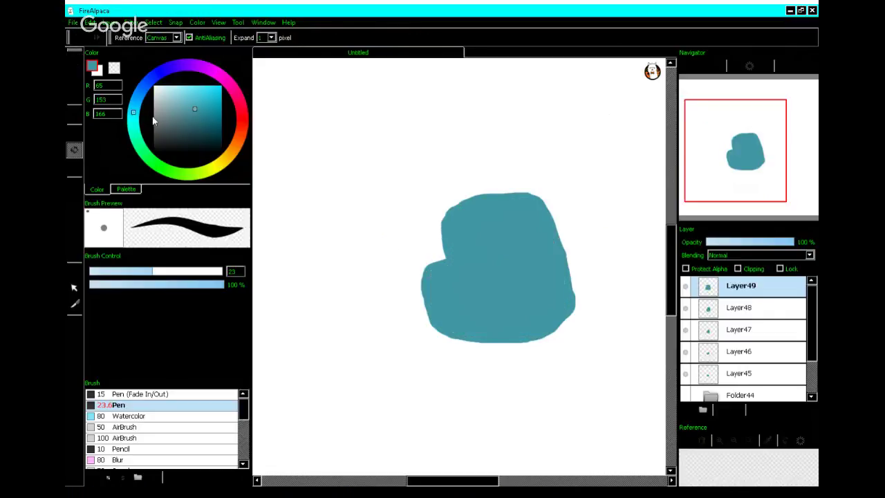
# - Swap to white and brush a short horizontal slit inward from the notch on the blob's left side
pyautogui.click(161, 93)
pyautogui.click(166, 99)
pyautogui.press('x')
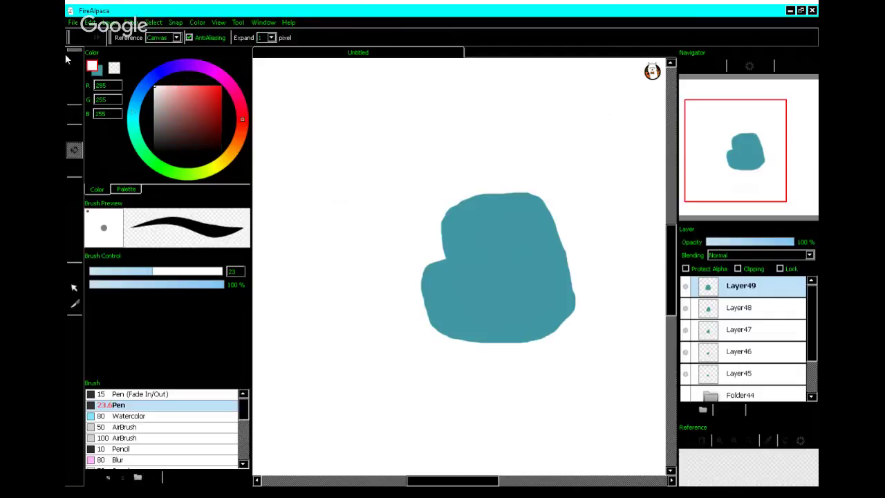
pyautogui.click(72, 61)
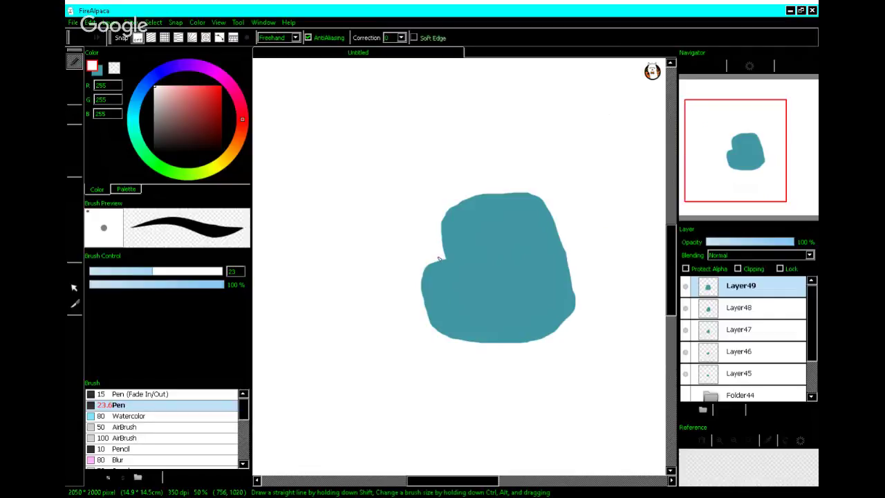
pyautogui.moveTo(438, 258); pyautogui.dragTo(469, 258)
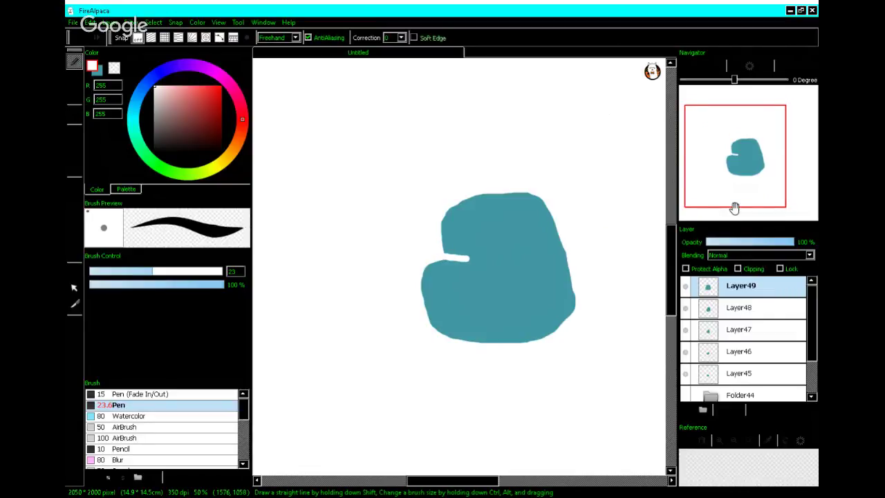
# - Add a new layer above Layer49, outline a larger rounded square around the onion-skinned blob in teal, and fill it
pyautogui.click(687, 410)
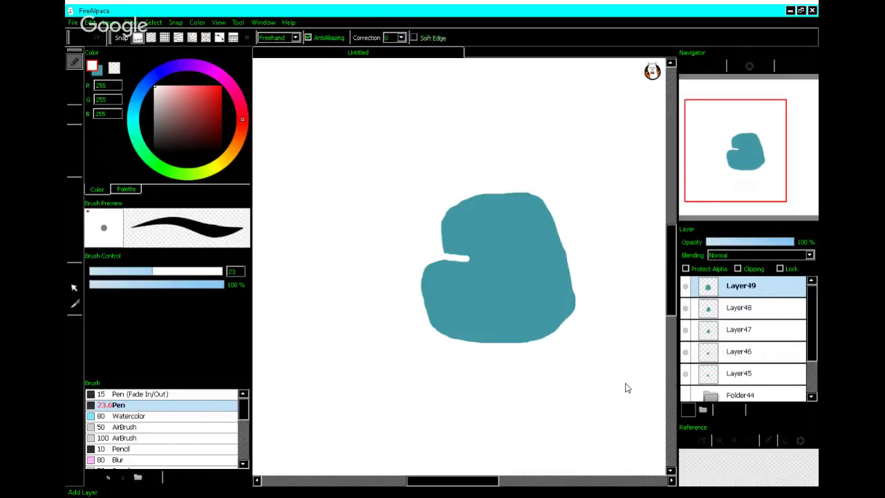
pyautogui.click(97, 71)
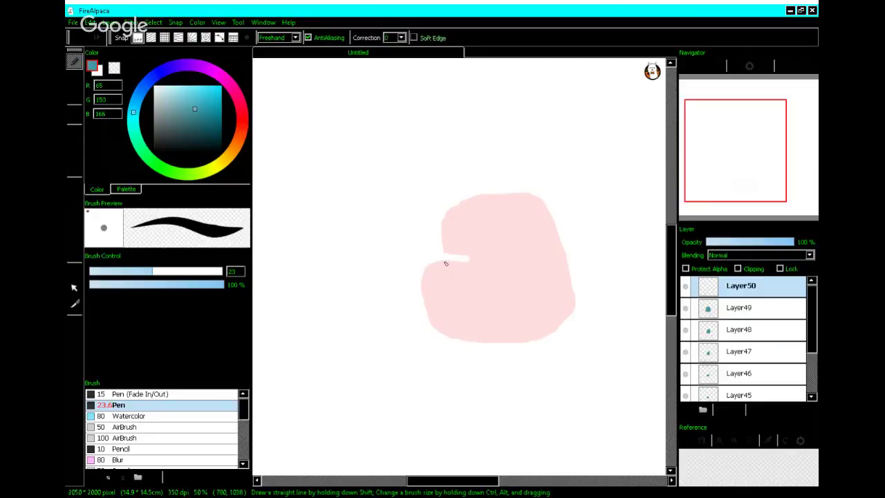
pyautogui.moveTo(430, 263)
pyautogui.mouseDown()
pyautogui.moveTo(426, 236)
pyautogui.moveTo(511, 175)
pyautogui.moveTo(570, 173)
pyautogui.moveTo(594, 213)
pyautogui.moveTo(605, 295)
pyautogui.moveTo(578, 321)
pyautogui.moveTo(505, 344)
pyautogui.moveTo(438, 309)
pyautogui.moveTo(430, 250)
pyautogui.mouseUp()
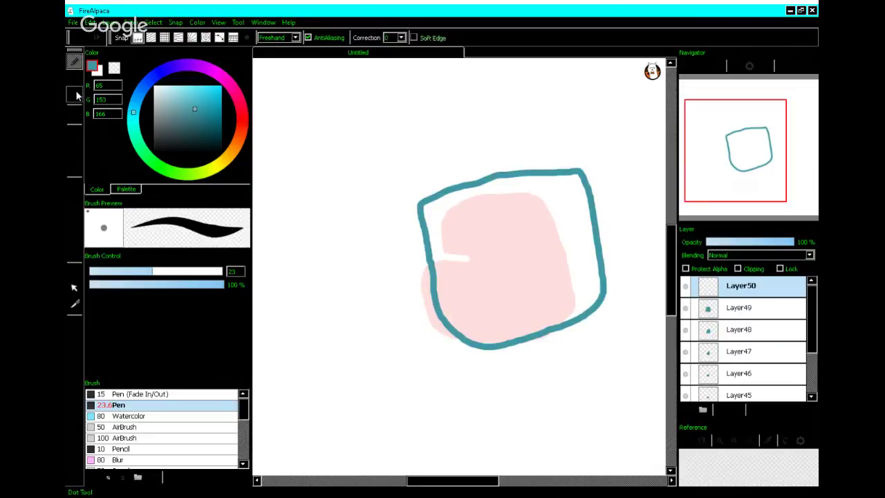
pyautogui.click(75, 154)
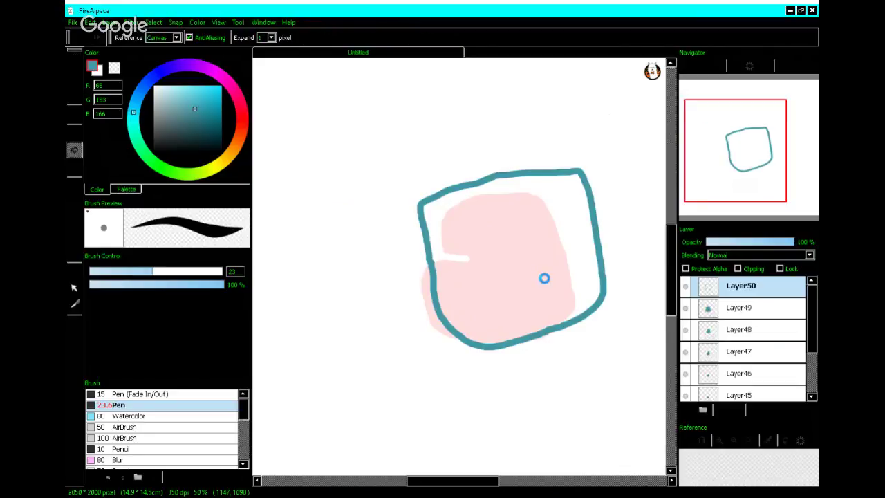
pyautogui.click(545, 277)
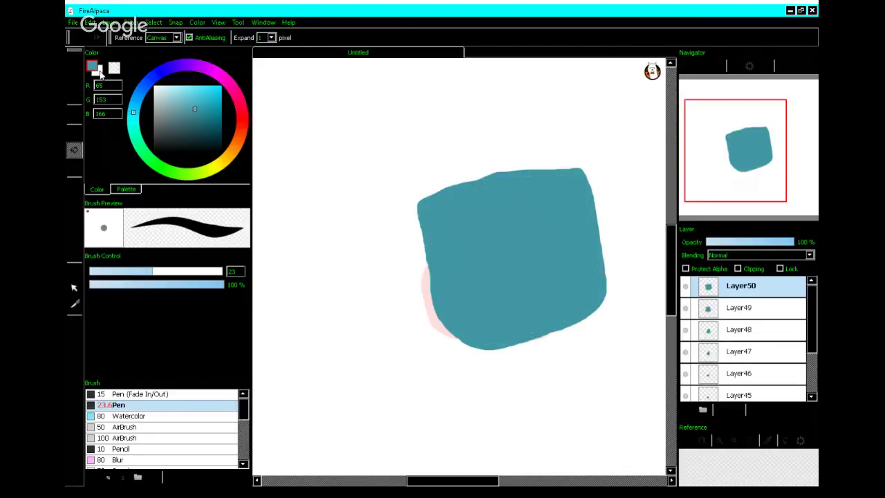
# - Brush a slightly curved white line across the middle of the teal shape on Layer50
pyautogui.click(97, 71)
pyautogui.click(74, 61)
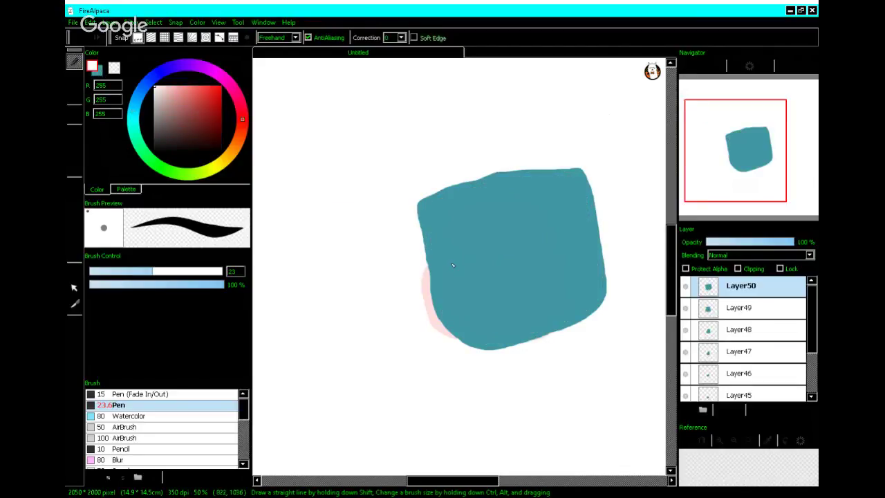
pyautogui.moveTo(448, 263); pyautogui.dragTo(569, 240)
# - Add a new layer above Layer50, outline a tilted, squarer shape around the onion-skinned one in teal, and fill it
pyautogui.scroll(-2, 569, 239)
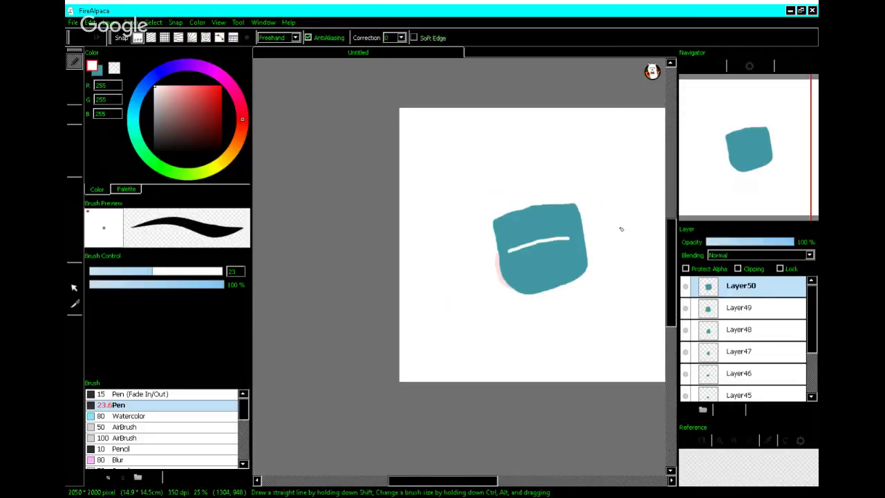
pyautogui.click(763, 159)
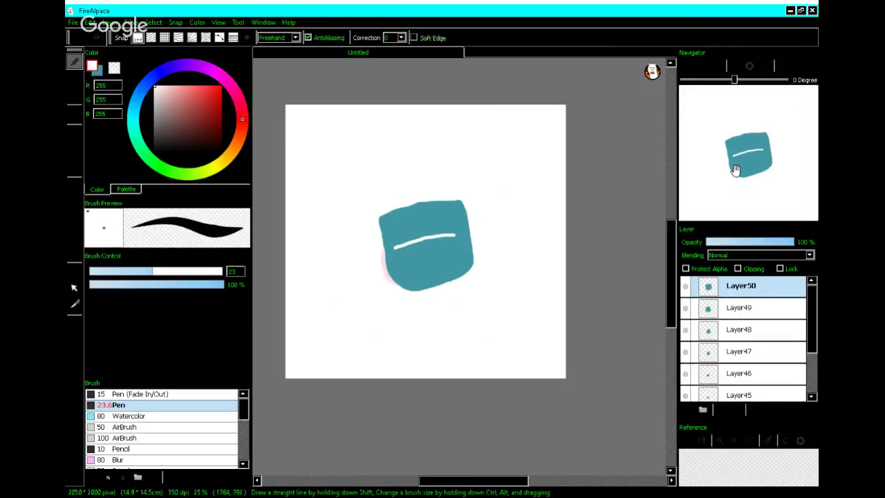
pyautogui.click(704, 410)
pyautogui.click(100, 70)
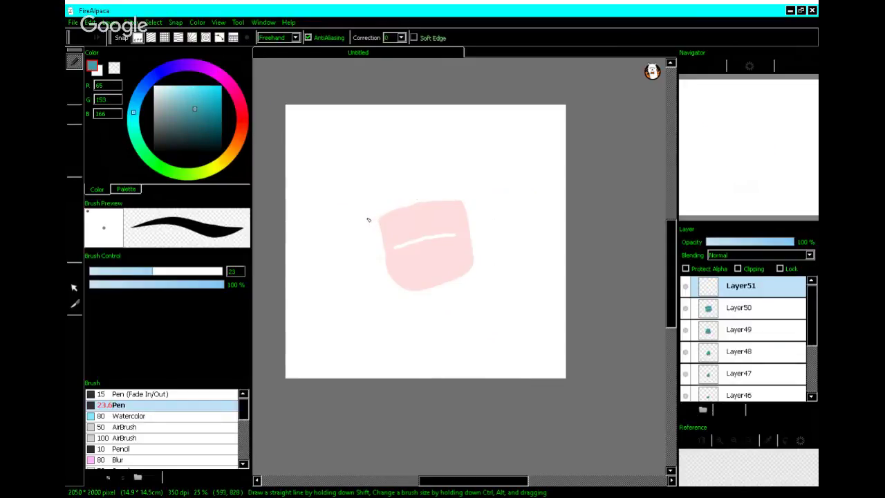
pyautogui.moveTo(366, 217)
pyautogui.mouseDown()
pyautogui.moveTo(420, 200)
pyautogui.moveTo(465, 221)
pyautogui.moveTo(468, 260)
pyautogui.moveTo(434, 291)
pyautogui.moveTo(389, 293)
pyautogui.moveTo(369, 217)
pyautogui.mouseUp()
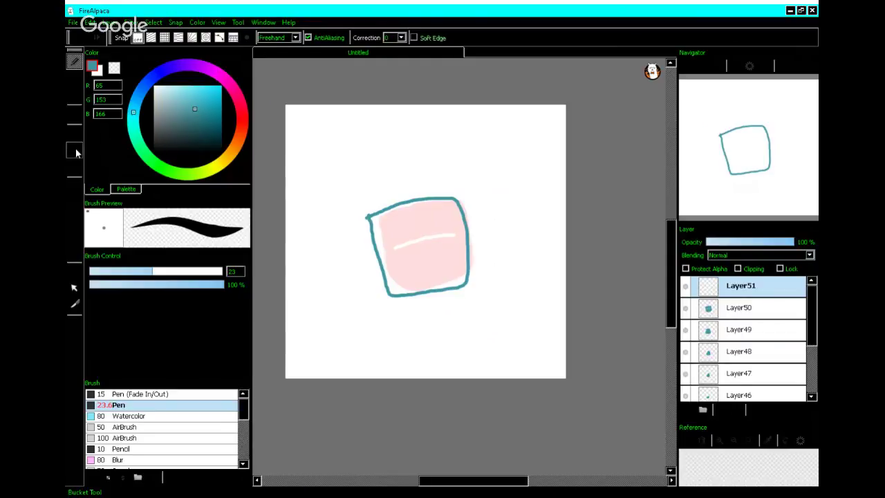
pyautogui.click(75, 148)
pyautogui.click(436, 239)
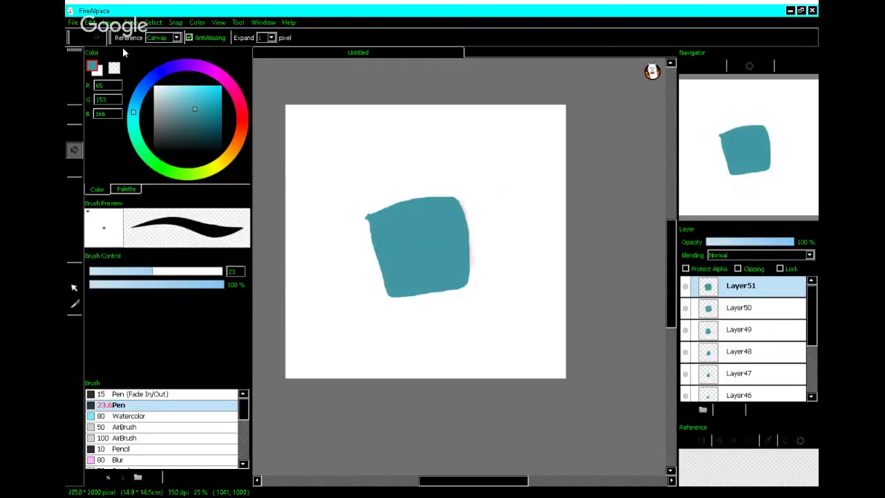
# - Brush a curved white line across the teal shape on Layer51
pyautogui.click(74, 63)
pyautogui.press('x')
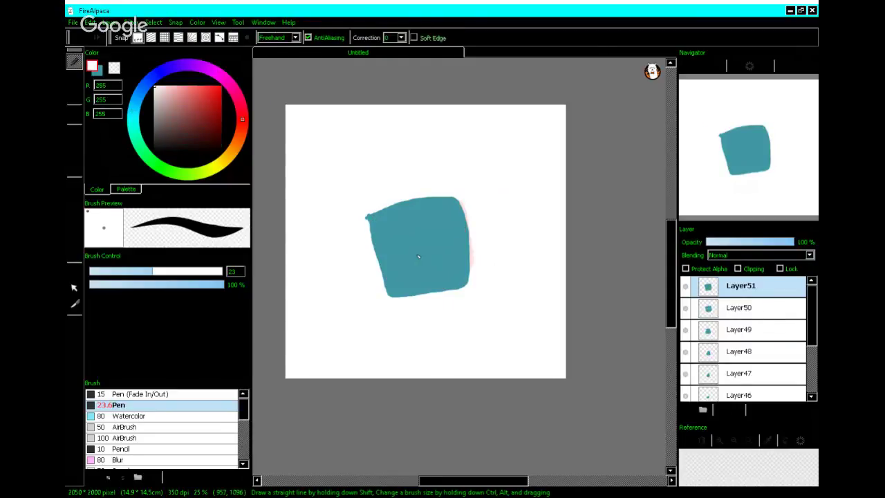
pyautogui.moveTo(386, 262); pyautogui.dragTo(458, 252)
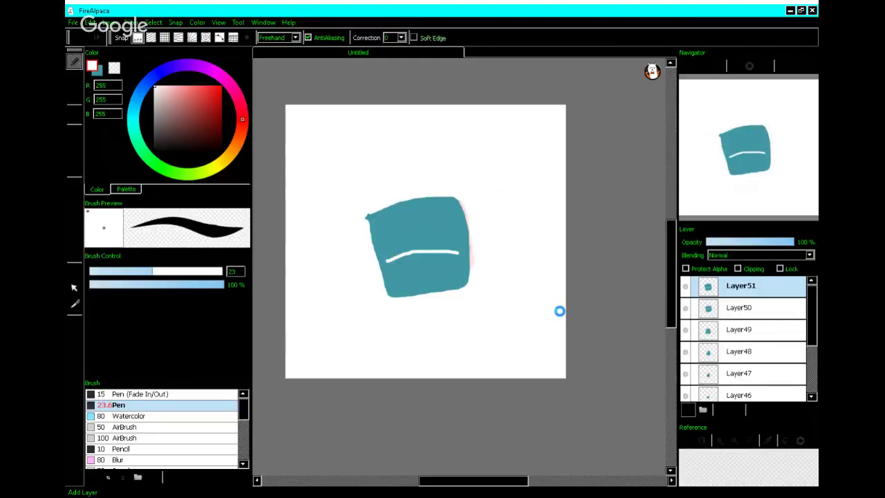
pyautogui.hotkey('ctrl', 'shift', 'n')
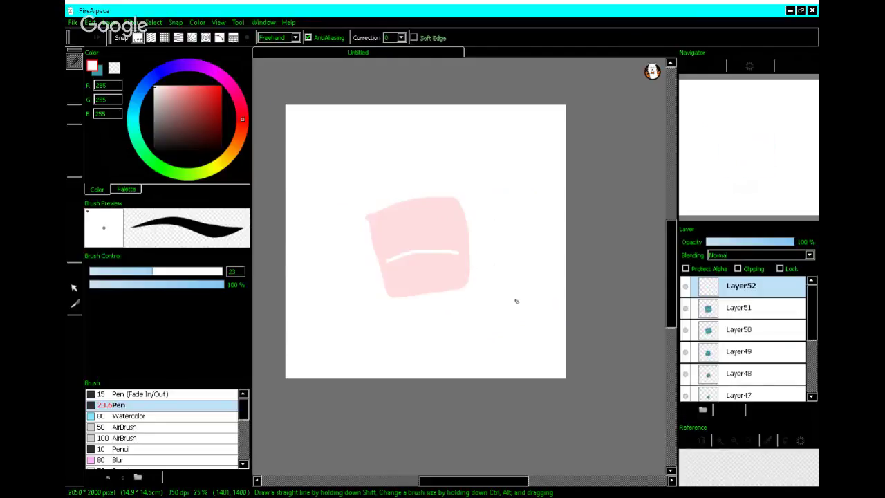
pyautogui.click(750, 314)
pyautogui.click(758, 291)
pyautogui.click(754, 408)
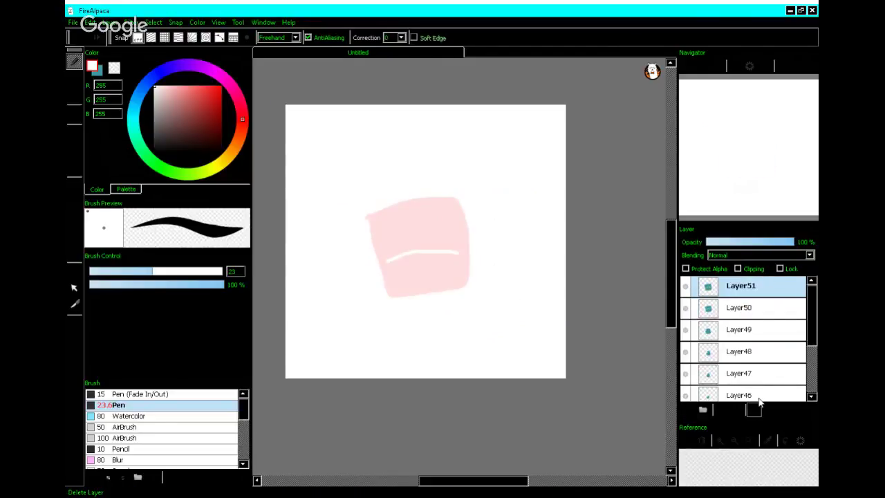
# - Duplicate Layer51 and scale the copied teal shape up slightly around its centre
pyautogui.hotkey('ctrl', 'shift', 'n')
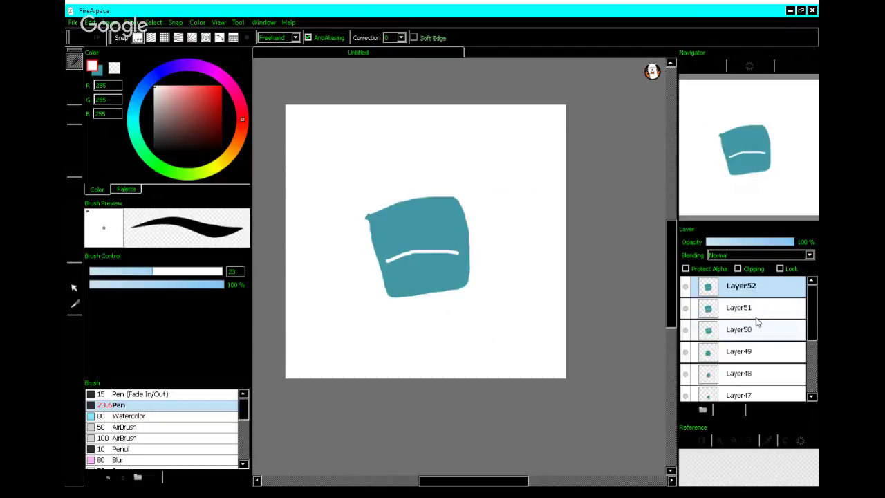
pyautogui.hotkey('ctrl', 't')
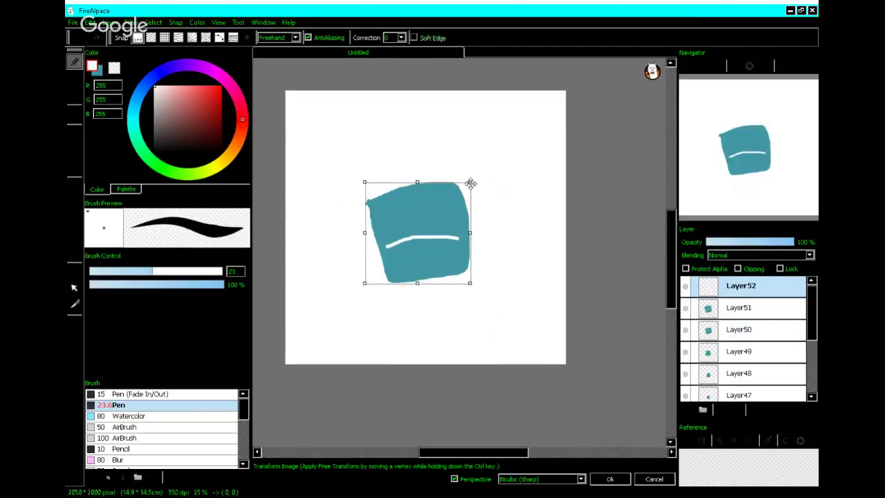
pyautogui.moveTo(468, 181); pyautogui.dragTo(477, 175)
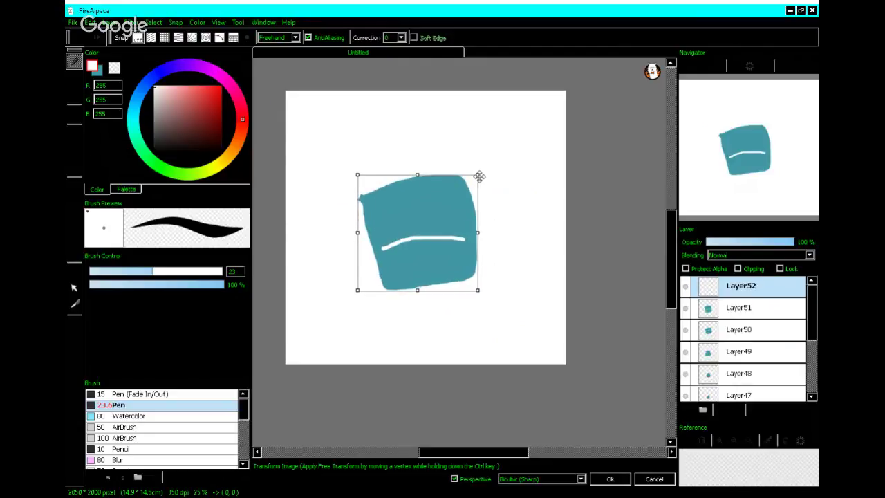
pyautogui.click(609, 479)
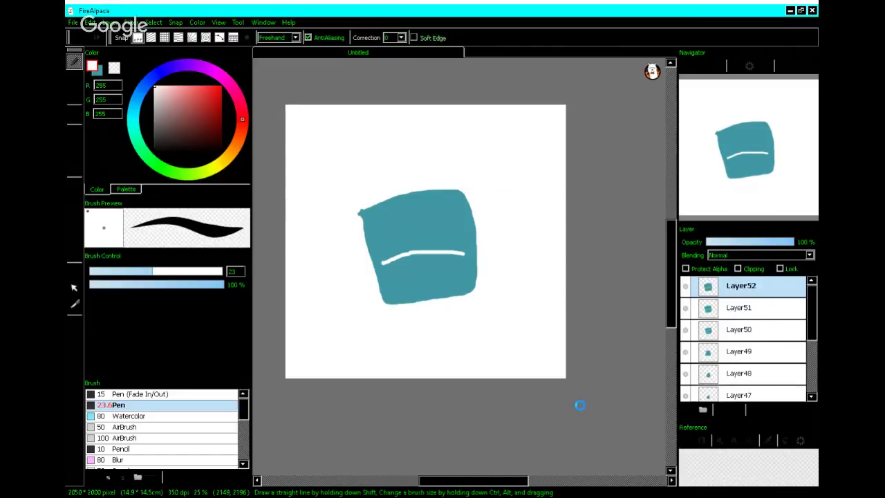
# - Duplicate Layer52 and enlarge the copied teal shape further around its centre
pyautogui.hotkey('ctrl', 'j')
pyautogui.hotkey('ctrl', 't')
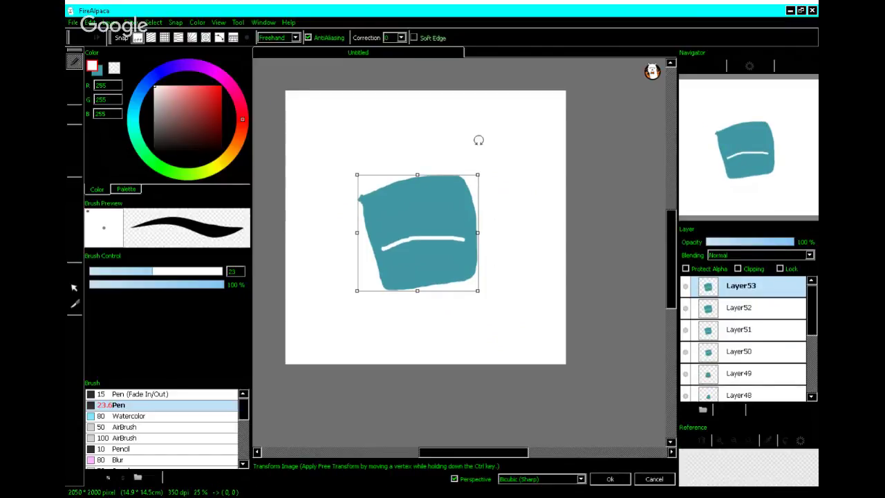
pyautogui.moveTo(480, 172); pyautogui.dragTo(493, 159)
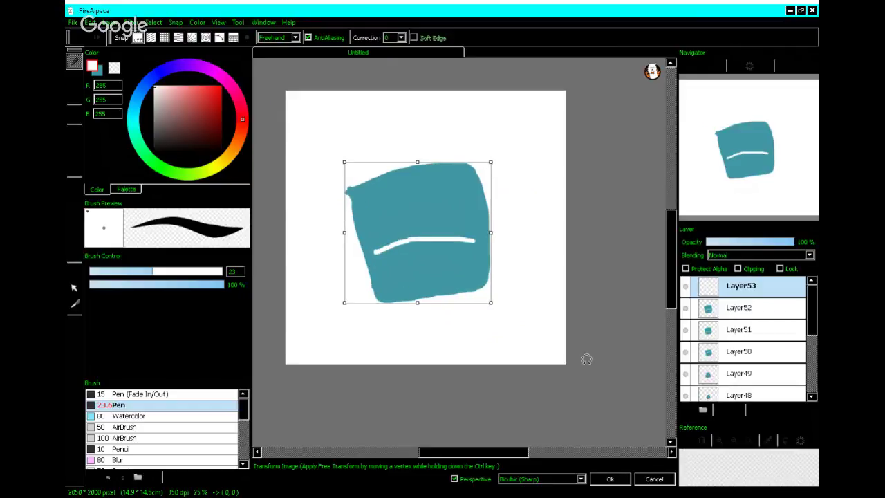
pyautogui.click(614, 481)
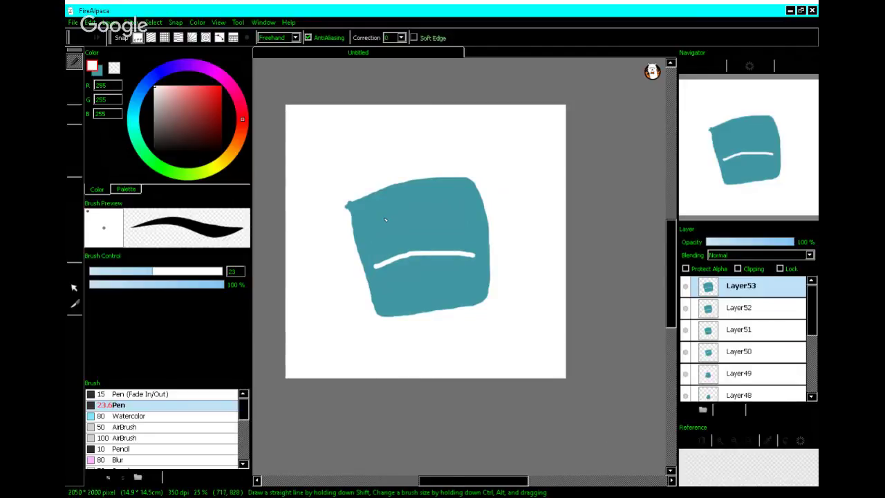
# - Sketch a white stick figure sitting on the curved line, with head, body, bent legs and raised arms, on Layer53
pyautogui.scroll(1, 388, 221)
pyautogui.moveTo(502, 163)
pyautogui.mouseDown()
pyautogui.moveTo(467, 157)
pyautogui.moveTo(449, 220)
pyautogui.moveTo(519, 186)
pyautogui.moveTo(506, 163)
pyautogui.mouseUp()
pyautogui.moveTo(476, 231)
pyautogui.mouseDown()
pyautogui.moveTo(470, 308)
pyautogui.moveTo(444, 281)
pyautogui.moveTo(436, 336)
pyautogui.mouseUp()
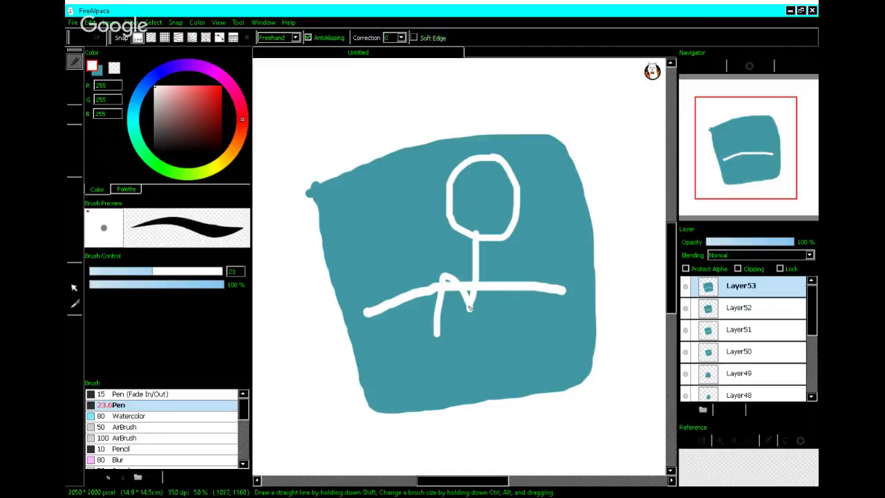
pyautogui.moveTo(470, 306); pyautogui.dragTo(456, 384)
pyautogui.moveTo(436, 335); pyautogui.dragTo(418, 350)
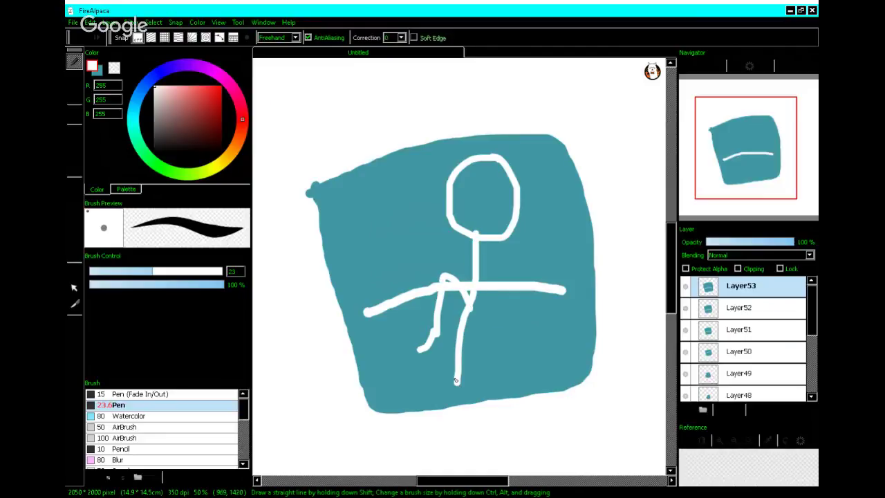
pyautogui.moveTo(456, 379); pyautogui.dragTo(444, 388)
pyautogui.moveTo(474, 256)
pyautogui.mouseDown()
pyautogui.moveTo(530, 237)
pyautogui.moveTo(521, 178)
pyautogui.mouseUp()
pyautogui.moveTo(467, 263); pyautogui.dragTo(450, 185)
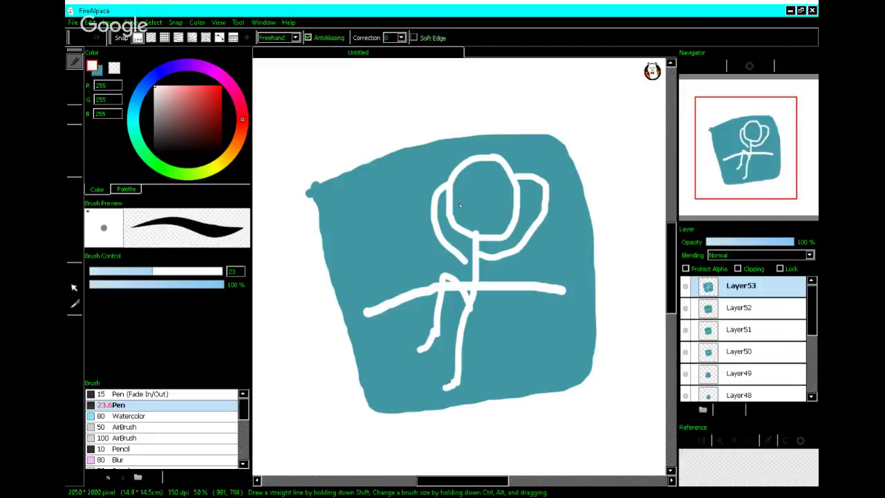
# - Undo all the stick figure strokes on Layer53, keeping the teal shape and its white line
pyautogui.hotkey('ctrl', 'z')
pyautogui.hotkey('ctrl', 'z')
pyautogui.hotkey('ctrl', 'z')
pyautogui.hotkey('ctrl', 'z')
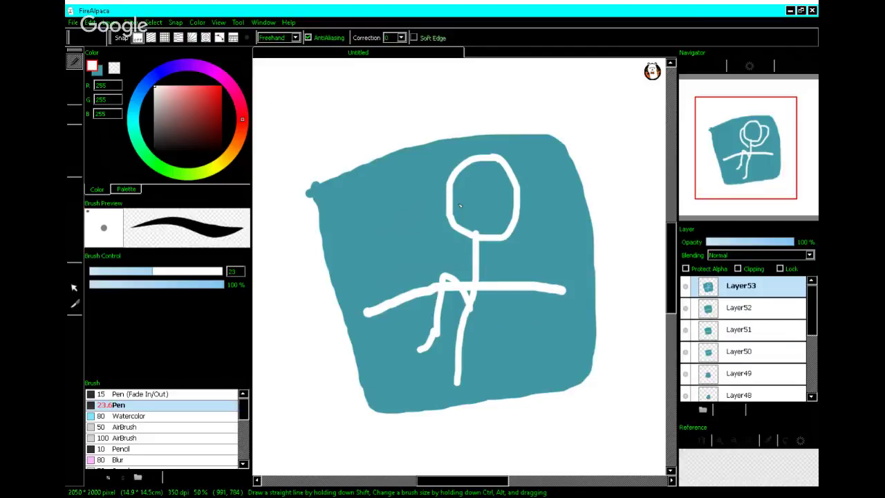
pyautogui.hotkey('ctrl', 'z')
pyautogui.hotkey('ctrl', 'z')
pyautogui.hotkey('ctrl', 'z')
pyautogui.hotkey('ctrl', 'z')
pyautogui.hotkey('ctrl', 'z')
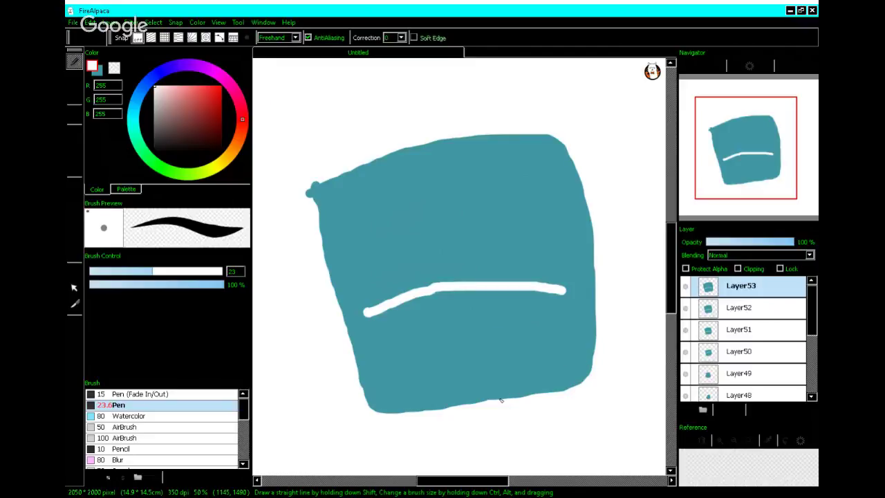
# - Add a new layer folder above Layer53 and move Layer45 and Layer46 into it in frame order
pyautogui.scroll(-5, 738, 325)
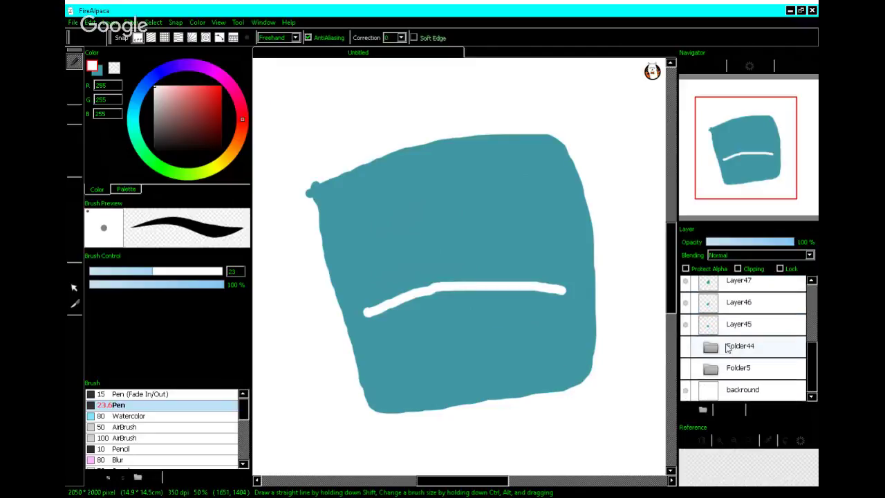
pyautogui.scroll(5, 739, 325)
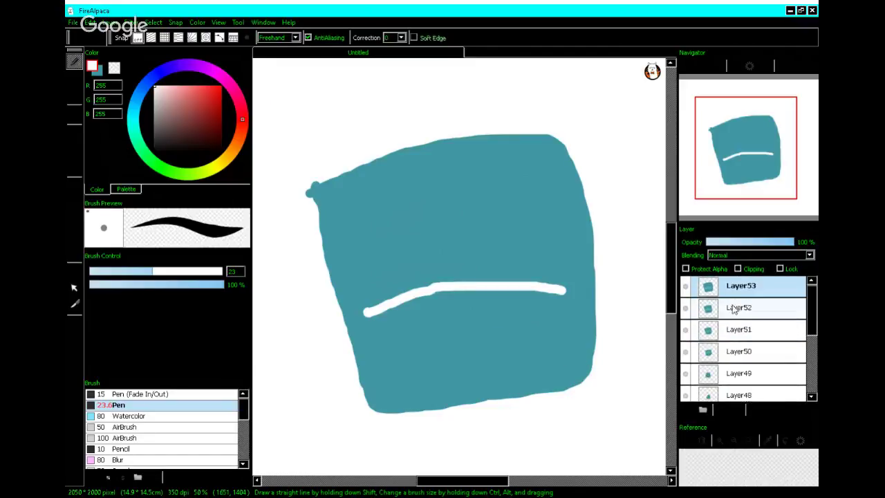
pyautogui.click(703, 409)
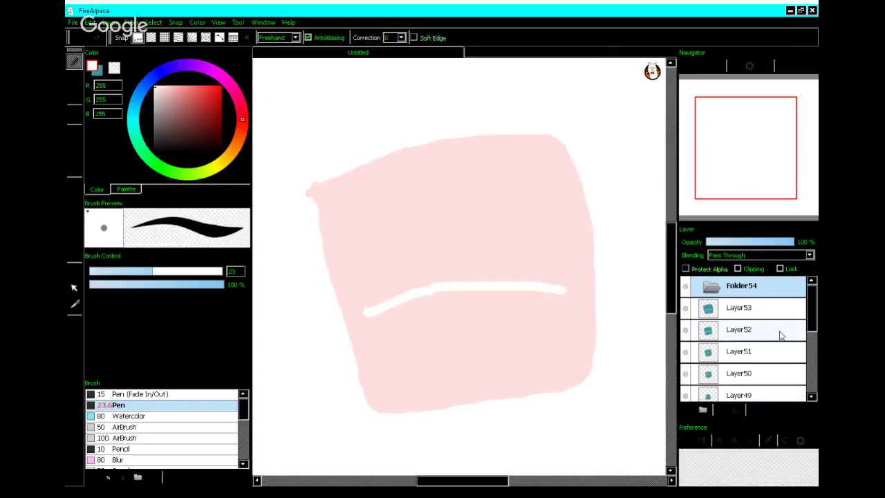
pyautogui.scroll(-5, 773, 335)
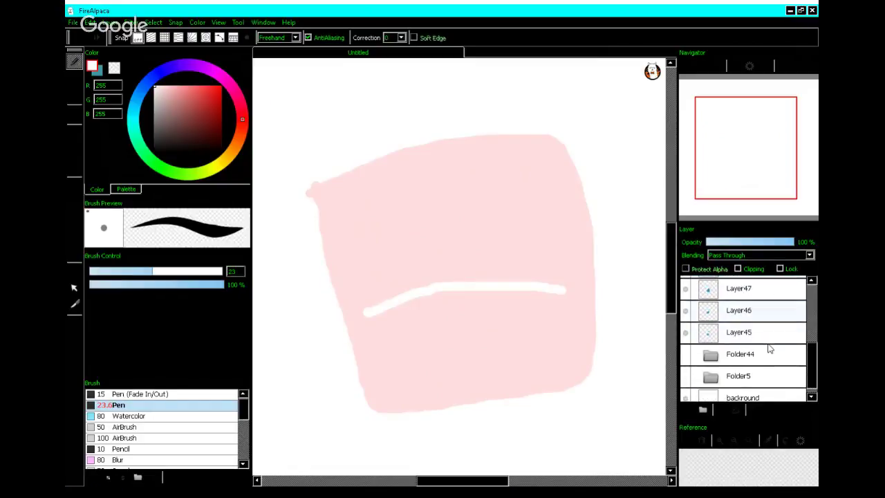
pyautogui.click(769, 349)
pyautogui.scroll(5, 746, 304)
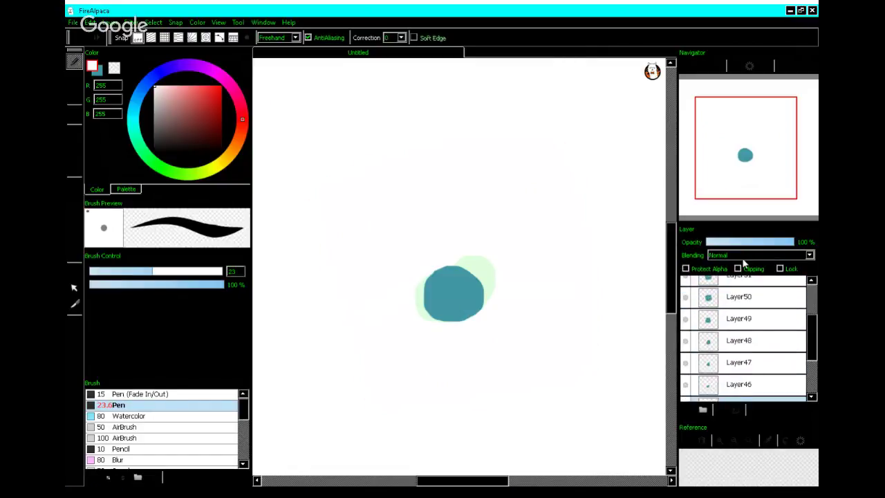
pyautogui.click(746, 285)
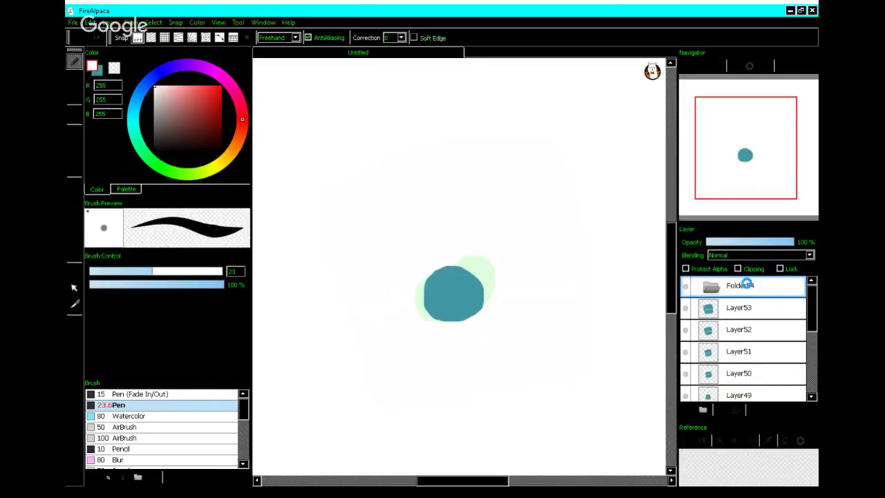
pyautogui.scroll(-4, 757, 331)
pyautogui.moveTo(761, 347); pyautogui.dragTo(746, 291)
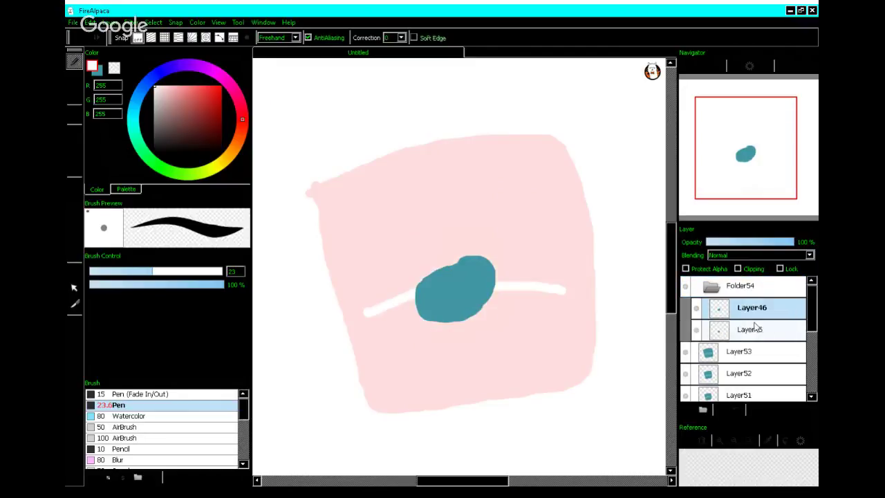
# - Move Layer47 and Layer48 into Folder54, each above the previous frame
pyautogui.scroll(-3, 755, 325)
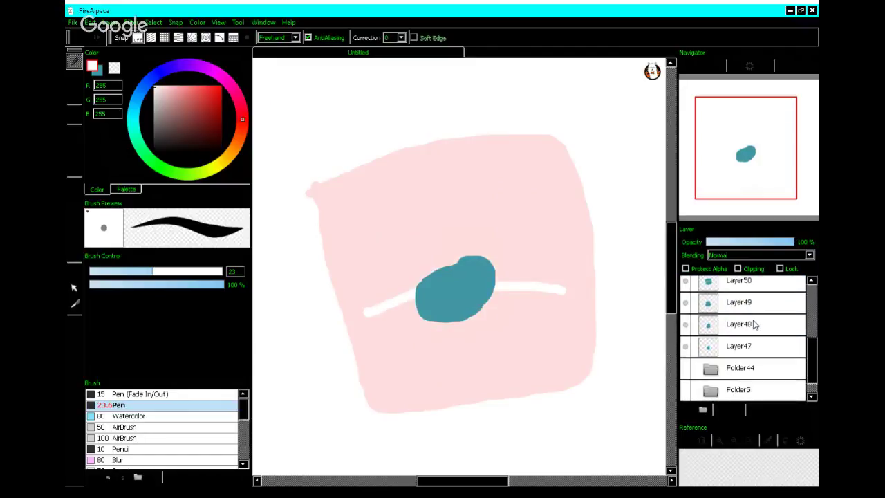
pyautogui.scroll(-1, 755, 325)
pyautogui.moveTo(759, 324); pyautogui.dragTo(754, 295)
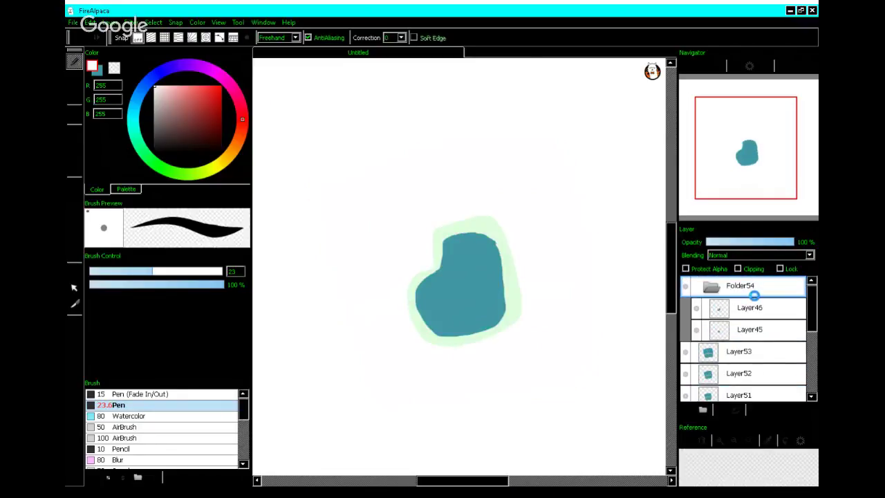
pyautogui.hotkey('ctrl', 'y')
pyautogui.scroll(-4, 751, 337)
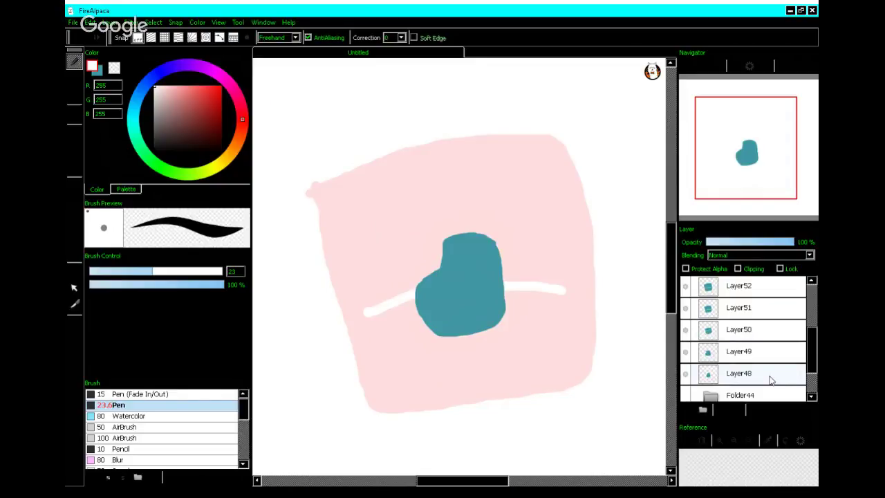
pyautogui.moveTo(770, 376); pyautogui.dragTo(748, 285)
# - Move Layer49 into Folder54 above Layer48
pyautogui.scroll(-3, 753, 299)
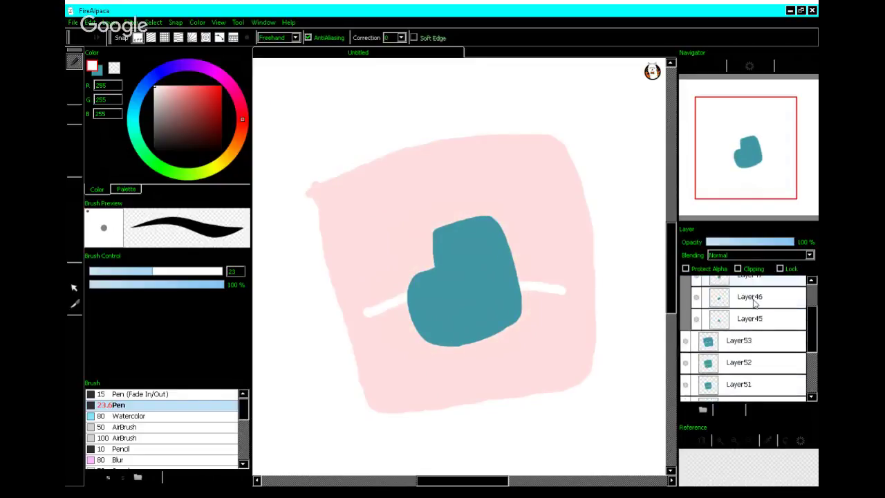
pyautogui.scroll(-3, 753, 304)
pyautogui.scroll(2, 756, 314)
pyautogui.scroll(3, 757, 313)
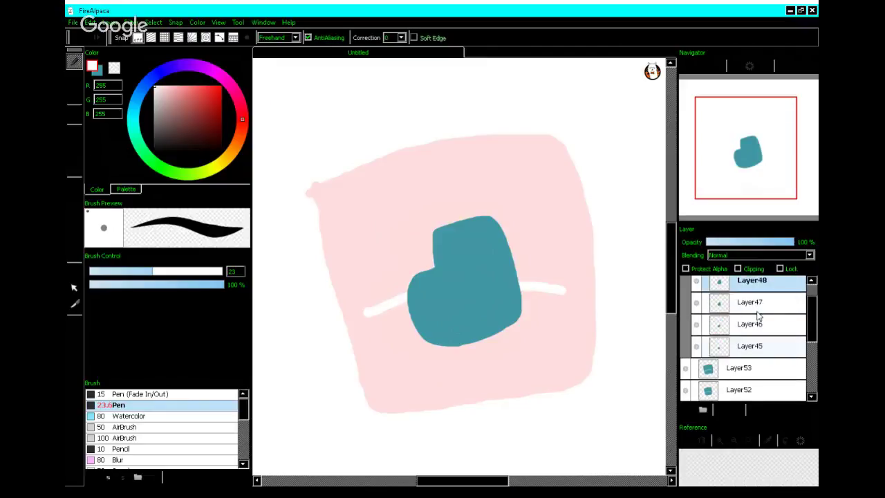
pyautogui.scroll(2, 758, 316)
pyautogui.scroll(-4, 759, 329)
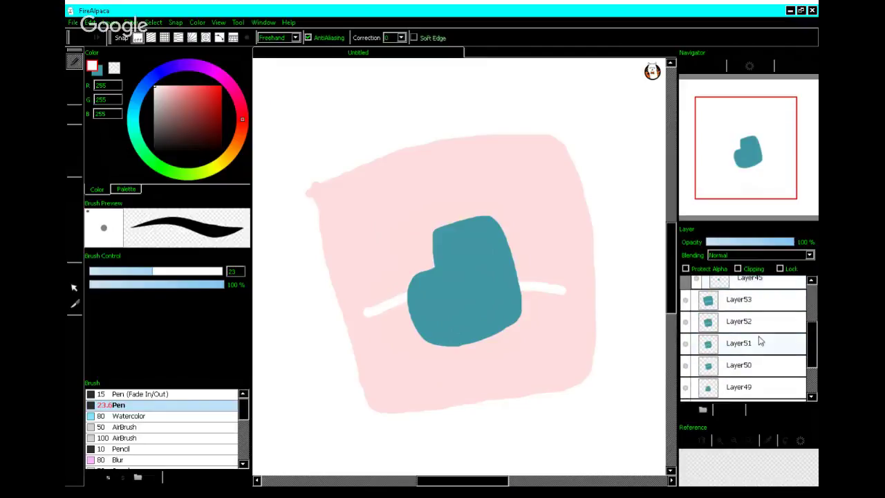
pyautogui.scroll(-2, 759, 340)
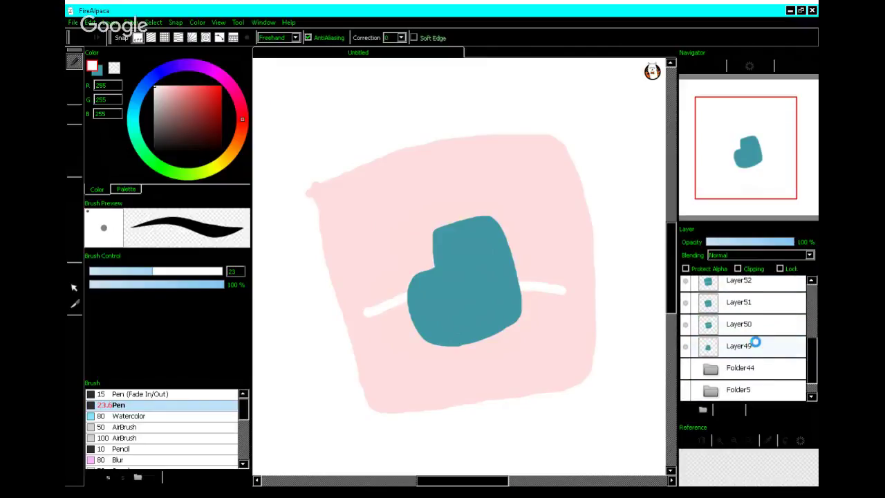
pyautogui.click(755, 344)
pyautogui.scroll(5, 739, 317)
pyautogui.click(728, 285)
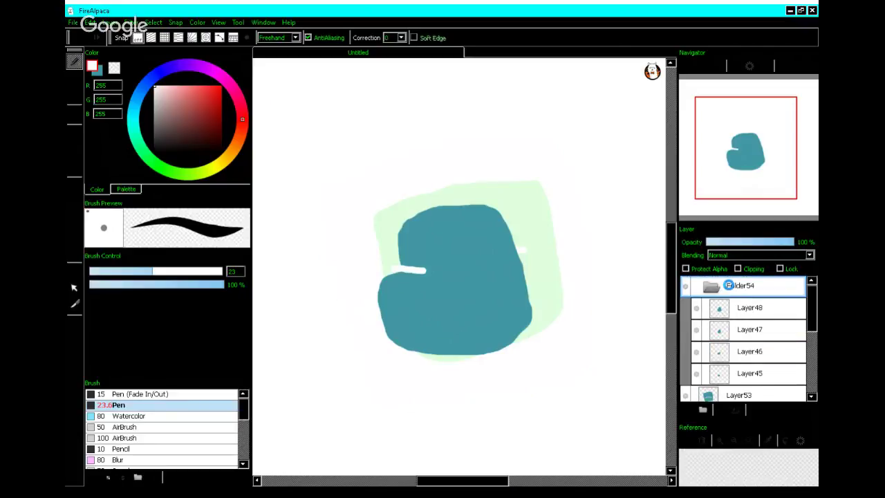
pyautogui.click(729, 306)
# - Move Layer50 and Layer51 into Folder54, stacking them above Layer49
pyautogui.scroll(-2, 764, 330)
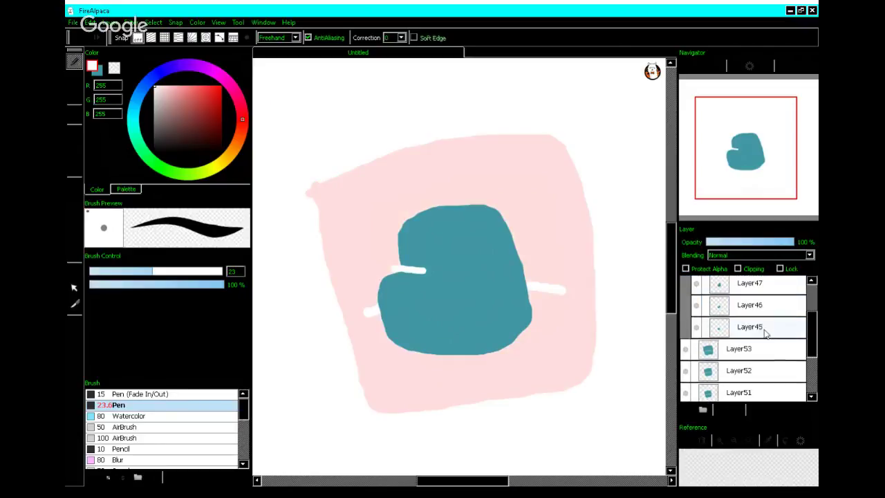
pyautogui.scroll(-3, 764, 341)
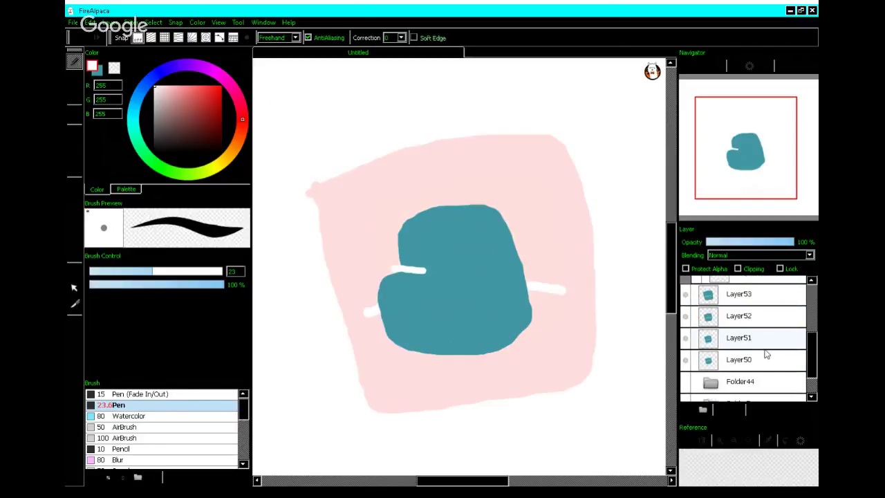
pyautogui.moveTo(764, 361); pyautogui.dragTo(731, 289)
pyautogui.scroll(-4, 765, 320)
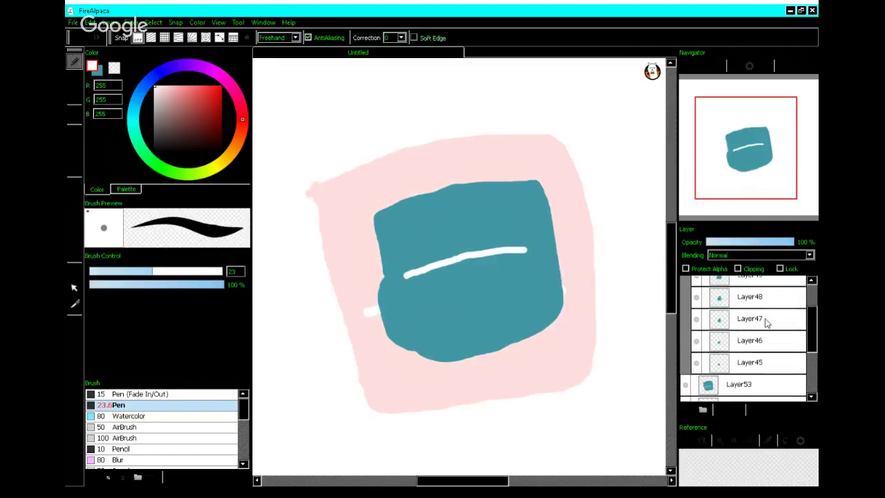
pyautogui.scroll(-2, 766, 335)
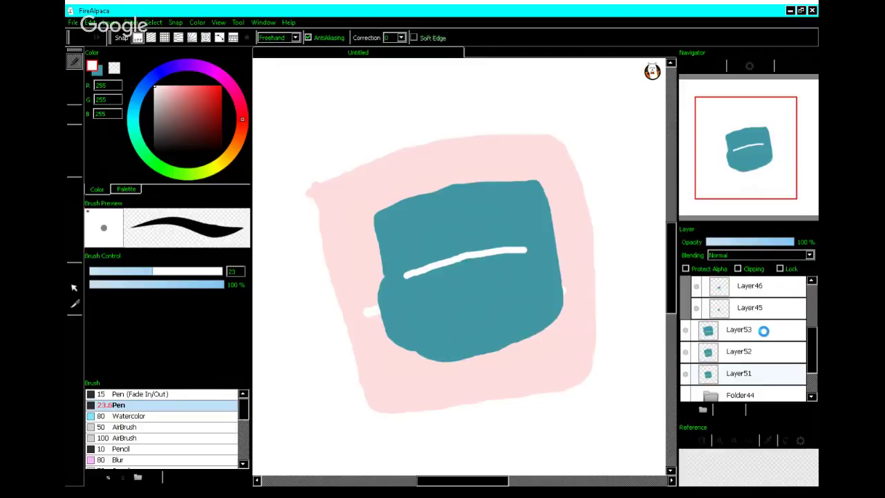
pyautogui.scroll(5, 763, 331)
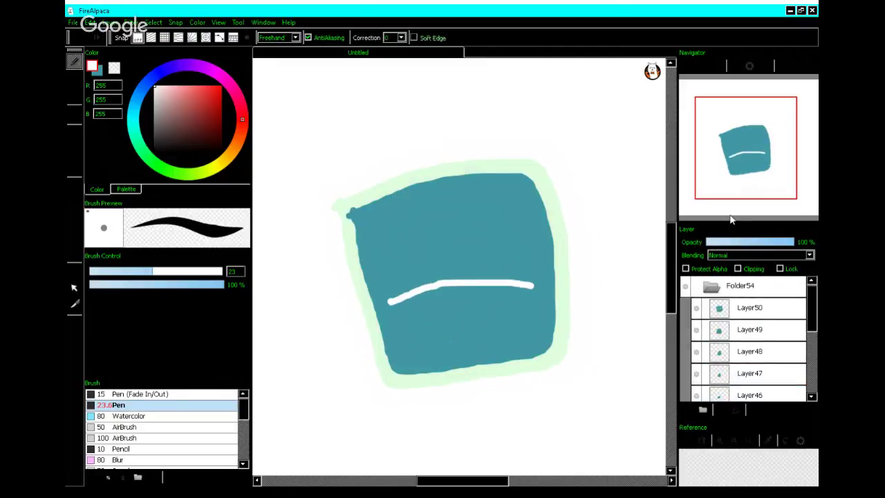
pyautogui.moveTo(730, 219); pyautogui.dragTo(739, 292)
# - Move Layer52 and Layer53 into Folder54, with Layer53 as the uppermost frame
pyautogui.scroll(-4, 744, 304)
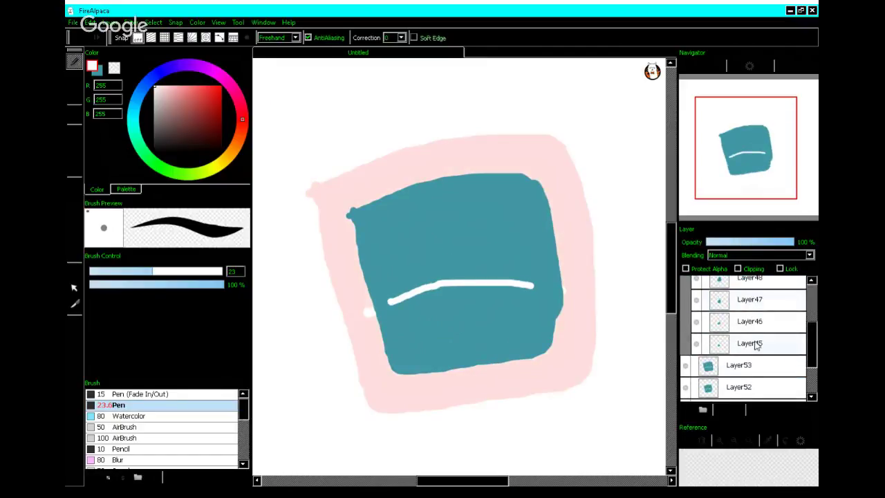
pyautogui.scroll(-1, 754, 360)
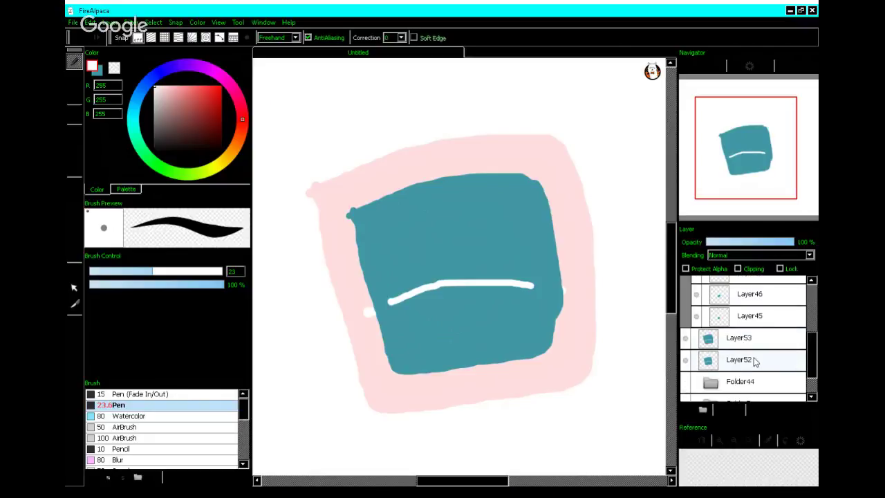
pyautogui.moveTo(753, 341); pyautogui.dragTo(735, 290)
pyautogui.scroll(-5, 739, 311)
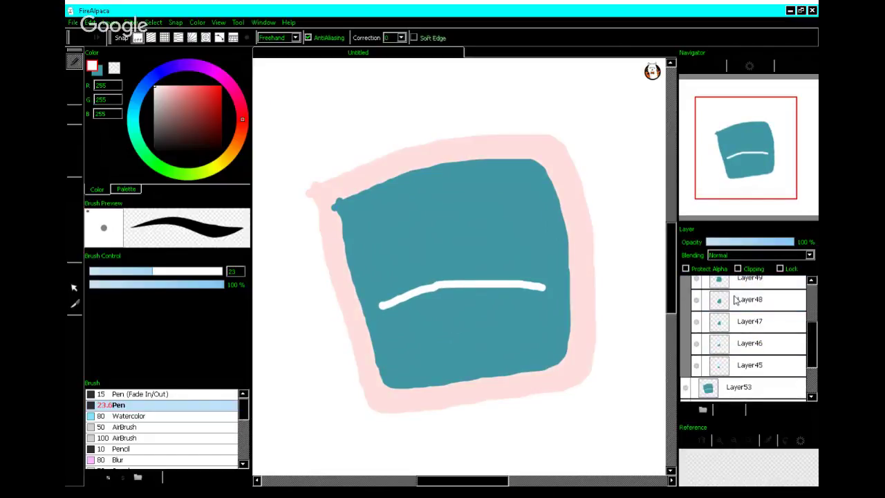
pyautogui.click(748, 332)
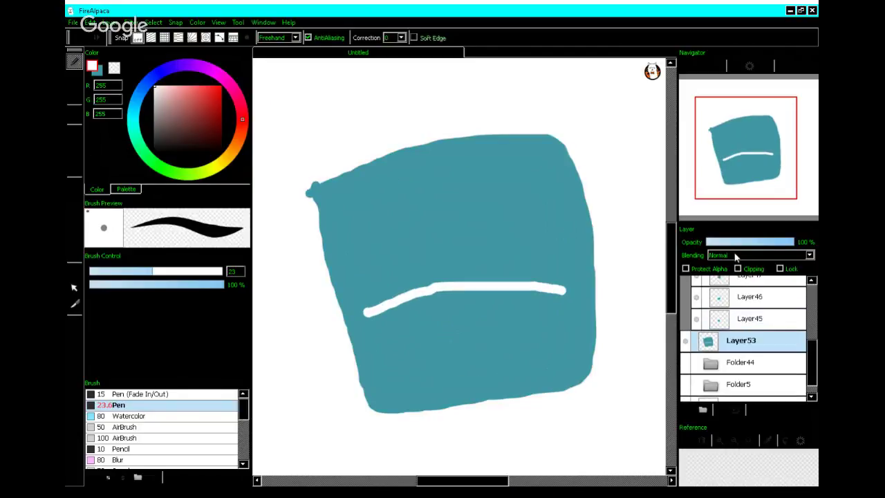
pyautogui.moveTo(734, 253); pyautogui.dragTo(748, 287)
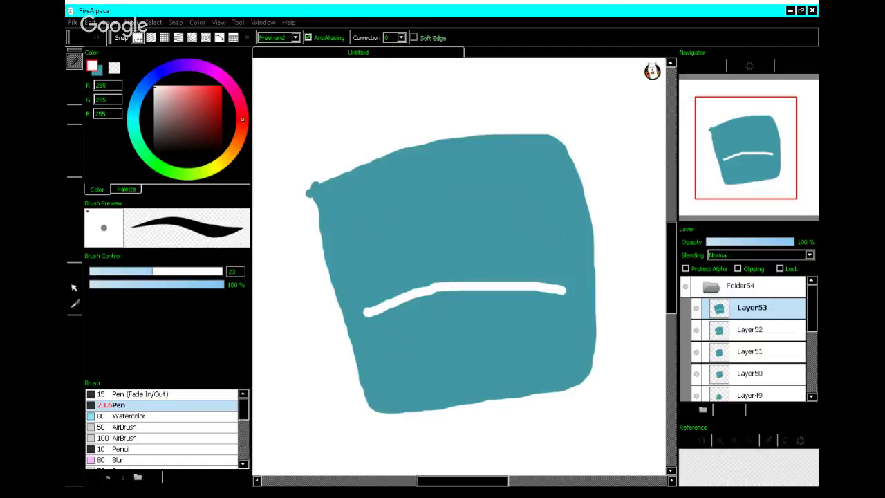
pyautogui.scroll(-1, 543, 328)
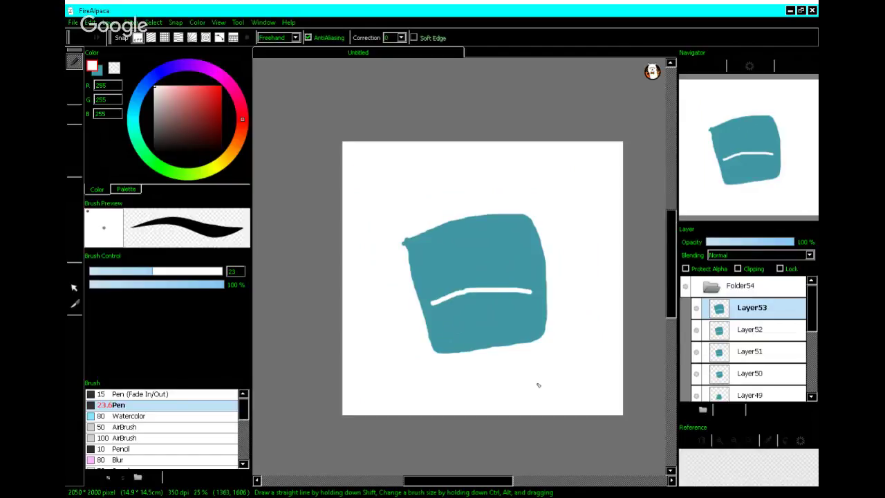